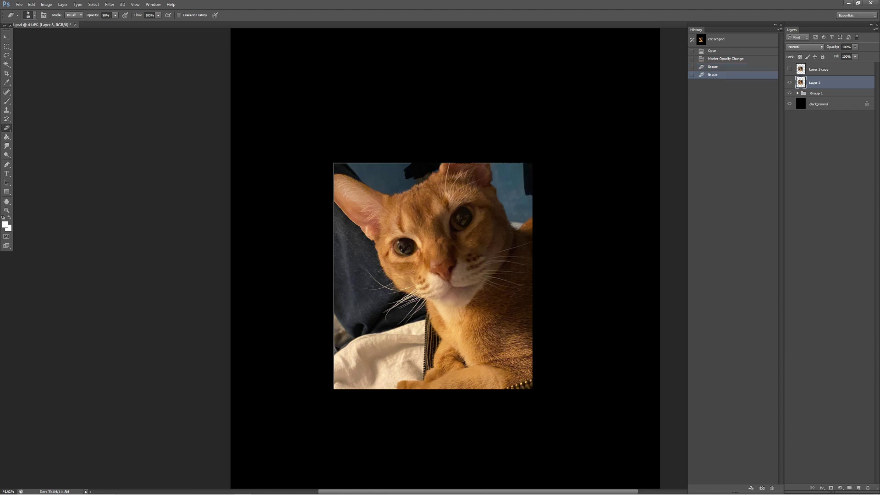
# - Duplicate Layer 3 and erase the blue background above and right of the cat's head
pyautogui.moveTo(497, 164); pyautogui.dragTo(497, 187)
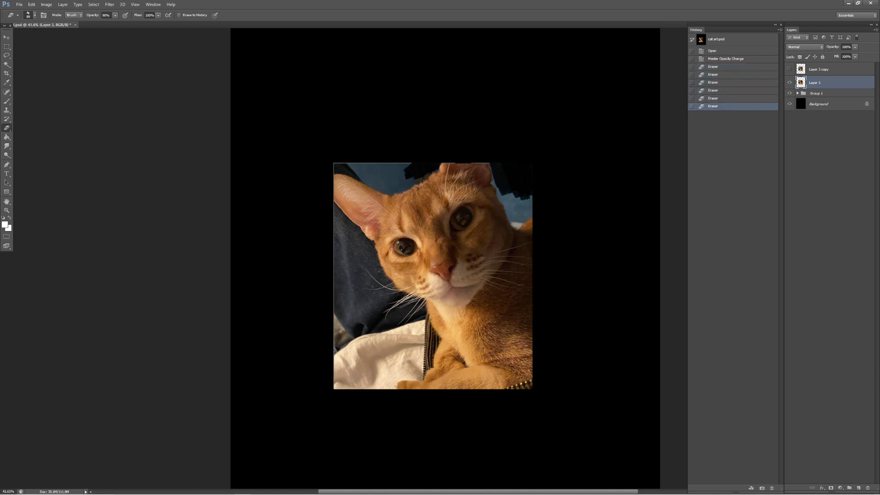
pyautogui.hotkey('ctrl', 'alt', 'z')
pyautogui.hotkey('ctrl', 'alt', 'z')
pyautogui.moveTo(814, 82); pyautogui.dragTo(858, 487)
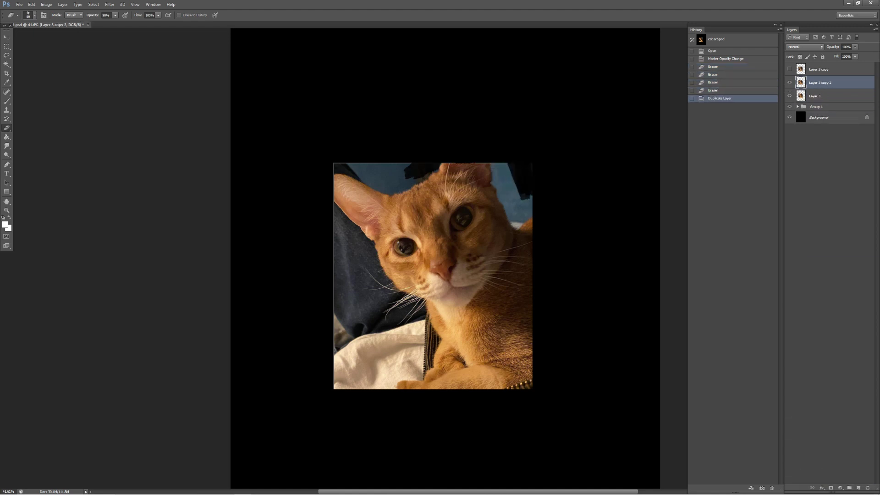
pyautogui.moveTo(497, 164)
pyautogui.mouseDown()
pyautogui.moveTo(504, 192)
pyautogui.moveTo(531, 213)
pyautogui.moveTo(504, 222)
pyautogui.mouseUp()
# - Erase spots along the cat's right edge, then switch to a 40 px brush preset
pyautogui.click(527, 224)
pyautogui.click(525, 228)
pyautogui.press('b')
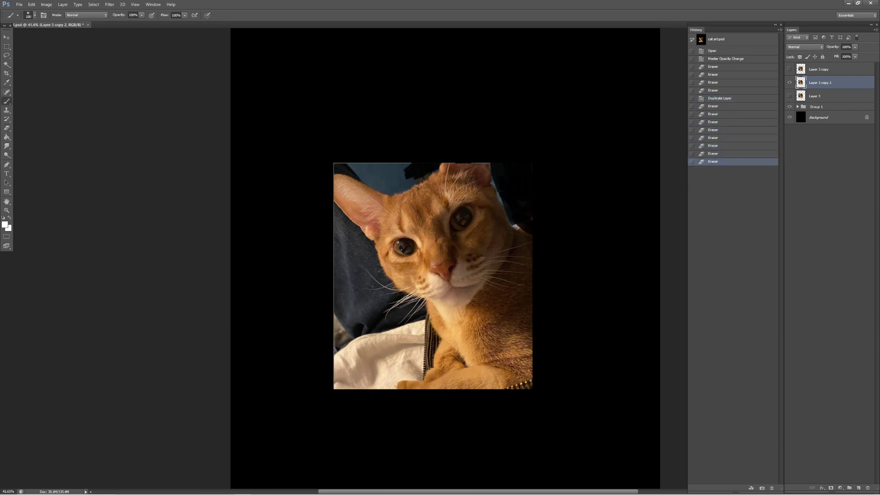
pyautogui.moveTo(446, 135); pyautogui.dragTo(446, 168)
pyautogui.hotkey('ctrl', 'z')
pyautogui.hotkey('ctrl', 'z')
pyautogui.hotkey('ctrl', 'z')
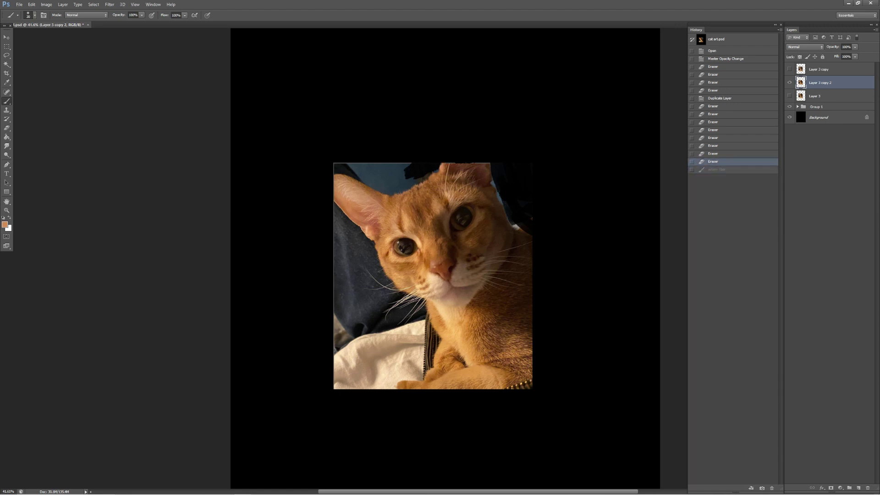
pyautogui.click(35, 15)
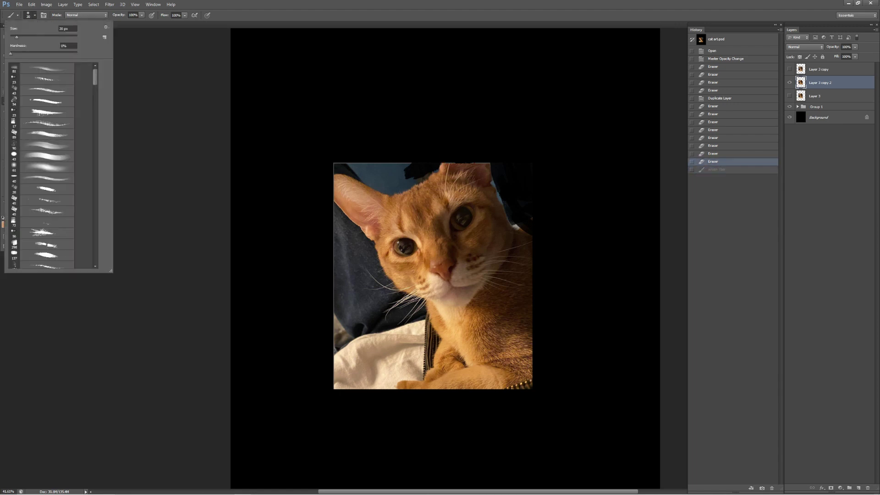
pyautogui.click(46, 178)
pyautogui.press('Return')
# - Paint the cat's right ear above the photo edge using sampled dark red and orange fur colours
pyautogui.moveTo(459, 123)
pyautogui.mouseDown()
pyautogui.moveTo(442, 164)
pyautogui.moveTo(458, 163)
pyautogui.mouseUp()
pyautogui.keyDown('alt'); pyautogui.click(454, 137); pyautogui.keyUp('alt')
pyautogui.moveTo(472, 126)
pyautogui.mouseDown()
pyautogui.moveTo(477, 161)
pyautogui.moveTo(458, 151)
pyautogui.mouseUp()
pyautogui.keyDown('alt'); pyautogui.click(458, 138); pyautogui.keyUp('alt')
pyautogui.moveTo(459, 125)
pyautogui.mouseDown()
pyautogui.moveTo(457, 146)
pyautogui.moveTo(474, 147)
pyautogui.mouseUp()
pyautogui.moveTo(478, 139)
pyautogui.mouseDown()
pyautogui.moveTo(479, 161)
pyautogui.moveTo(471, 161)
pyautogui.mouseUp()
pyautogui.moveTo(479, 130); pyautogui.dragTo(486, 161)
pyautogui.moveTo(465, 110)
pyautogui.mouseDown()
pyautogui.moveTo(460, 138)
pyautogui.moveTo(466, 126)
pyautogui.mouseUp()
pyautogui.keyDown('alt'); pyautogui.click(459, 137); pyautogui.keyUp('alt')
pyautogui.moveTo(462, 115); pyautogui.dragTo(445, 162)
pyautogui.keyDown('alt'); pyautogui.click(459, 138); pyautogui.keyUp('alt')
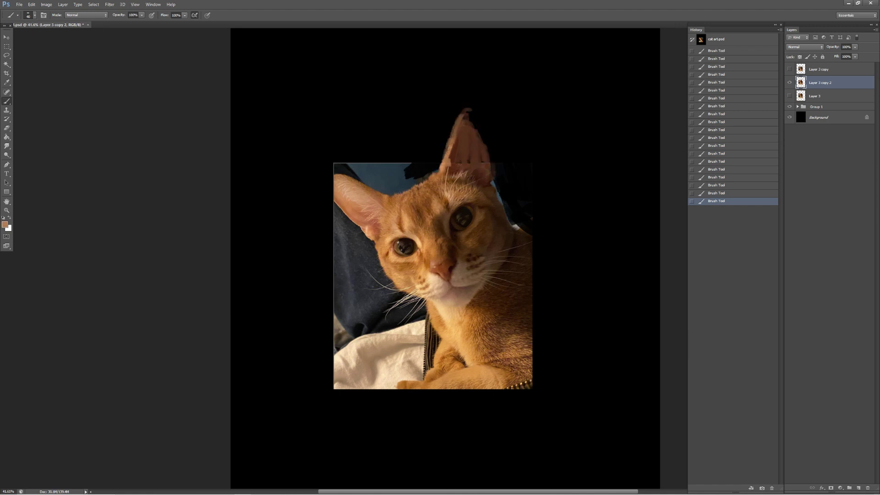
# - Rotate the cat layer about 26° so the head is upright, and move it up
pyautogui.hotkey('ctrl', 't')
pyautogui.moveTo(570, 145)
pyautogui.mouseDown()
pyautogui.moveTo(578, 169)
pyautogui.moveTo(600, 184)
pyautogui.mouseUp()
pyautogui.moveTo(499, 220); pyautogui.dragTo(498, 178)
# - Commit the rotation and erase the blue background above the cat's left ear
pyautogui.press('Return')
pyautogui.press('e')
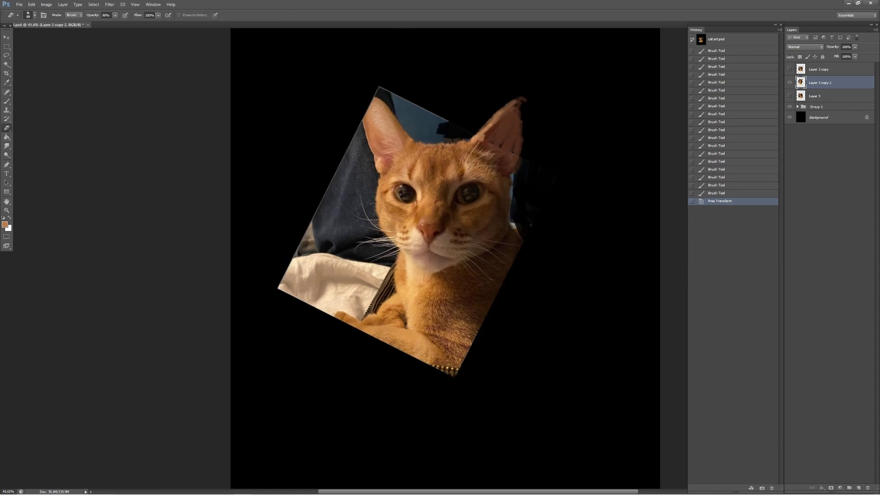
pyautogui.moveTo(435, 135); pyautogui.dragTo(445, 140)
pyautogui.moveTo(378, 87); pyautogui.dragTo(420, 112)
pyautogui.moveTo(378, 94); pyautogui.dragTo(426, 138)
pyautogui.moveTo(419, 131)
pyautogui.mouseDown()
pyautogui.moveTo(431, 141)
pyautogui.moveTo(470, 143)
pyautogui.moveTo(458, 135)
pyautogui.mouseUp()
# - Brush fur strokes along the top of the cat's head
pyautogui.press('b')
pyautogui.moveTo(453, 144)
pyautogui.mouseDown()
pyautogui.moveTo(452, 134)
pyautogui.moveTo(441, 136)
pyautogui.mouseUp()
pyautogui.moveTo(437, 146); pyautogui.dragTo(430, 137)
pyautogui.moveTo(427, 145); pyautogui.dragTo(425, 137)
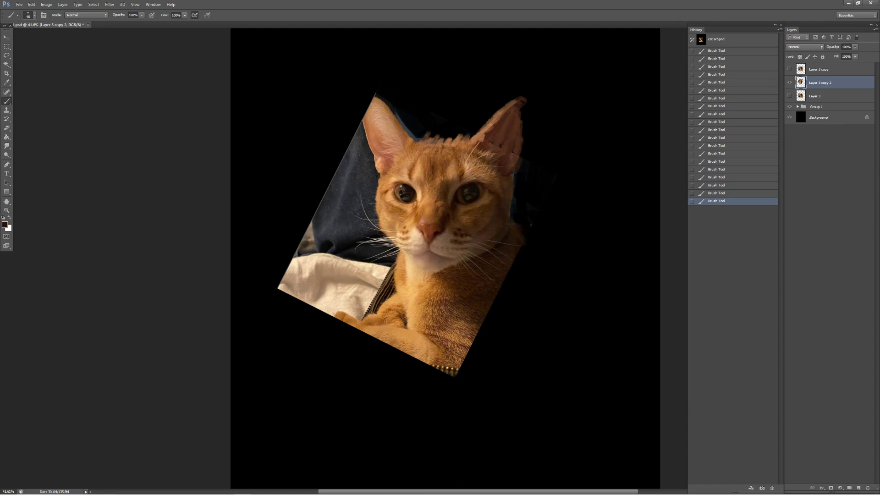
# - Scale the cat layer up around its centre and commit
pyautogui.hotkey('ctrl', 't')
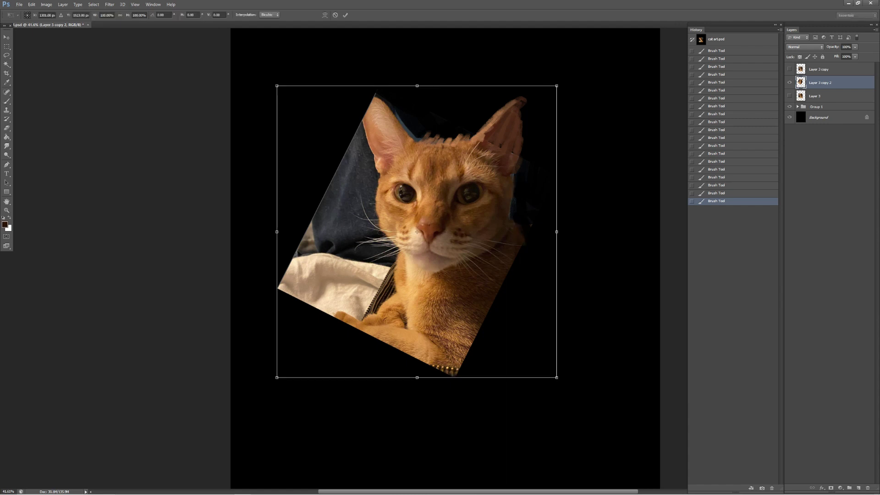
pyautogui.moveTo(556, 375); pyautogui.dragTo(587, 408)
pyautogui.press('Return')
# - Erase the blue fabric to the left of the cat's face
pyautogui.press('e')
pyautogui.moveTo(348, 102)
pyautogui.mouseDown()
pyautogui.moveTo(342, 162)
pyautogui.moveTo(357, 147)
pyautogui.mouseUp()
pyautogui.moveTo(362, 124); pyautogui.dragTo(367, 192)
pyautogui.moveTo(344, 133); pyautogui.dragTo(361, 197)
pyautogui.moveTo(325, 119); pyautogui.dragTo(357, 193)
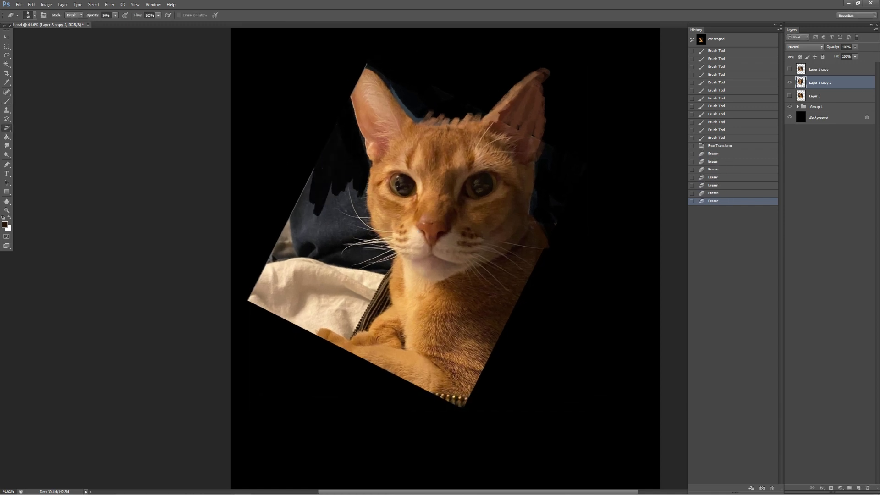
pyautogui.moveTo(303, 188); pyautogui.dragTo(321, 250)
pyautogui.moveTo(341, 192); pyautogui.dragTo(365, 204)
# - Clear the white fabric at the lower left with a progressively larger eraser
pyautogui.moveTo(321, 250); pyautogui.dragTo(289, 286)
pyautogui.moveTo(291, 227); pyautogui.dragTo(332, 294)
pyautogui.press(']')
pyautogui.press(']')
pyautogui.moveTo(383, 273)
pyautogui.mouseDown()
pyautogui.moveTo(316, 328)
pyautogui.moveTo(373, 313)
pyautogui.moveTo(330, 342)
pyautogui.mouseUp()
pyautogui.moveTo(320, 206)
pyautogui.mouseDown()
pyautogui.moveTo(305, 275)
pyautogui.moveTo(275, 314)
pyautogui.mouseUp()
pyautogui.moveTo(259, 257)
pyautogui.mouseDown()
pyautogui.moveTo(294, 311)
pyautogui.moveTo(348, 336)
pyautogui.mouseUp()
pyautogui.press(']')
pyautogui.press(']')
pyautogui.moveTo(294, 274)
pyautogui.mouseDown()
pyautogui.moveTo(256, 316)
pyautogui.moveTo(329, 275)
pyautogui.moveTo(334, 295)
pyautogui.moveTo(355, 256)
pyautogui.moveTo(374, 325)
pyautogui.moveTo(353, 358)
pyautogui.mouseUp()
# - Paint brown fur extending the cat's right side and chest downward
pyautogui.press('b')
pyautogui.moveTo(527, 304)
pyautogui.mouseDown()
pyautogui.moveTo(509, 343)
pyautogui.moveTo(520, 326)
pyautogui.mouseUp()
pyautogui.moveTo(543, 273); pyautogui.dragTo(530, 303)
pyautogui.moveTo(552, 250)
pyautogui.mouseDown()
pyautogui.moveTo(546, 294)
pyautogui.moveTo(527, 330)
pyautogui.moveTo(471, 389)
pyautogui.mouseUp()
# - Erase the lower left paw edge into the black background
pyautogui.press('e')
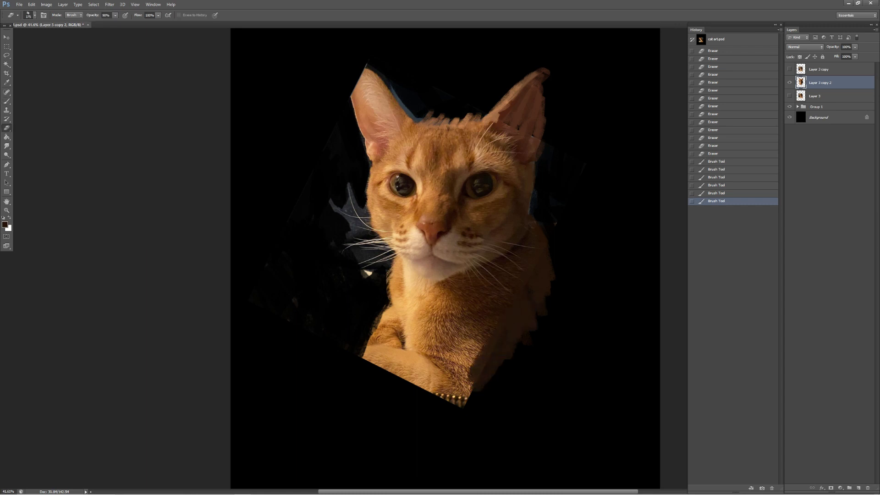
pyautogui.moveTo(380, 312); pyautogui.dragTo(365, 362)
pyautogui.moveTo(389, 307); pyautogui.dragTo(376, 367)
pyautogui.moveTo(364, 330); pyautogui.dragTo(408, 381)
# - Paint brown and lighter fur strokes on the chest, then shrink the brush to 35
pyautogui.press('b')
pyautogui.moveTo(479, 345); pyautogui.dragTo(487, 352)
pyautogui.moveTo(472, 318); pyautogui.dragTo(493, 343)
pyautogui.moveTo(470, 306)
pyautogui.mouseDown()
pyautogui.moveTo(504, 338)
pyautogui.moveTo(484, 319)
pyautogui.moveTo(504, 311)
pyautogui.moveTo(487, 315)
pyautogui.moveTo(493, 343)
pyautogui.mouseUp()
pyautogui.keyDown('alt'); pyautogui.click(485, 320); pyautogui.keyUp('alt')
pyautogui.moveTo(477, 330)
pyautogui.mouseDown()
pyautogui.moveTo(495, 346)
pyautogui.moveTo(475, 335)
pyautogui.moveTo(472, 312)
pyautogui.mouseUp()
pyautogui.keyDown('alt'); pyautogui.click(477, 349); pyautogui.keyUp('alt')
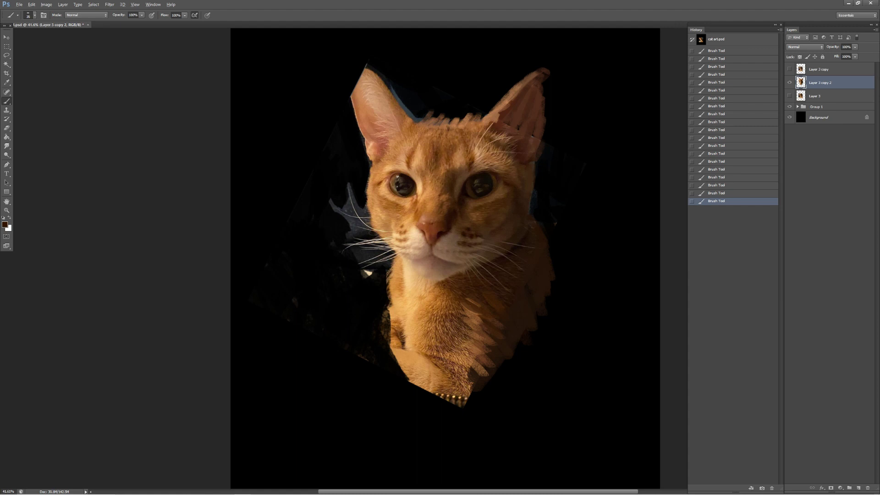
# - Set brush flow to 30% and refine the left ear's outer edge in sampled brown
pyautogui.hotkey('ctrl', 'alt', 'z')
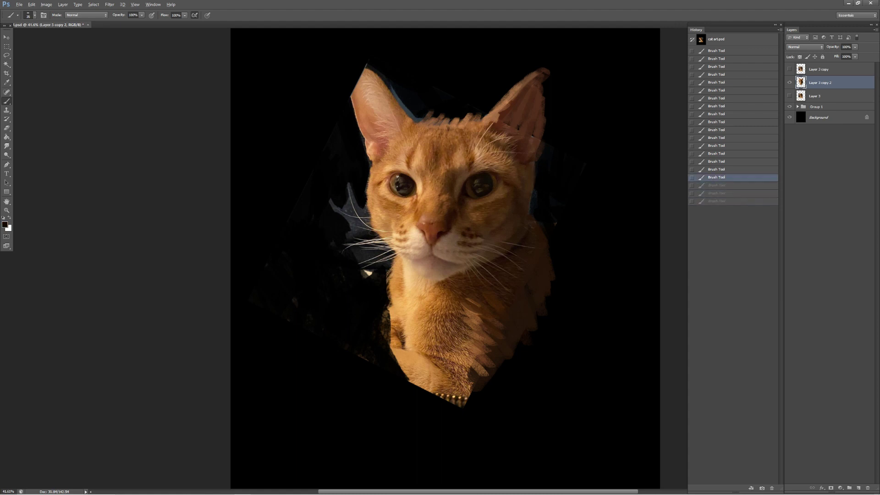
pyautogui.hotkey('shift', '3')
pyautogui.moveTo(524, 207); pyautogui.dragTo(527, 213)
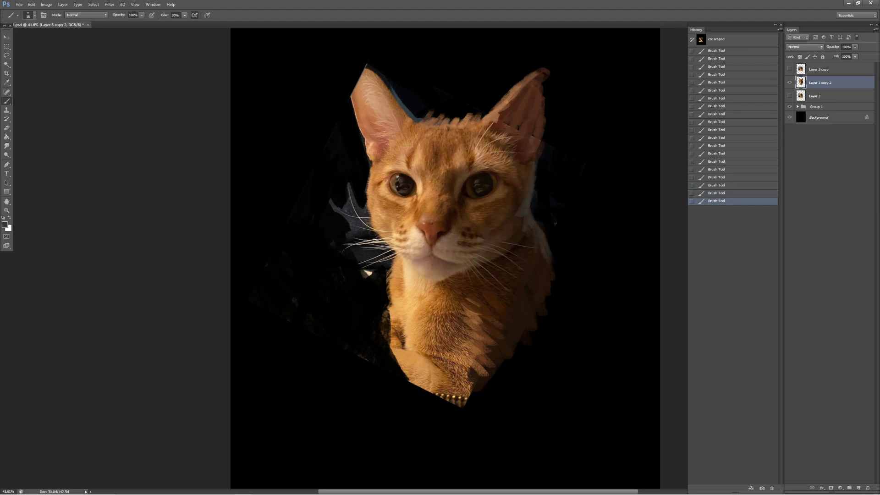
pyautogui.press('e')
pyautogui.moveTo(390, 86); pyautogui.dragTo(413, 115)
pyautogui.moveTo(366, 64); pyautogui.dragTo(375, 74)
pyautogui.moveTo(368, 73); pyautogui.dragTo(379, 80)
pyautogui.press('b')
pyautogui.keyDown('alt'); pyautogui.click(398, 110); pyautogui.keyUp('alt')
pyautogui.moveTo(361, 61)
pyautogui.mouseDown()
pyautogui.moveTo(385, 83)
pyautogui.moveTo(356, 86)
pyautogui.moveTo(350, 112)
pyautogui.mouseUp()
# - Paint the right ear tip in a darker sampled ear colour
pyautogui.keyDown('alt'); pyautogui.click(536, 82); pyautogui.keyUp('alt')
pyautogui.moveTo(546, 57)
pyautogui.mouseDown()
pyautogui.moveTo(544, 97)
pyautogui.moveTo(531, 76)
pyautogui.mouseUp()
pyautogui.moveTo(541, 62); pyautogui.dragTo(537, 116)
pyautogui.hotkey('ctrl', 'z')
pyautogui.hotkey('ctrl', 'z')
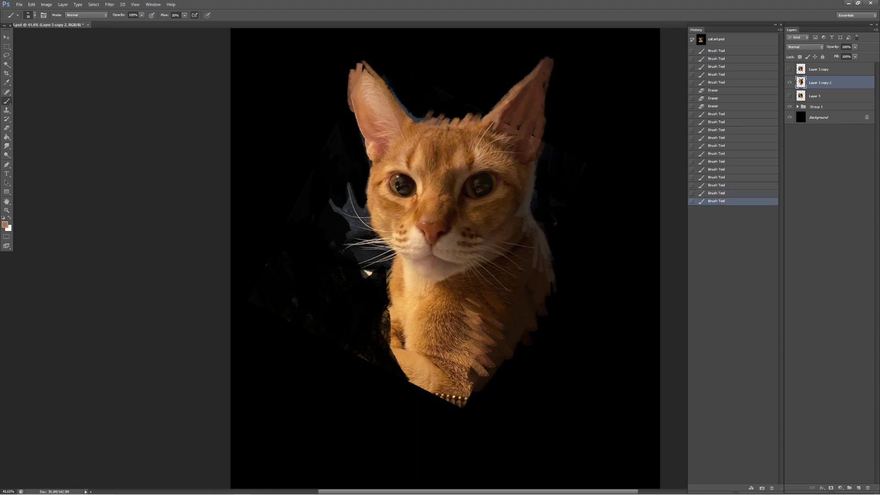
pyautogui.moveTo(506, 108); pyautogui.dragTo(523, 122)
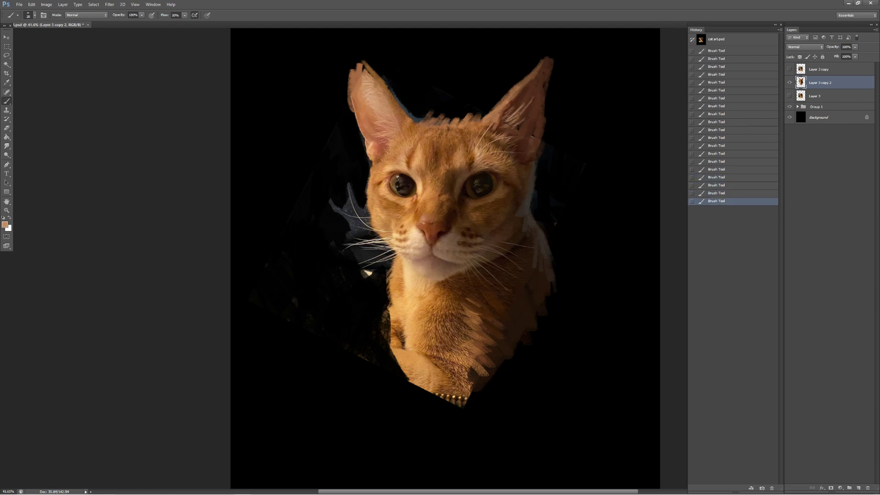
# - Brighten the fur tufts on top of the head and the right ear base
pyautogui.moveTo(450, 119); pyautogui.dragTo(424, 122)
pyautogui.press('e')
pyautogui.click(429, 114)
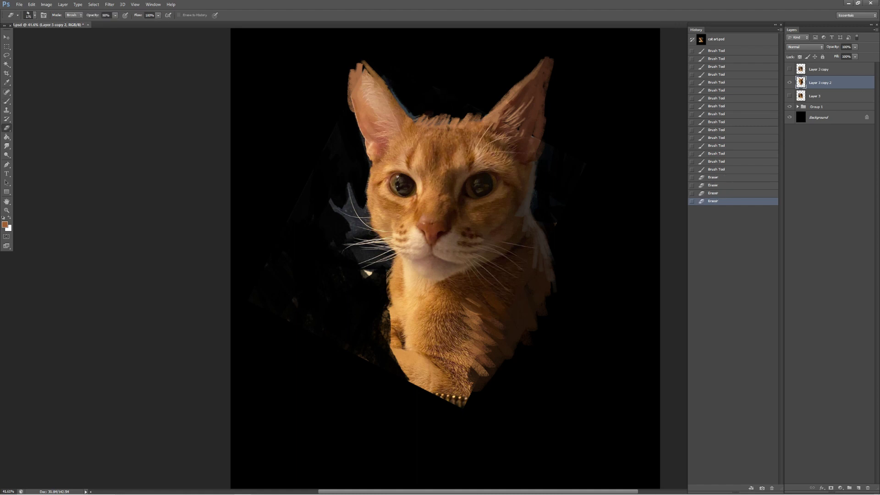
pyautogui.press('b')
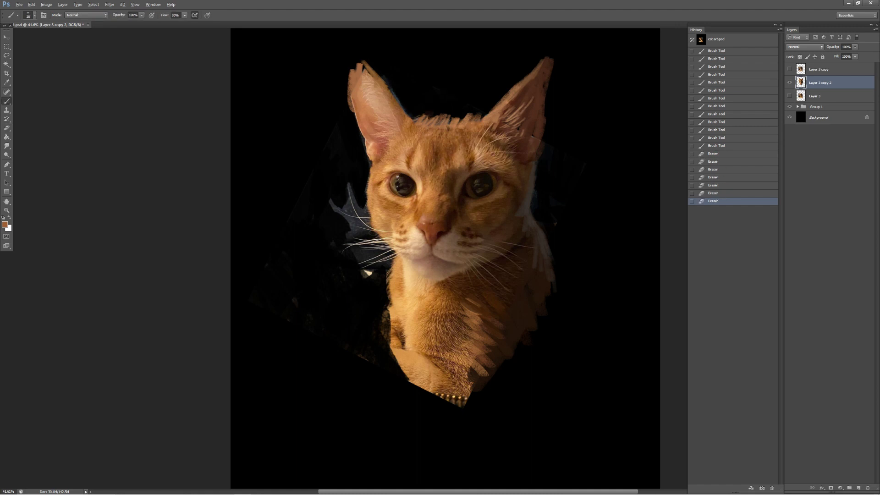
pyautogui.moveTo(499, 120); pyautogui.dragTo(509, 112)
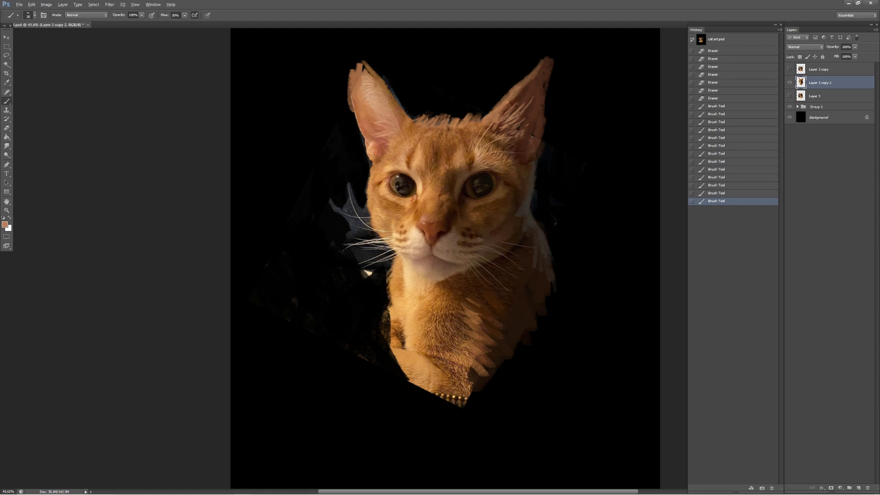
pyautogui.hotkey('ctrl', 'z')
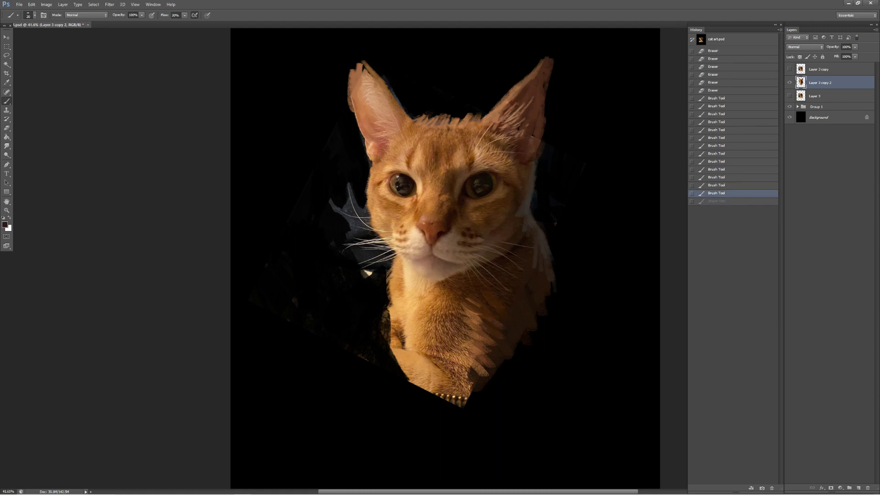
# - Erase the pale streaks left of the cat's face and cheek
pyautogui.press('e')
pyautogui.moveTo(353, 183); pyautogui.dragTo(362, 243)
pyautogui.moveTo(334, 202); pyautogui.dragTo(361, 252)
pyautogui.moveTo(366, 206)
pyautogui.mouseDown()
pyautogui.moveTo(348, 275)
pyautogui.moveTo(378, 277)
pyautogui.mouseUp()
# - Dab paint near the top of the head and erase small stray spots
pyautogui.press('b')
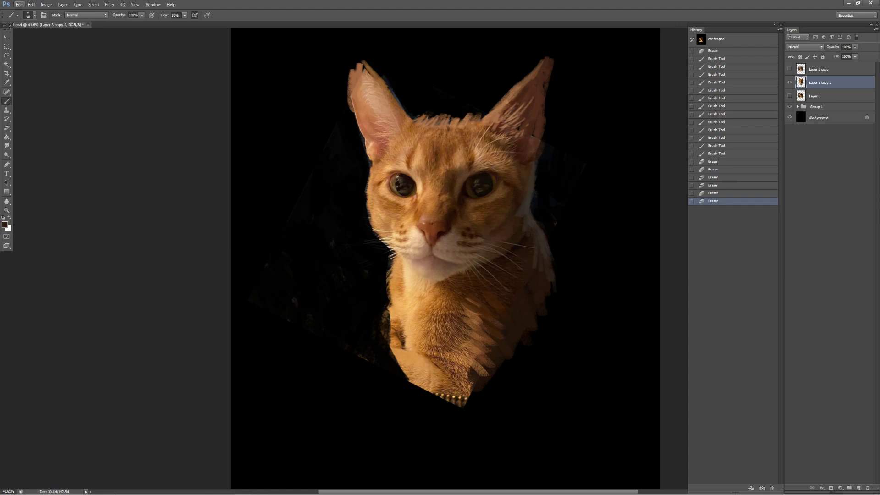
pyautogui.moveTo(449, 114); pyautogui.dragTo(479, 121)
pyautogui.press('e')
pyautogui.moveTo(461, 114)
pyautogui.mouseDown()
pyautogui.moveTo(477, 120)
pyautogui.moveTo(461, 120)
pyautogui.mouseUp()
pyautogui.moveTo(454, 114); pyautogui.dragTo(461, 120)
# - Paint light whitish strokes down and beside the cat's right chest
pyautogui.press('b')
pyautogui.keyDown('alt'); pyautogui.click(547, 258); pyautogui.keyUp('alt')
pyautogui.moveTo(555, 283); pyautogui.dragTo(564, 304)
pyautogui.moveTo(483, 324); pyautogui.dragTo(504, 333)
pyautogui.moveTo(495, 311); pyautogui.dragTo(505, 337)
pyautogui.moveTo(527, 277); pyautogui.dragTo(532, 300)
pyautogui.moveTo(554, 261)
pyautogui.mouseDown()
pyautogui.moveTo(557, 310)
pyautogui.moveTo(527, 348)
pyautogui.moveTo(522, 385)
pyautogui.mouseUp()
pyautogui.moveTo(522, 334); pyautogui.dragTo(510, 363)
pyautogui.moveTo(549, 335); pyautogui.dragTo(541, 351)
# - Pick a brush preset and paint light and orange fur across the chest and lower body
pyautogui.click(35, 15)
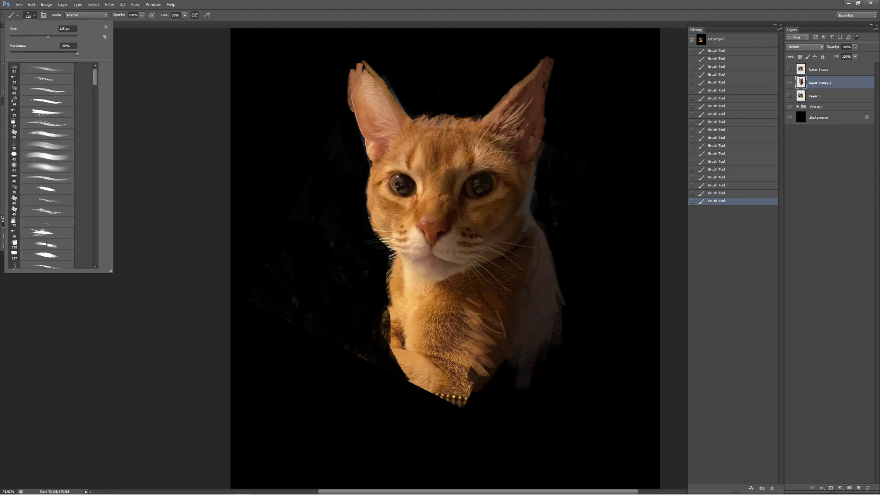
pyautogui.press('Return')
pyautogui.moveTo(568, 289); pyautogui.dragTo(570, 321)
pyautogui.moveTo(527, 344); pyautogui.dragTo(494, 413)
pyautogui.moveTo(485, 380)
pyautogui.mouseDown()
pyautogui.moveTo(465, 422)
pyautogui.moveTo(421, 403)
pyautogui.mouseUp()
pyautogui.keyDown('alt'); pyautogui.click(490, 343); pyautogui.keyUp('alt')
pyautogui.moveTo(481, 339)
pyautogui.mouseDown()
pyautogui.moveTo(476, 371)
pyautogui.moveTo(508, 298)
pyautogui.moveTo(504, 317)
pyautogui.mouseUp()
pyautogui.moveTo(392, 302); pyautogui.dragTo(396, 362)
pyautogui.moveTo(424, 302); pyautogui.dragTo(424, 331)
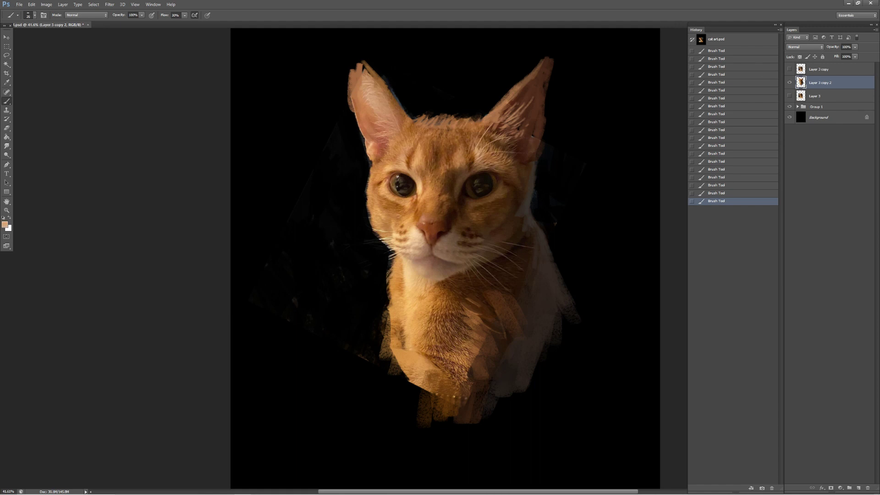
# - Add a new empty Layer 4 and make white the painting colour
pyautogui.keyDown('alt'); pyautogui.click(528, 195); pyautogui.keyUp('alt')
pyautogui.hotkey('ctrl', 'z')
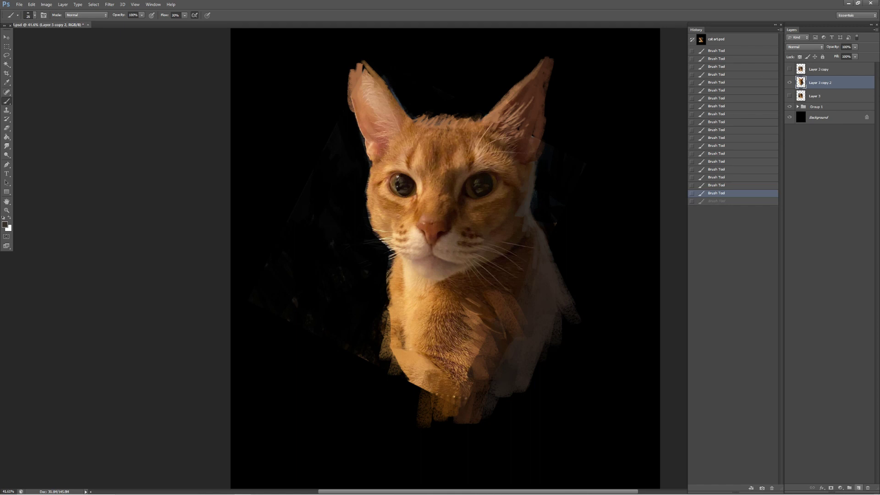
pyautogui.hotkey('ctrl', 'shift', 'alt', 'n')
pyautogui.press('x')
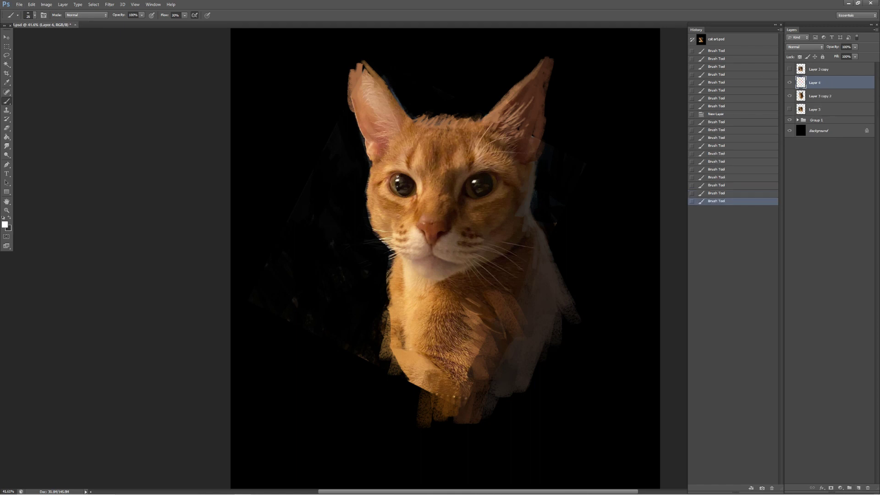
# - Give Layer 4 a larger orange Outer Glow
pyautogui.click(821, 488)
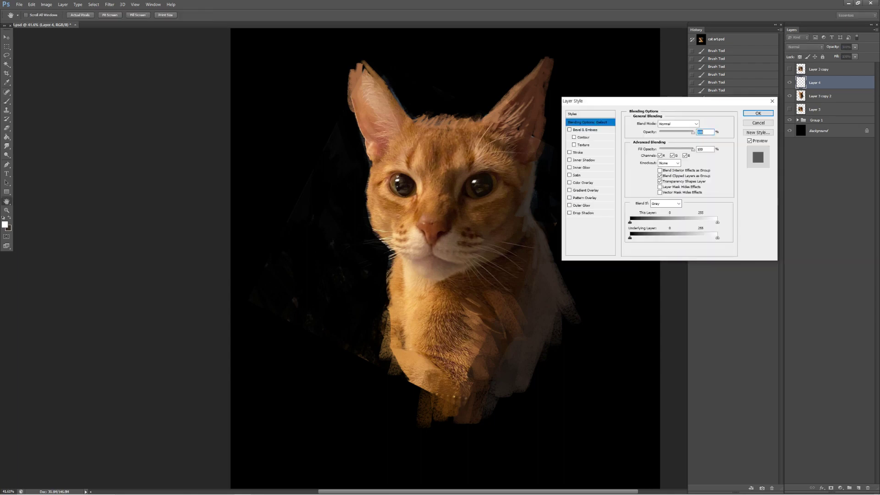
pyautogui.moveTo(655, 182); pyautogui.dragTo(667, 183)
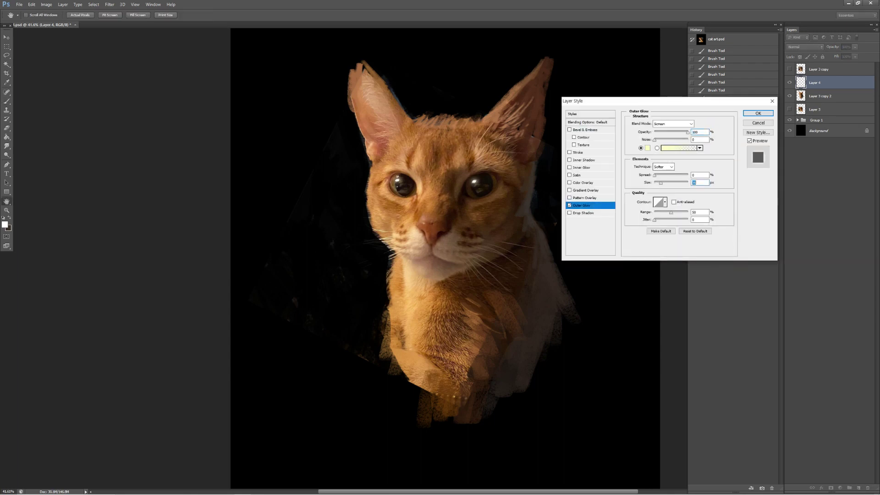
pyautogui.click(647, 147)
pyautogui.moveTo(460, 152); pyautogui.dragTo(459, 143)
pyautogui.click(513, 132)
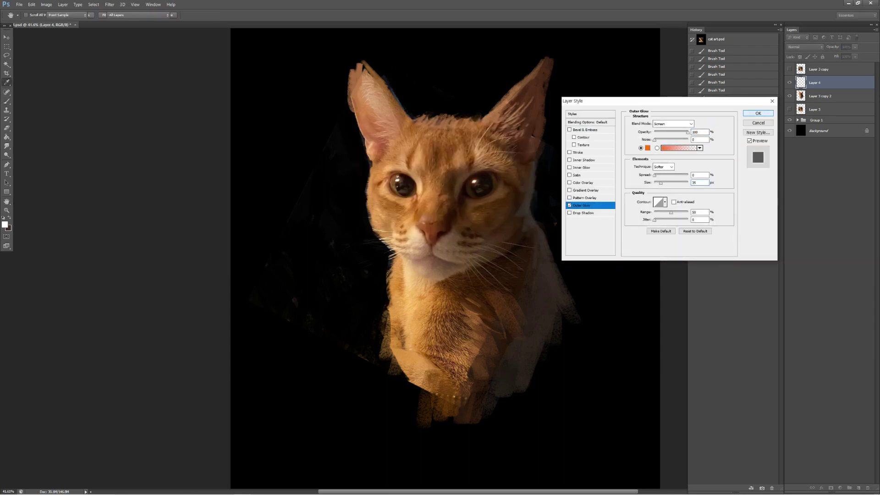
pyautogui.press('Return')
# - Lighten Layer 4's Outer Glow colour to a yellow-orange
pyautogui.doubleClick(843, 82)
pyautogui.click(581, 205)
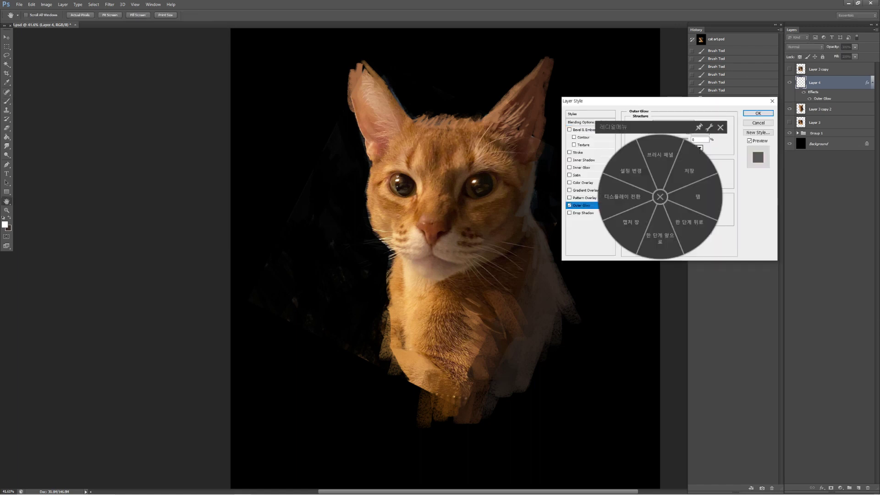
pyautogui.click(647, 147)
pyautogui.moveTo(443, 220); pyautogui.dragTo(443, 216)
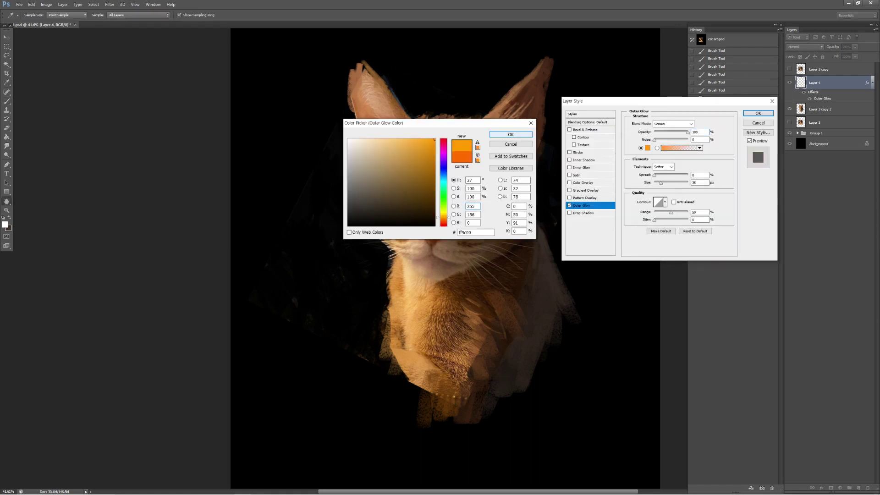
pyautogui.click(510, 134)
pyautogui.press('Return')
# - Zoom and pan the view to inspect the glowing eye highlights
pyautogui.press('z')
pyautogui.scroll(-5, 445, 258)
pyautogui.scroll(4, 437, 258)
pyautogui.press('h')
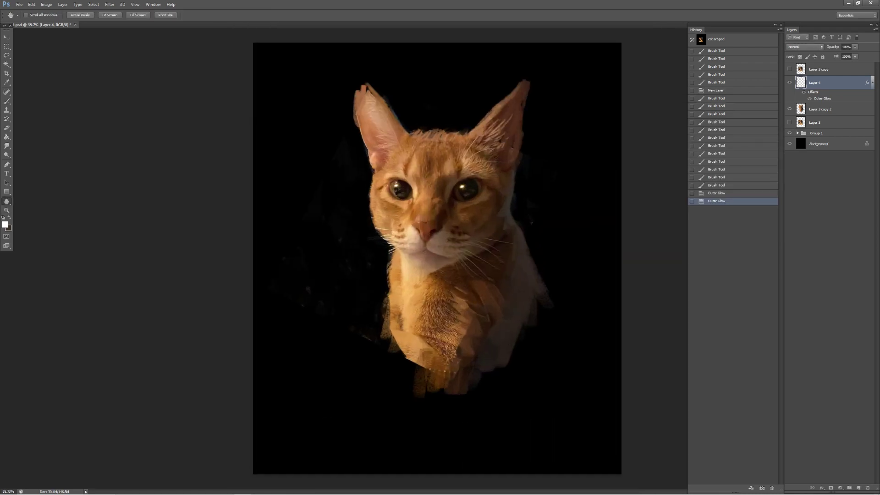
pyautogui.press('z')
pyautogui.scroll(-5, 437, 258)
pyautogui.scroll(5, 437, 259)
# - Try a test brush stroke, undo it, and pick Layer 3 copy 2 for painting
pyautogui.press('b')
pyautogui.press('x')
pyautogui.moveTo(472, 183); pyautogui.dragTo(540, 251)
pyautogui.hotkey('ctrl', 'z')
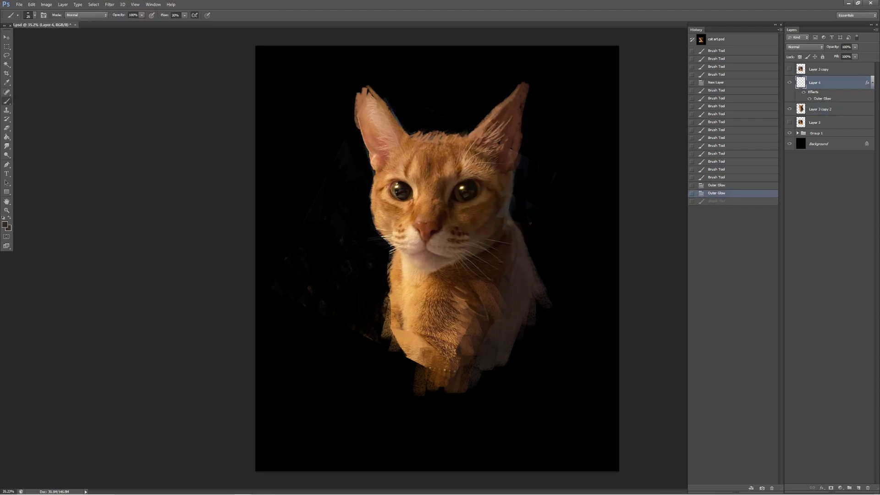
pyautogui.hotkey('ctrl', 'z')
pyautogui.hotkey('ctrl', 'z')
pyautogui.hotkey('alt', '[')
pyautogui.moveTo(476, 179); pyautogui.dragTo(536, 243)
# - Paint orange strokes along the chest's left edge and below it, then add empty Layer 5
pyautogui.moveTo(477, 275); pyautogui.dragTo(513, 312)
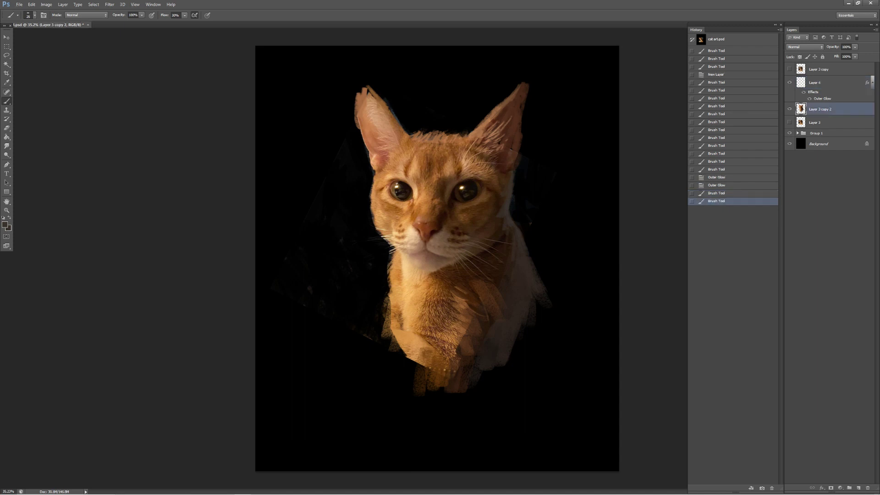
pyautogui.moveTo(415, 385); pyautogui.dragTo(430, 395)
pyautogui.moveTo(382, 312); pyautogui.dragTo(380, 346)
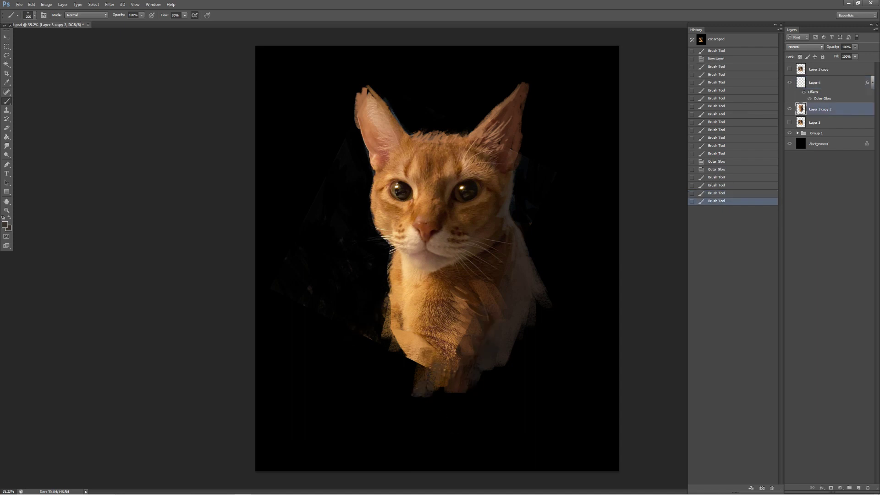
pyautogui.moveTo(387, 298); pyautogui.dragTo(385, 346)
pyautogui.moveTo(431, 374); pyautogui.dragTo(428, 410)
pyautogui.moveTo(456, 354); pyautogui.dragTo(445, 382)
pyautogui.press('d')
pyautogui.press('z')
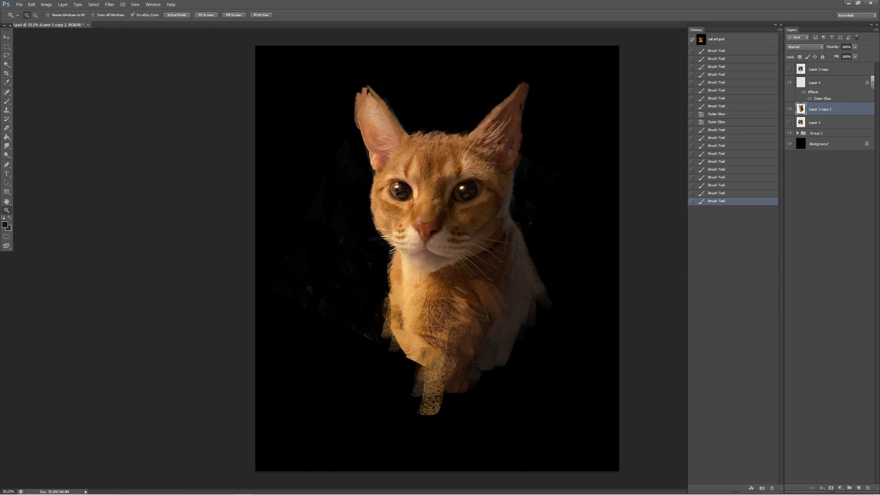
pyautogui.click(858, 488)
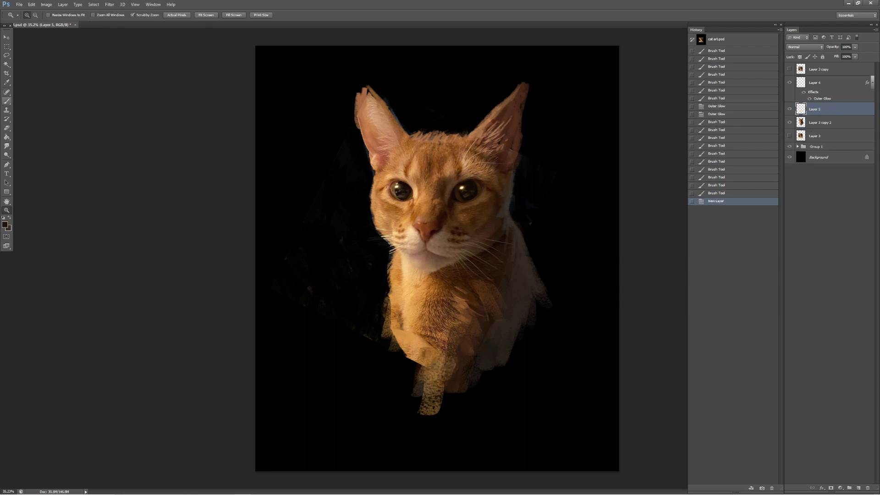
# - Choose a dark blue and brush blue robe shading across the cat's chest
pyautogui.press('i')
pyautogui.click(5, 225)
pyautogui.click(415, 185)
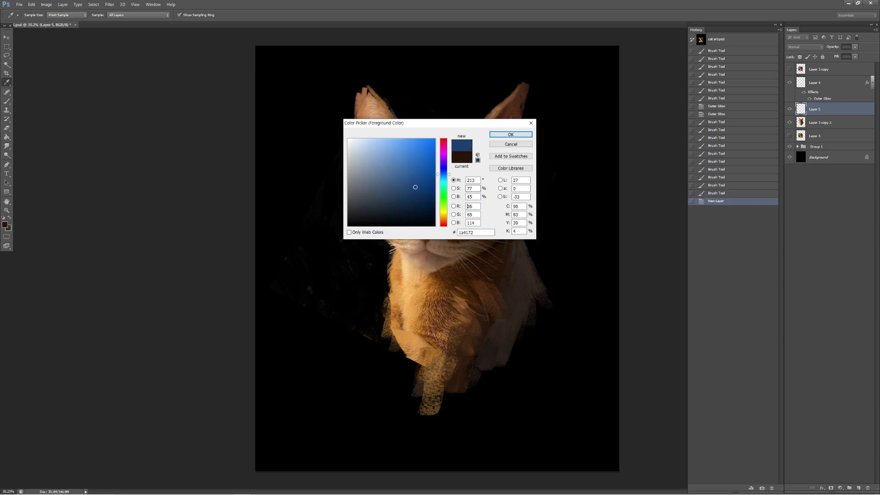
pyautogui.press('Return')
pyautogui.press('b')
pyautogui.moveTo(518, 243); pyautogui.dragTo(453, 348)
pyautogui.moveTo(463, 305); pyautogui.dragTo(431, 362)
pyautogui.moveTo(486, 323); pyautogui.dragTo(472, 367)
pyautogui.moveTo(439, 329); pyautogui.dragTo(399, 403)
pyautogui.moveTo(421, 298); pyautogui.dragTo(380, 380)
# - Sample a pale tan from the cat and paint light tan robe strokes on the chest
pyautogui.press('i')
pyautogui.click(5, 225)
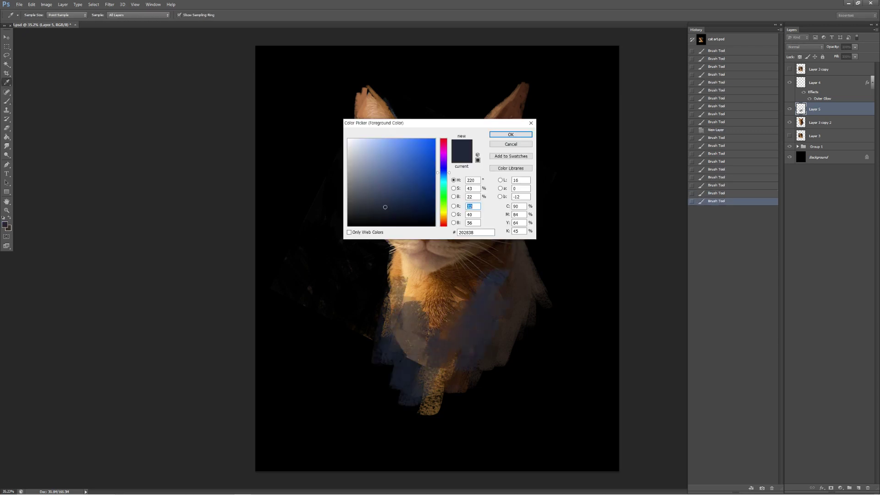
pyautogui.click(462, 271)
pyautogui.click(510, 134)
pyautogui.press('b')
pyautogui.moveTo(468, 298); pyautogui.dragTo(444, 302)
pyautogui.moveTo(454, 287)
pyautogui.mouseDown()
pyautogui.moveTo(417, 312)
pyautogui.moveTo(416, 348)
pyautogui.mouseUp()
pyautogui.moveTo(477, 268); pyautogui.dragTo(373, 298)
# - With a lighter colour and smaller brush, paint a V-shaped collar, undoing unwanted strokes
pyautogui.keyDown('alt'); pyautogui.click(461, 306); pyautogui.keyUp('alt')
pyautogui.press('[')
pyautogui.press('[')
pyautogui.press('[')
pyautogui.moveTo(481, 275); pyautogui.dragTo(449, 325)
pyautogui.moveTo(391, 281)
pyautogui.mouseDown()
pyautogui.moveTo(421, 321)
pyautogui.moveTo(406, 321)
pyautogui.mouseUp()
pyautogui.hotkey('ctrl', 'alt', 'z')
pyautogui.hotkey('ctrl', 'alt', 'z')
pyautogui.moveTo(485, 277); pyautogui.dragTo(506, 260)
pyautogui.hotkey('ctrl', 'alt', 'z')
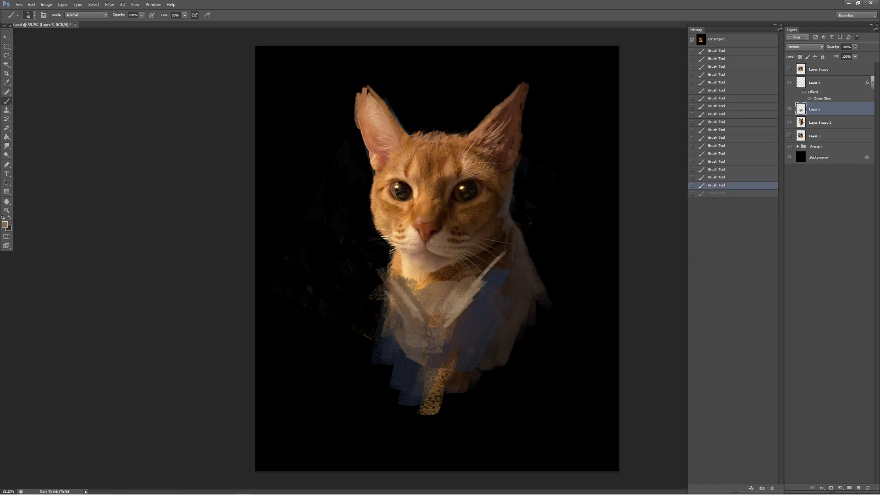
# - Zoom out to the whole portrait and add Layer 3 copy 2 to the selection for transforming
pyautogui.press('z')
pyautogui.moveTo(437, 257); pyautogui.dragTo(426, 257)
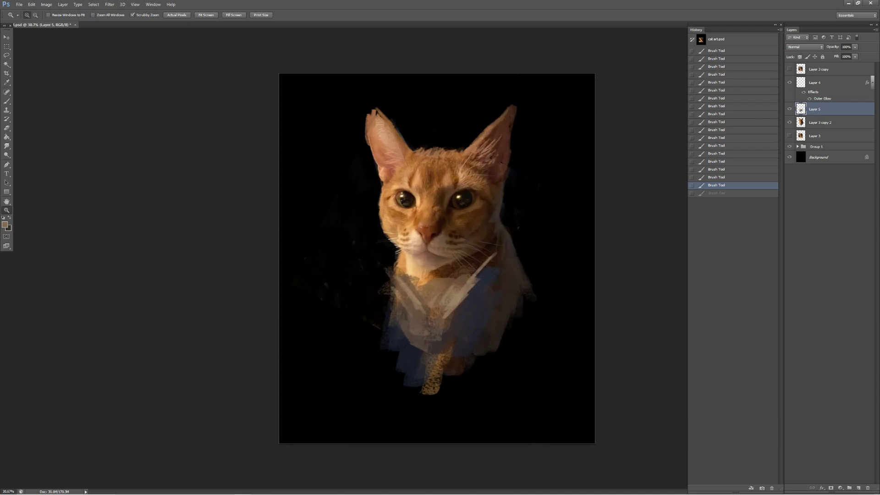
pyautogui.keyDown('ctrl'); pyautogui.click(819, 122); pyautogui.keyUp('ctrl')
pyautogui.hotkey('ctrl', 't')
# - Undo a first resize attempt and restart Free Transform with Layer 3 copy 2 selected
pyautogui.moveTo(541, 394)
pyautogui.mouseDown()
pyautogui.moveTo(580, 403)
pyautogui.moveTo(547, 405)
pyautogui.mouseUp()
pyautogui.press('Return')
pyautogui.hotkey('ctrl', 'z')
pyautogui.keyDown('ctrl'); pyautogui.click(819, 122); pyautogui.keyUp('ctrl')
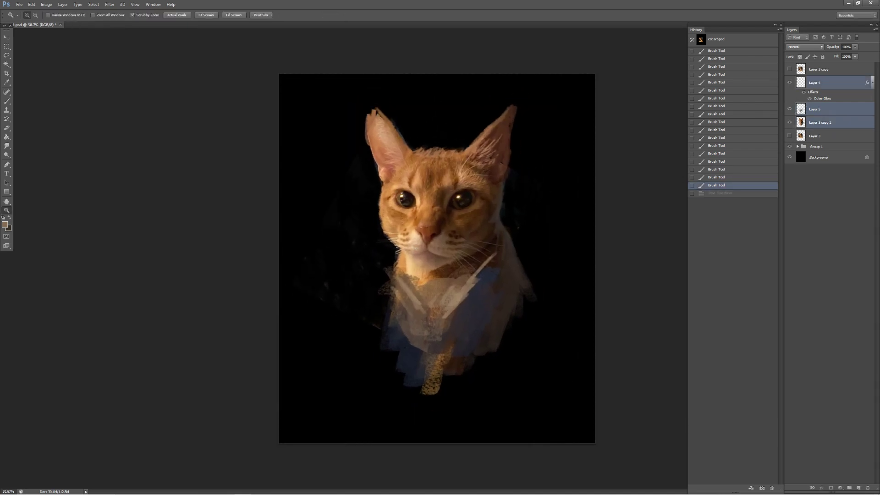
pyautogui.hotkey('ctrl', 't')
# - Scale the cat and robe to about 121%, nudge them left and down, and commit
pyautogui.moveTo(534, 402); pyautogui.dragTo(558, 432)
pyautogui.moveTo(510, 161); pyautogui.dragTo(500, 171)
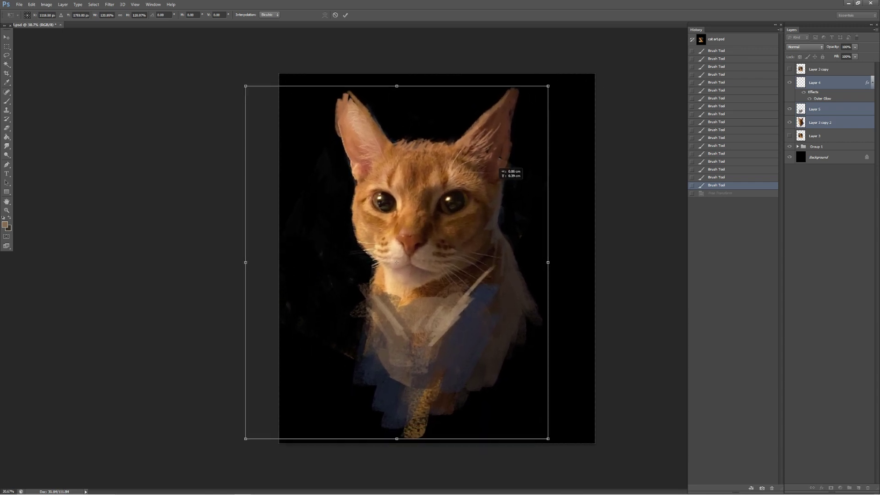
pyautogui.press('Return')
pyautogui.press('z')
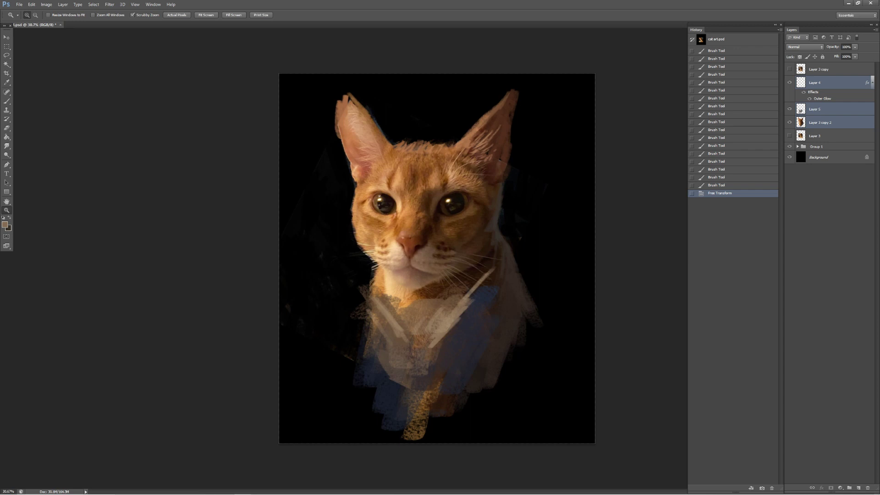
pyautogui.scroll(-5, 437, 258)
pyautogui.scroll(6, 437, 258)
pyautogui.press('b')
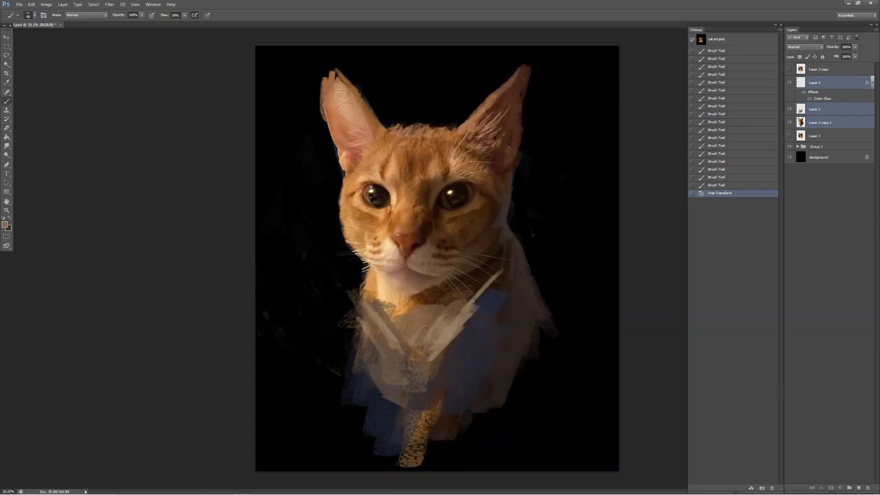
# - On Layer 3 copy 2, undo recent strokes and dab small paint marks onto the chest
pyautogui.click(820, 123)
pyautogui.press('z')
pyautogui.scroll(-5, 437, 258)
pyautogui.scroll(5, 436, 258)
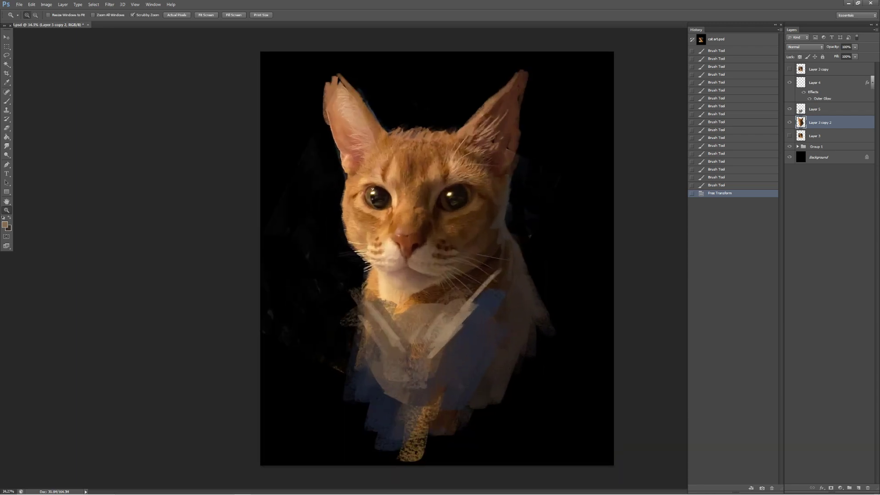
pyautogui.press('b')
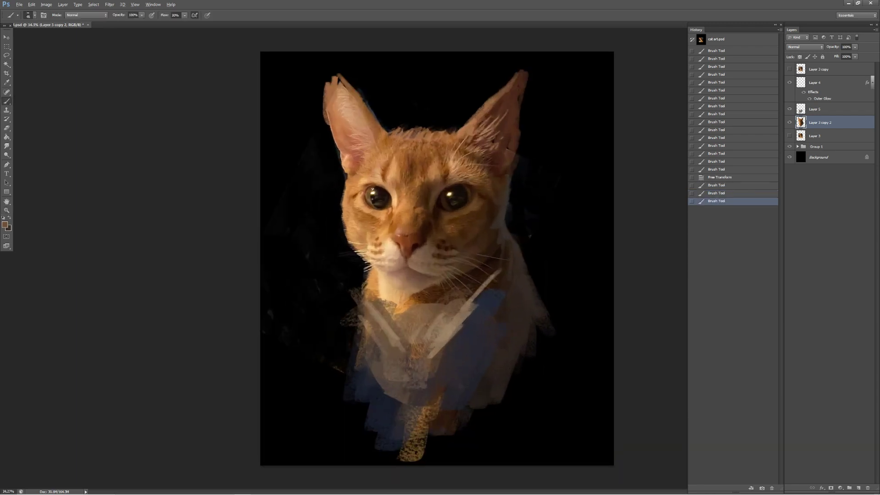
pyautogui.hotkey('ctrl', 'z')
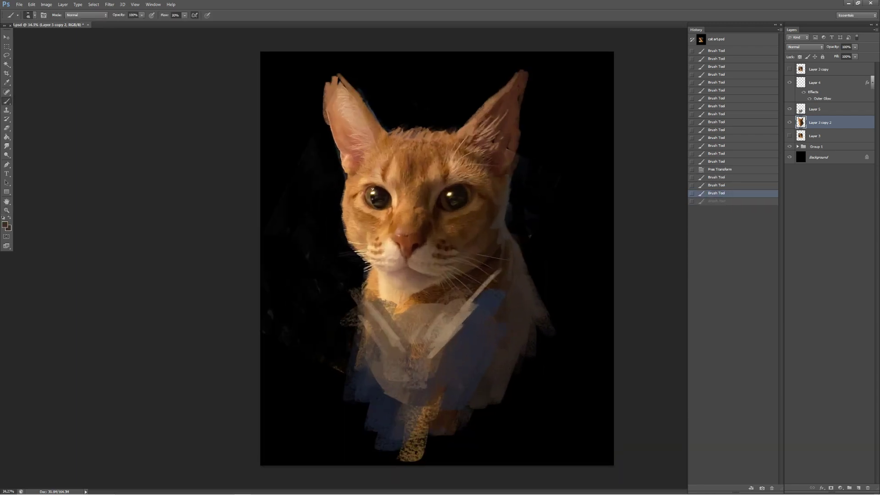
pyautogui.hotkey('ctrl', 'alt', 'z')
pyautogui.click(505, 215)
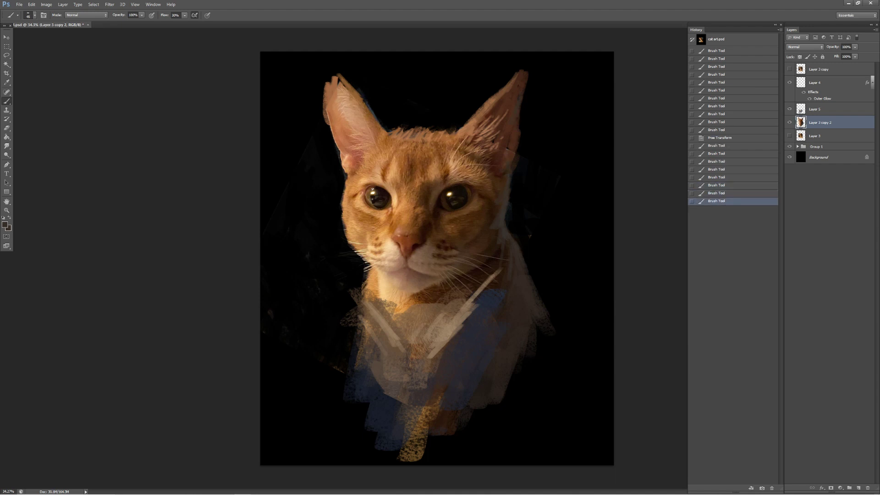
pyautogui.click(504, 215)
pyautogui.click(504, 230)
pyautogui.click(492, 252)
# - On Layer 5, paint blue robe strokes and darken the robe's right side
pyautogui.click(496, 267)
pyautogui.hotkey('ctrl', 'alt', 'z')
pyautogui.hotkey('ctrl', 'alt', 'z')
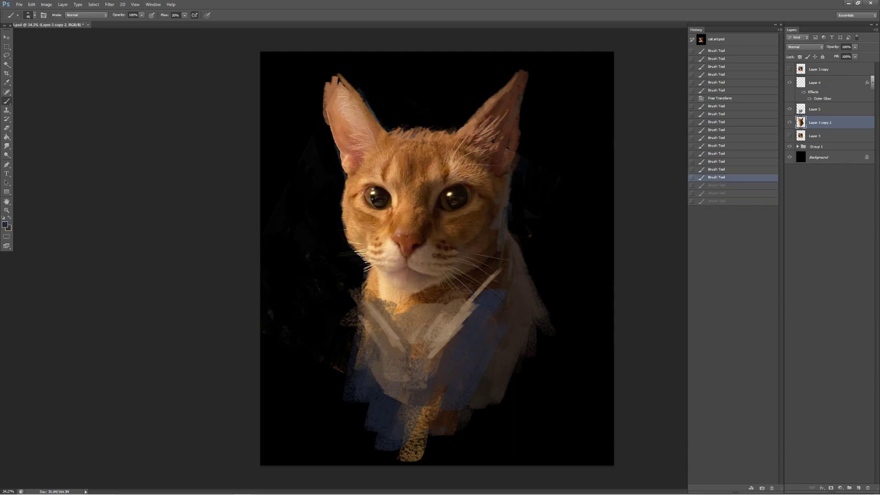
pyautogui.hotkey('ctrl', 'alt', 'z')
pyautogui.hotkey('alt', ']')
pyautogui.moveTo(490, 277); pyautogui.dragTo(471, 302)
pyautogui.click(499, 275)
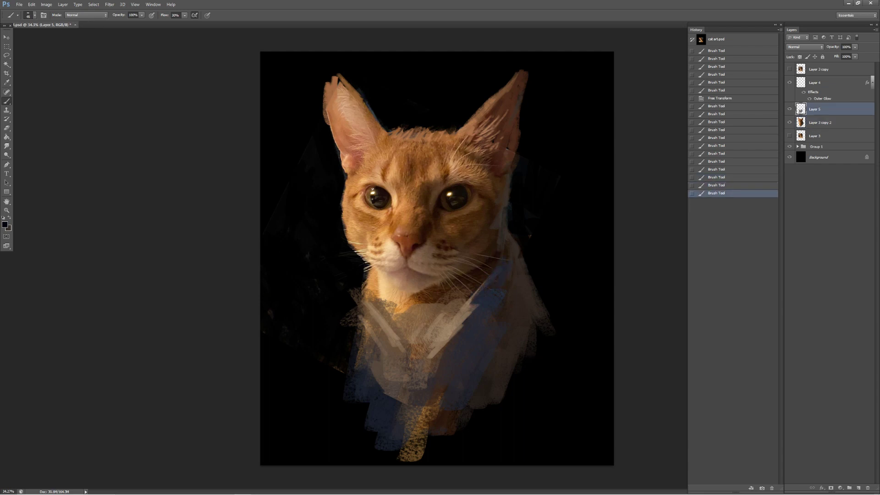
pyautogui.moveTo(517, 248); pyautogui.dragTo(495, 321)
pyautogui.hotkey('ctrl', 'alt', 'z')
pyautogui.click(499, 300)
pyautogui.moveTo(518, 284)
pyautogui.mouseDown()
pyautogui.moveTo(481, 348)
pyautogui.moveTo(477, 383)
pyautogui.moveTo(454, 372)
pyautogui.mouseUp()
pyautogui.moveTo(508, 334); pyautogui.dragTo(481, 389)
# - Sample tan and paint light strokes across the upper chest, its left side and right side
pyautogui.keyDown('alt'); pyautogui.click(381, 293); pyautogui.keyUp('alt')
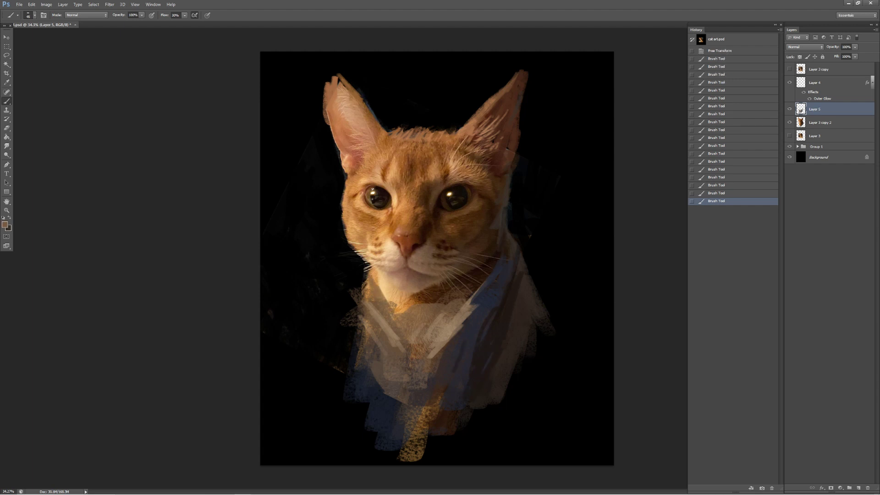
pyautogui.moveTo(458, 288); pyautogui.dragTo(362, 344)
pyautogui.press(']')
pyautogui.press(']')
pyautogui.press(']')
pyautogui.moveTo(399, 307); pyautogui.dragTo(367, 375)
pyautogui.keyDown('alt'); pyautogui.click(498, 305); pyautogui.keyUp('alt')
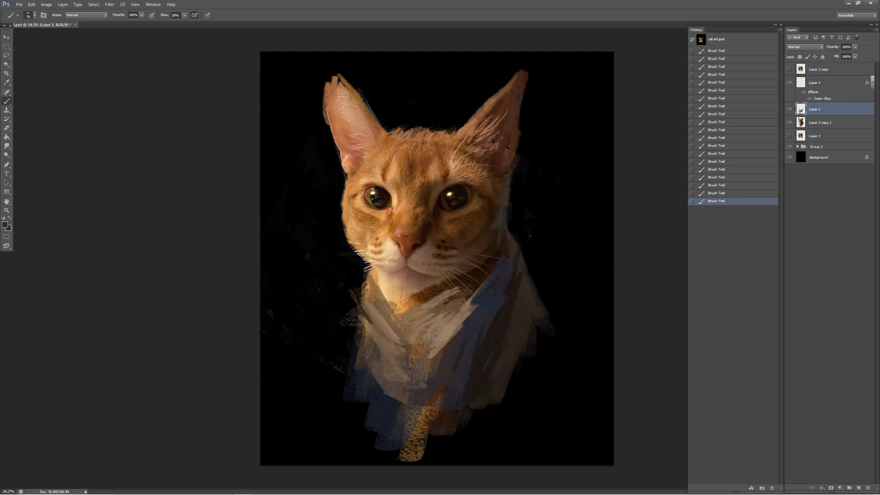
pyautogui.keyDown('alt'); pyautogui.click(465, 322); pyautogui.keyUp('alt')
pyautogui.moveTo(493, 314)
pyautogui.mouseDown()
pyautogui.moveTo(442, 346)
pyautogui.moveTo(449, 337)
pyautogui.mouseUp()
# - Sample bright orange and peach from the fur, undo the last strokes, and zoom out
pyautogui.hotkey('ctrl', 'z')
pyautogui.hotkey('ctrl', 'z')
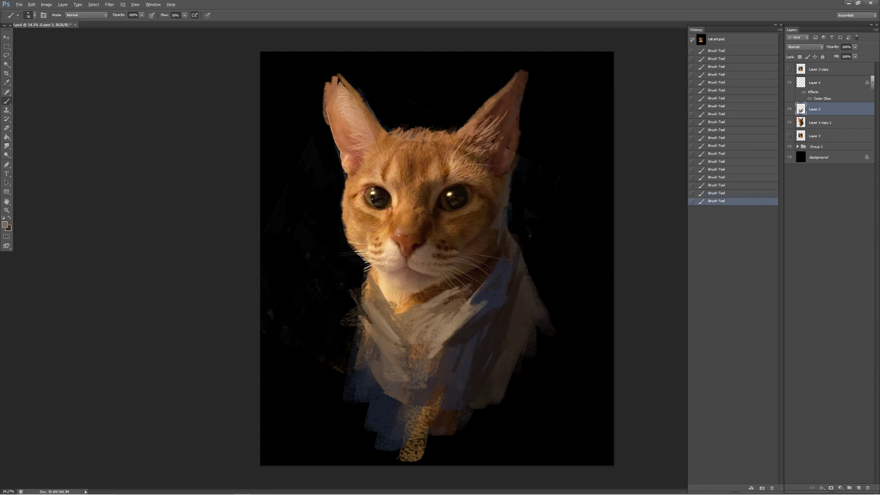
pyautogui.keyDown('alt'); pyautogui.click(405, 304); pyautogui.keyUp('alt')
pyautogui.keyDown('alt'); pyautogui.click(402, 274); pyautogui.keyUp('alt')
pyautogui.hotkey('ctrl', 'alt', 'z')
pyautogui.hotkey('ctrl', 'alt', 'z')
pyautogui.hotkey('ctrl', 'alt', 'z')
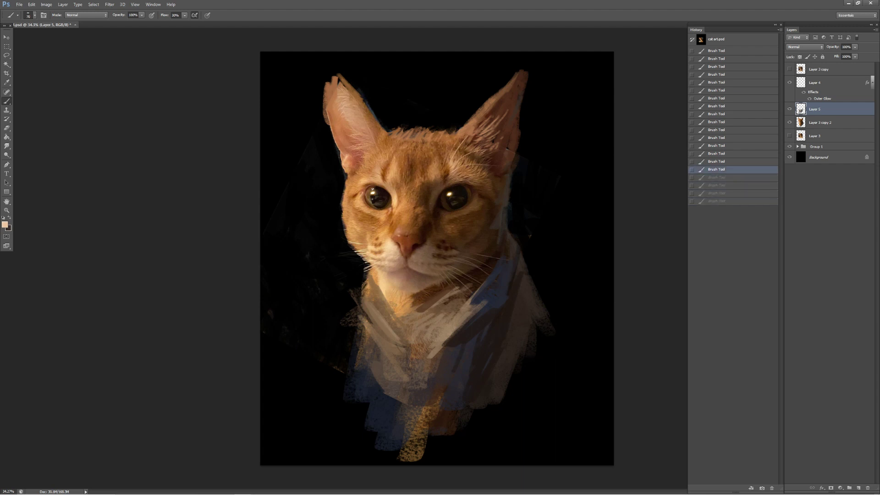
pyautogui.press('z')
pyautogui.hotkey('ctrl', '-')
pyautogui.hotkey('ctrl', '-')
pyautogui.hotkey('ctrl', '-')
pyautogui.hotkey('ctrl', '+')
pyautogui.hotkey('ctrl', '+')
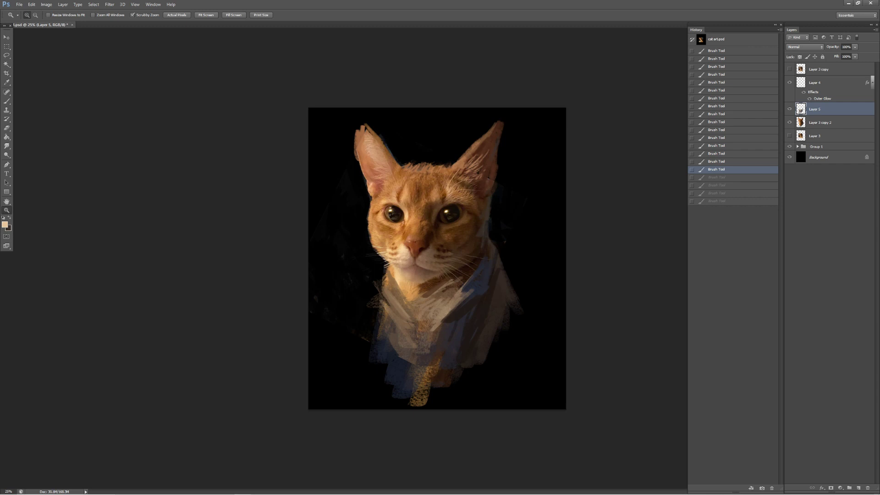
# - Extend the canvas upward with a crop and fill the new top strip black on the Background
pyautogui.press('c')
pyautogui.moveTo(437, 108); pyautogui.dragTo(437, 103)
pyautogui.press('Return')
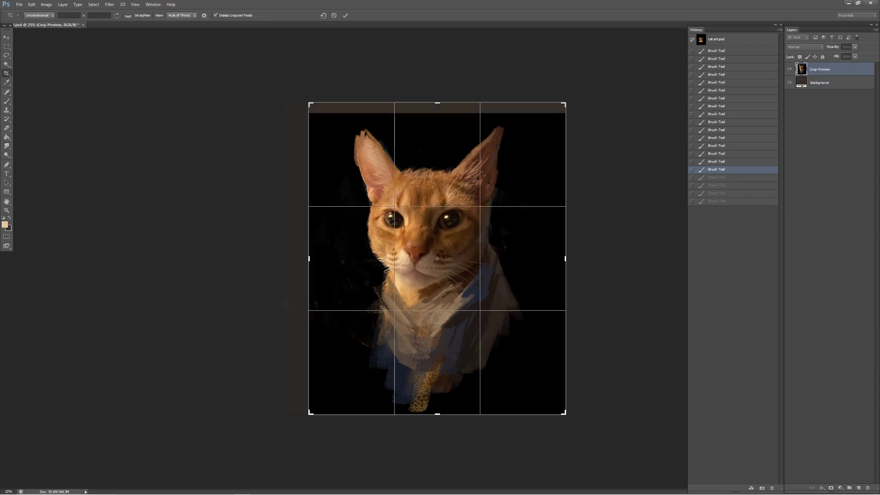
pyautogui.press('g')
pyautogui.click(818, 157)
pyautogui.press('d')
pyautogui.click(437, 108)
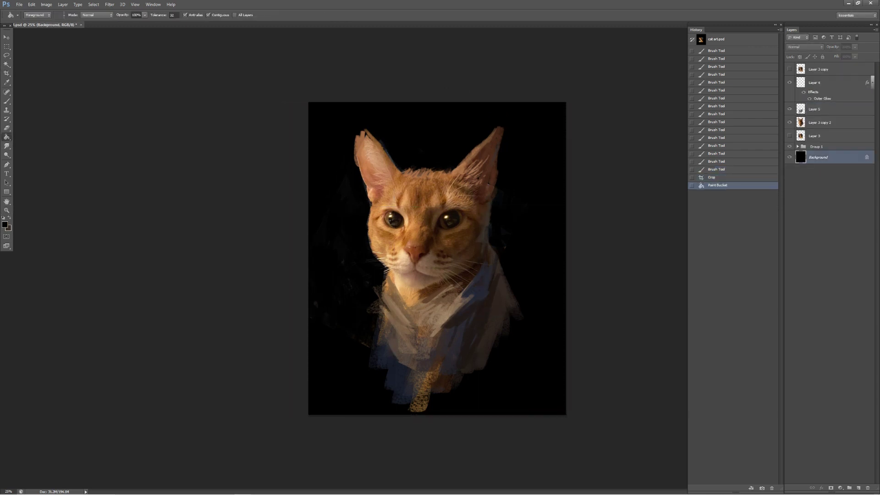
pyautogui.press('z')
pyautogui.hotkey('ctrl', '+')
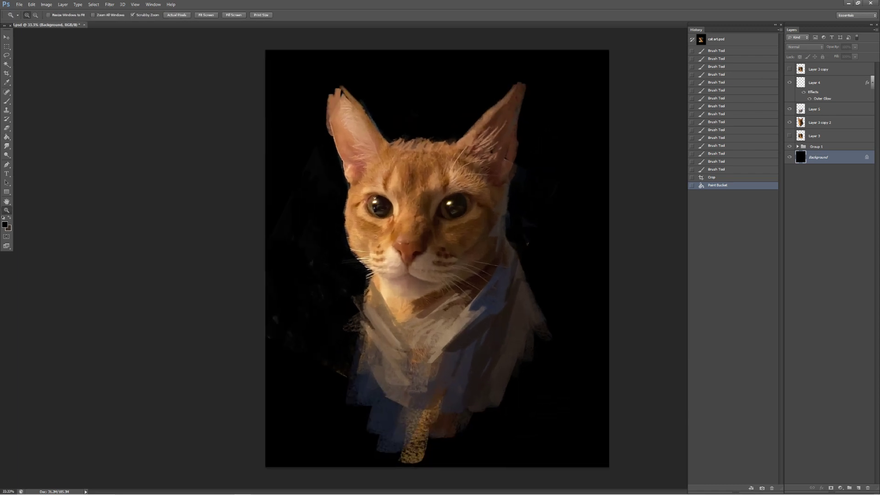
# - Undo the stray stroke on Layer 3 copy 2, merge Layer 5 down, and bring up Hue/Saturation
pyautogui.click(819, 122)
pyautogui.press('b')
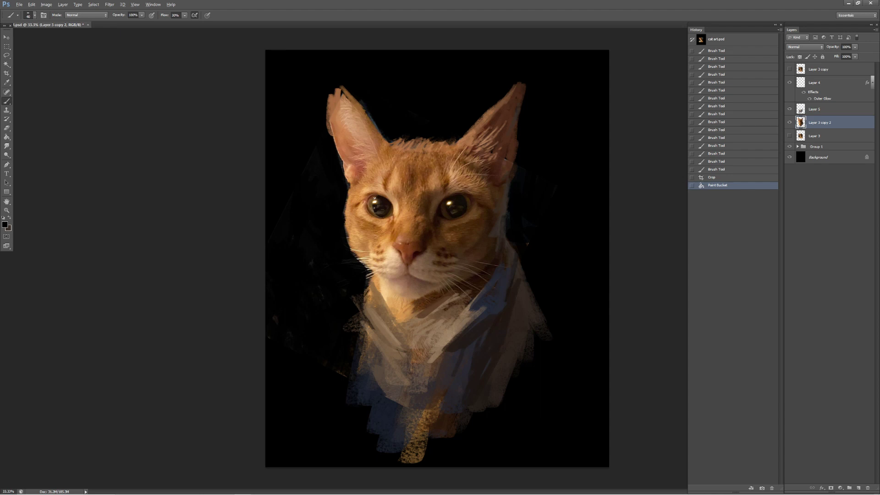
pyautogui.hotkey('ctrl', 'z')
pyautogui.hotkey('alt', ']')
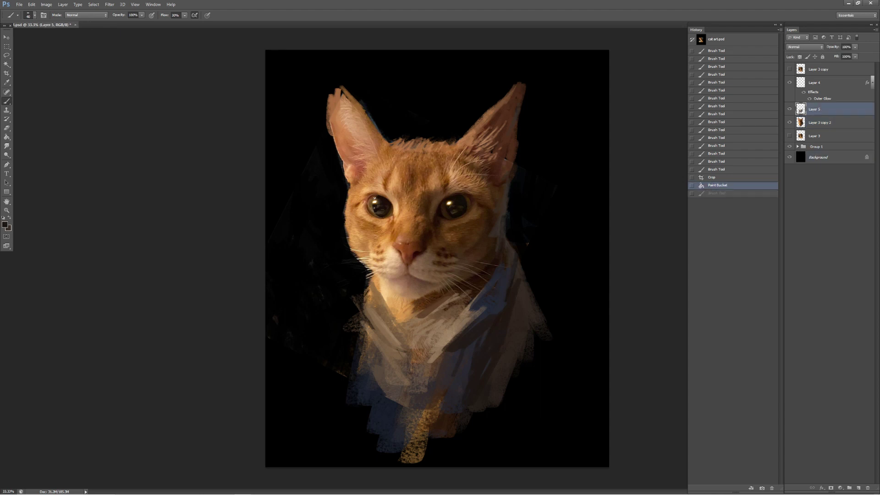
pyautogui.hotkey('ctrl', 'e')
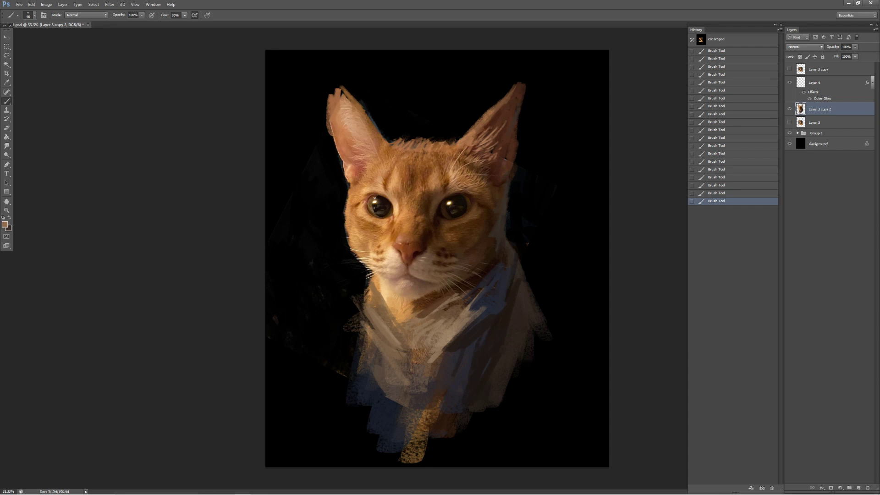
pyautogui.hotkey('ctrl', 'z')
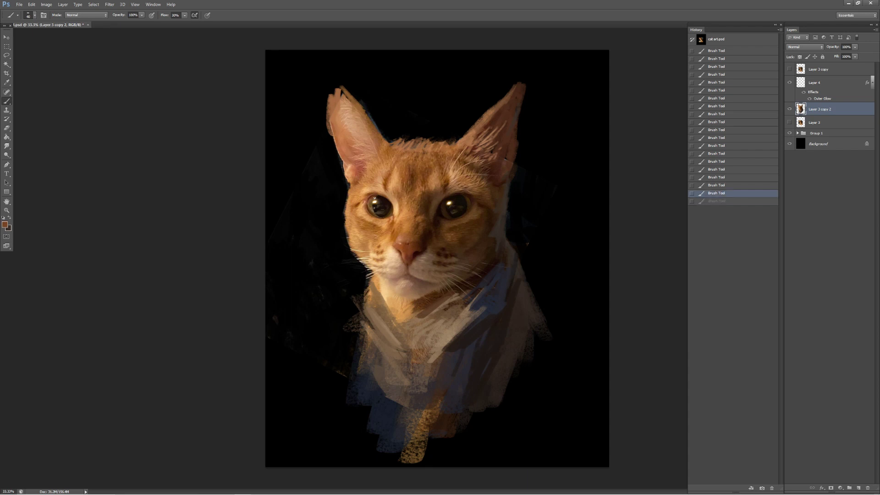
pyautogui.hotkey('ctrl', 'u')
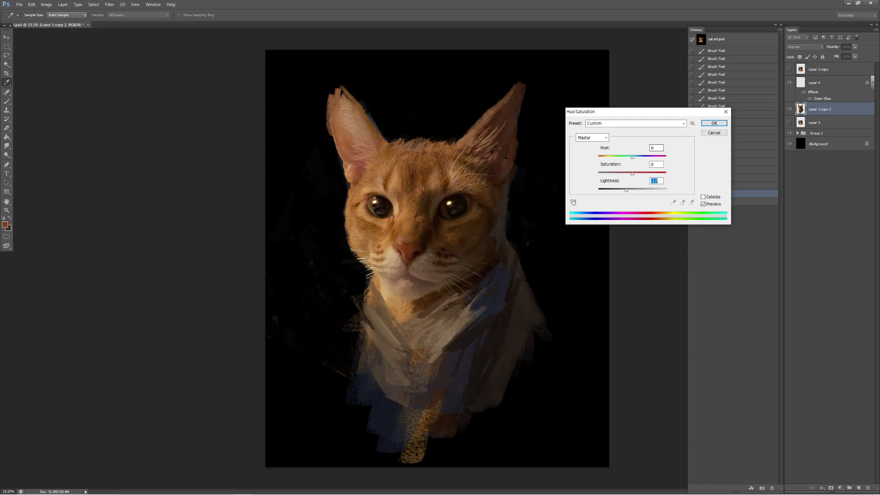
# - Apply Hue/Saturation, paint reddish brown fur strokes, and erase part of the painted edge
pyautogui.press('Return')
pyautogui.keyDown('alt'); pyautogui.click(453, 177); pyautogui.keyUp('alt')
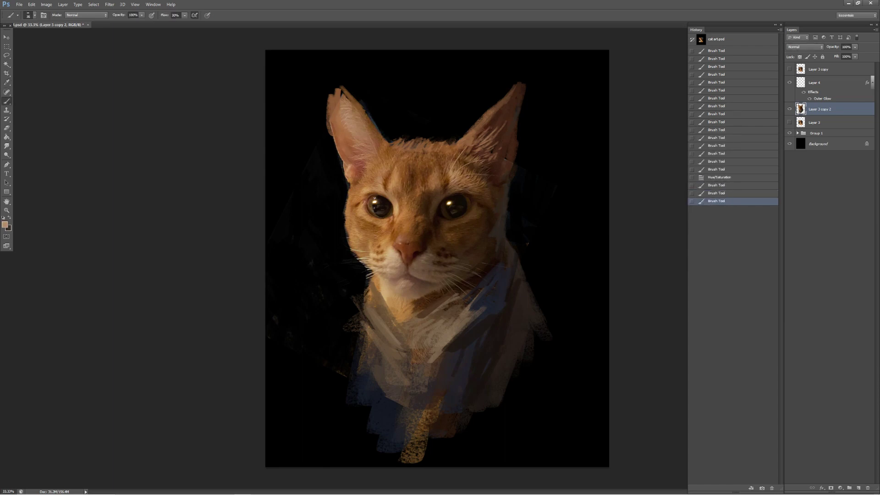
pyautogui.keyDown('alt'); pyautogui.click(433, 138); pyautogui.keyUp('alt')
pyautogui.click(433, 138)
pyautogui.hotkey('ctrl', 'alt', 'z')
pyautogui.hotkey('ctrl', 'alt', 'z')
pyautogui.press('d')
pyautogui.press('e')
pyautogui.click(410, 139)
pyautogui.click(410, 139)
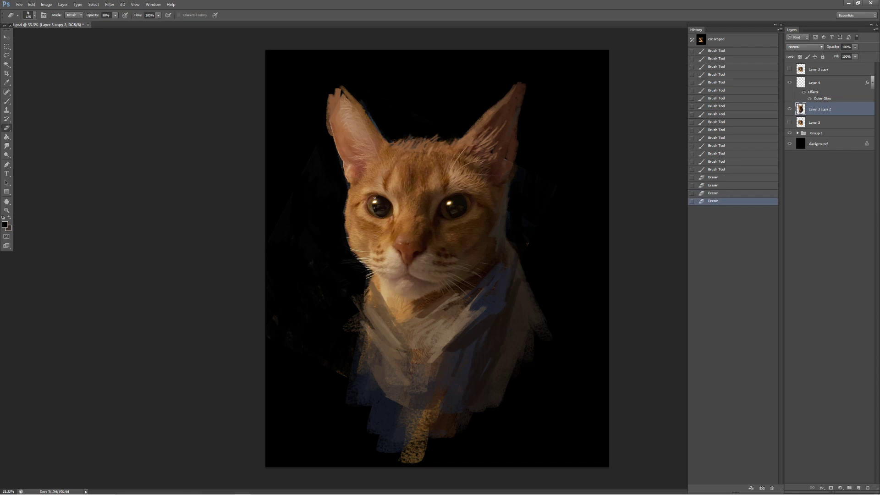
# - Paint dark brown fur strokes and a subtle forehead stroke, sampling fur and eye-area colours
pyautogui.press('b')
pyautogui.keyDown('alt'); pyautogui.click(398, 140); pyautogui.keyUp('alt')
pyautogui.click(398, 140)
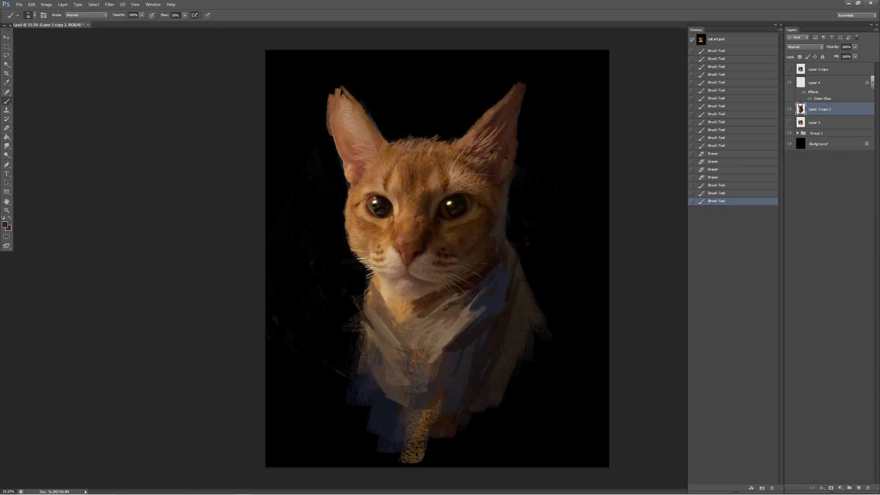
pyautogui.click(398, 140)
pyautogui.click(398, 140)
pyautogui.click(398, 140)
pyautogui.click(398, 140)
pyautogui.click(461, 135)
pyautogui.click(461, 136)
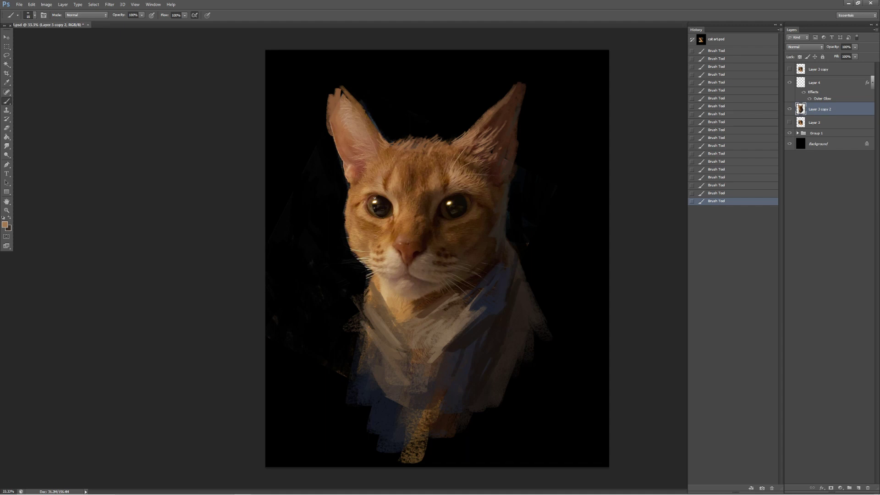
pyautogui.keyDown('alt'); pyautogui.click(398, 140); pyautogui.keyUp('alt')
pyautogui.keyDown('alt'); pyautogui.click(385, 307); pyautogui.keyUp('alt')
pyautogui.keyDown('alt'); pyautogui.click(392, 197); pyautogui.keyUp('alt')
# - Lower brush flow to 20%, step back three strokes, sample a near-black, and zoom out
pyautogui.hotkey('ctrl', 'z')
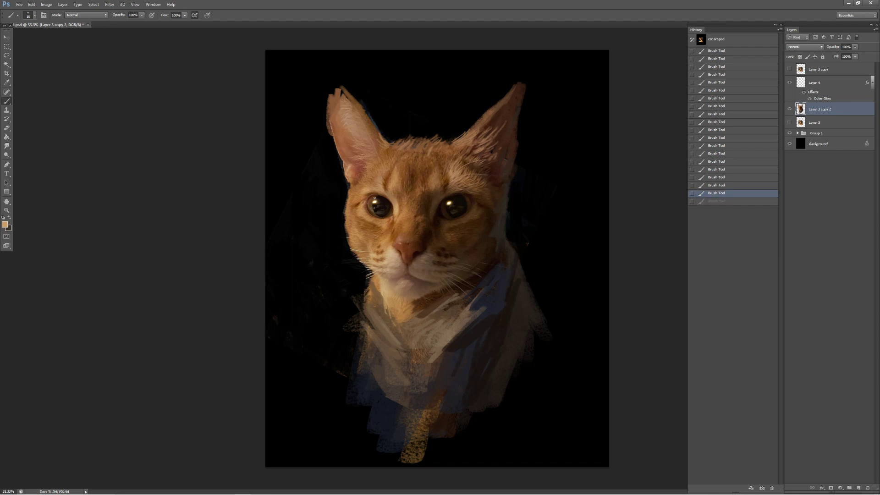
pyautogui.hotkey('ctrl', 'z')
pyautogui.hotkey('shift', '2')
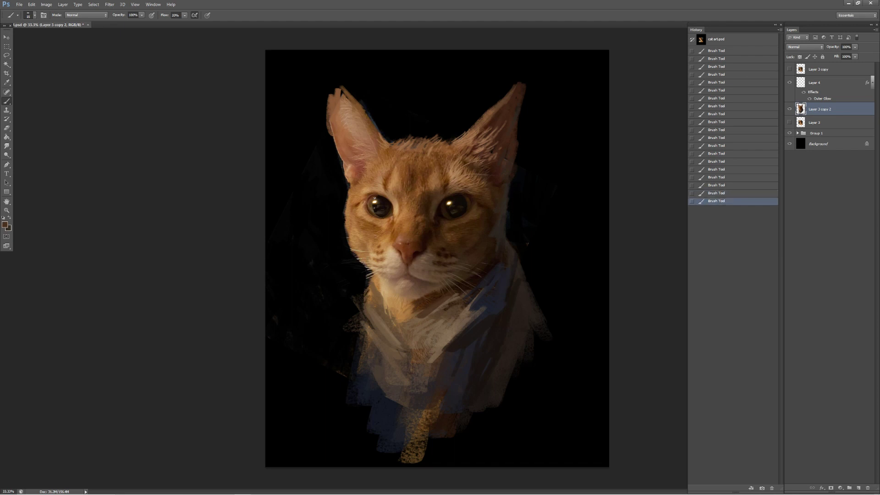
pyautogui.hotkey('ctrl', 'alt', 'z')
pyautogui.hotkey('ctrl', 'alt', 'z')
pyautogui.hotkey('ctrl', 'alt', 'z')
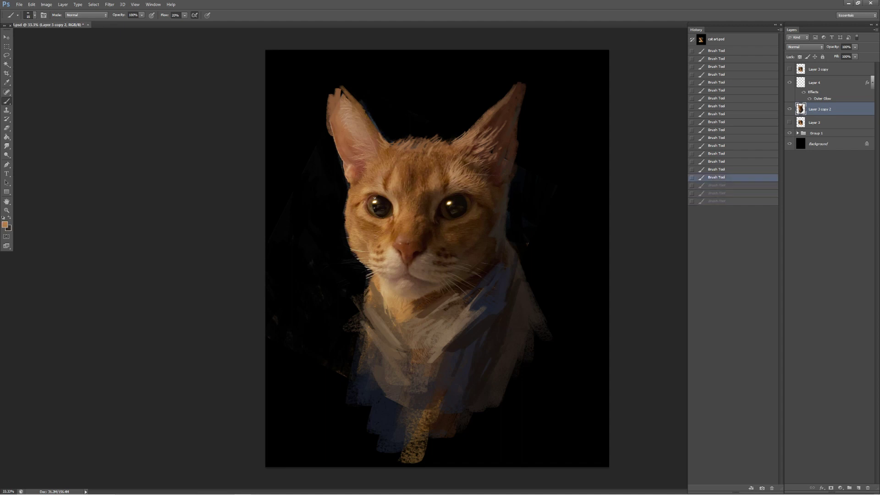
pyautogui.keyDown('alt'); pyautogui.click(392, 196); pyautogui.keyUp('alt')
pyautogui.press('z')
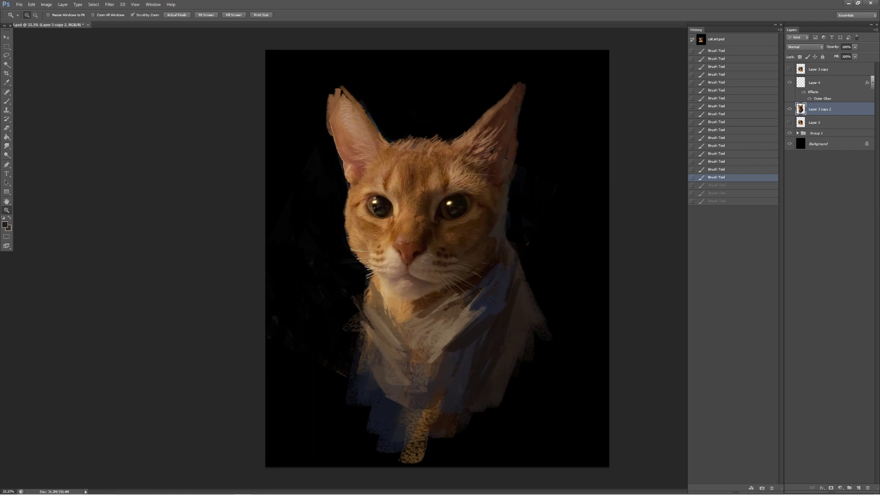
# - Dodge the highlights on the head, eyes, right ear and chest, with exposure lowered to 20%
pyautogui.press('o')
pyautogui.click(520, 211)
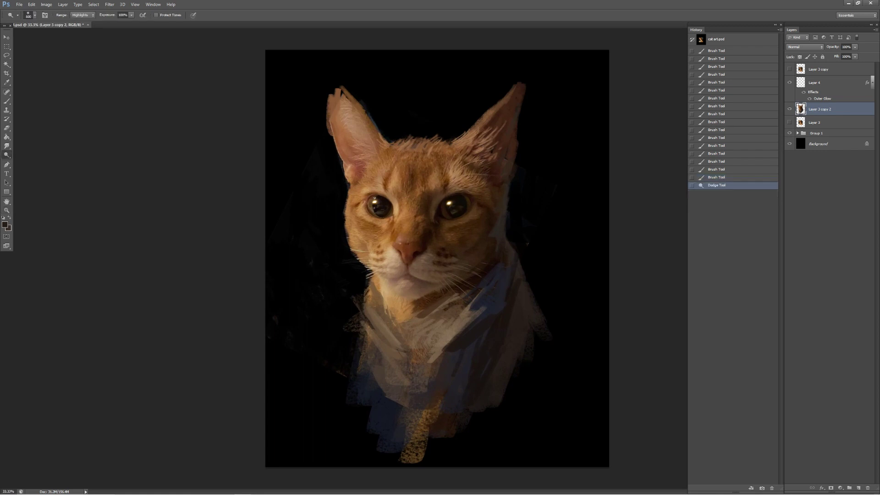
pyautogui.click(379, 206)
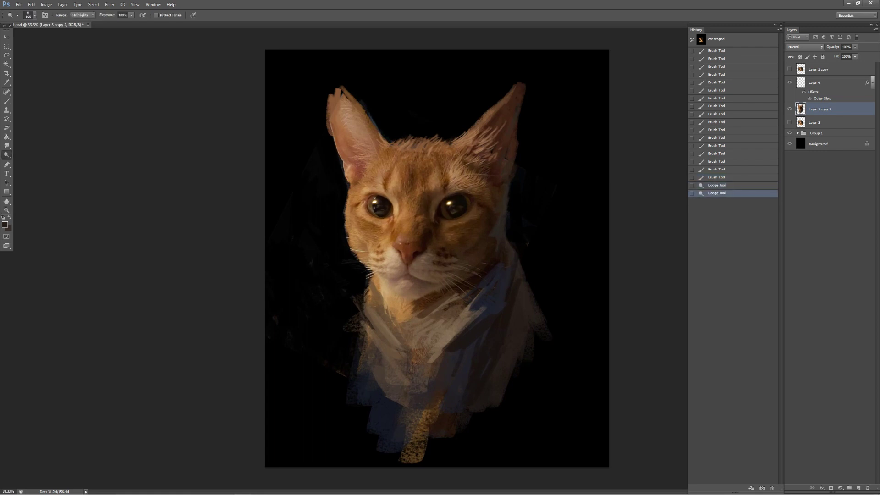
pyautogui.click(520, 211)
pyautogui.click(521, 211)
pyautogui.press('2')
pyautogui.click(386, 248)
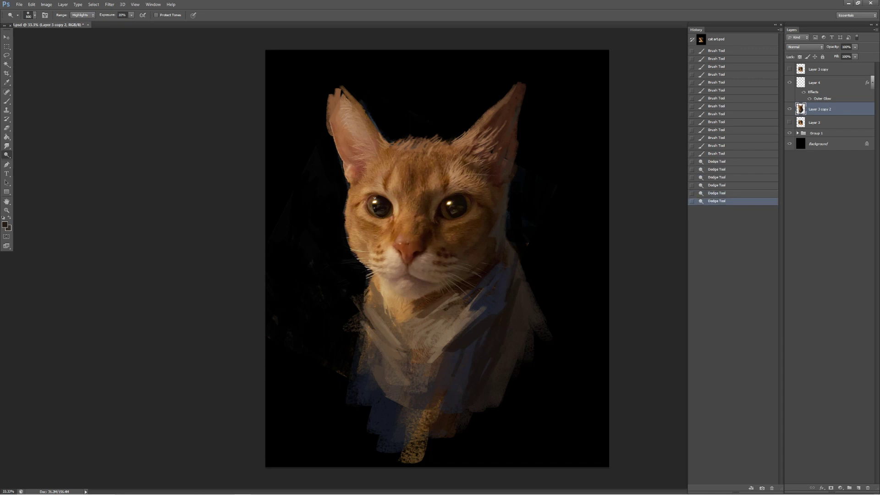
pyautogui.click(386, 248)
pyautogui.click(386, 248)
pyautogui.click(386, 248)
# - Paint orange fur strokes on the head from sampled darker oranges, undoing the last chest stroke
pyautogui.press('b')
pyautogui.click(351, 233)
pyautogui.click(351, 233)
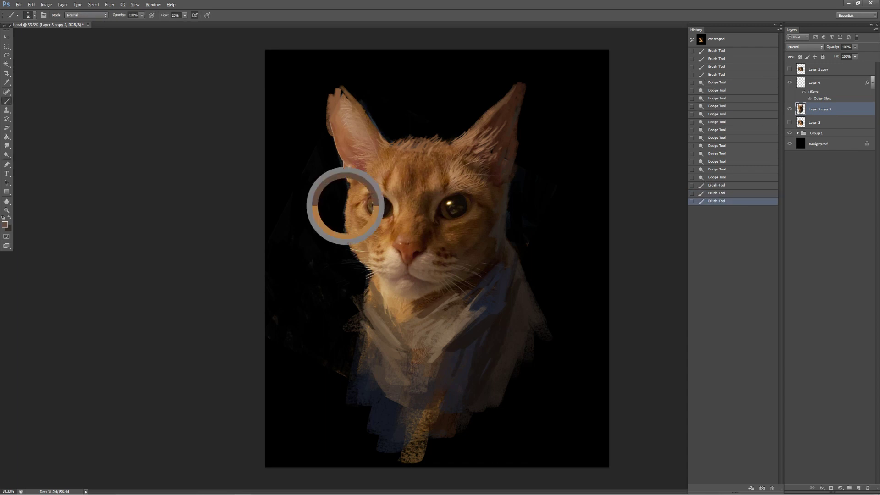
pyautogui.keyDown('alt'); pyautogui.click(351, 233); pyautogui.keyUp('alt')
pyautogui.click(351, 233)
pyautogui.click(351, 233)
pyautogui.keyDown('alt'); pyautogui.click(351, 233); pyautogui.keyUp('alt')
pyautogui.click(351, 233)
pyautogui.click(351, 232)
pyautogui.click(351, 232)
pyautogui.keyDown('alt'); pyautogui.click(384, 137); pyautogui.keyUp('alt')
pyautogui.keyDown('alt'); pyautogui.click(361, 151); pyautogui.keyUp('alt')
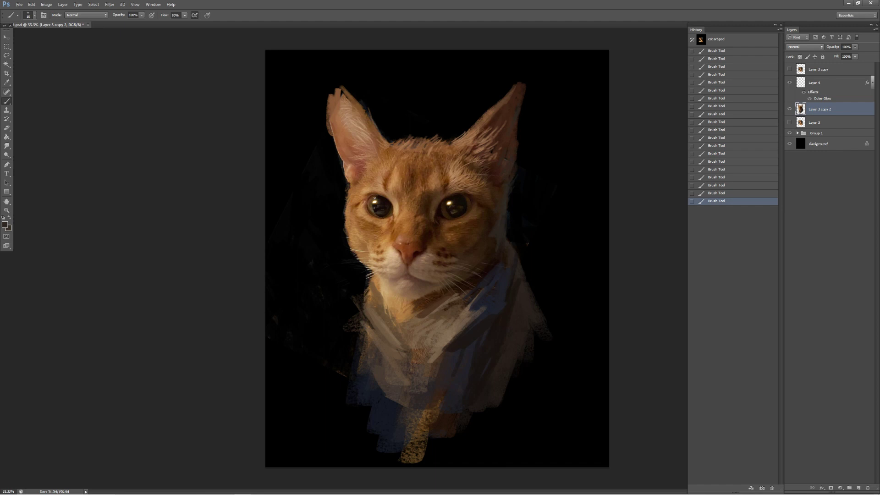
pyautogui.hotkey('ctrl', 'z')
pyautogui.hotkey('ctrl', 'z')
pyautogui.hotkey('ctrl', 'z')
pyautogui.hotkey('ctrl', 'z')
# - Erase paint along the cat's right side, then paint sampled-colour strokes across the chest
pyautogui.press('e')
pyautogui.moveTo(514, 243)
pyautogui.mouseDown()
pyautogui.moveTo(514, 275)
pyautogui.moveTo(522, 274)
pyautogui.moveTo(547, 330)
pyautogui.mouseUp()
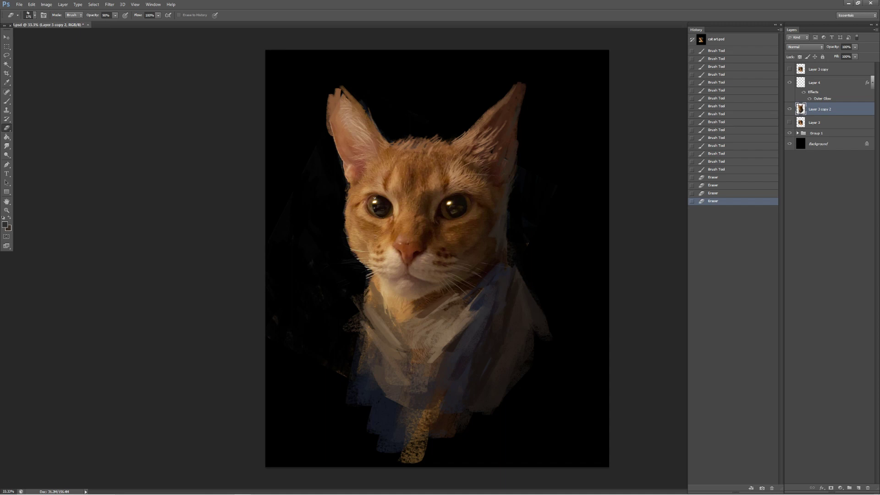
pyautogui.press('b')
pyautogui.moveTo(486, 288); pyautogui.dragTo(494, 349)
pyautogui.keyDown('alt'); pyautogui.click(458, 205); pyautogui.keyUp('alt')
pyautogui.moveTo(497, 291)
pyautogui.mouseDown()
pyautogui.moveTo(502, 307)
pyautogui.moveTo(477, 349)
pyautogui.mouseUp()
pyautogui.keyDown('alt'); pyautogui.click(487, 327); pyautogui.keyUp('alt')
pyautogui.moveTo(390, 321)
pyautogui.mouseDown()
pyautogui.moveTo(367, 368)
pyautogui.moveTo(382, 385)
pyautogui.mouseUp()
pyautogui.moveTo(397, 298)
pyautogui.mouseDown()
pyautogui.moveTo(362, 387)
pyautogui.moveTo(364, 360)
pyautogui.mouseUp()
pyautogui.moveTo(465, 293); pyautogui.dragTo(442, 311)
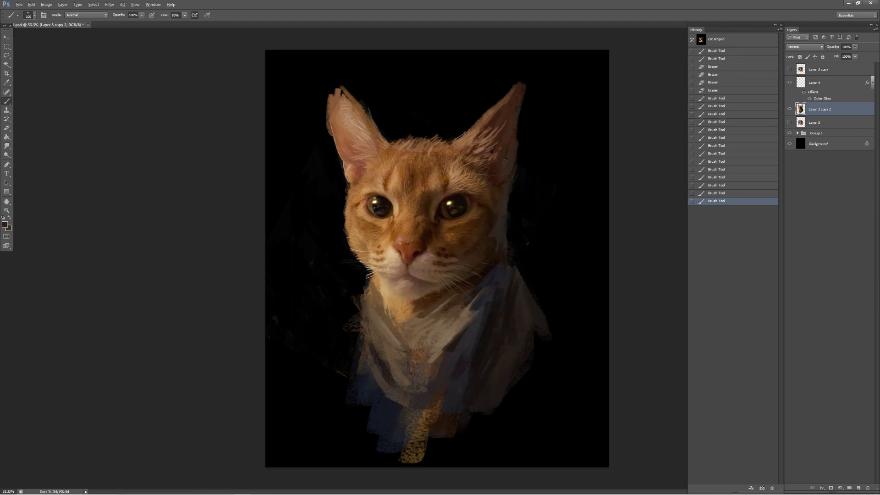
# - Rework the light chest strokes and add a dark brown stroke from sampled fur tones
pyautogui.hotkey('ctrl', 'z')
pyautogui.moveTo(490, 297)
pyautogui.mouseDown()
pyautogui.moveTo(461, 323)
pyautogui.moveTo(407, 339)
pyautogui.mouseUp()
pyautogui.moveTo(444, 315); pyautogui.dragTo(404, 337)
pyautogui.moveTo(426, 354)
pyautogui.mouseDown()
pyautogui.moveTo(414, 364)
pyautogui.moveTo(435, 404)
pyautogui.mouseUp()
pyautogui.hotkey('ctrl', 'z')
pyautogui.keyDown('alt'); pyautogui.click(462, 346); pyautogui.keyUp('alt')
pyautogui.keyDown('alt'); pyautogui.click(419, 330); pyautogui.keyUp('alt')
pyautogui.keyDown('alt'); pyautogui.click(419, 348); pyautogui.keyUp('alt')
pyautogui.moveTo(417, 348); pyautogui.dragTo(426, 367)
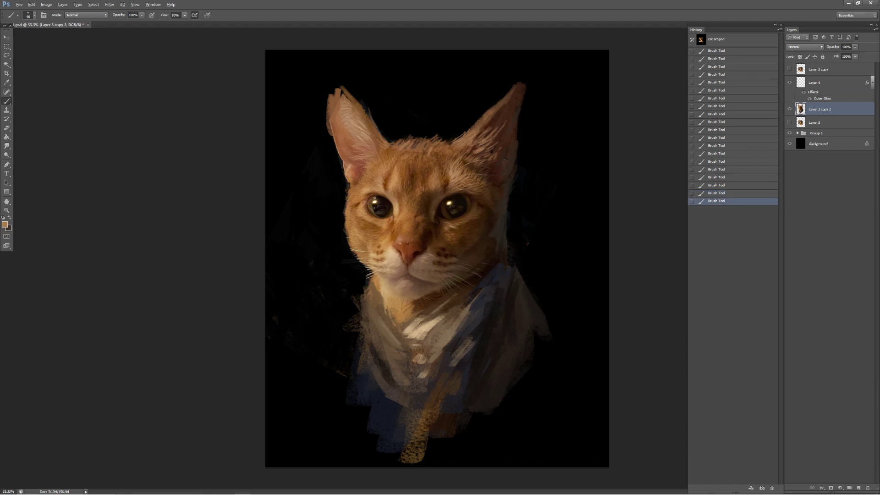
# - Sample tones from the cheek, chin, nose and eye, then compare four strokes back
pyautogui.keyDown('alt'); pyautogui.click(362, 260); pyautogui.keyUp('alt')
pyautogui.keyDown('alt'); pyautogui.click(377, 284); pyautogui.keyUp('alt')
pyautogui.keyDown('alt'); pyautogui.click(403, 283); pyautogui.keyUp('alt')
pyautogui.keyDown('alt'); pyautogui.click(421, 267); pyautogui.keyUp('alt')
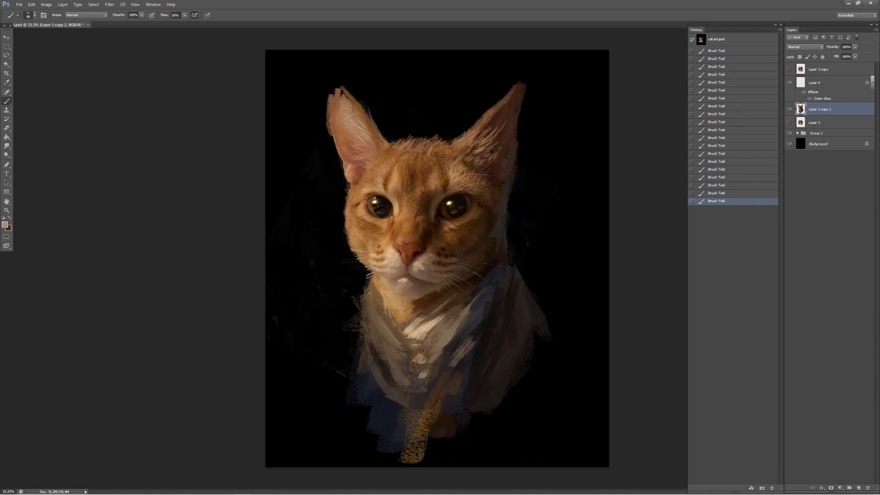
pyautogui.keyDown('alt'); pyautogui.click(414, 246); pyautogui.keyUp('alt')
pyautogui.keyDown('alt'); pyautogui.click(385, 202); pyautogui.keyUp('alt')
pyautogui.hotkey('ctrl', 'alt', 'z')
pyautogui.hotkey('ctrl', 'alt', 'z')
pyautogui.hotkey('ctrl', 'alt', 'z')
pyautogui.hotkey('ctrl', 'shift', 'z')
pyautogui.hotkey('ctrl', 'shift', 'z')
pyautogui.hotkey('ctrl', 'shift', 'z')
# - Extend the right ear tip upward with faint brown strokes
pyautogui.moveTo(530, 126); pyautogui.dragTo(519, 146)
pyautogui.moveTo(525, 85)
pyautogui.mouseDown()
pyautogui.moveTo(525, 75)
pyautogui.moveTo(520, 83)
pyautogui.mouseUp()
pyautogui.keyDown('alt'); pyautogui.click(520, 94); pyautogui.keyUp('alt')
pyautogui.moveTo(451, 136)
pyautogui.mouseDown()
pyautogui.moveTo(459, 144)
pyautogui.moveTo(408, 140)
pyautogui.moveTo(476, 133)
pyautogui.mouseUp()
pyautogui.hotkey('ctrl', 'alt', 'z')
pyautogui.hotkey('ctrl', 'alt', 'z')
pyautogui.hotkey('ctrl', 'alt', 'z')
pyautogui.hotkey('ctrl', 'alt', 'z')
pyautogui.moveTo(481, 121); pyautogui.dragTo(486, 126)
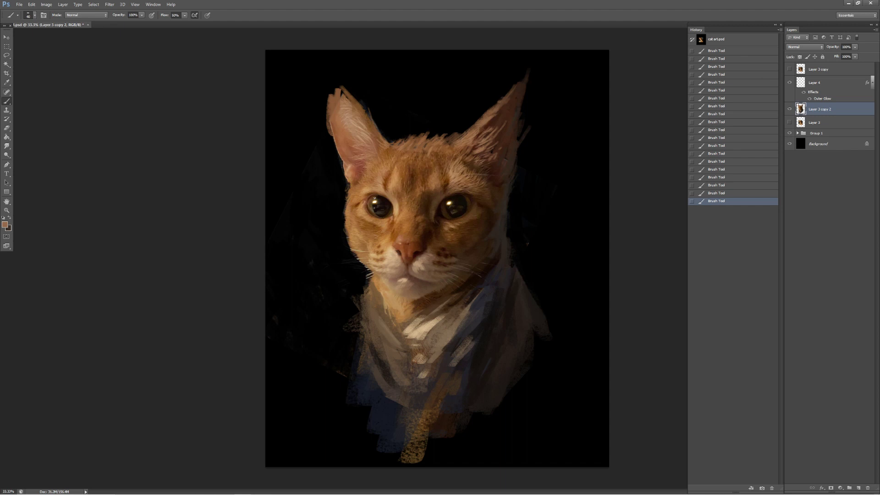
# - Compare the painting before and after the latest strokes, sampling dark and orange-brown colours
pyautogui.keyDown('alt'); pyautogui.click(499, 183); pyautogui.keyUp('alt')
pyautogui.hotkey('ctrl', 'alt', 'z')
pyautogui.hotkey('ctrl', 'alt', 'z')
pyautogui.hotkey('ctrl', 'alt', 'z')
pyautogui.hotkey('shift', 'ctrl', 'z')
pyautogui.hotkey('shift', 'ctrl', 'z')
pyautogui.hotkey('shift', 'ctrl', 'z')
pyautogui.hotkey('ctrl', 'alt', 'z')
pyautogui.hotkey('ctrl', 'alt', 'z')
pyautogui.hotkey('ctrl', 'alt', 'z')
pyautogui.keyDown('alt'); pyautogui.click(444, 236); pyautogui.keyUp('alt')
pyautogui.hotkey('shift', 'ctrl', 'z')
pyautogui.hotkey('shift', 'ctrl', 'z')
pyautogui.hotkey('shift', 'ctrl', 'z')
pyautogui.press('x')
pyautogui.press('x')
pyautogui.hotkey('ctrl', 'alt', 'z')
pyautogui.hotkey('shift', 'ctrl', 'z')
# - Sample a lighter tan and paint a dark stroke, swapping between dark and tan colours
pyautogui.keyDown('alt'); pyautogui.click(444, 236); pyautogui.keyUp('alt')
pyautogui.hotkey('ctrl', 'alt', 'z')
pyautogui.hotkey('ctrl', 'alt', 'z')
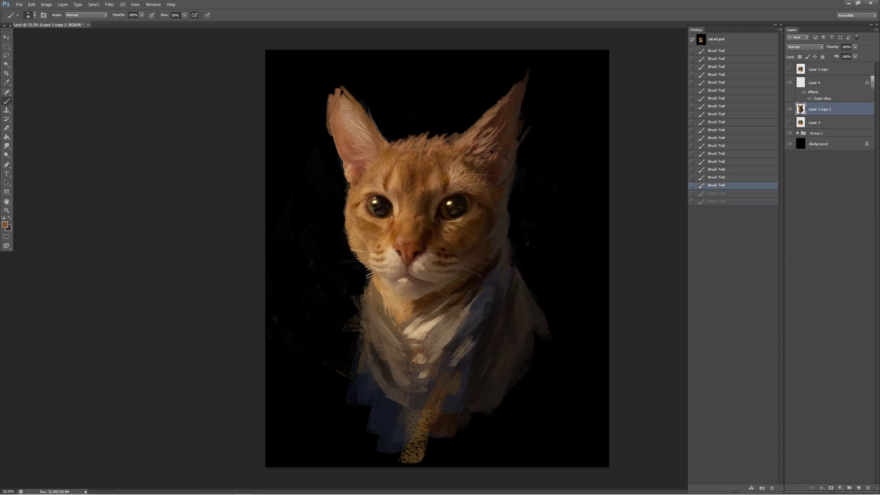
pyautogui.press('x')
pyautogui.press('x')
pyautogui.press('x')
pyautogui.moveTo(419, 279); pyautogui.dragTo(431, 279)
pyautogui.press('x')
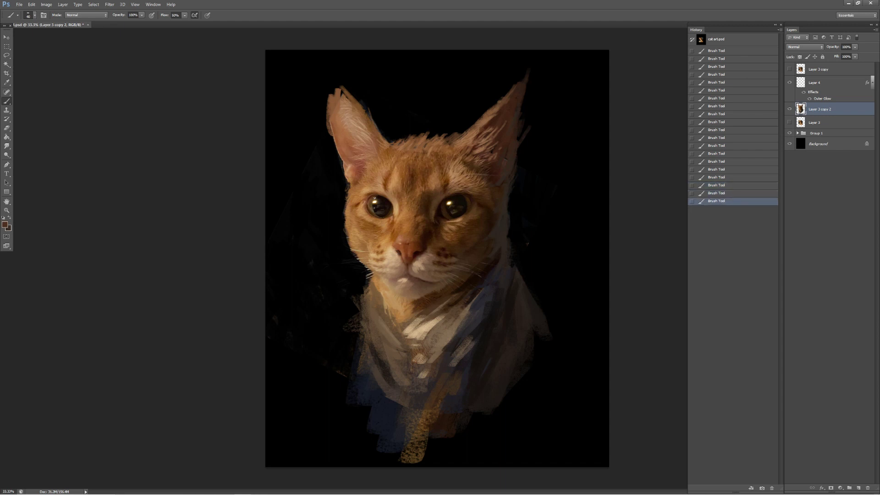
pyautogui.press('x')
pyautogui.press('x')
pyautogui.press('x')
# - Dodge the eyes, forehead and left cheek with the brush enlarged to 1000
pyautogui.press('o')
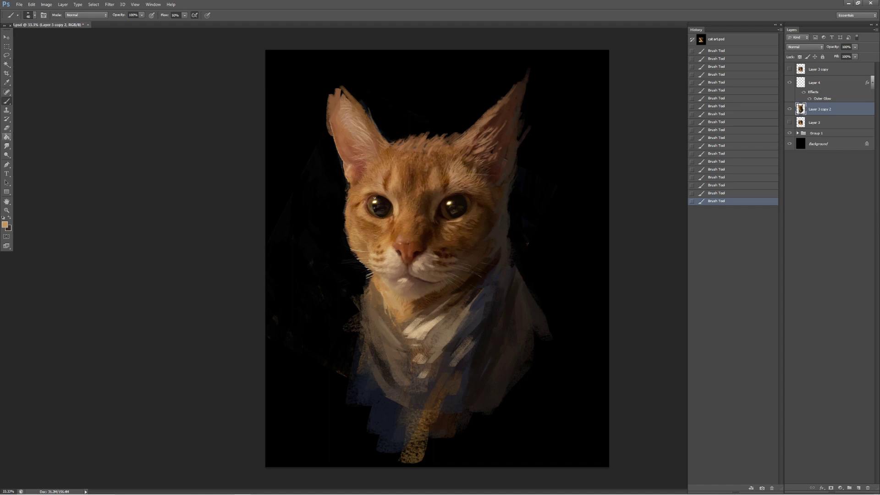
pyautogui.click(403, 216)
pyautogui.hotkey('ctrl', 'z')
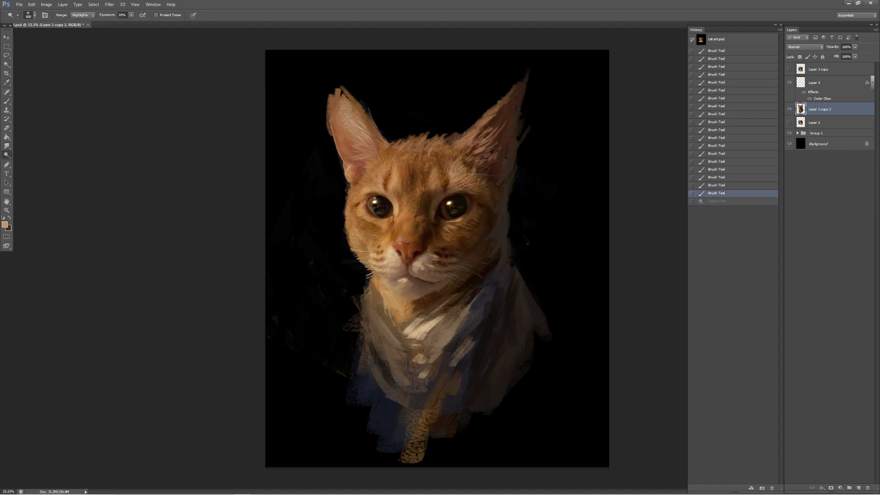
pyautogui.press(']')
pyautogui.press(']')
pyautogui.moveTo(408, 227); pyautogui.dragTo(449, 229)
pyautogui.moveTo(402, 164); pyautogui.dragTo(417, 211)
pyautogui.moveTo(431, 174); pyautogui.dragTo(454, 181)
pyautogui.moveTo(362, 215)
pyautogui.mouseDown()
pyautogui.moveTo(394, 261)
pyautogui.moveTo(455, 284)
pyautogui.mouseUp()
pyautogui.moveTo(381, 280); pyautogui.dragTo(437, 339)
# - At 33.3% zoom, paint faint strokes along the right cheek, shoulder edge and chest
pyautogui.press('z')
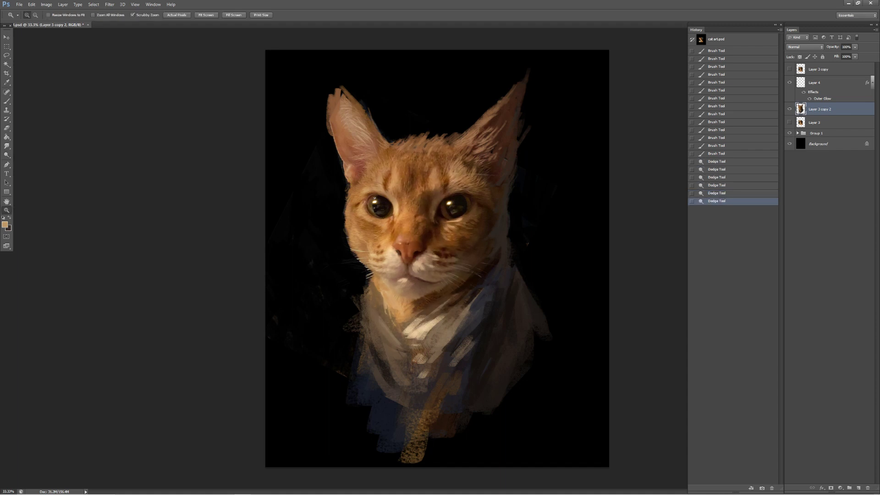
pyautogui.hotkey('ctrl', '-')
pyautogui.hotkey('ctrl', '-')
pyautogui.hotkey('ctrl', '-')
pyautogui.hotkey('ctrl', '-')
pyautogui.hotkey('ctrl', '+')
pyautogui.press('b')
pyautogui.press('d')
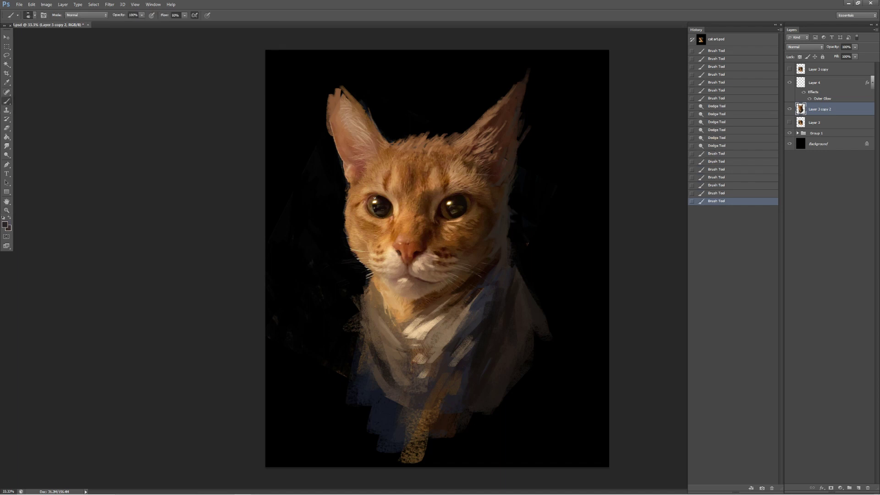
pyautogui.moveTo(511, 226); pyautogui.dragTo(511, 246)
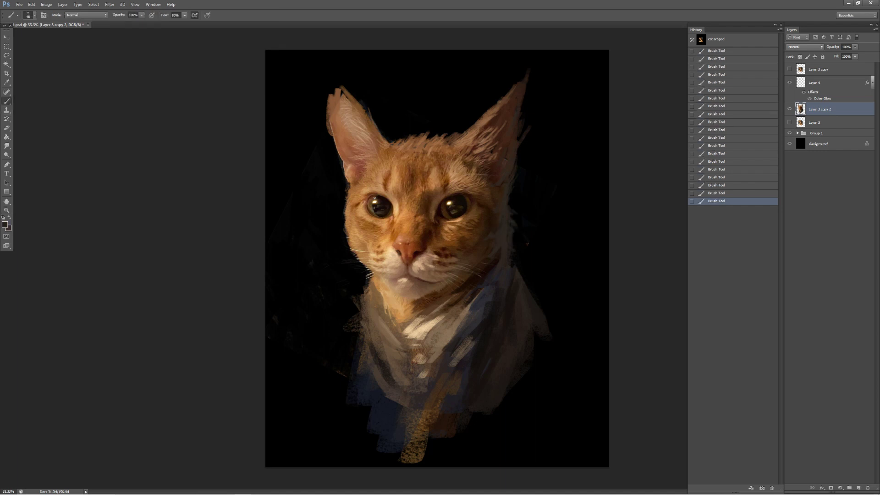
pyautogui.moveTo(512, 202); pyautogui.dragTo(522, 190)
pyautogui.moveTo(531, 265); pyautogui.dragTo(521, 324)
pyautogui.moveTo(527, 288); pyautogui.dragTo(527, 326)
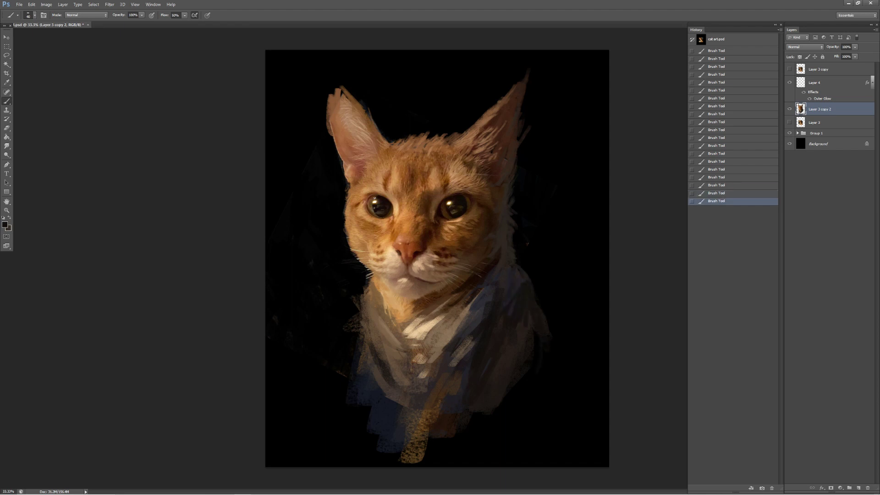
pyautogui.moveTo(435, 333); pyautogui.dragTo(421, 351)
pyautogui.moveTo(507, 404); pyautogui.dragTo(517, 421)
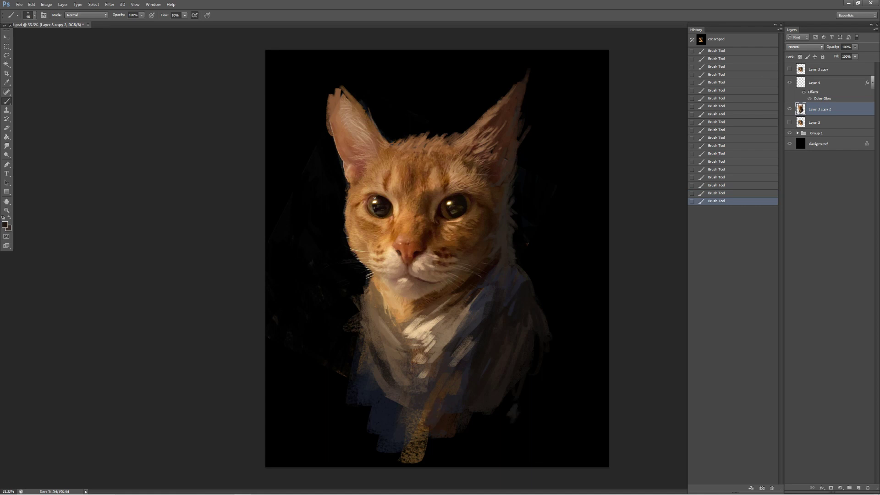
pyautogui.keyDown('alt'); pyautogui.click(493, 412); pyautogui.keyUp('alt')
# - Erase part of the lower chest and repaint it with light strokes
pyautogui.press('e')
pyautogui.moveTo(402, 428)
pyautogui.mouseDown()
pyautogui.moveTo(389, 451)
pyautogui.moveTo(417, 461)
pyautogui.mouseUp()
pyautogui.moveTo(378, 406)
pyautogui.mouseDown()
pyautogui.moveTo(369, 431)
pyautogui.moveTo(406, 462)
pyautogui.mouseUp()
pyautogui.moveTo(356, 379); pyautogui.dragTo(350, 398)
pyautogui.press('b')
pyautogui.moveTo(431, 438)
pyautogui.mouseDown()
pyautogui.moveTo(428, 453)
pyautogui.moveTo(440, 453)
pyautogui.mouseUp()
pyautogui.moveTo(445, 436); pyautogui.dragTo(451, 453)
pyautogui.moveTo(440, 415); pyautogui.dragTo(456, 431)
pyautogui.moveTo(401, 424)
pyautogui.mouseDown()
pyautogui.moveTo(375, 449)
pyautogui.moveTo(374, 426)
pyautogui.mouseUp()
pyautogui.moveTo(392, 420); pyautogui.dragTo(387, 426)
# - Dab subtle strokes on the face, chest and chin using a sampled chin skin tone
pyautogui.click(491, 267)
pyautogui.click(462, 203)
pyautogui.click(474, 308)
pyautogui.click(435, 315)
pyautogui.hotkey('ctrl', 'z')
pyautogui.click(399, 281)
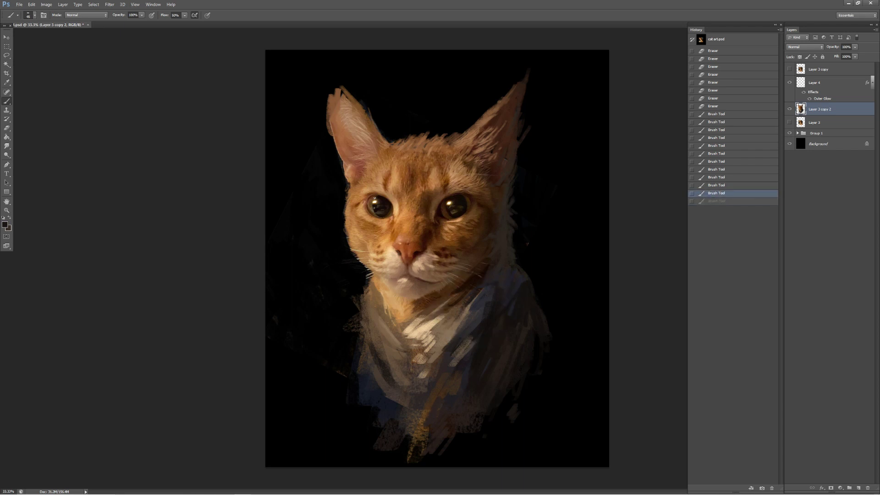
pyautogui.keyDown('alt'); pyautogui.click(416, 264); pyautogui.keyUp('alt')
pyautogui.keyDown('alt'); pyautogui.click(403, 235); pyautogui.keyUp('alt')
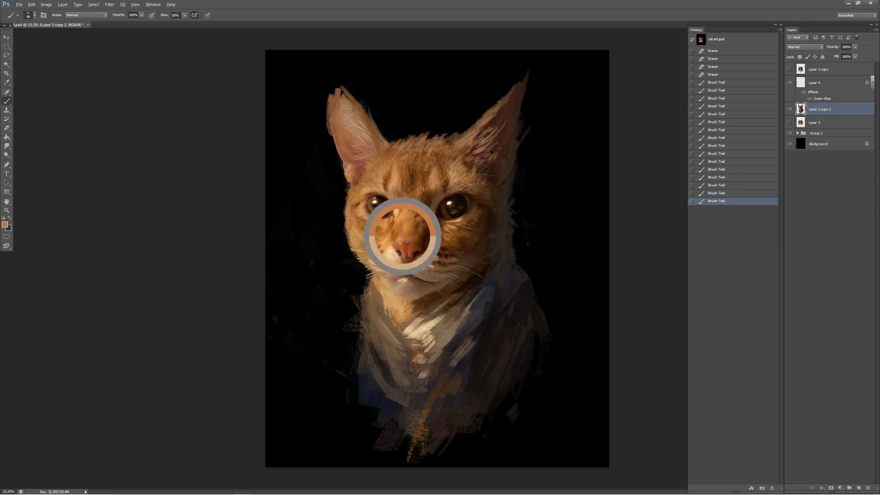
pyautogui.click(404, 241)
pyautogui.hotkey('ctrl', 'z')
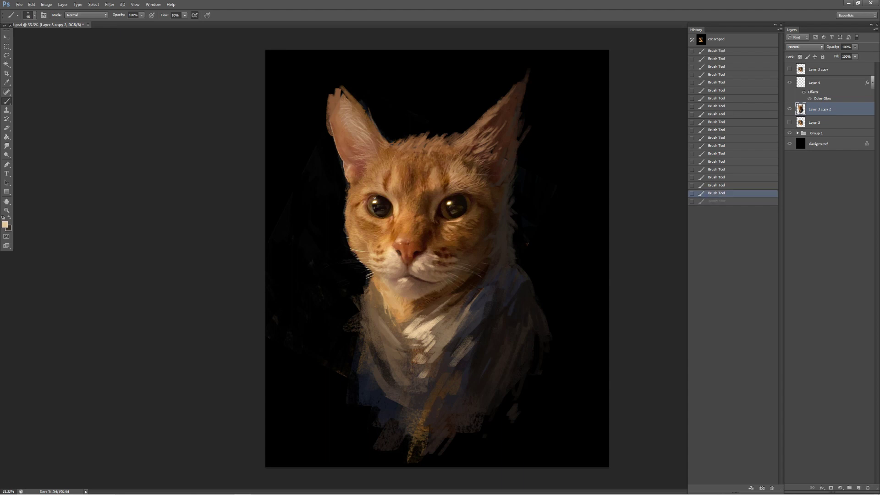
# - Dodge highlights around both eyes and on the chin, then fit the painting to the window
pyautogui.hotkey('ctrl', 'z')
pyautogui.hotkey('ctrl', 'z')
pyautogui.hotkey('ctrl', 'z')
pyautogui.hotkey('ctrl', 'z')
pyautogui.press('o')
pyautogui.click(378, 197)
pyautogui.click(446, 178)
pyautogui.click(387, 187)
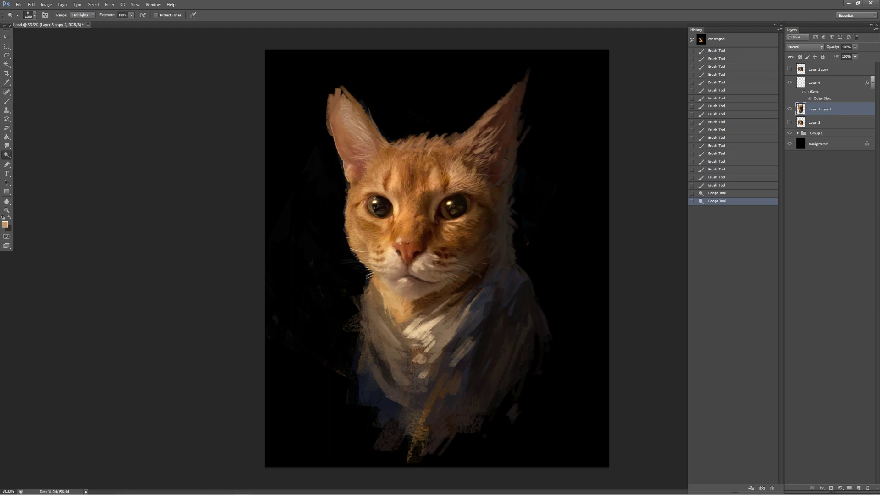
pyautogui.click(384, 271)
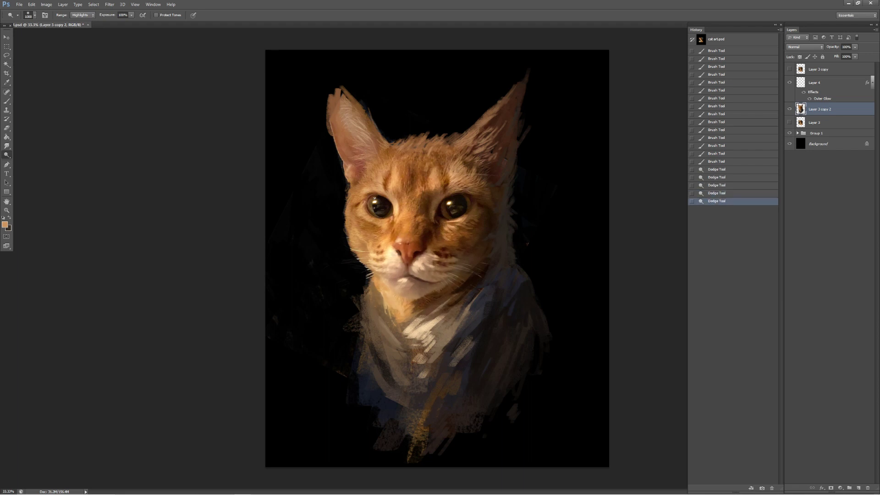
pyautogui.click(7, 210)
pyautogui.hotkey('ctrl', '0')
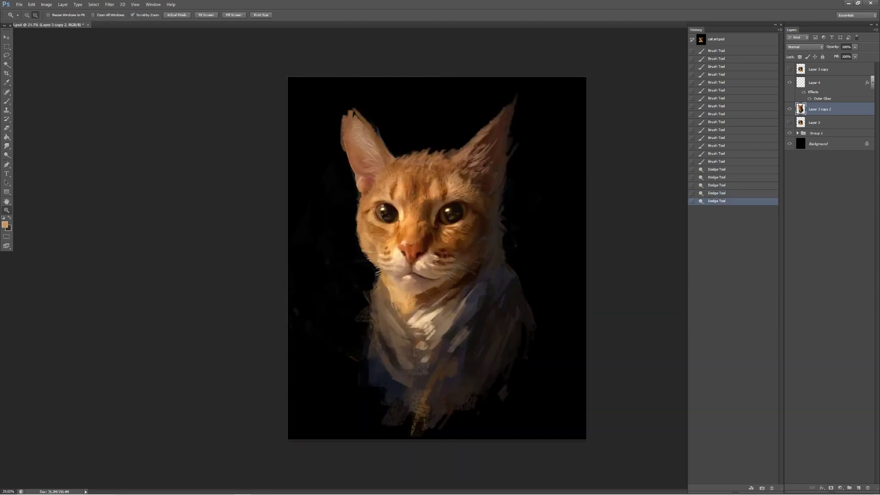
# - Paint dark strokes on the right cheek and light orange strokes across the chest
pyautogui.press('b')
pyautogui.moveTo(516, 188); pyautogui.dragTo(523, 231)
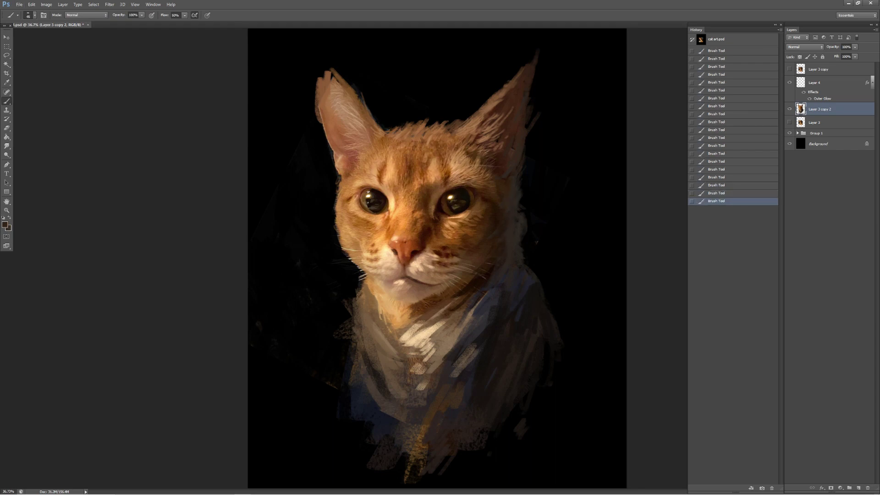
pyautogui.moveTo(526, 254); pyautogui.dragTo(528, 265)
pyautogui.keyDown('alt'); pyautogui.click(375, 302); pyautogui.keyUp('alt')
pyautogui.moveTo(380, 311)
pyautogui.mouseDown()
pyautogui.moveTo(437, 316)
pyautogui.moveTo(403, 334)
pyautogui.moveTo(464, 318)
pyautogui.mouseUp()
pyautogui.keyDown('alt'); pyautogui.click(469, 311); pyautogui.keyUp('alt')
pyautogui.hotkey('ctrl', 'z')
pyautogui.hotkey('ctrl', 'z')
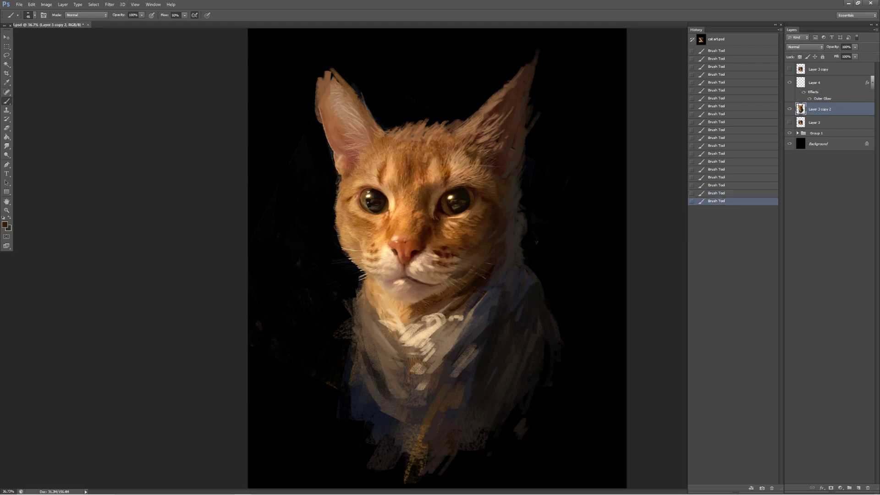
# - Try cream and orange-brown strokes on the face, undoing the unwanted ones
pyautogui.keyDown('alt'); pyautogui.click(385, 249); pyautogui.keyUp('alt')
pyautogui.hotkey('ctrl', 'z')
pyautogui.keyDown('alt'); pyautogui.click(389, 245); pyautogui.keyUp('alt')
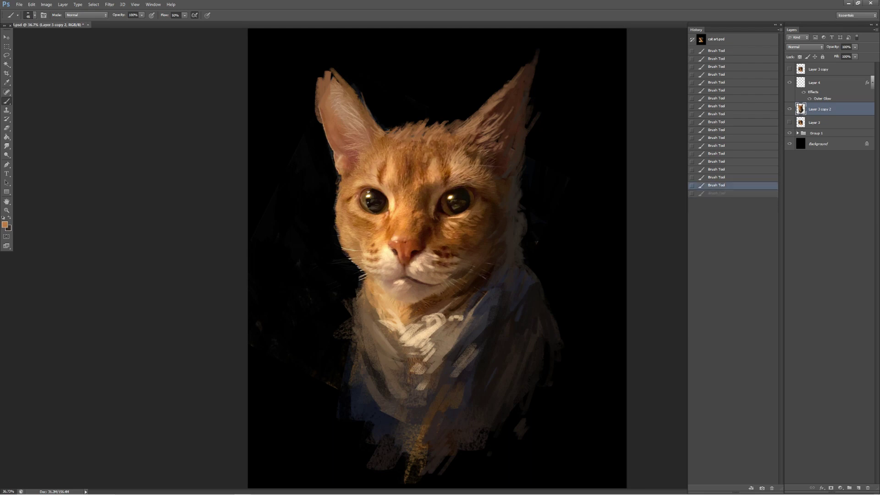
pyautogui.click(440, 240)
pyautogui.keyDown('alt'); pyautogui.click(455, 169); pyautogui.keyUp('alt')
pyautogui.hotkey('ctrl', 'z')
pyautogui.click(388, 200)
pyautogui.hotkey('ctrl', 'z')
# - Shrink the brush from 45 to 30 and paint brown strokes on the forehead
pyautogui.click(370, 181)
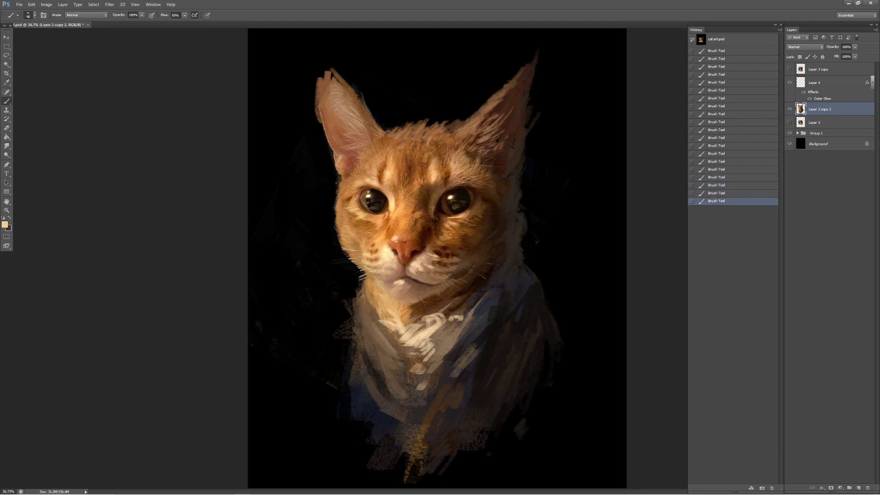
pyautogui.hotkey('ctrl', 'alt', 'z')
pyautogui.hotkey('ctrl', 'alt', 'z')
pyautogui.hotkey('ctrl', 'alt', 'z')
pyautogui.hotkey('ctrl', 'shift', 'z')
pyautogui.press('[')
pyautogui.press('[')
pyautogui.press('[')
pyautogui.click(456, 172)
pyautogui.keyDown('alt'); pyautogui.click(409, 165); pyautogui.keyUp('alt')
pyautogui.keyDown('alt'); pyautogui.click(408, 165); pyautogui.keyUp('alt')
# - Paint lighter fur strokes near the cat's right ear
pyautogui.keyDown('alt'); pyautogui.click(502, 156); pyautogui.keyUp('alt')
pyautogui.moveTo(502, 151); pyautogui.dragTo(499, 165)
pyautogui.keyDown('alt'); pyautogui.click(502, 158); pyautogui.keyUp('alt')
pyautogui.hotkey('ctrl', 'z')
# - Paint a reddish-brown curled fur tuft above the forehead, undoing and redoing to compare
pyautogui.keyDown('alt'); pyautogui.click(391, 132); pyautogui.keyUp('alt')
pyautogui.moveTo(424, 123)
pyautogui.mouseDown()
pyautogui.moveTo(418, 107)
pyautogui.moveTo(430, 121)
pyautogui.mouseUp()
pyautogui.hotkey('ctrl', 'z')
pyautogui.press('d')
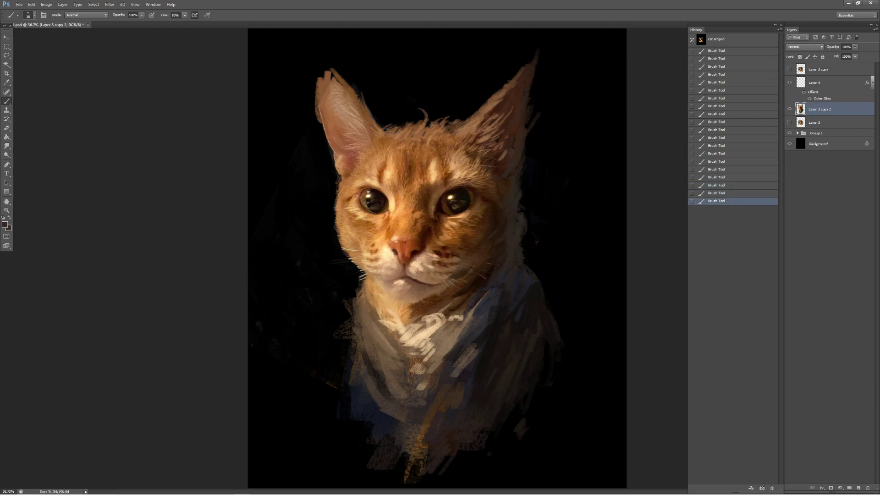
pyautogui.hotkey('ctrl', 'z')
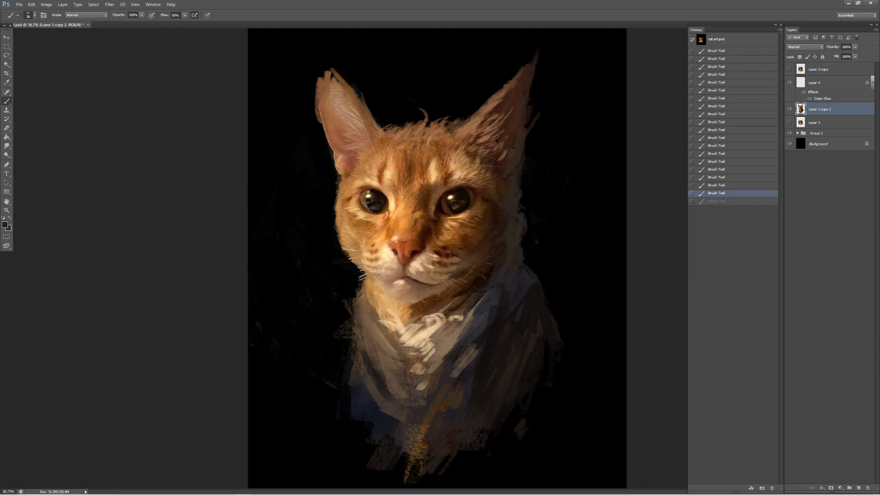
pyautogui.hotkey('ctrl', 'z')
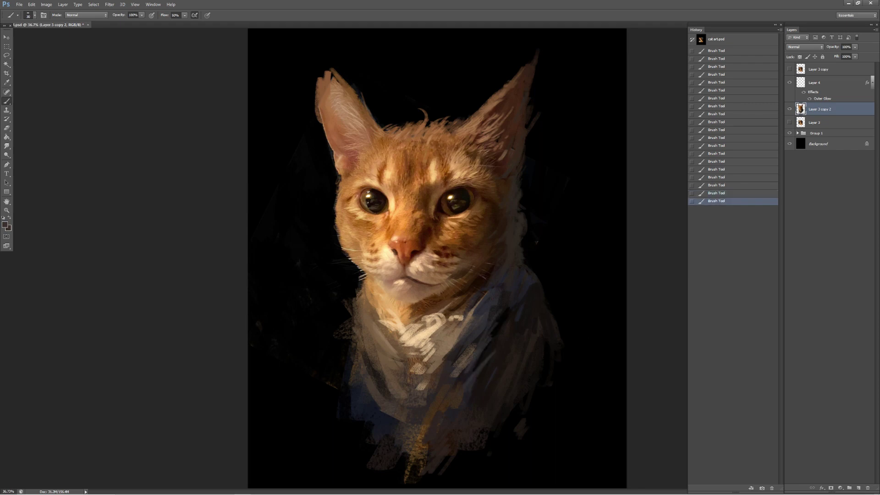
pyautogui.keyDown('alt'); pyautogui.click(384, 388); pyautogui.keyUp('alt')
# - Paint light strokes on the chest and step through history to compare them
pyautogui.moveTo(367, 305); pyautogui.dragTo(389, 348)
pyautogui.hotkey('ctrl', 'alt', 'z')
pyautogui.hotkey('ctrl', 'alt', 'z')
pyautogui.hotkey('ctrl', 'shift', 'z')
pyautogui.hotkey('ctrl', 'shift', 'z')
pyautogui.keyDown('alt'); pyautogui.click(482, 298); pyautogui.keyUp('alt')
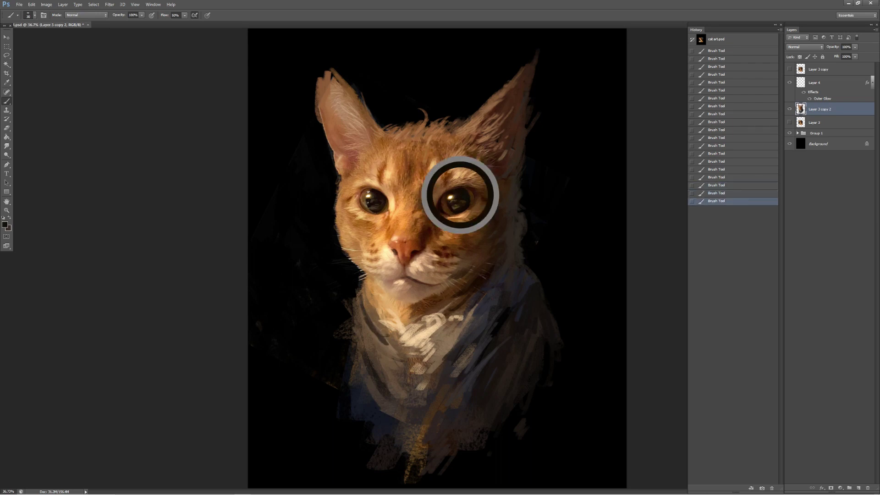
pyautogui.keyDown('alt'); pyautogui.click(458, 220); pyautogui.keyUp('alt')
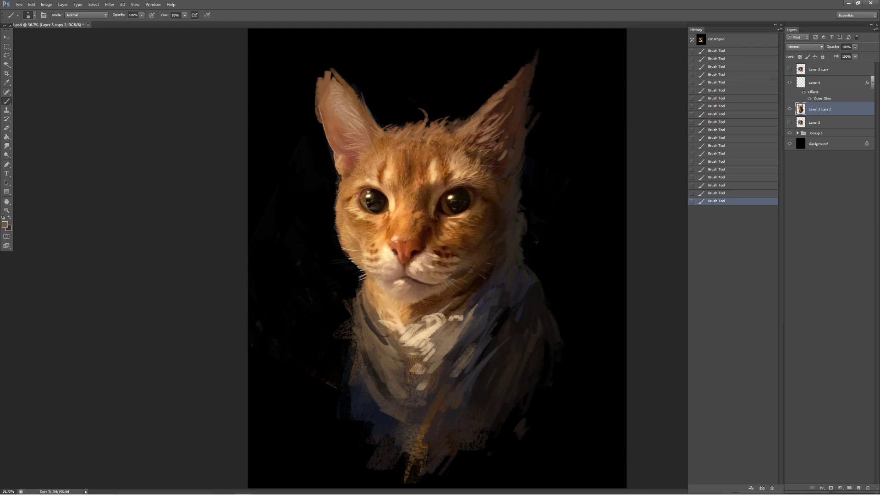
pyautogui.hotkey('ctrl', 'alt', 'z')
pyautogui.hotkey('ctrl', 'shift', 'z')
pyautogui.hotkey('ctrl', 'alt', 'z')
pyautogui.hotkey('ctrl', 'alt', 'z')
pyautogui.hotkey('ctrl', 'alt', 'z')
pyautogui.hotkey('ctrl', 'shift', 'z')
pyautogui.hotkey('ctrl', 'shift', 'z')
pyautogui.press('x')
pyautogui.hotkey('ctrl', 'shift', 'z')
# - Shrink the brush from 25 to 20 and add a small light-orange highlight near the right eye
pyautogui.keyDown('alt'); pyautogui.click(392, 204); pyautogui.keyUp('alt')
pyautogui.keyDown('alt'); pyautogui.click(358, 216); pyautogui.keyUp('alt')
pyautogui.keyDown('alt'); pyautogui.click(481, 281); pyautogui.keyUp('alt')
pyautogui.keyDown('alt'); pyautogui.click(472, 179); pyautogui.keyUp('alt')
pyautogui.hotkey('ctrl', 'z')
pyautogui.press('[')
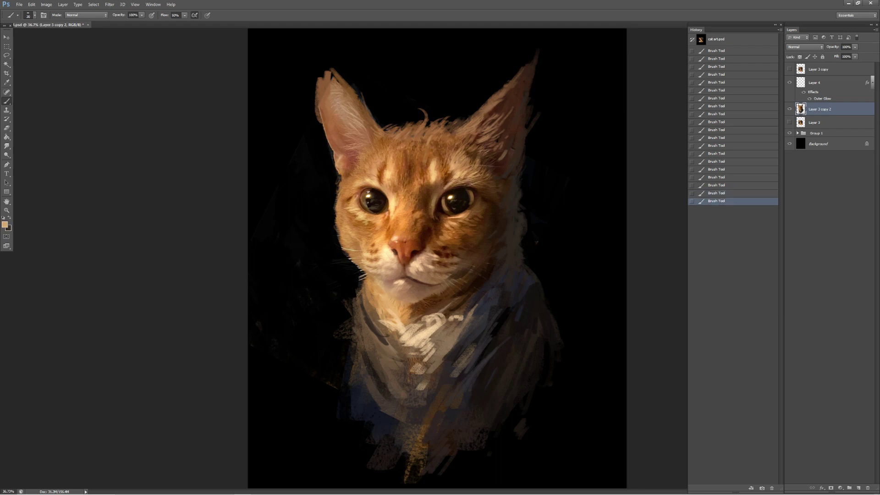
pyautogui.moveTo(465, 183); pyautogui.dragTo(457, 182)
# - Paint orange-brown fur along the right ear's left edge and small forehead strokes
pyautogui.keyDown('alt'); pyautogui.click(467, 158); pyautogui.keyUp('alt')
pyautogui.keyDown('alt'); pyautogui.click(507, 151); pyautogui.keyUp('alt')
pyautogui.keyDown('alt'); pyautogui.click(495, 99); pyautogui.keyUp('alt')
pyautogui.moveTo(491, 104)
pyautogui.mouseDown()
pyautogui.moveTo(484, 89)
pyautogui.moveTo(497, 79)
pyautogui.mouseUp()
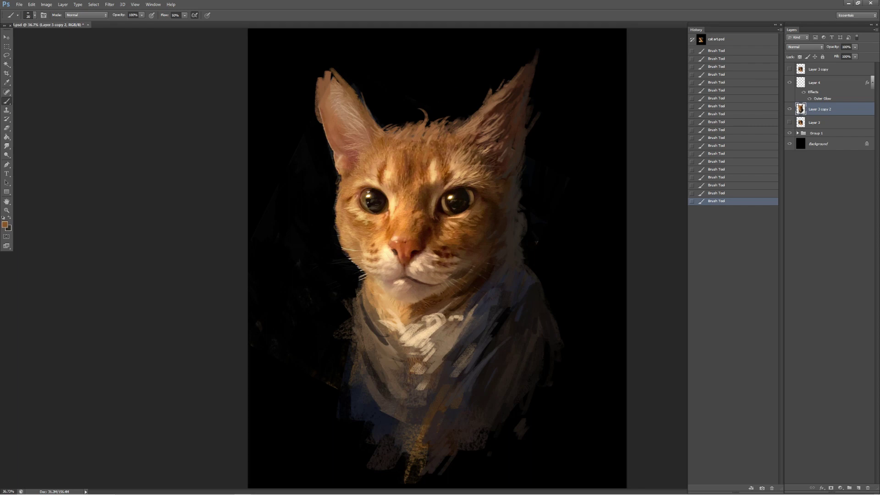
pyautogui.keyDown('alt'); pyautogui.click(395, 169); pyautogui.keyUp('alt')
pyautogui.moveTo(426, 166); pyautogui.dragTo(426, 152)
# - Switch to near-black, undo recent strokes and repaint a stroke near the right eye
pyautogui.press('d')
pyautogui.keyDown('alt'); pyautogui.click(364, 196); pyautogui.keyUp('alt')
pyautogui.hotkey('ctrl', 'alt', 'z')
pyautogui.press('d')
pyautogui.hotkey('ctrl', 'alt', 'z')
pyautogui.keyDown('alt'); pyautogui.click(459, 196); pyautogui.keyUp('alt')
pyautogui.click(459, 197)
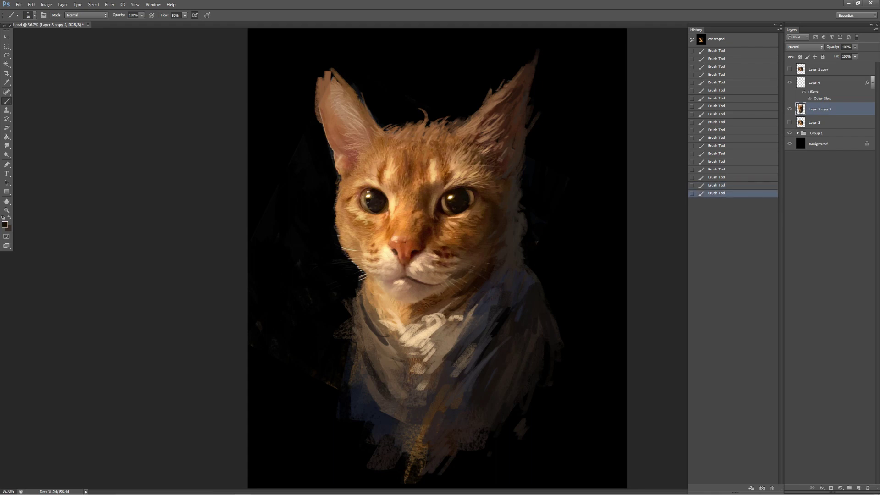
# - Choose a dark green in the colour picker, then undo the last stroke
pyautogui.click(5, 224)
pyautogui.click(393, 196)
pyautogui.click(515, 134)
pyautogui.click(460, 210)
pyautogui.hotkey('ctrl', 'z')
pyautogui.hotkey('ctrl', 'z')
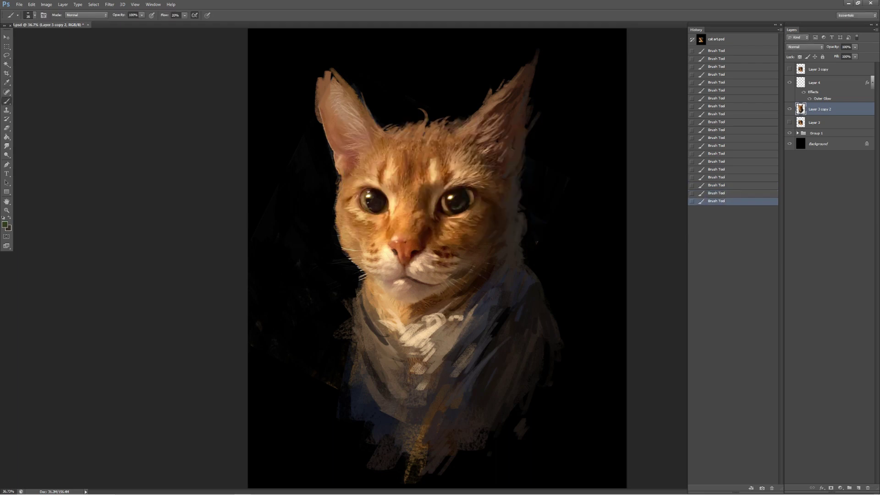
# - Sample tan and dark colours near the left eye, toggling the last stroke to compare
pyautogui.keyDown('alt'); pyautogui.click(455, 209); pyautogui.keyUp('alt')
pyautogui.keyDown('alt'); pyautogui.click(364, 202); pyautogui.keyUp('alt')
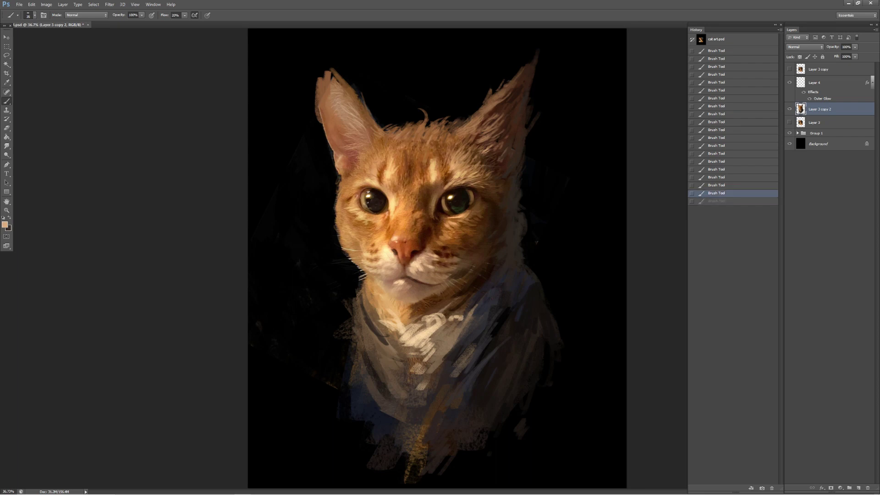
pyautogui.keyDown('alt'); pyautogui.click(362, 200); pyautogui.keyUp('alt')
pyautogui.hotkey('ctrl', 'z')
pyautogui.hotkey('ctrl', 'z')
pyautogui.hotkey('ctrl', 'z')
pyautogui.hotkey('ctrl', 'z')
pyautogui.hotkey('ctrl', 'z')
pyautogui.press('x')
pyautogui.hotkey('ctrl', 'z')
pyautogui.hotkey('ctrl', 'z')
pyautogui.press('x')
pyautogui.hotkey('ctrl', 'z')
pyautogui.press('x')
pyautogui.hotkey('ctrl', 'z')
pyautogui.hotkey('ctrl', 'z')
pyautogui.hotkey('ctrl', 'z')
pyautogui.hotkey('ctrl', 'z')
pyautogui.hotkey('ctrl', 'z')
pyautogui.hotkey('ctrl', 'z')
pyautogui.press('x')
# - Brighten the chin and neck with the Dodge tool, then paint light orange strokes there
pyautogui.press('x')
pyautogui.press('x')
pyautogui.hotkey('ctrl', 'z')
pyautogui.press('o')
pyautogui.click(432, 266)
pyautogui.press('b')
pyautogui.press('x')
pyautogui.moveTo(431, 275); pyautogui.dragTo(440, 284)
# - Paint over the left cheek with sampled brown, orange-brown and peach tones
pyautogui.keyDown('alt'); pyautogui.click(435, 280); pyautogui.keyUp('alt')
pyautogui.moveTo(337, 232); pyautogui.dragTo(345, 238)
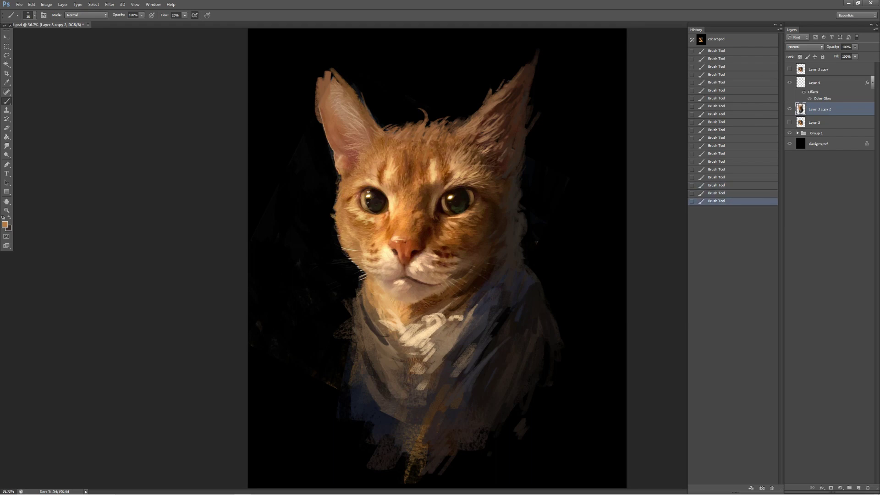
pyautogui.keyDown('alt'); pyautogui.click(330, 239); pyautogui.keyUp('alt')
pyautogui.keyDown('alt'); pyautogui.click(364, 222); pyautogui.keyUp('alt')
pyautogui.moveTo(341, 220); pyautogui.dragTo(348, 227)
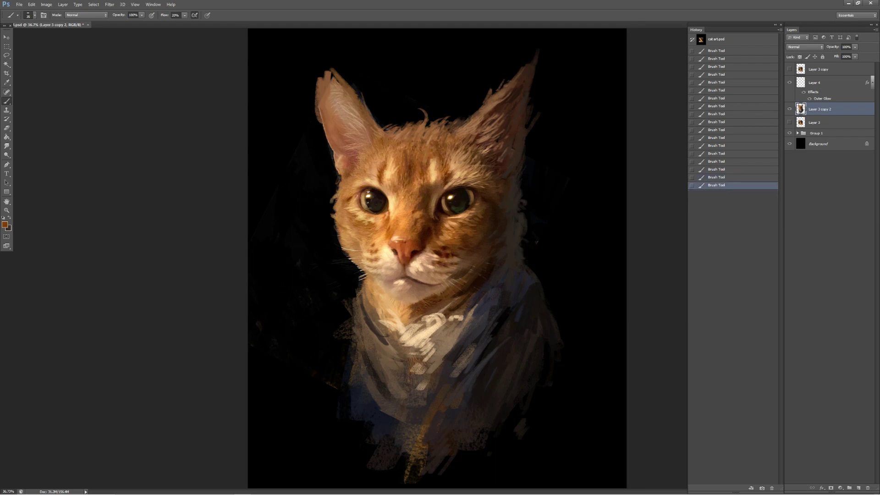
pyautogui.keyDown('alt'); pyautogui.click(342, 222); pyautogui.keyUp('alt')
pyautogui.keyDown('alt'); pyautogui.click(341, 225); pyautogui.keyUp('alt')
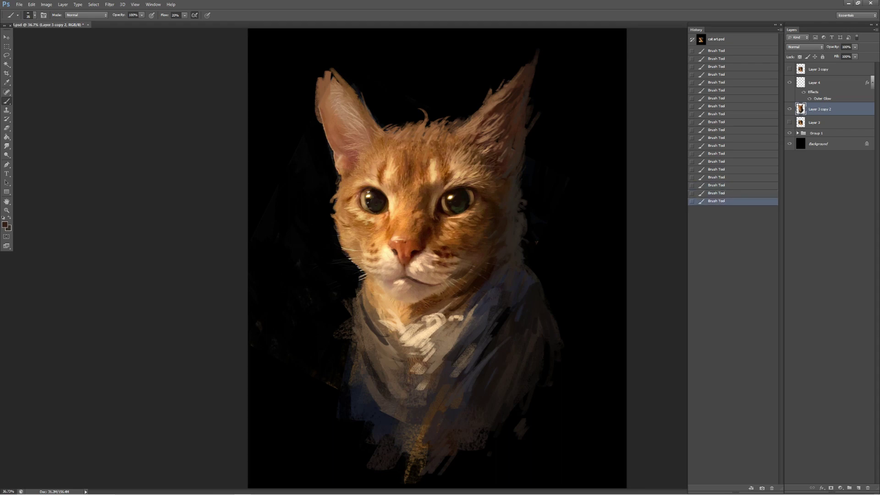
# - Add dark and light dabs and a short light stroke on the chest
pyautogui.keyDown('alt'); pyautogui.click(371, 280); pyautogui.keyUp('alt')
pyautogui.keyDown('alt'); pyautogui.click(487, 271); pyautogui.keyUp('alt')
pyautogui.keyDown('alt'); pyautogui.click(482, 259); pyautogui.keyUp('alt')
pyautogui.keyDown('alt'); pyautogui.click(461, 320); pyautogui.keyUp('alt')
pyautogui.moveTo(463, 319); pyautogui.dragTo(474, 313)
pyautogui.keyDown('alt'); pyautogui.click(455, 333); pyautogui.keyUp('alt')
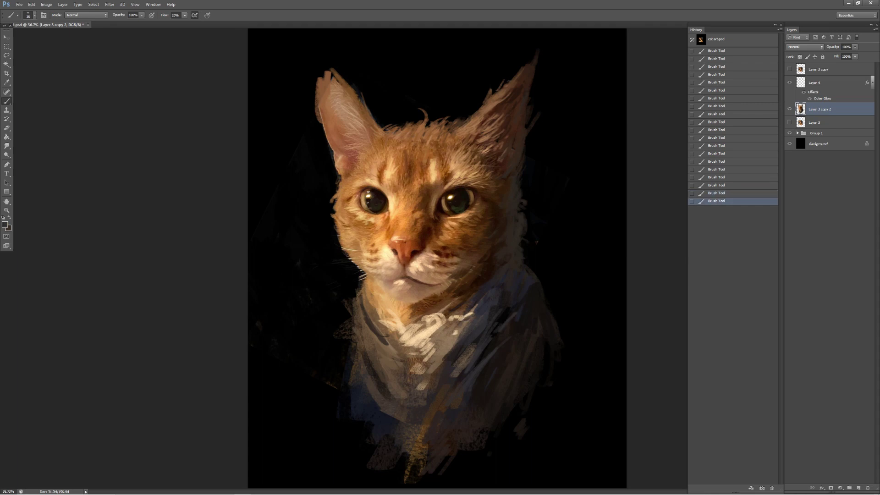
# - Sample peach and dark reddish-brown tones around the chest and chin
pyautogui.keyDown('alt'); pyautogui.click(393, 326); pyautogui.keyUp('alt')
pyautogui.keyDown('alt'); pyautogui.click(414, 308); pyautogui.keyUp('alt')
pyautogui.keyDown('alt'); pyautogui.click(406, 286); pyautogui.keyUp('alt')
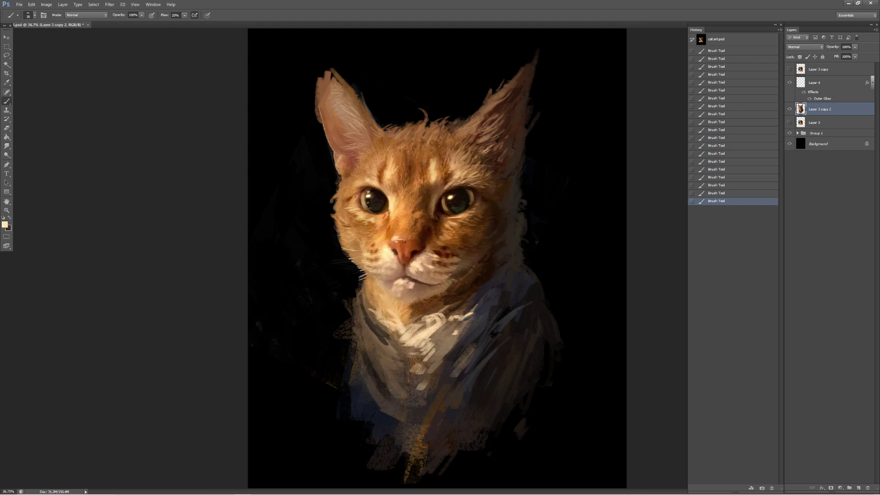
pyautogui.keyDown('alt'); pyautogui.click(458, 293); pyautogui.keyUp('alt')
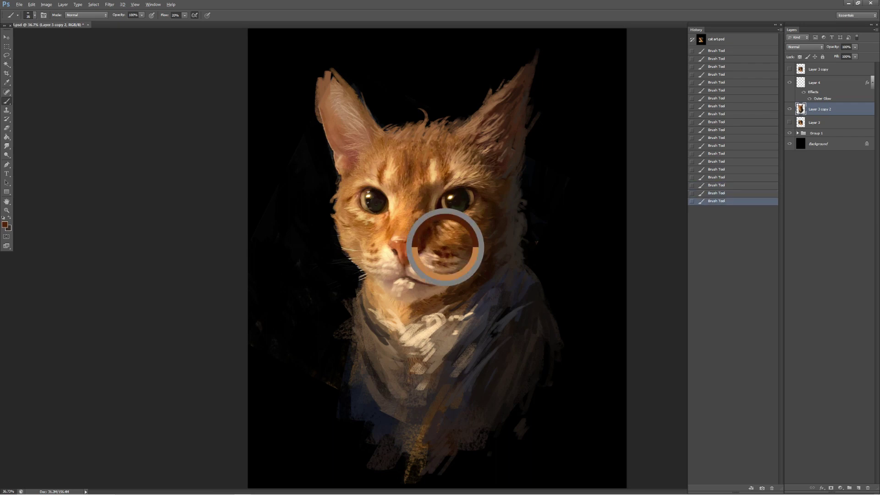
pyautogui.keyDown('alt'); pyautogui.click(437, 264); pyautogui.keyUp('alt')
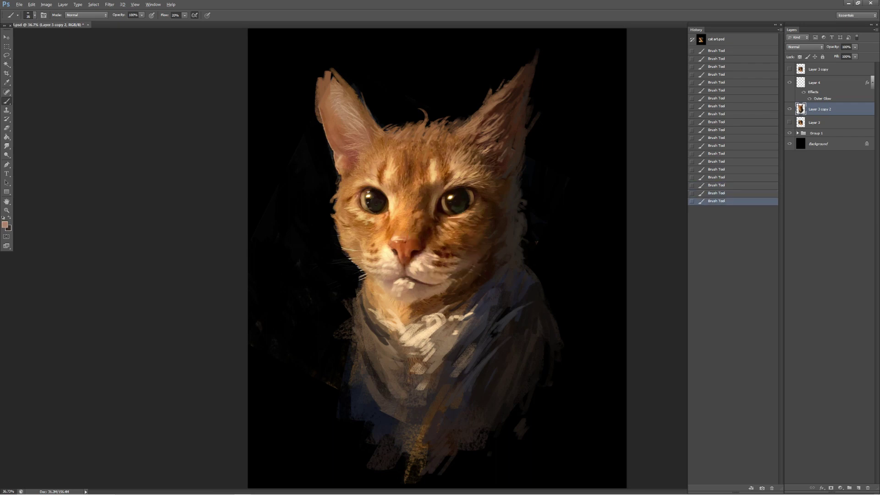
pyautogui.keyDown('alt'); pyautogui.click(446, 282); pyautogui.keyUp('alt')
# - Undo two strokes, zoom out to view the whole painting, then restore them
pyautogui.hotkey('ctrl', 'alt', 'z')
pyautogui.hotkey('ctrl', 'alt', 'z')
pyautogui.press('z')
pyautogui.moveTo(435, 257)
pyautogui.mouseDown()
pyautogui.moveTo(390, 256)
pyautogui.moveTo(481, 258)
pyautogui.mouseUp()
pyautogui.press('b')
pyautogui.hotkey('ctrl', 'shift', 'z')
pyautogui.hotkey('ctrl', 'shift', 'z')
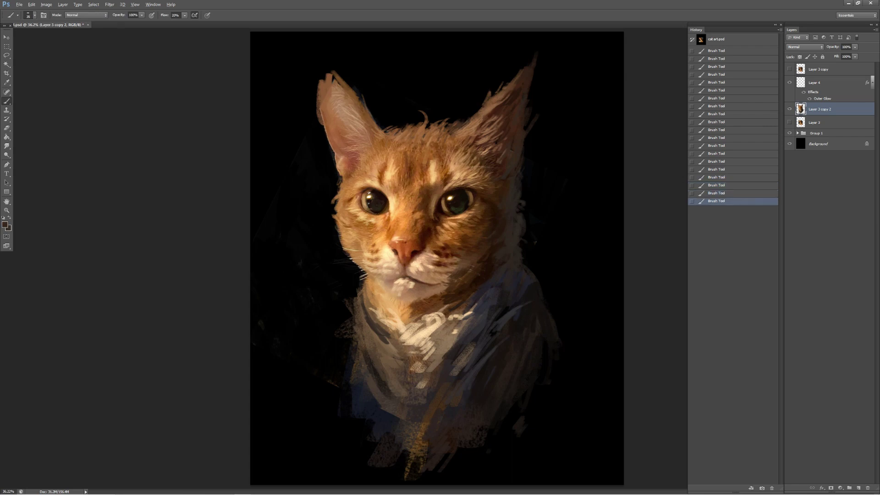
# - Sample light peach and cream fur tones and paint a small touch on the fur
pyautogui.keyDown('alt'); pyautogui.click(456, 168); pyautogui.keyUp('alt')
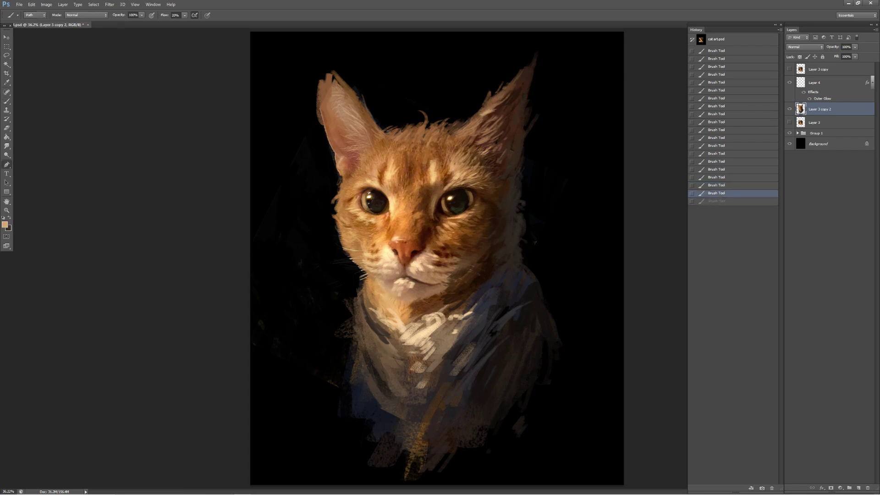
pyautogui.press('p')
pyautogui.press('b')
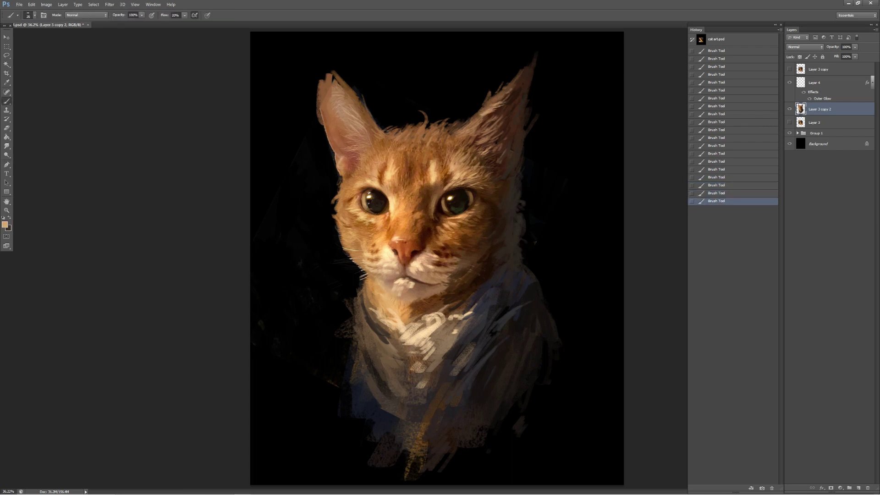
pyautogui.hotkey('ctrl', 'alt', 'z')
pyautogui.hotkey('ctrl', 'alt', 'z')
pyautogui.moveTo(485, 151); pyautogui.dragTo(497, 146)
pyautogui.keyDown('alt'); pyautogui.click(388, 251); pyautogui.keyUp('alt')
pyautogui.click(358, 131)
# - Sample cream, tan, brown and peach-orange fur tones and paint a light forehead stroke
pyautogui.keyDown('alt'); pyautogui.click(343, 115); pyautogui.keyUp('alt')
pyautogui.keyDown('alt'); pyautogui.click(502, 117); pyautogui.keyUp('alt')
pyautogui.keyDown('alt'); pyautogui.click(491, 142); pyautogui.keyUp('alt')
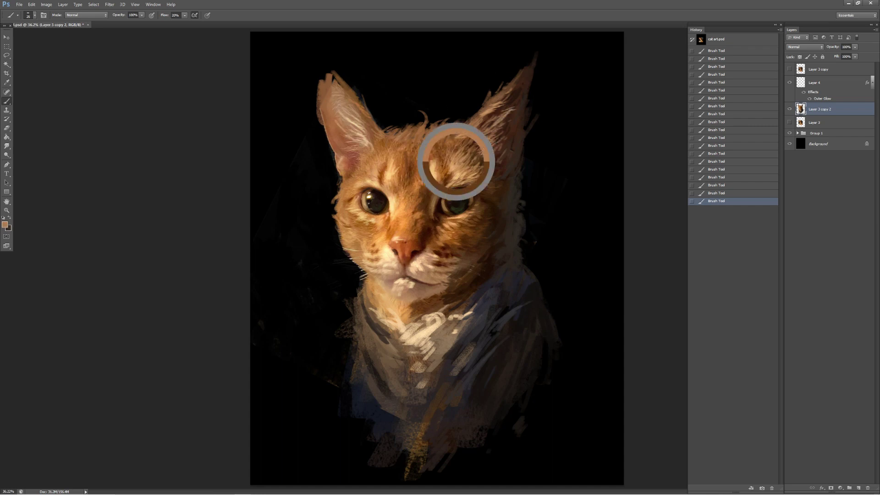
pyautogui.keyDown('alt'); pyautogui.click(478, 138); pyautogui.keyUp('alt')
pyautogui.keyDown('alt'); pyautogui.click(414, 131); pyautogui.keyUp('alt')
pyautogui.moveTo(393, 134); pyautogui.dragTo(390, 130)
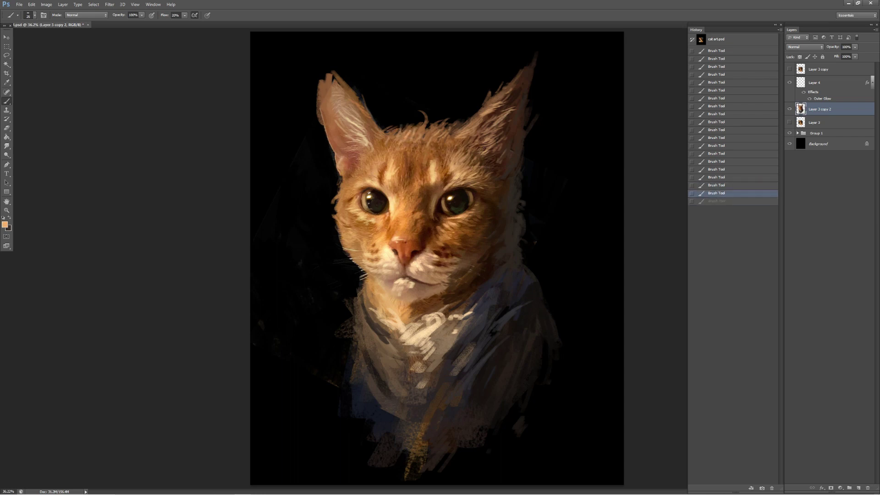
# - Dab dark brown touches near the eye and forehead, undoing the unwanted ones
pyautogui.keyDown('alt'); pyautogui.click(494, 195); pyautogui.keyUp('alt')
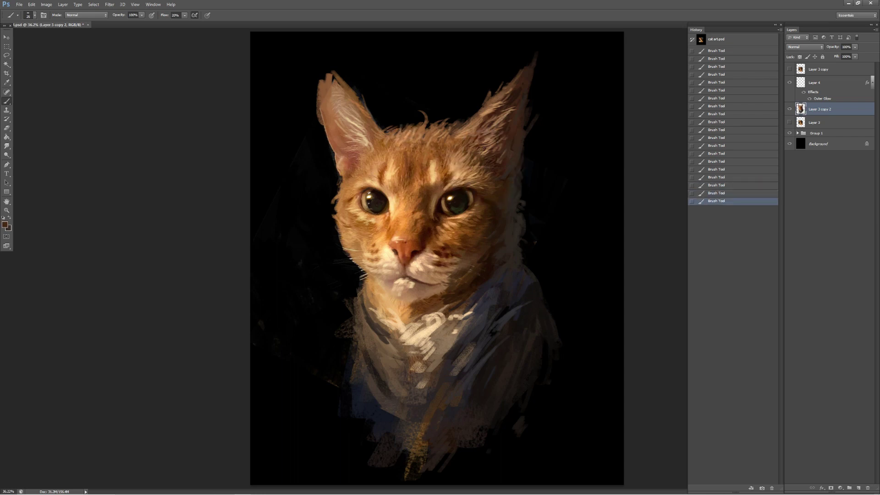
pyautogui.keyDown('alt'); pyautogui.click(477, 166); pyautogui.keyUp('alt')
pyautogui.keyDown('alt'); pyautogui.click(433, 153); pyautogui.keyUp('alt')
pyautogui.keyDown('alt'); pyautogui.click(473, 208); pyautogui.keyUp('alt')
pyautogui.hotkey('ctrl', 'z')
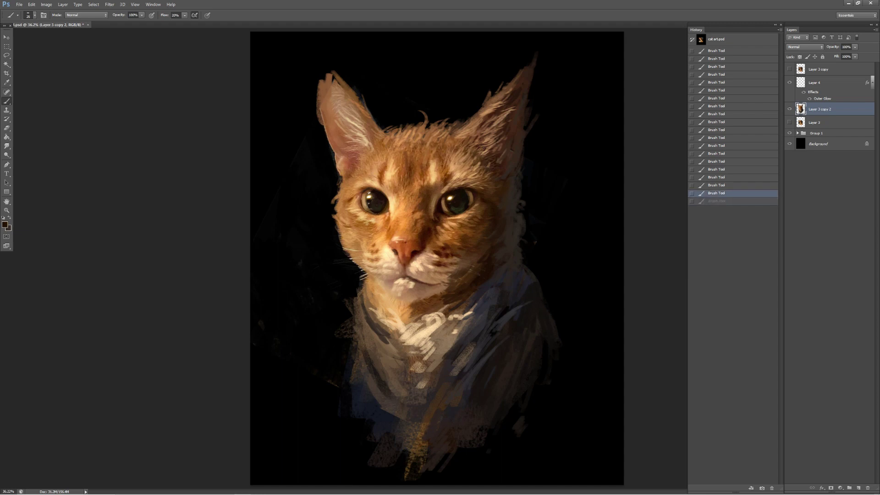
pyautogui.hotkey('ctrl', 'alt', 'z')
# - Paint small dark strokes near the left eye, then undo them to compare
pyautogui.keyDown('alt'); pyautogui.click(446, 209); pyautogui.keyUp('alt')
pyautogui.hotkey('ctrl', 'alt', 'z')
pyautogui.keyDown('alt'); pyautogui.click(443, 201); pyautogui.keyUp('alt')
pyautogui.moveTo(442, 198); pyautogui.dragTo(444, 204)
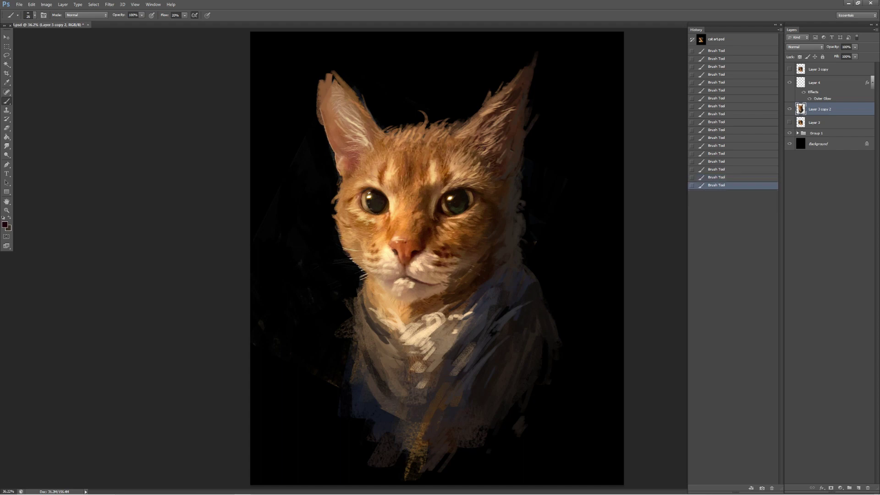
pyautogui.moveTo(364, 191); pyautogui.dragTo(367, 194)
pyautogui.hotkey('ctrl', 'z')
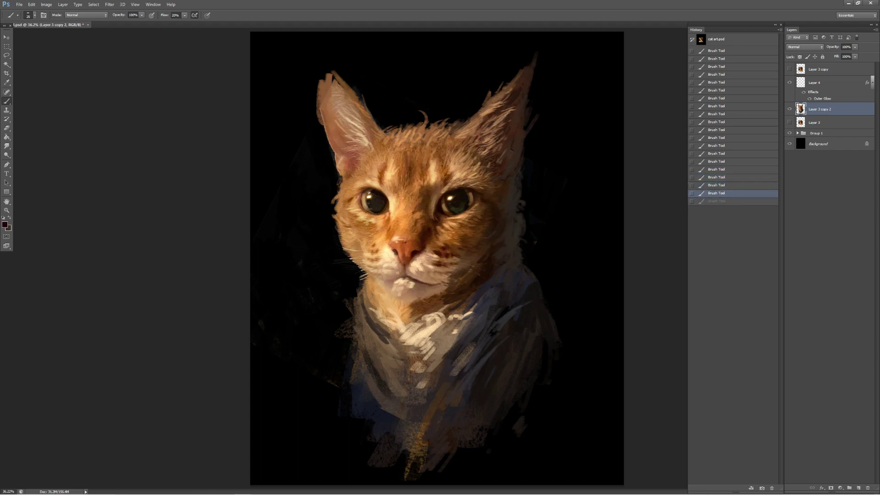
pyautogui.hotkey('ctrl', 'z')
pyautogui.hotkey('ctrl', 'z')
pyautogui.hotkey('ctrl', 'z')
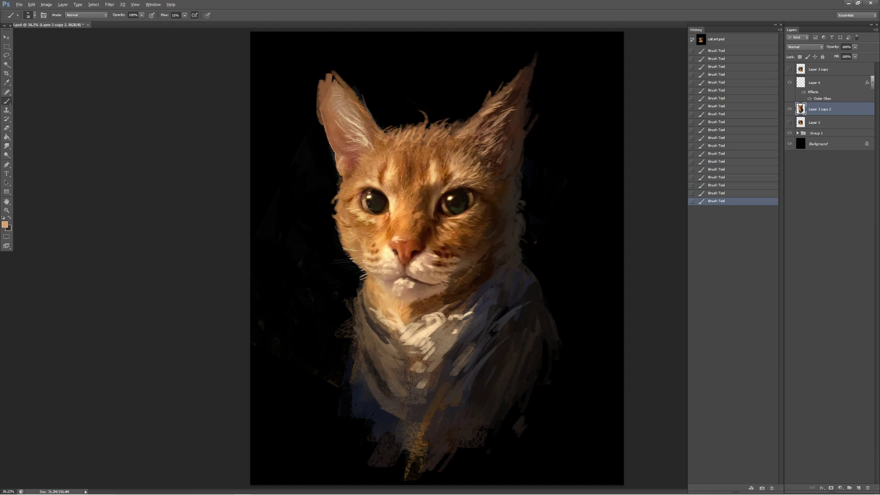
# - Sample brighter forehead and orange fur tones and compare the fur before and after recent strokes
pyautogui.keyDown('alt'); pyautogui.click(407, 125); pyautogui.keyUp('alt')
pyautogui.keyDown('alt'); pyautogui.click(343, 240); pyautogui.keyUp('alt')
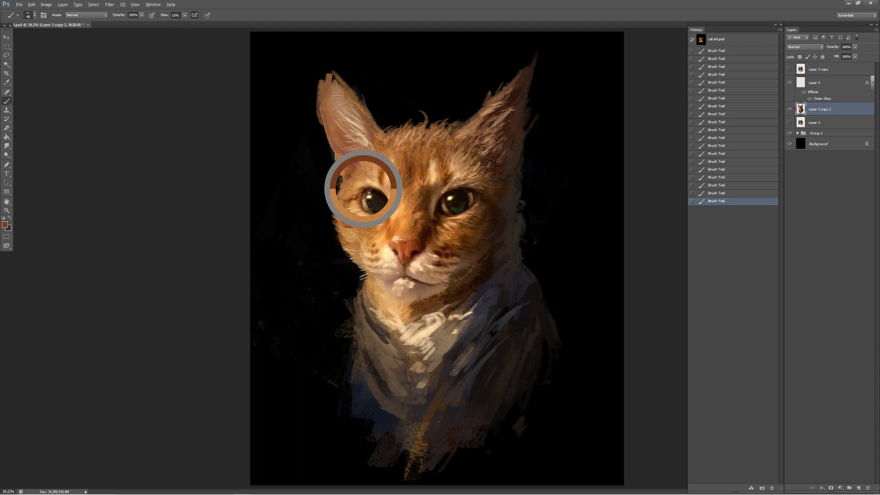
pyautogui.hotkey('ctrl', 'alt', 'z')
pyautogui.hotkey('ctrl', 'alt', 'z')
pyautogui.hotkey('ctrl', 'shift', 'z')
pyautogui.hotkey('ctrl', 'shift', 'z')
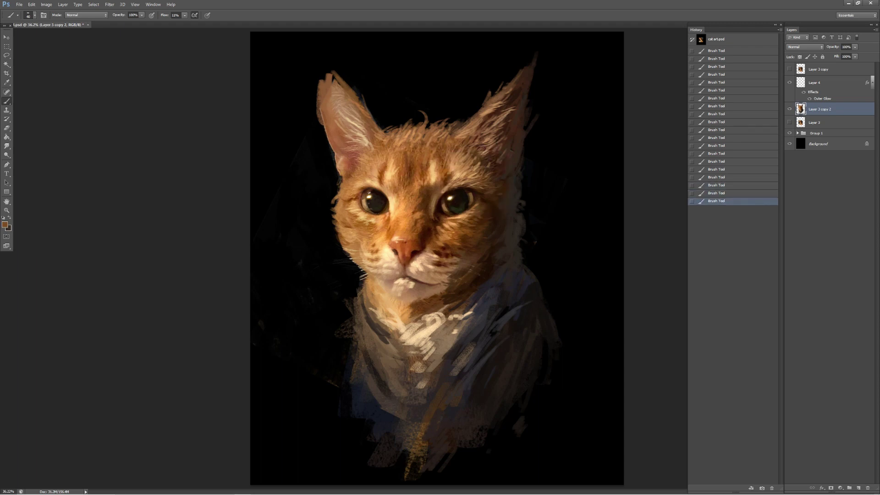
# - Sample dark brown and light orange head tones and try brightening the forehead fur
pyautogui.keyDown('alt'); pyautogui.click(481, 194); pyautogui.keyUp('alt')
pyautogui.keyDown('alt'); pyautogui.click(369, 171); pyautogui.keyUp('alt')
pyautogui.keyDown('alt'); pyautogui.click(406, 153); pyautogui.keyUp('alt')
pyautogui.keyDown('alt'); pyautogui.click(425, 132); pyautogui.keyUp('alt')
pyautogui.click(432, 182)
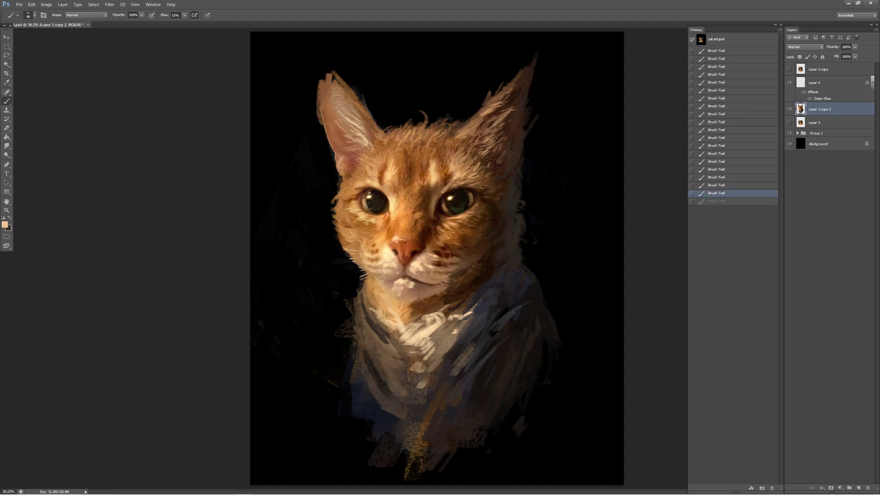
pyautogui.hotkey('ctrl', 'alt', 'z')
pyautogui.hotkey('ctrl', 'alt', 'z')
pyautogui.hotkey('ctrl', 'alt', 'z')
pyautogui.hotkey('ctrl', 'alt', 'z')
pyautogui.hotkey('ctrl', 'alt', 'z')
# - Paint subtle dark brown strokes around the left eye and sample light tan from forehead and cheek
pyautogui.click(362, 203)
pyautogui.hotkey('ctrl', 'z')
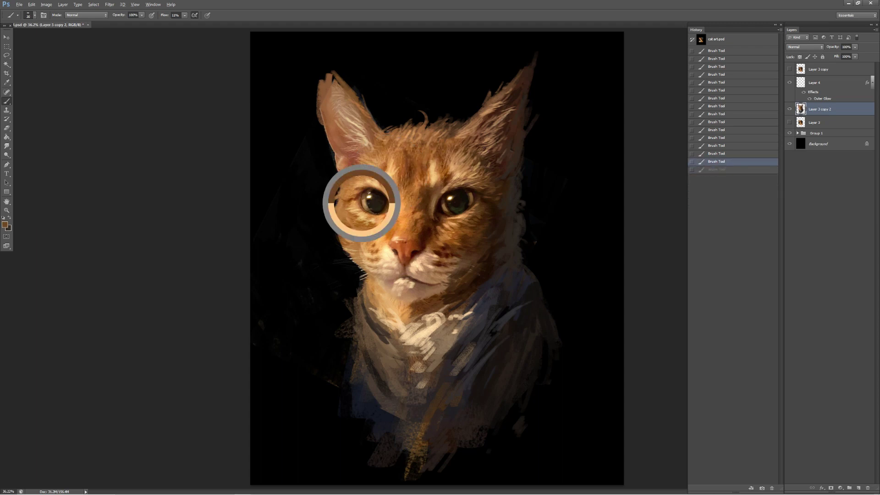
pyautogui.moveTo(361, 202); pyautogui.dragTo(376, 196)
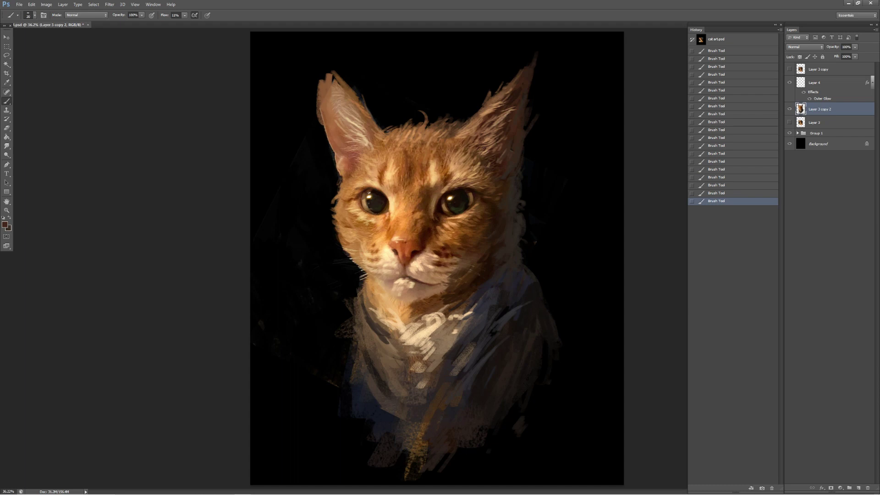
pyautogui.press('x')
pyautogui.keyDown('alt'); pyautogui.click(461, 175); pyautogui.keyUp('alt')
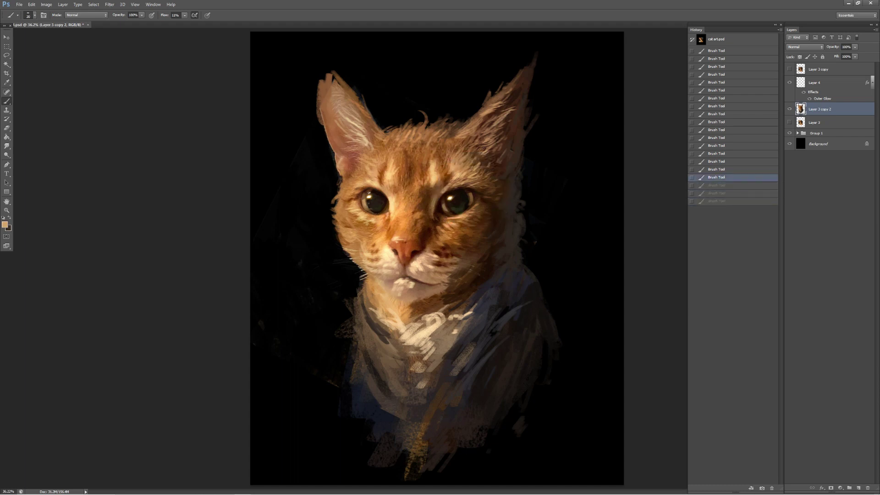
pyautogui.press('x')
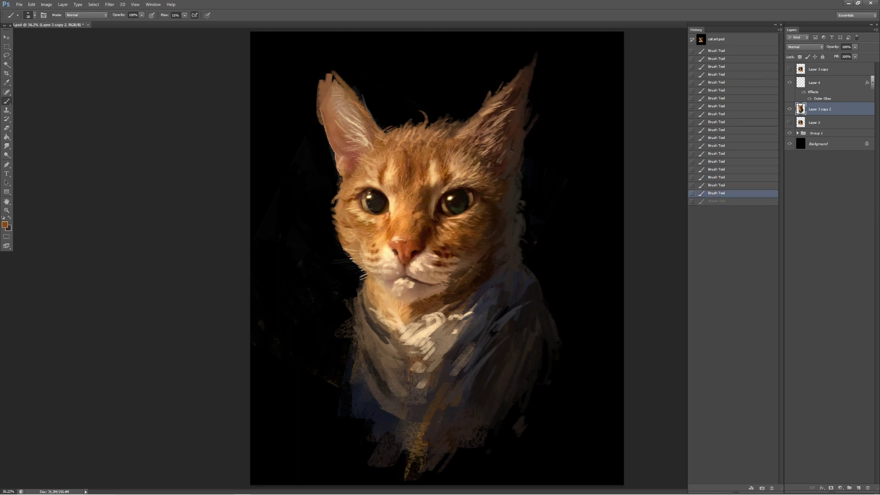
pyautogui.keyDown('alt'); pyautogui.click(454, 244); pyautogui.keyUp('alt')
# - Compare recent strokes by undoing and redoing them, checking the zoomed view, and sample a chin colour
pyautogui.hotkey('ctrl', 'z')
pyautogui.hotkey('ctrl', 'z')
pyautogui.hotkey('ctrl', 'z')
pyautogui.hotkey('ctrl', 'z')
pyautogui.hotkey('ctrl', 'z')
pyautogui.hotkey('ctrl', 'z')
pyautogui.hotkey('ctrl', 'z')
pyautogui.hotkey('ctrl', 'z')
pyautogui.hotkey('ctrl', 'alt', 'z')
pyautogui.hotkey('ctrl', 'alt', 'z')
pyautogui.hotkey('ctrl', 'shift', 'z')
pyautogui.hotkey('ctrl', 'shift', 'z')
pyautogui.hotkey('ctrl', 'alt', 'z')
pyautogui.hotkey('ctrl', 'alt', 'z')
pyautogui.hotkey('ctrl', 'alt', 'z')
pyautogui.hotkey('ctrl', 'alt', 'z')
pyautogui.press('z')
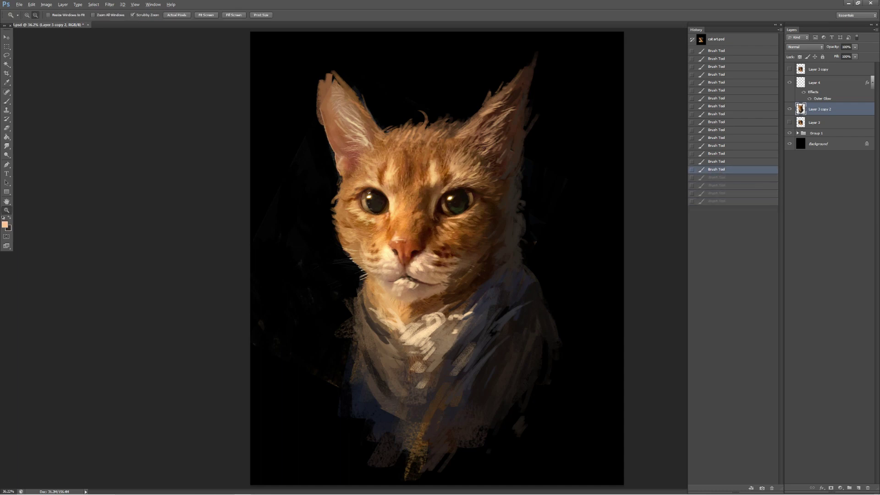
pyautogui.moveTo(435, 257); pyautogui.dragTo(453, 256)
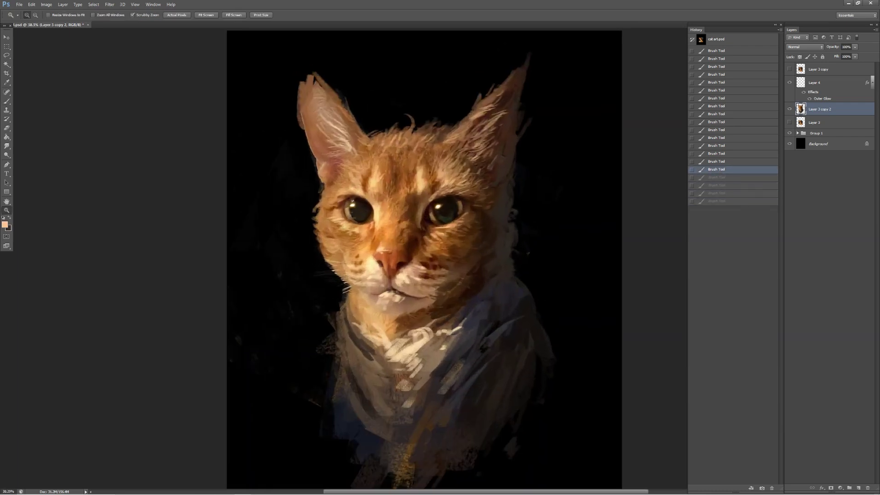
pyautogui.press('b')
pyautogui.hotkey('ctrl', 'shift', 'z')
pyautogui.hotkey('ctrl', 'shift', 'z')
pyautogui.hotkey('ctrl', 'shift', 'z')
pyautogui.hotkey('ctrl', 'shift', 'z')
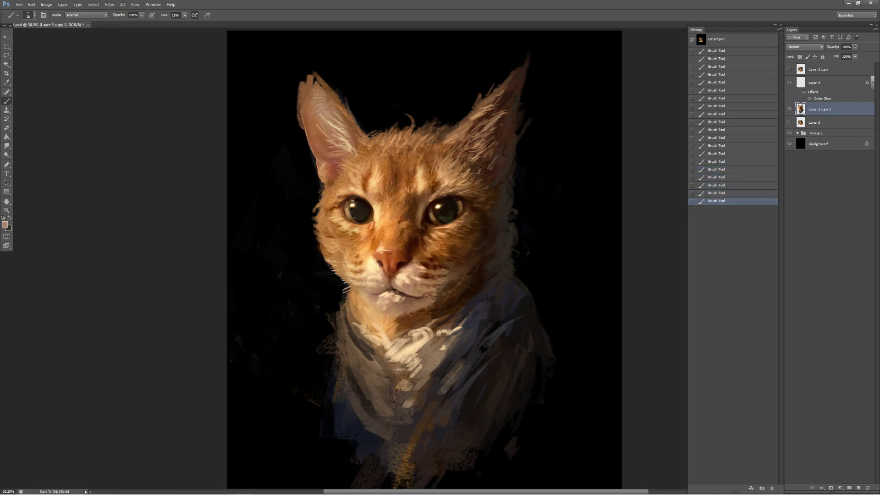
pyautogui.hotkey('ctrl', 'alt', 'z')
pyautogui.hotkey('ctrl', 'alt', 'z')
pyautogui.hotkey('ctrl', 'shift', 'z')
pyautogui.hotkey('ctrl', 'shift', 'z')
pyautogui.keyDown('alt'); pyautogui.click(340, 281); pyautogui.keyUp('alt')
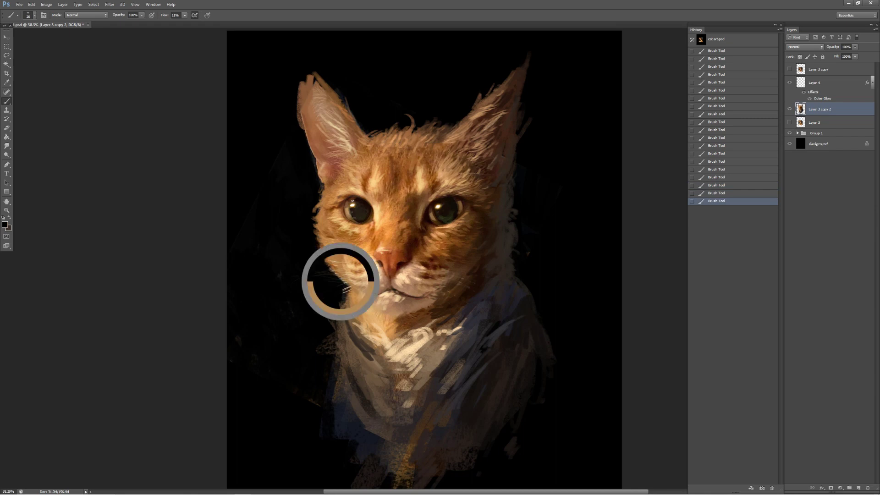
# - Erase stray paint near the chin and paint subtle strokes on the chin fur
pyautogui.hotkey('ctrl', 'alt', 'z')
pyautogui.hotkey('ctrl', 'alt', 'z')
pyautogui.press('e')
pyautogui.click(346, 291)
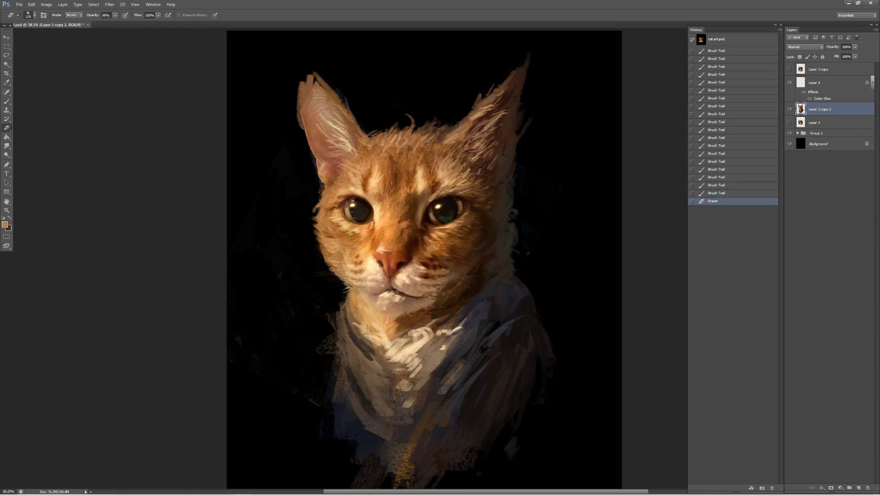
pyautogui.press('b')
pyautogui.click(346, 294)
pyautogui.click(333, 264)
pyautogui.click(336, 277)
pyautogui.click(344, 292)
# - Add sampled dark brown and orange strokes on the chin fur
pyautogui.keyDown('alt'); pyautogui.click(541, 318); pyautogui.keyUp('alt')
pyautogui.click(540, 318)
pyautogui.keyDown('alt'); pyautogui.click(472, 215); pyautogui.keyUp('alt')
pyautogui.click(472, 216)
pyautogui.click(472, 216)
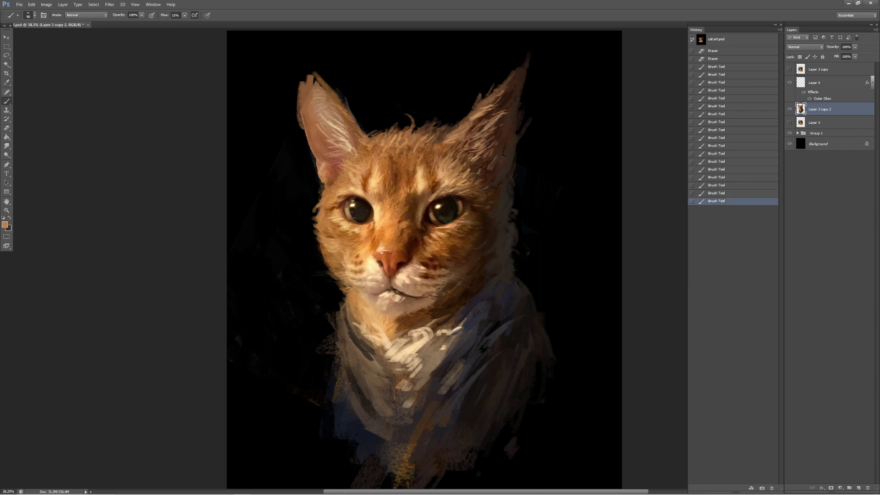
# - Dab sampled dark brown and light orange onto the left cheek fur
pyautogui.keyDown('alt'); pyautogui.click(326, 227); pyautogui.keyUp('alt')
pyautogui.click(318, 215)
pyautogui.click(329, 243)
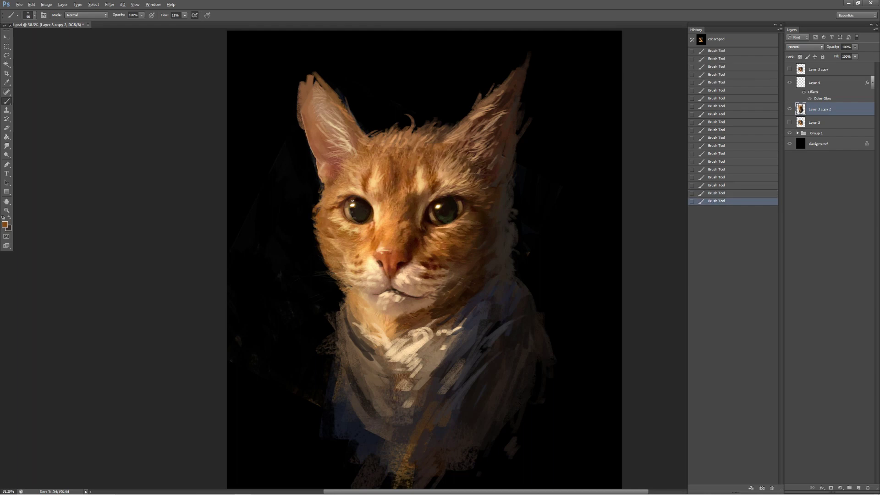
pyautogui.click(341, 243)
pyautogui.click(337, 252)
pyautogui.click(331, 234)
# - Undo the last cheek dab and toggle recent strokes on and off to compare
pyautogui.hotkey('ctrl', 'z')
pyautogui.hotkey('ctrl', 'z')
pyautogui.hotkey('ctrl', 'z')
pyautogui.hotkey('ctrl', 'z')
pyautogui.hotkey('ctrl', 'alt', 'z')
pyautogui.hotkey('ctrl', 'alt', 'z')
pyautogui.hotkey('ctrl', 'shift', 'z')
pyautogui.hotkey('ctrl', 'shift', 'z')
pyautogui.hotkey('ctrl', 'alt', 'z')
pyautogui.hotkey('ctrl', 'alt', 'z')
pyautogui.hotkey('ctrl', 'shift', 'z')
pyautogui.hotkey('ctrl', 'alt', 'z')
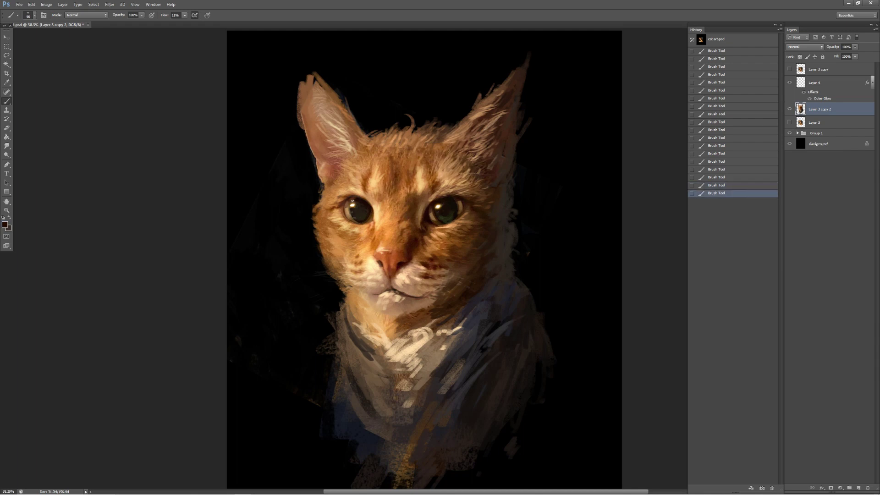
pyautogui.hotkey('ctrl', 'shift', 'z')
pyautogui.hotkey('ctrl', 'shift', 'z')
pyautogui.hotkey('ctrl', 'alt', 'z')
pyautogui.hotkey('ctrl', 'alt', 'z')
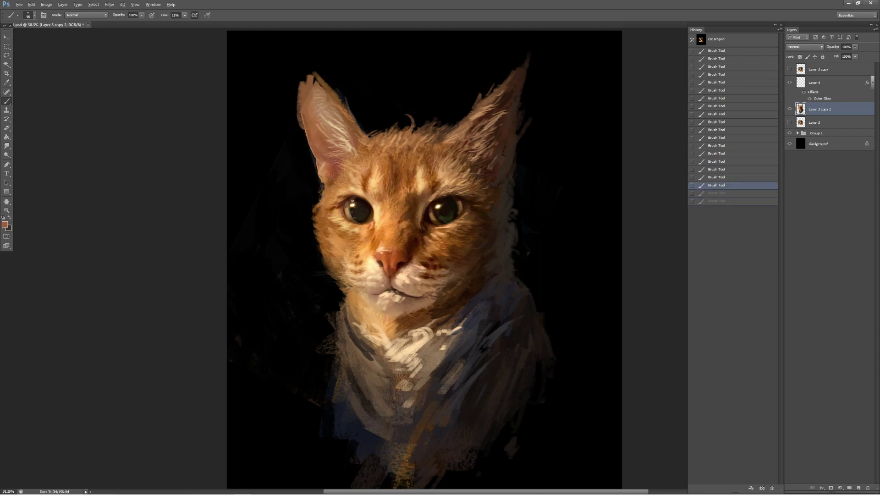
pyautogui.hotkey('ctrl', 'shift', 'z')
pyautogui.hotkey('ctrl', 'shift', 'z')
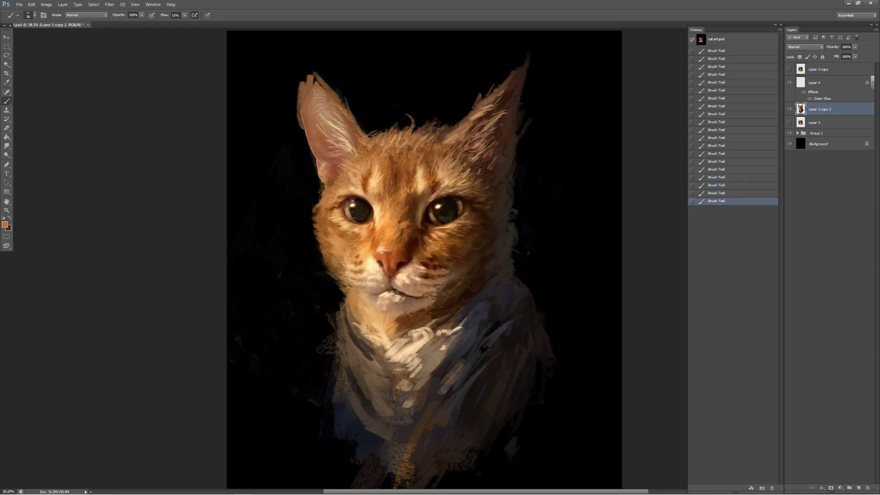
# - Undo the latest strokes, sample light peach, and fit the whole portrait in the window
pyautogui.hotkey('ctrl', 'alt', 'z')
pyautogui.hotkey('ctrl', 'alt', 'z')
pyautogui.keyDown('alt'); pyautogui.click(376, 220); pyautogui.keyUp('alt')
pyautogui.hotkey('ctrl', 'shift', 'z')
pyautogui.hotkey('ctrl', 'shift', 'z')
pyautogui.hotkey('ctrl', 'alt', 'z')
pyautogui.hotkey('ctrl', 'alt', 'z')
pyautogui.hotkey('ctrl', 'alt', 'z')
pyautogui.press('z')
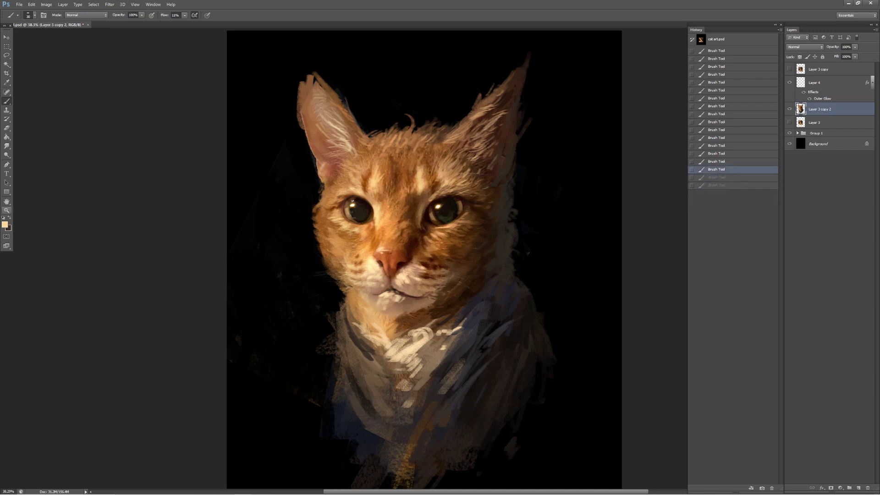
pyautogui.moveTo(440, 257); pyautogui.dragTo(394, 257)
pyautogui.hotkey('ctrl', '0')
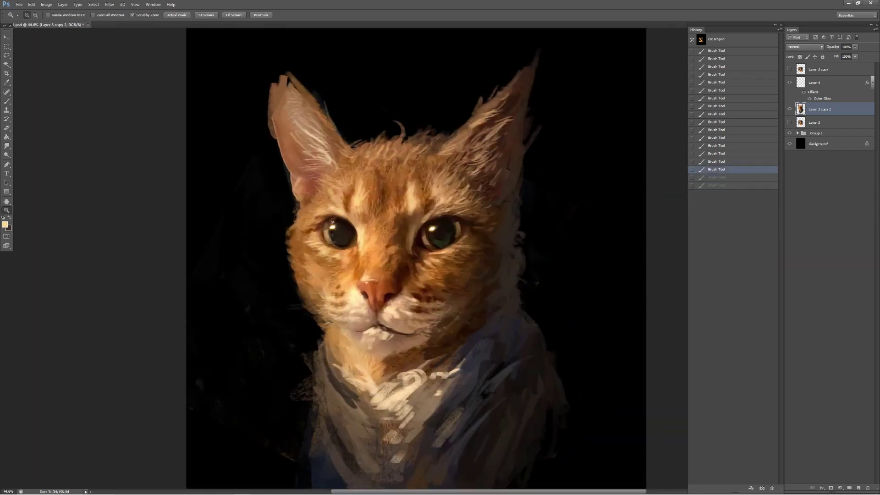
# - Try a couple of fur brush strokes, checking the zoomed-out portrait and undoing the last one
pyautogui.press('b')
pyautogui.moveTo(389, 174)
pyautogui.mouseDown()
pyautogui.moveTo(431, 215)
pyautogui.moveTo(421, 211)
pyautogui.mouseUp()
pyautogui.keyDown('alt'); pyautogui.click(417, 204); pyautogui.keyUp('alt')
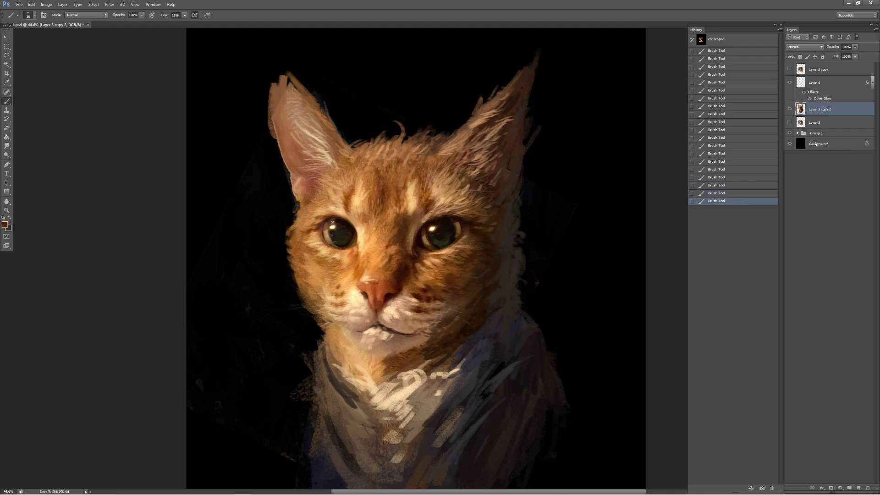
pyautogui.hotkey('ctrl', 'alt', 'z')
pyautogui.hotkey('ctrl', 'alt', 'z')
pyautogui.press('z')
pyautogui.moveTo(435, 256); pyautogui.dragTo(412, 257)
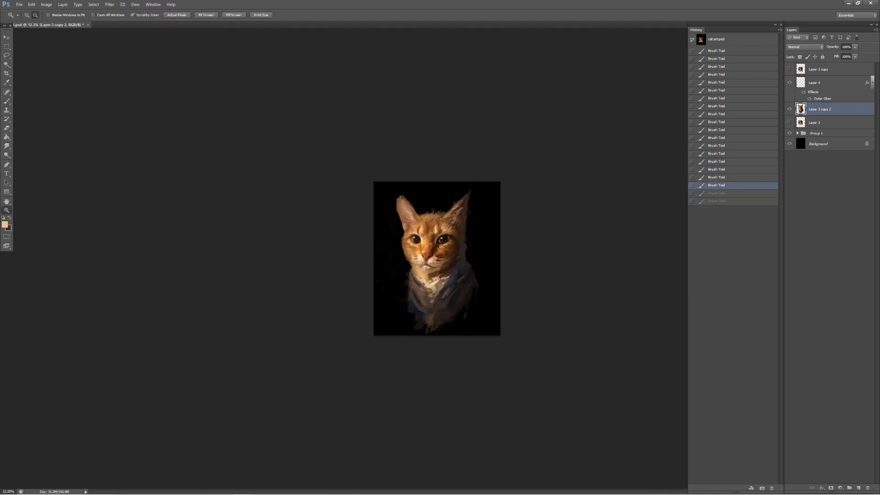
pyautogui.press('b')
pyautogui.press('d')
pyautogui.hotkey('ctrl', 'shift', 'z')
pyautogui.hotkey('ctrl', 'shift', 'z')
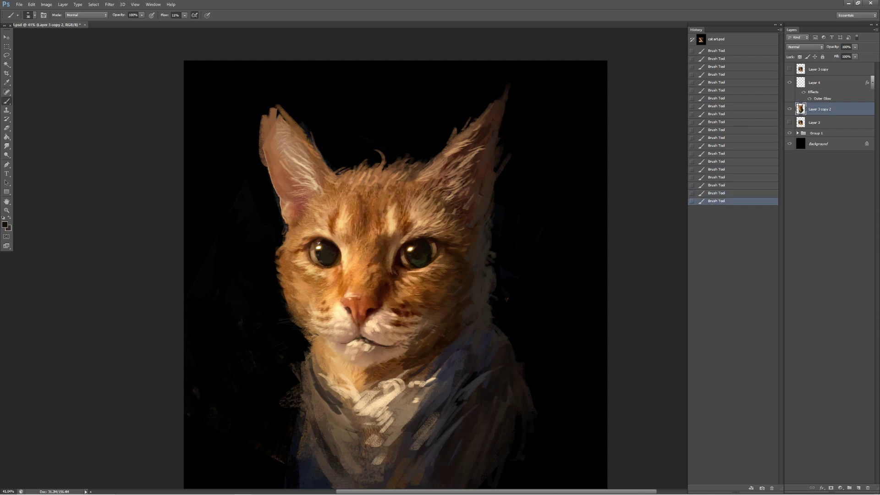
pyautogui.hotkey('ctrl', 'z')
# - Dodge the highlights in both eyes, undoing the final brightening dab
pyautogui.press('o')
pyautogui.click(435, 253)
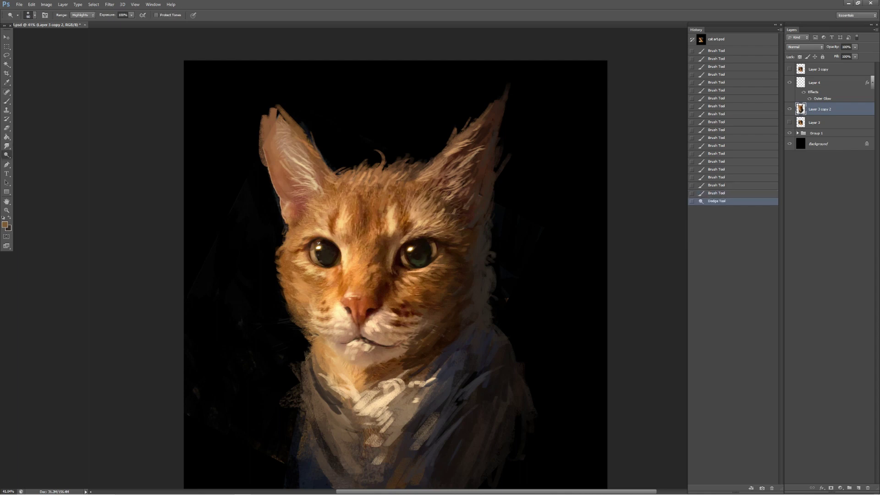
pyautogui.click(403, 255)
pyautogui.click(315, 250)
pyautogui.click(403, 255)
pyautogui.click(407, 254)
pyautogui.click(326, 260)
pyautogui.hotkey('ctrl', 'z')
# - Zoom out to fit the whole canvas on screen and return to the Brush
pyautogui.press('z')
pyautogui.moveTo(453, 235); pyautogui.dragTo(389, 236)
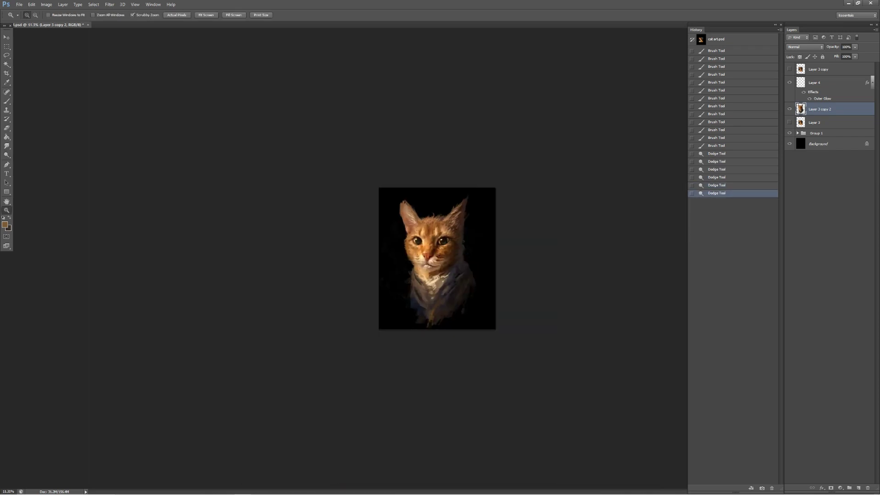
pyautogui.hotkey('ctrl', '0')
pyautogui.press('b')
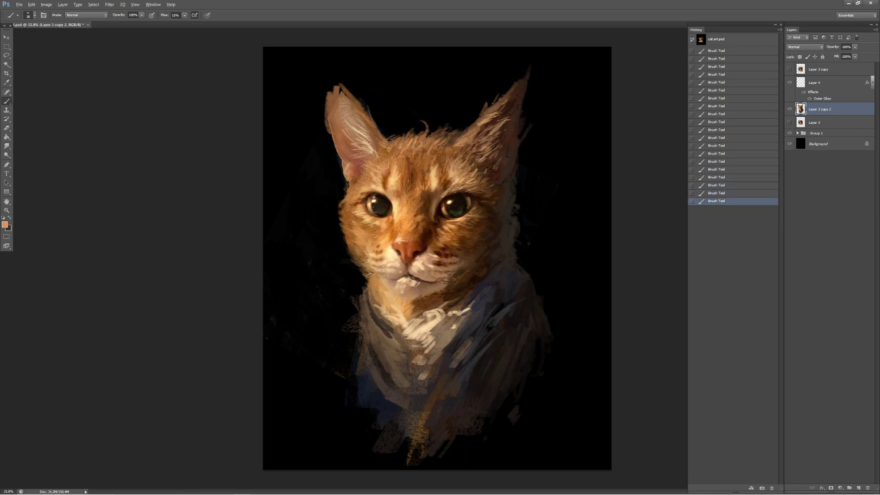
# - Dodge a few small spots on the cat's face, dropping the last brightening dab
pyautogui.press('o')
pyautogui.click(403, 241)
pyautogui.hotkey('ctrl', 'z')
pyautogui.hotkey('ctrl', 'z')
pyautogui.hotkey('ctrl', 'z')
pyautogui.hotkey('ctrl', 'z')
pyautogui.hotkey('ctrl', 'z')
pyautogui.hotkey('ctrl', 'shift', 'z')
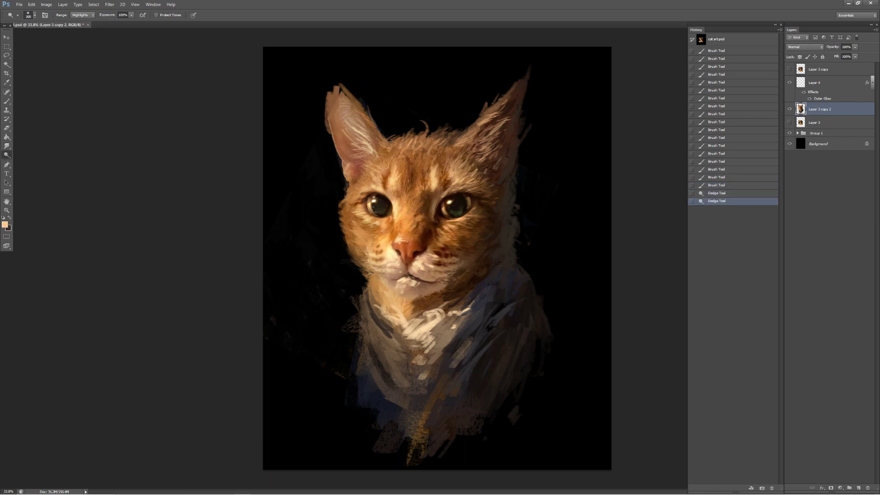
pyautogui.click(433, 253)
pyautogui.click(432, 249)
pyautogui.click(380, 251)
pyautogui.hotkey('ctrl', 'z')
pyautogui.press('b')
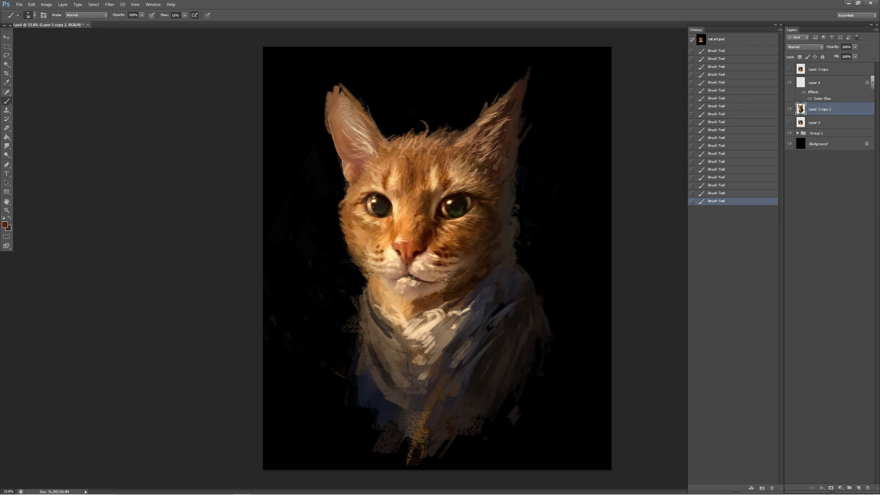
# - Sample dark brown and orange-brown fur tones and paint a small touch near the mouth
pyautogui.keyDown('alt'); pyautogui.click(364, 201); pyautogui.keyUp('alt')
pyautogui.keyDown('alt'); pyautogui.click(355, 221); pyautogui.keyUp('alt')
pyautogui.keyDown('alt'); pyautogui.click(393, 142); pyautogui.keyUp('alt')
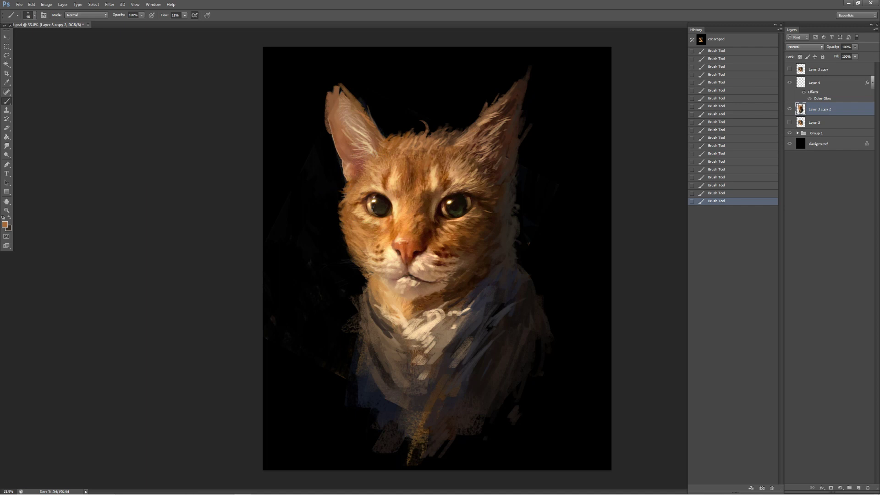
pyautogui.keyDown('alt'); pyautogui.click(393, 280); pyautogui.keyUp('alt')
pyautogui.hotkey('ctrl', 'z')
pyautogui.hotkey('ctrl', 'z')
pyautogui.click(396, 281)
pyautogui.keyDown('alt'); pyautogui.click(429, 279); pyautogui.keyUp('alt')
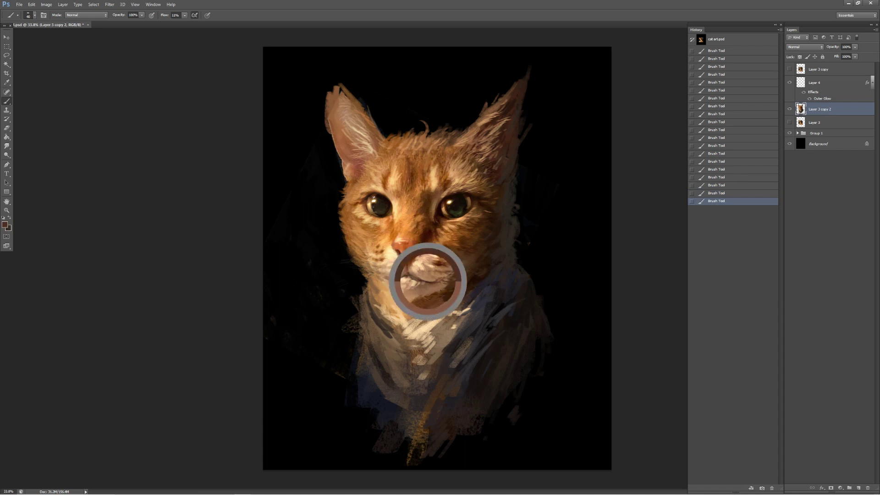
# - Compare recent brush strokes by stepping back and forward through the history
pyautogui.hotkey('ctrl', 'alt', 'z')
pyautogui.hotkey('ctrl', 'alt', 'z')
pyautogui.hotkey('ctrl', 'shift', 'z')
pyautogui.hotkey('ctrl', 'shift', 'z')
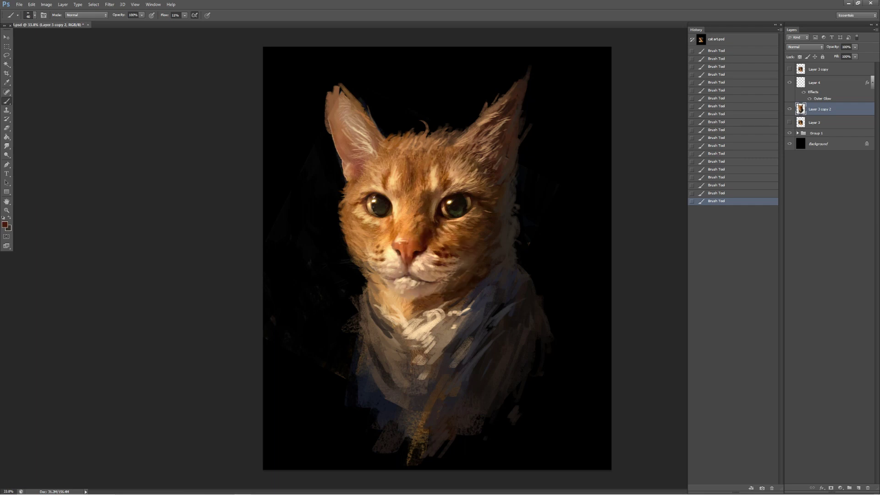
pyautogui.hotkey('ctrl', 'z')
pyautogui.hotkey('ctrl', 'z')
pyautogui.hotkey('ctrl', 'z')
pyautogui.hotkey('ctrl', 'z')
pyautogui.hotkey('ctrl', 'z')
pyautogui.hotkey('ctrl', 'z')
pyautogui.hotkey('ctrl', 'alt', 'z')
pyautogui.hotkey('ctrl', 'alt', 'z')
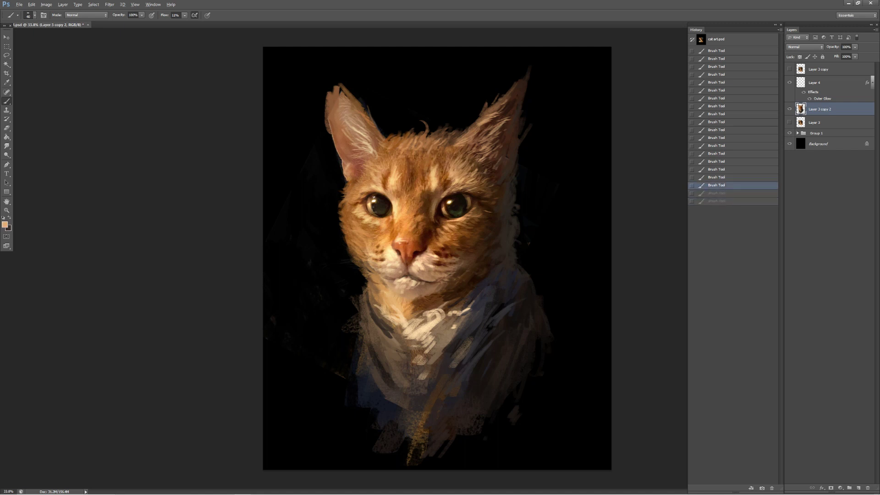
pyautogui.hotkey('ctrl', 'z')
pyautogui.hotkey('ctrl', 'shift', 'z')
pyautogui.hotkey('ctrl', 'z')
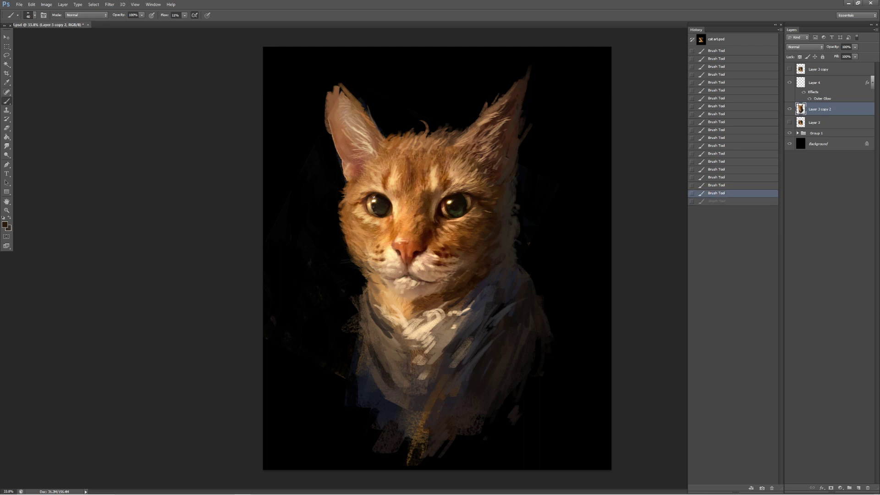
pyautogui.hotkey('ctrl', 'z')
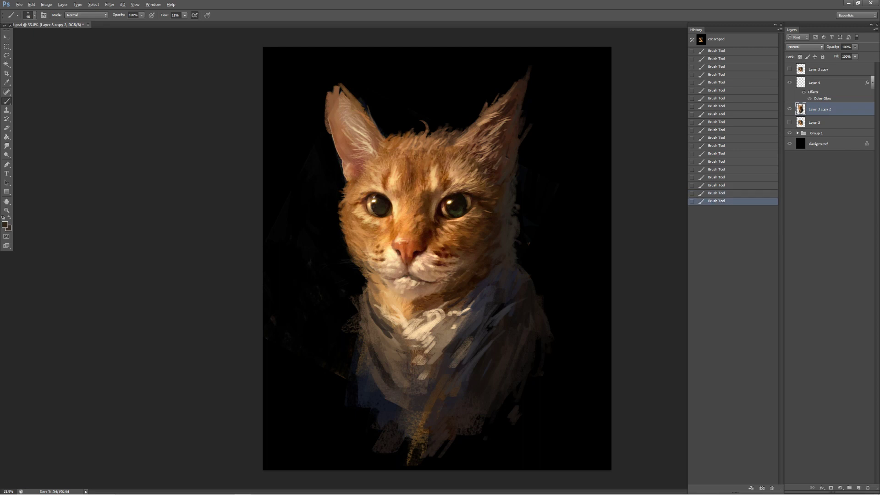
pyautogui.hotkey('ctrl', 'z')
pyautogui.hotkey('ctrl', 'z')
pyautogui.hotkey('ctrl', 'alt', 'z')
pyautogui.hotkey('ctrl', 'alt', 'z')
pyautogui.hotkey('ctrl', 'alt', 'z')
pyautogui.hotkey('ctrl', 'shift', 'z')
pyautogui.hotkey('ctrl', 'shift', 'z')
pyautogui.hotkey('ctrl', 'shift', 'z')
pyautogui.hotkey('ctrl', 'alt', 'z')
pyautogui.hotkey('ctrl', 'alt', 'z')
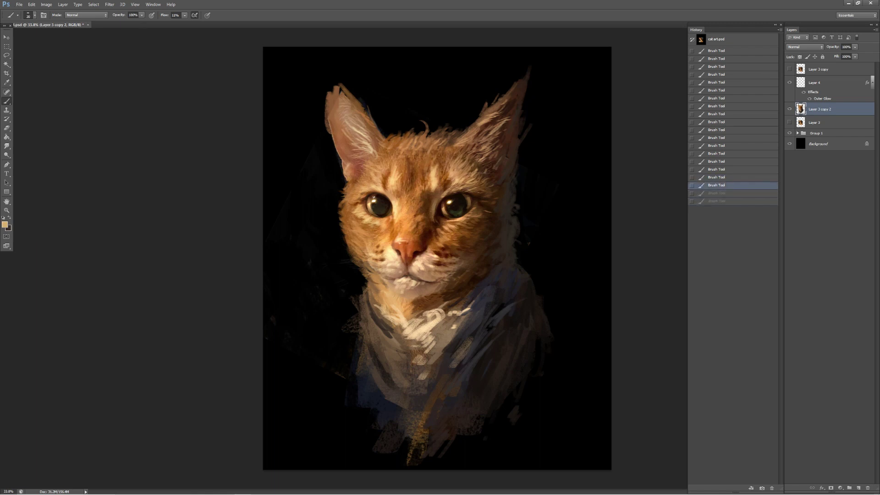
pyautogui.hotkey('ctrl', 'shift', 'z')
pyautogui.hotkey('ctrl', 'shift', 'z')
# - Sharpen both ear tips with thin strokes of a saturated orange sampled from the forehead
pyautogui.keyDown('alt'); pyautogui.click(404, 149); pyautogui.keyUp('alt')
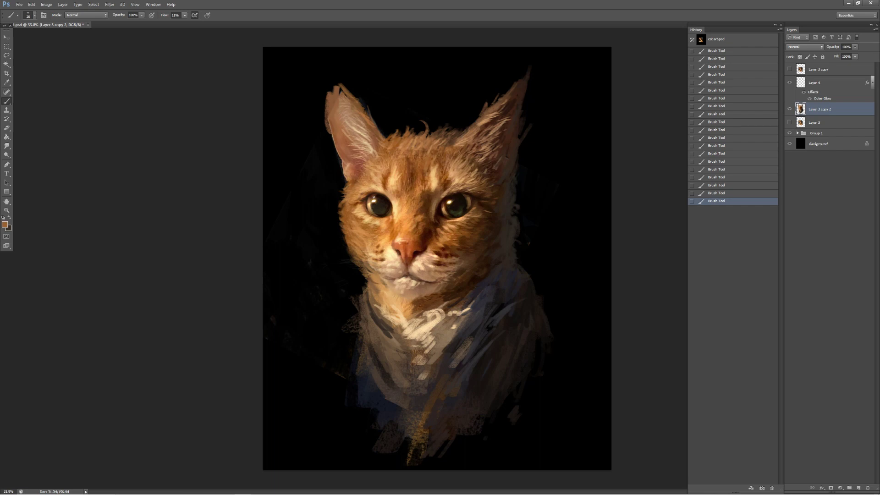
pyautogui.moveTo(513, 89); pyautogui.dragTo(525, 77)
pyautogui.moveTo(346, 91); pyautogui.dragTo(332, 78)
pyautogui.moveTo(530, 77); pyautogui.dragTo(543, 65)
pyautogui.hotkey('ctrl', 'z')
pyautogui.hotkey('ctrl', 'z')
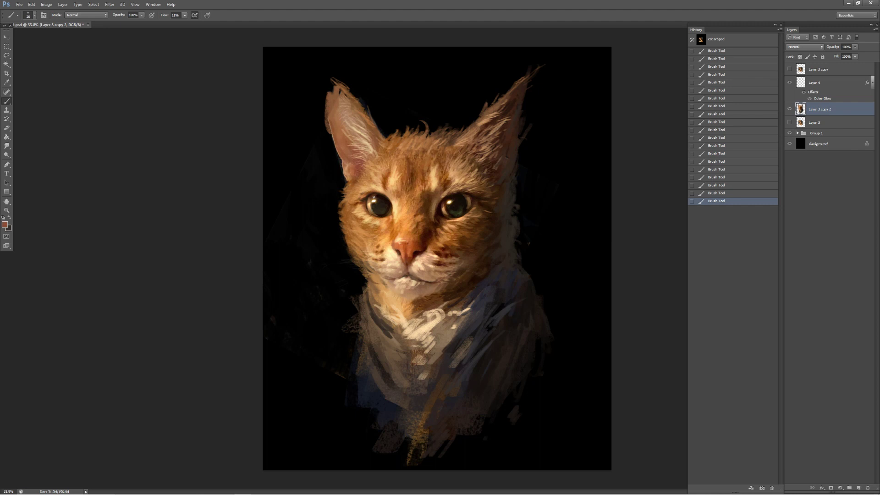
# - Paint light fur inside the left ear using a darker orange sampled from the cheek
pyautogui.keyDown('alt'); pyautogui.click(351, 185); pyautogui.keyUp('alt')
pyautogui.moveTo(373, 128)
pyautogui.mouseDown()
pyautogui.moveTo(374, 142)
pyautogui.moveTo(387, 129)
pyautogui.mouseUp()
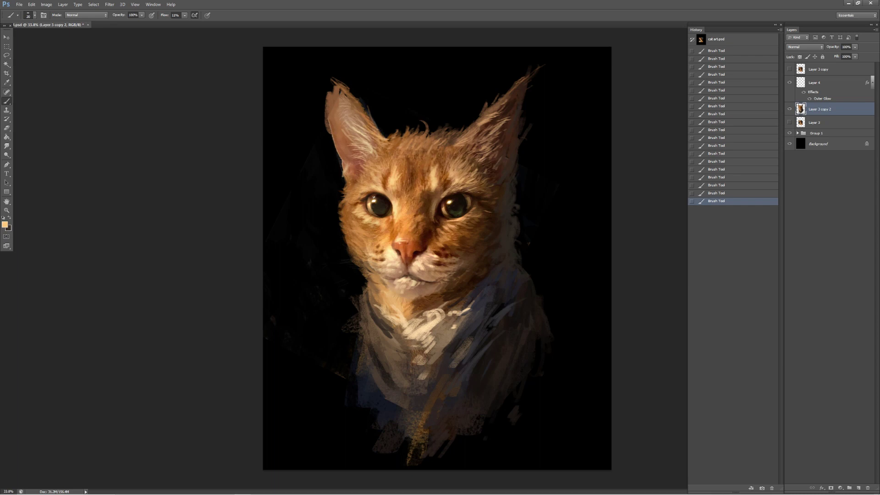
pyautogui.keyDown('alt'); pyautogui.click(450, 174); pyautogui.keyUp('alt')
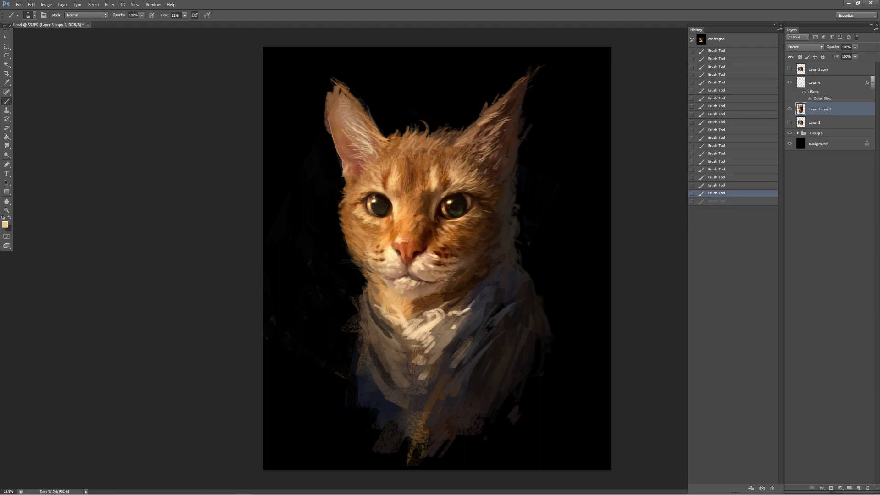
pyautogui.hotkey('ctrl', 'z')
pyautogui.hotkey('ctrl', 'z')
# - Paint thin light whiskers fanning across both cheeks, redrawing strokes as needed
pyautogui.hotkey('ctrl', 'z')
pyautogui.hotkey('ctrl', 'z')
pyautogui.hotkey('ctrl', 'z')
pyautogui.moveTo(441, 265)
pyautogui.mouseDown()
pyautogui.moveTo(547, 277)
pyautogui.moveTo(545, 220)
pyautogui.moveTo(561, 303)
pyautogui.mouseUp()
pyautogui.moveTo(363, 261); pyautogui.dragTo(304, 238)
pyautogui.hotkey('ctrl', 'z')
pyautogui.moveTo(368, 257)
pyautogui.mouseDown()
pyautogui.moveTo(295, 230)
pyautogui.moveTo(284, 293)
pyautogui.moveTo(287, 263)
pyautogui.moveTo(316, 249)
pyautogui.mouseUp()
pyautogui.moveTo(452, 254); pyautogui.dragTo(513, 250)
pyautogui.hotkey('ctrl', 'z')
pyautogui.hotkey('ctrl', 'z')
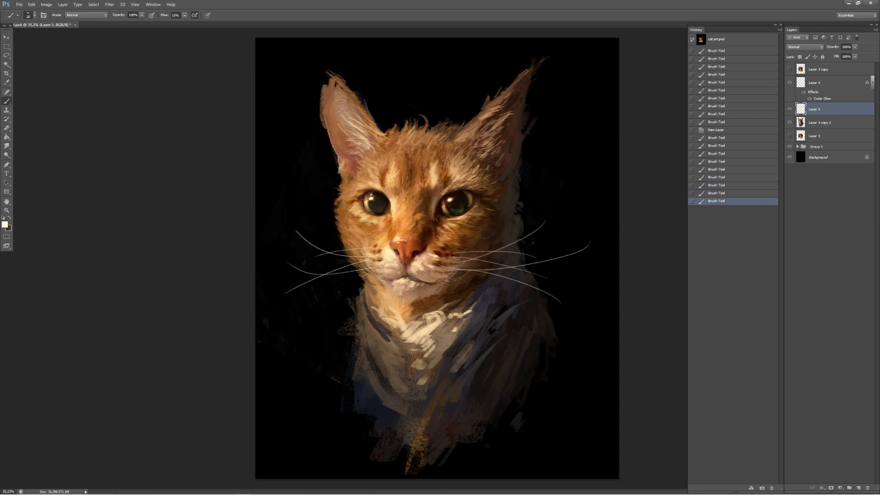
pyautogui.moveTo(371, 270); pyautogui.dragTo(282, 295)
pyautogui.hotkey('ctrl', 'z')
pyautogui.hotkey('ctrl', 'z')
# - Add a faint whisker above the eye and light fur strokes near the left ear
pyautogui.hotkey('ctrl', 'z')
pyautogui.hotkey('ctrl', 'z')
pyautogui.hotkey('ctrl', 'z')
pyautogui.hotkey('ctrl', 'z')
pyautogui.hotkey('ctrl', 'z')
pyautogui.moveTo(370, 269); pyautogui.dragTo(315, 301)
pyautogui.moveTo(436, 263); pyautogui.dragTo(532, 249)
pyautogui.hotkey('ctrl', 'z')
pyautogui.hotkey('ctrl', 'z')
pyautogui.hotkey('ctrl', 'z')
pyautogui.hotkey('ctrl', 'z')
pyautogui.hotkey('ctrl', 'z')
pyautogui.hotkey('ctrl', 'z')
pyautogui.moveTo(474, 156); pyautogui.dragTo(490, 145)
pyautogui.hotkey('ctrl', 'z')
pyautogui.hotkey('ctrl', 'z')
pyautogui.hotkey('ctrl', 'z')
pyautogui.hotkey('ctrl', 'alt', 'z')
pyautogui.hotkey('ctrl', 'shift', 'z')
pyautogui.hotkey('ctrl', 'shift', 'z')
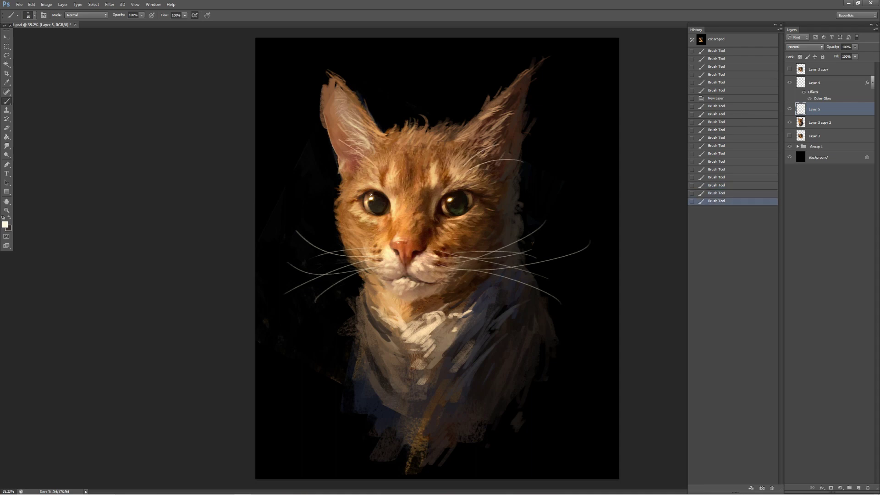
pyautogui.hotkey('ctrl', 'z')
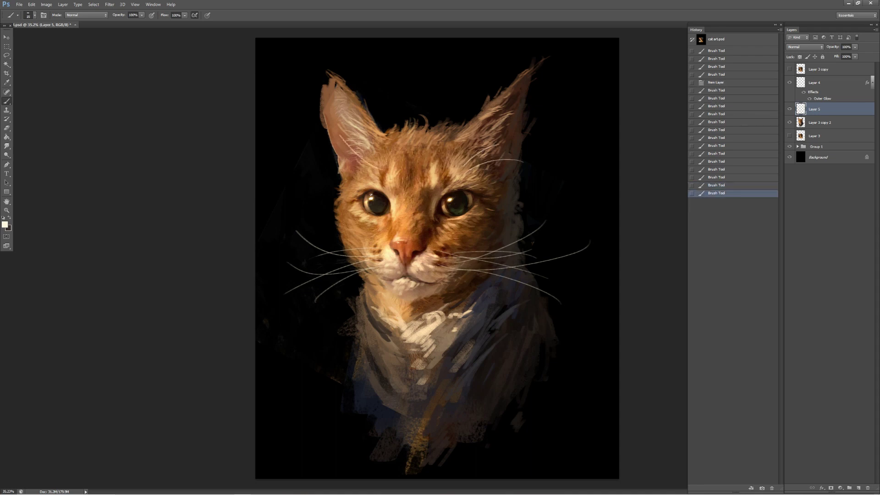
pyautogui.hotkey('ctrl', 'z')
pyautogui.moveTo(343, 173); pyautogui.dragTo(362, 161)
pyautogui.moveTo(347, 165); pyautogui.dragTo(373, 144)
# - Erase stray whisker bits with the Eraser
pyautogui.press('e')
pyautogui.moveTo(343, 172); pyautogui.dragTo(362, 161)
pyautogui.moveTo(347, 165)
pyautogui.mouseDown()
pyautogui.moveTo(374, 145)
pyautogui.moveTo(361, 160)
pyautogui.mouseUp()
pyautogui.moveTo(348, 165); pyautogui.dragTo(374, 145)
pyautogui.hotkey('ctrl', 'z')
# - Lasso the forehead whiskers and apply Edit > Transform > Warp to them
pyautogui.press('l')
pyautogui.hotkey('ctrl', 't')
pyautogui.moveTo(527, 124)
pyautogui.mouseDown()
pyautogui.moveTo(440, 184)
pyautogui.moveTo(490, 158)
pyautogui.mouseUp()
pyautogui.click(325, 15)
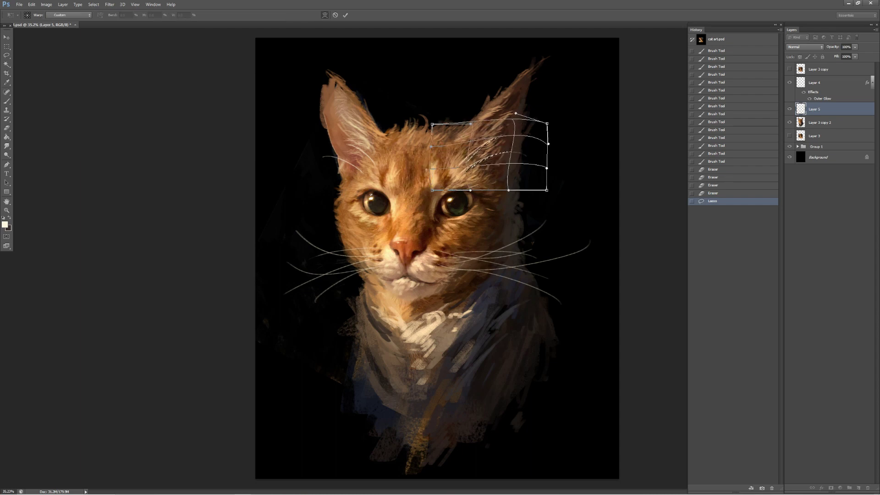
# - Commit the warp and nudge the forehead whiskers into place
pyautogui.press('Return')
pyautogui.hotkey('ctrl', 'd')
pyautogui.press('v')
pyautogui.press('Right')
pyautogui.hotkey('ctrl', 'z')
pyautogui.press('l')
pyautogui.moveTo(293, 138); pyautogui.dragTo(298, 151)
pyautogui.press('v')
pyautogui.press('Right')
pyautogui.hotkey('ctrl', 'd')
# - Zoom in slightly, then duplicate Layer 3 copy 2 and merge it back down
pyautogui.press('z')
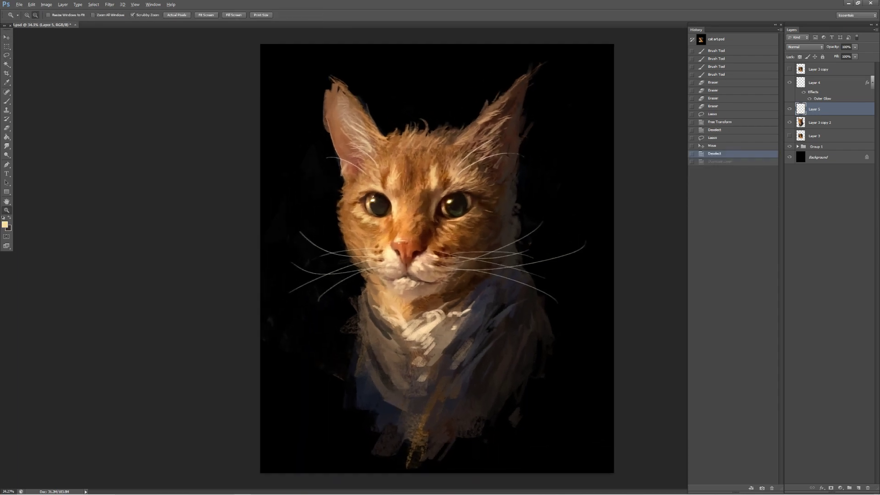
pyautogui.moveTo(435, 256); pyautogui.dragTo(447, 257)
pyautogui.moveTo(820, 122)
pyautogui.mouseDown()
pyautogui.moveTo(820, 446)
pyautogui.moveTo(858, 488)
pyautogui.mouseUp()
pyautogui.hotkey('ctrl', 'e')
# - Fade the lower chest and left robe into the dark background with a 10% Eraser
pyautogui.press('e')
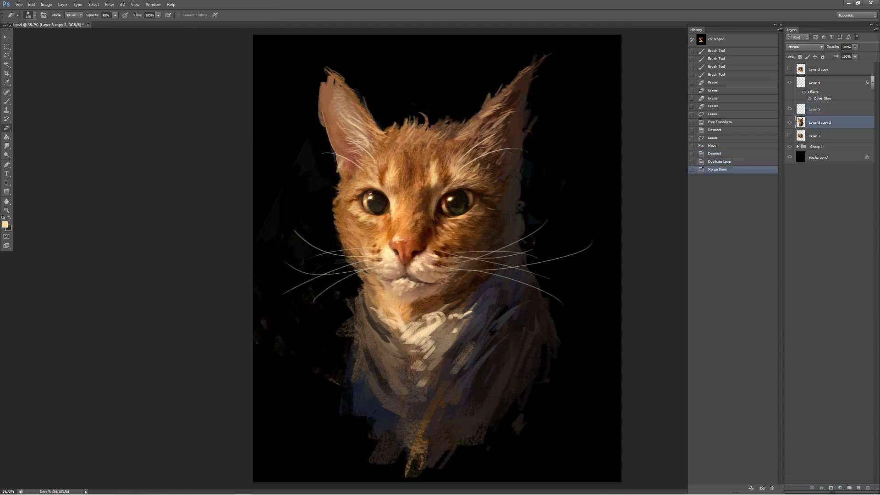
pyautogui.click(520, 425)
pyautogui.hotkey('ctrl', 'z')
pyautogui.press('1')
pyautogui.click(481, 420)
pyautogui.click(420, 449)
pyautogui.click(419, 429)
pyautogui.click(418, 428)
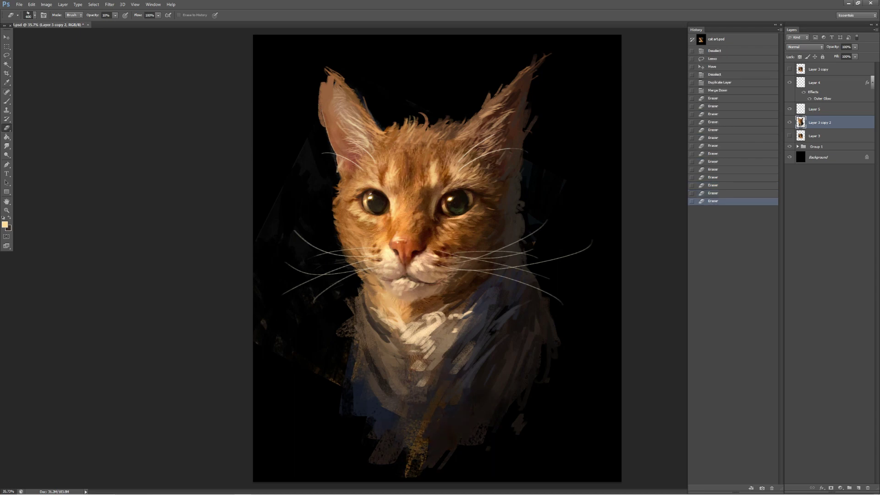
pyautogui.click(353, 305)
pyautogui.moveTo(352, 298); pyautogui.dragTo(355, 353)
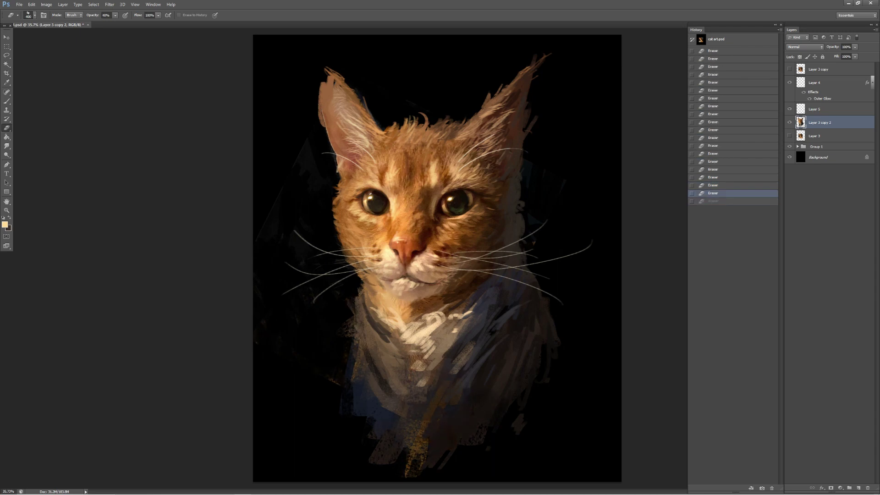
pyautogui.click(355, 320)
pyautogui.click(522, 223)
# - Reshape the left ear edge and tip with 60% brush strokes in sampled fur colours
pyautogui.press('b')
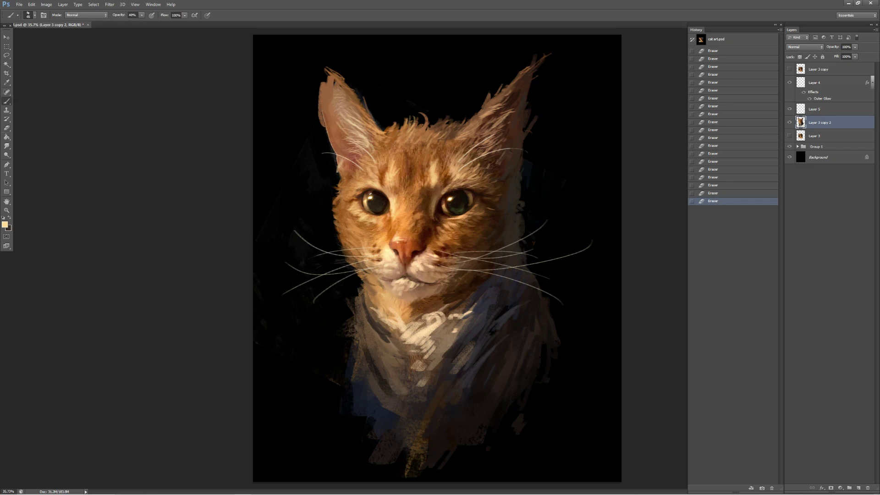
pyautogui.moveTo(325, 89); pyautogui.dragTo(325, 109)
pyautogui.keyDown('alt'); pyautogui.click(324, 91); pyautogui.keyUp('alt')
pyautogui.press('6')
pyautogui.moveTo(322, 68)
pyautogui.mouseDown()
pyautogui.moveTo(331, 96)
pyautogui.moveTo(336, 86)
pyautogui.moveTo(333, 125)
pyautogui.mouseUp()
pyautogui.keyDown('alt'); pyautogui.click(326, 92); pyautogui.keyUp('alt')
pyautogui.moveTo(327, 85)
pyautogui.mouseDown()
pyautogui.moveTo(327, 112)
pyautogui.moveTo(329, 81)
pyautogui.mouseUp()
pyautogui.moveTo(330, 71)
pyautogui.mouseDown()
pyautogui.moveTo(331, 115)
pyautogui.moveTo(334, 94)
pyautogui.mouseUp()
pyautogui.keyDown('alt'); pyautogui.click(326, 92); pyautogui.keyUp('alt')
pyautogui.moveTo(368, 137); pyautogui.dragTo(373, 144)
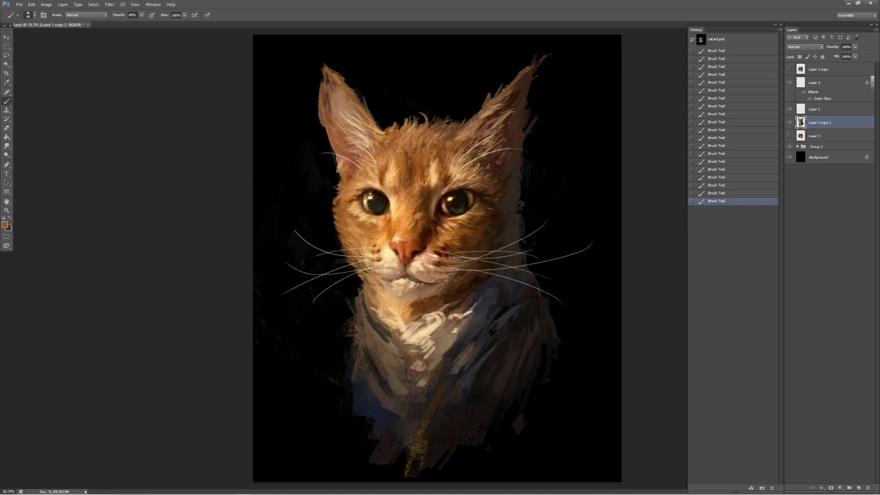
# - Brighten the forehead fur with light strokes, sampling darker fur and a lighter orange
pyautogui.moveTo(462, 134); pyautogui.dragTo(447, 117)
pyautogui.keyDown('alt'); pyautogui.click(415, 137); pyautogui.keyUp('alt')
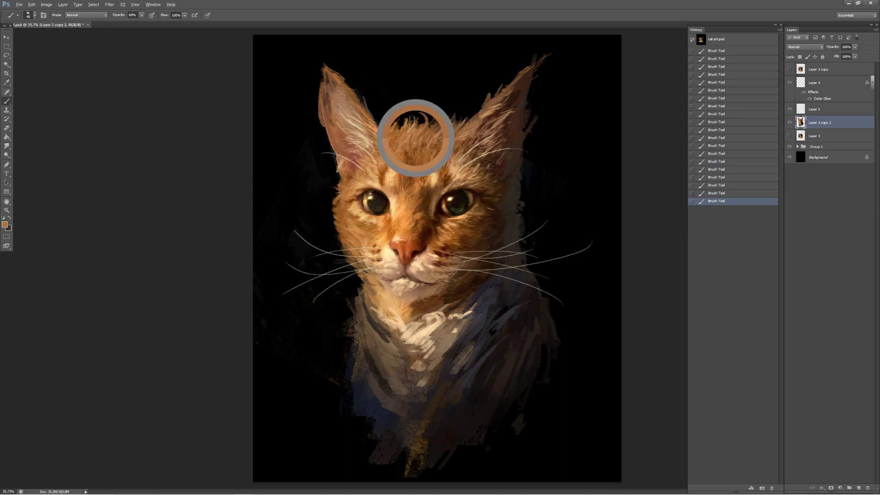
pyautogui.moveTo(431, 155); pyautogui.dragTo(429, 165)
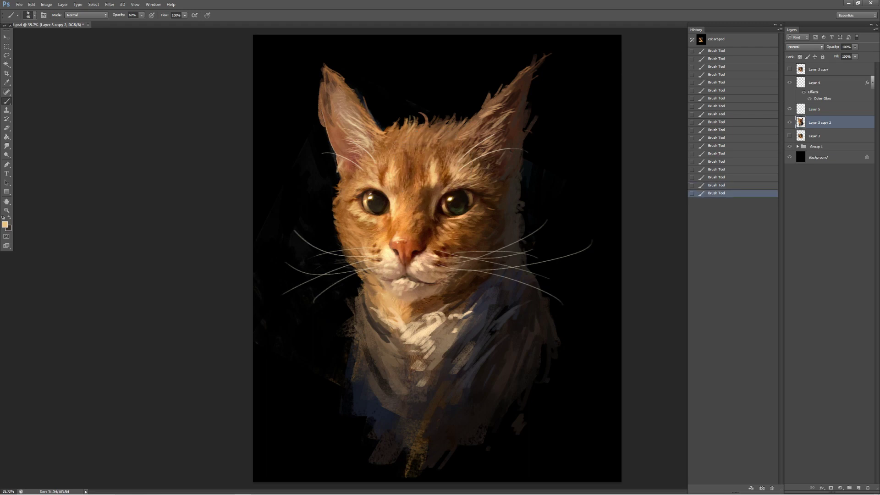
pyautogui.keyDown('alt'); pyautogui.click(448, 176); pyautogui.keyUp('alt')
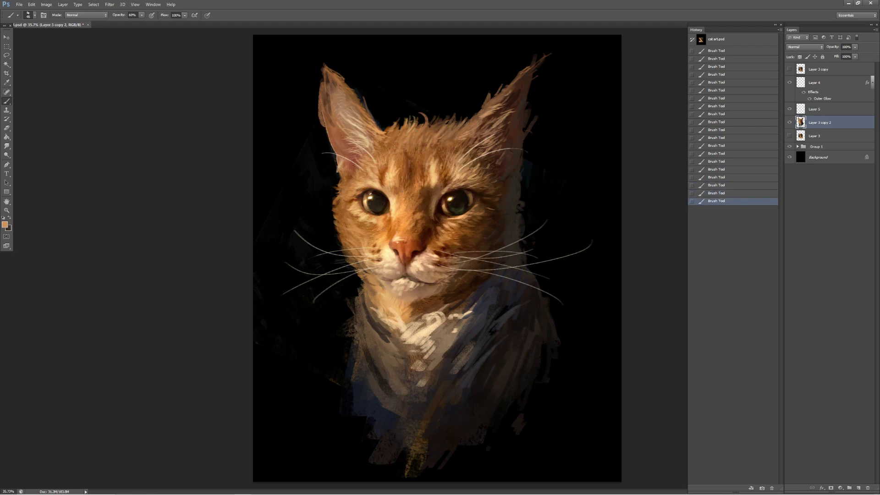
# - Erase stray painting on Layer 5 with a smaller eraser, then return to the Brush
pyautogui.hotkey('alt', ']')
pyautogui.hotkey('alt', ']')
pyautogui.hotkey('alt', '[')
pyautogui.press('e')
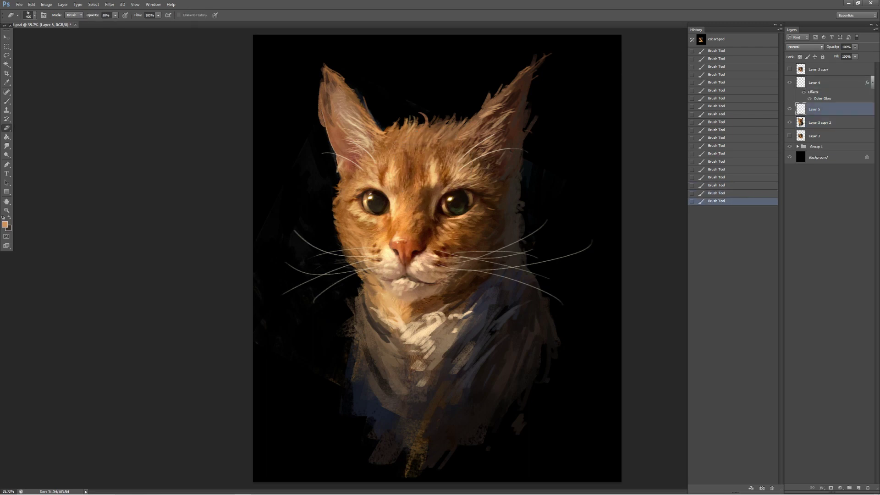
pyautogui.press('[')
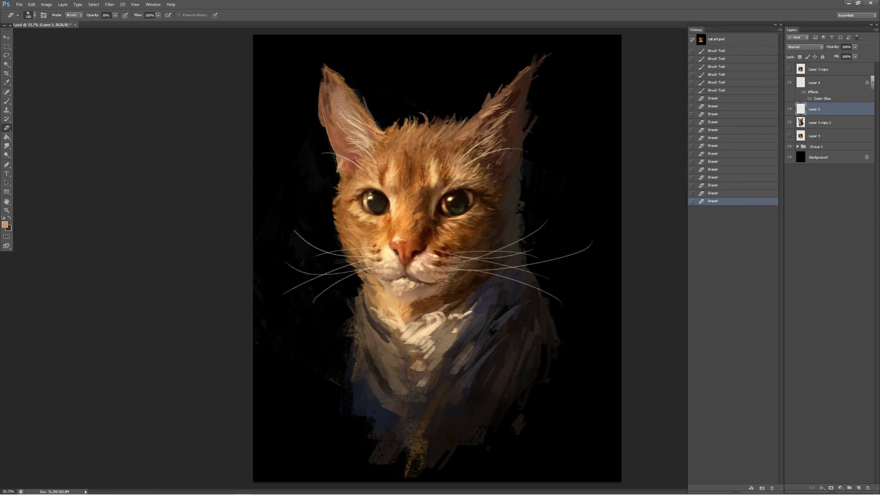
pyautogui.hotkey('alt', '[')
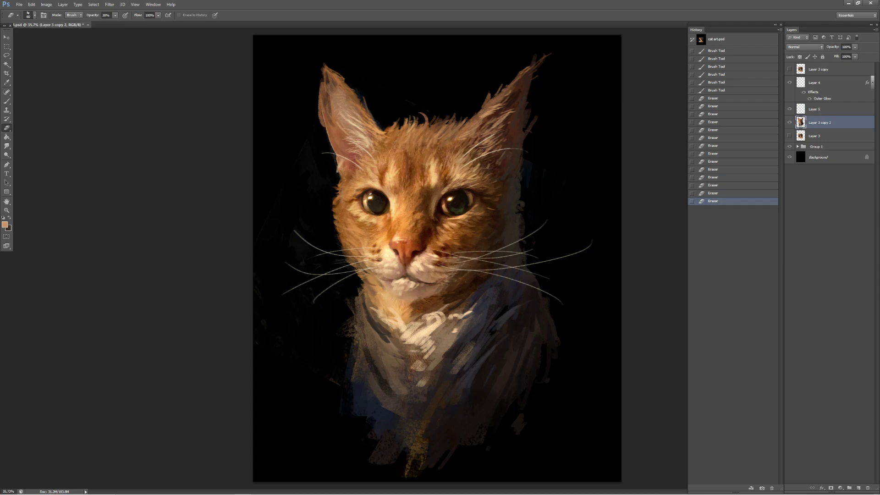
pyautogui.press('Return')
pyautogui.press('b')
# - Rough in a few strokes over the cat's chest area
pyautogui.moveTo(463, 277); pyautogui.dragTo(536, 299)
pyautogui.moveTo(503, 300)
pyautogui.mouseDown()
pyautogui.moveTo(521, 309)
pyautogui.moveTo(513, 312)
pyautogui.mouseUp()
pyautogui.click(507, 315)
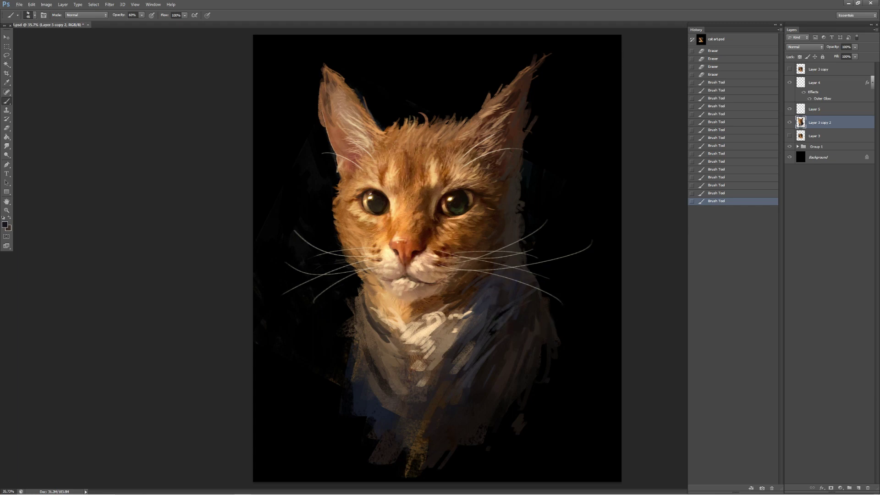
# - Choose teal and paint the first coat strokes across the chest
pyautogui.click(6, 224)
pyautogui.click(398, 178)
pyautogui.click(510, 134)
pyautogui.moveTo(485, 306); pyautogui.dragTo(456, 346)
pyautogui.moveTo(484, 300)
pyautogui.mouseDown()
pyautogui.moveTo(460, 318)
pyautogui.moveTo(442, 393)
pyautogui.mouseUp()
pyautogui.moveTo(495, 322); pyautogui.dragTo(445, 397)
pyautogui.moveTo(411, 368); pyautogui.dragTo(396, 399)
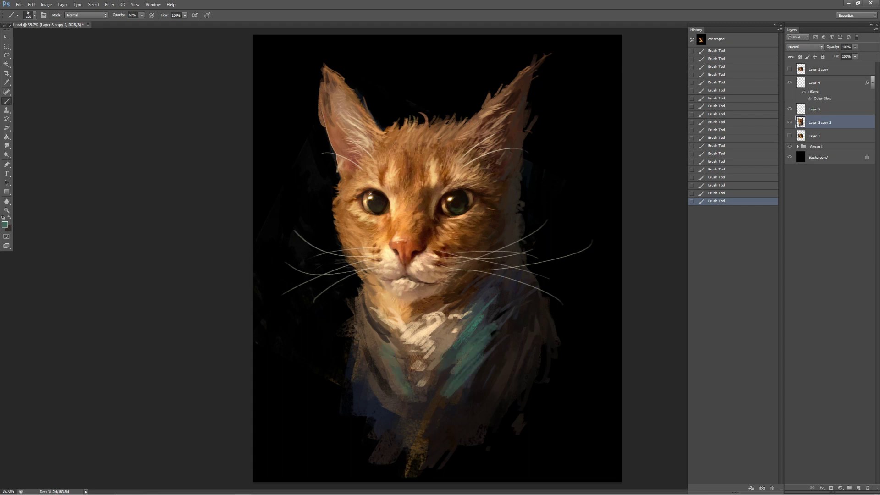
# - Extend the teal coat over the left and right sides of the chest
pyautogui.moveTo(378, 348); pyautogui.dragTo(407, 428)
pyautogui.moveTo(459, 353); pyautogui.dragTo(421, 402)
pyautogui.moveTo(484, 368); pyautogui.dragTo(429, 414)
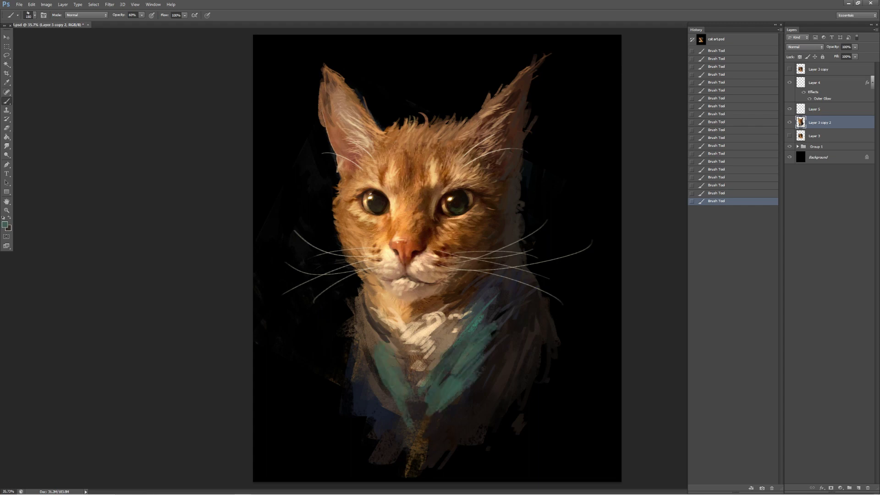
pyautogui.moveTo(487, 363); pyautogui.dragTo(436, 428)
pyautogui.moveTo(521, 348); pyautogui.dragTo(468, 396)
pyautogui.moveTo(498, 302); pyautogui.dragTo(477, 373)
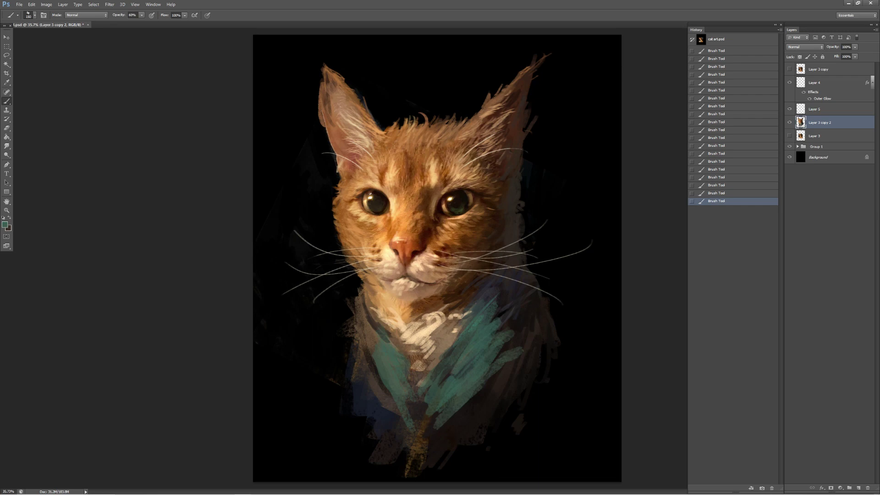
# - Sample the chest teal and fill in the right, centre and lower chest
pyautogui.keyDown('alt'); pyautogui.click(497, 289); pyautogui.keyUp('alt')
pyautogui.moveTo(527, 293); pyautogui.dragTo(511, 328)
pyautogui.moveTo(475, 377)
pyautogui.mouseDown()
pyautogui.moveTo(428, 414)
pyautogui.moveTo(462, 395)
pyautogui.mouseUp()
pyautogui.moveTo(512, 363); pyautogui.dragTo(470, 398)
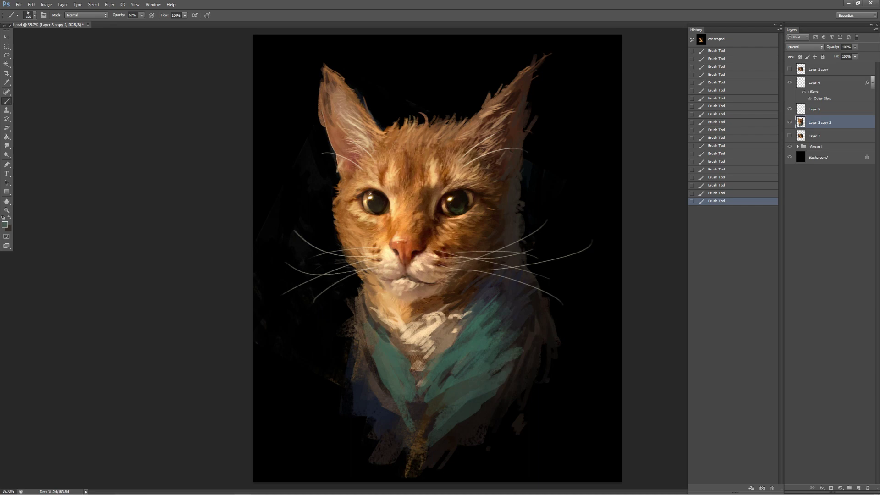
pyautogui.keyDown('alt'); pyautogui.click(422, 406); pyautogui.keyUp('alt')
pyautogui.moveTo(417, 413); pyautogui.dragTo(444, 378)
pyautogui.moveTo(423, 458)
pyautogui.mouseDown()
pyautogui.moveTo(477, 414)
pyautogui.moveTo(502, 376)
pyautogui.mouseUp()
# - Shade the lower-right coat with a darker sampled teal and touch it up
pyautogui.keyDown('alt'); pyautogui.click(509, 348); pyautogui.keyUp('alt')
pyautogui.moveTo(529, 334)
pyautogui.mouseDown()
pyautogui.moveTo(501, 353)
pyautogui.moveTo(489, 385)
pyautogui.moveTo(504, 369)
pyautogui.mouseUp()
pyautogui.keyDown('alt'); pyautogui.click(516, 348); pyautogui.keyUp('alt')
pyautogui.keyDown('alt'); pyautogui.click(475, 324); pyautogui.keyUp('alt')
# - Pick an orange colour, undo the last chest stroke, and sample light peach from the face
pyautogui.click(5, 224)
pyautogui.click(442, 215)
pyautogui.click(510, 134)
pyautogui.hotkey('ctrl', 'z')
pyautogui.hotkey('ctrl', 'z')
pyautogui.hotkey('ctrl', 'z')
pyautogui.hotkey('ctrl', 'z')
pyautogui.hotkey('ctrl', 'z')
pyautogui.hotkey('ctrl', 'z')
pyautogui.hotkey('ctrl', 'z')
pyautogui.hotkey('ctrl', 'z')
pyautogui.hotkey('ctrl', 'z')
pyautogui.hotkey('ctrl', 'z')
pyautogui.hotkey('ctrl', 'z')
pyautogui.hotkey('ctrl', 'z')
pyautogui.hotkey('ctrl', 'z')
pyautogui.hotkey('ctrl', 'z')
pyautogui.hotkey('ctrl', 'z')
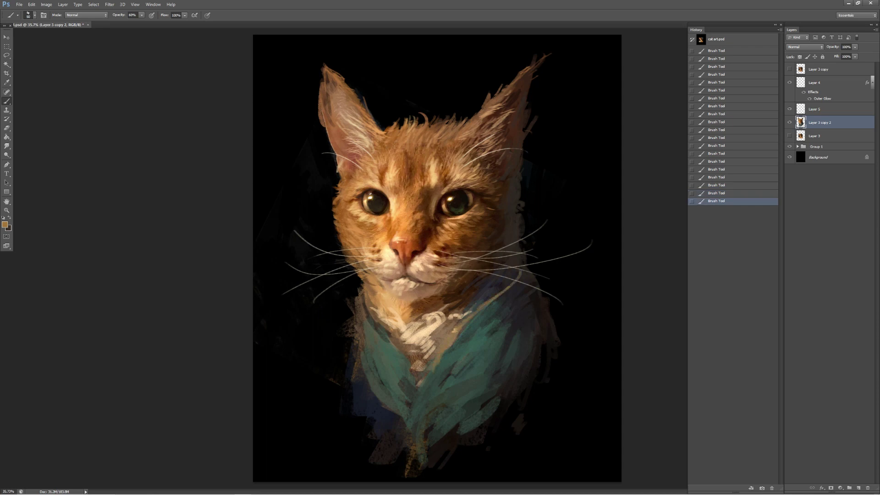
pyautogui.keyDown('alt'); pyautogui.click(392, 201); pyautogui.keyUp('alt')
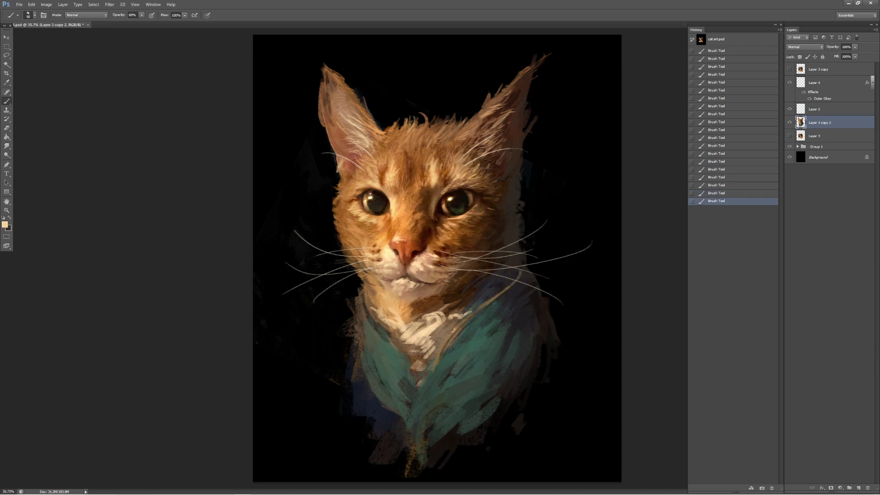
# - Draw light trim along the coat collar and dab a round button
pyautogui.moveTo(403, 289); pyautogui.dragTo(362, 362)
pyautogui.hotkey('ctrl', 'z')
pyautogui.hotkey('ctrl', 'z')
pyautogui.moveTo(456, 332)
pyautogui.mouseDown()
pyautogui.moveTo(416, 403)
pyautogui.moveTo(438, 393)
pyautogui.mouseUp()
pyautogui.click(422, 423)
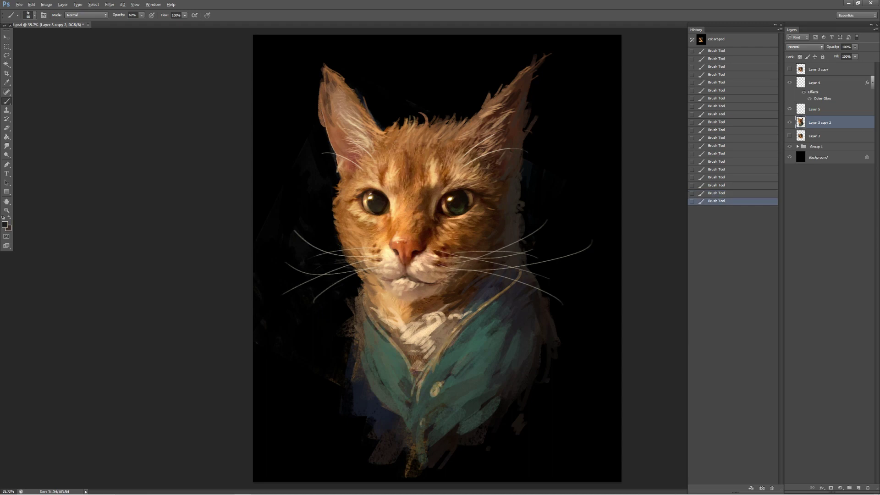
pyautogui.hotkey('ctrl', 'z')
pyautogui.hotkey('ctrl', 'z')
# - Paint several round tan buttons down the coat
pyautogui.keyDown('alt'); pyautogui.click(440, 390); pyautogui.keyUp('alt')
pyautogui.moveTo(429, 394); pyautogui.dragTo(433, 398)
pyautogui.click(433, 395)
pyautogui.click(398, 388)
pyautogui.hotkey('ctrl', 'z')
pyautogui.hotkey('ctrl', 'z')
pyautogui.hotkey('ctrl', 'z')
pyautogui.hotkey('ctrl', 'z')
pyautogui.hotkey('ctrl', 'z')
pyautogui.hotkey('ctrl', 'z')
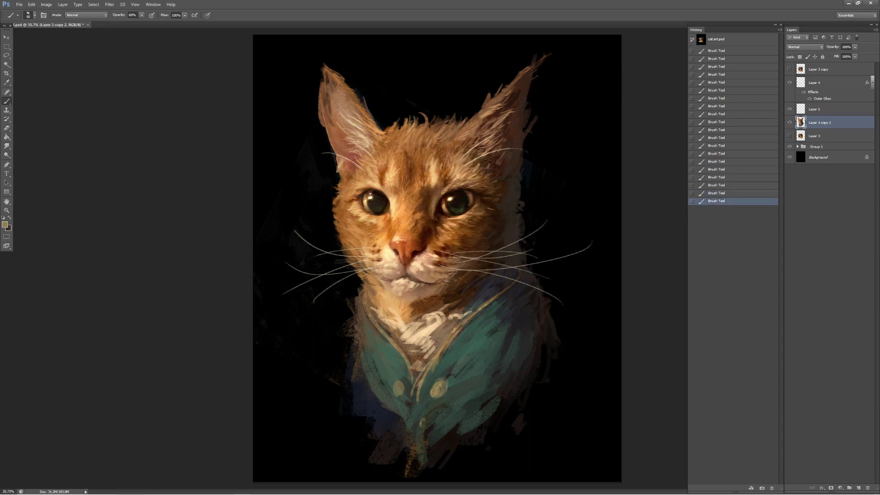
pyautogui.hotkey('ctrl', 'z')
pyautogui.hotkey('ctrl', 'z')
pyautogui.hotkey('ctrl', 'z')
# - Add light teal marks and a trim line along the collar edge
pyautogui.moveTo(385, 348); pyautogui.dragTo(399, 364)
pyautogui.moveTo(497, 300)
pyautogui.mouseDown()
pyautogui.moveTo(517, 285)
pyautogui.moveTo(430, 340)
pyautogui.mouseUp()
pyautogui.keyDown('alt'); pyautogui.click(439, 323); pyautogui.keyUp('alt')
# - Shape the pale chest ruffle with light folds, darker shading and tan
pyautogui.moveTo(497, 282)
pyautogui.mouseDown()
pyautogui.moveTo(465, 313)
pyautogui.moveTo(445, 314)
pyautogui.moveTo(385, 344)
pyautogui.mouseUp()
pyautogui.moveTo(467, 298)
pyautogui.mouseDown()
pyautogui.moveTo(439, 310)
pyautogui.moveTo(410, 355)
pyautogui.mouseUp()
pyautogui.moveTo(431, 326); pyautogui.dragTo(412, 358)
pyautogui.moveTo(502, 274); pyautogui.dragTo(462, 303)
pyautogui.keyDown('alt'); pyautogui.click(497, 277); pyautogui.keyUp('alt')
pyautogui.moveTo(504, 275); pyautogui.dragTo(463, 304)
pyautogui.keyDown('alt'); pyautogui.click(495, 288); pyautogui.keyUp('alt')
pyautogui.moveTo(506, 270)
pyautogui.mouseDown()
pyautogui.moveTo(481, 291)
pyautogui.moveTo(490, 277)
pyautogui.mouseUp()
# - Sample a chest colour and paint a stroke near the left collar
pyautogui.keyDown('alt'); pyautogui.click(403, 324); pyautogui.keyUp('alt')
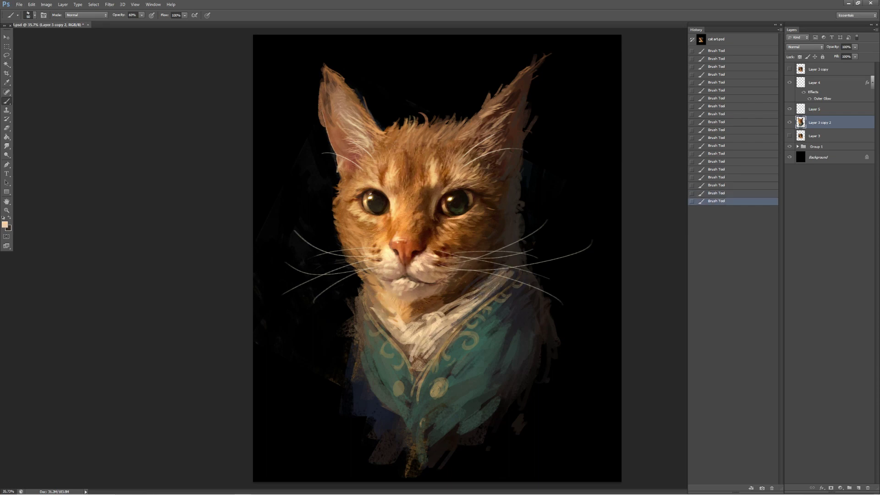
pyautogui.click(5, 224)
pyautogui.press('Return')
pyautogui.moveTo(366, 293); pyautogui.dragTo(378, 309)
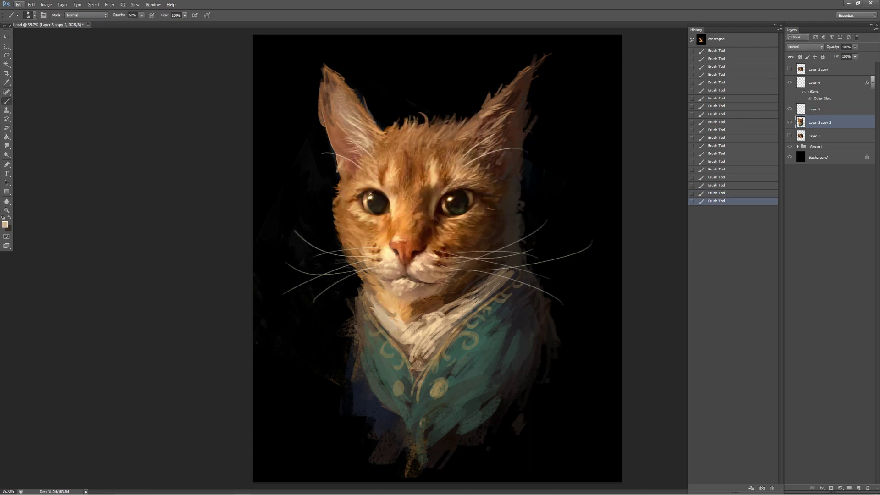
# - Paint cream folds on the cravat with a near-white colour
pyautogui.click(4, 224)
pyautogui.click(353, 123)
pyautogui.click(511, 133)
pyautogui.moveTo(435, 323)
pyautogui.mouseDown()
pyautogui.moveTo(456, 315)
pyautogui.moveTo(421, 339)
pyautogui.moveTo(455, 317)
pyautogui.mouseUp()
# - Sample tan, brown, teal and gold, then dab gold buttons low on the coat
pyautogui.keyDown('alt'); pyautogui.click(442, 321); pyautogui.keyUp('alt')
pyautogui.keyDown('alt'); pyautogui.click(437, 321); pyautogui.keyUp('alt')
pyautogui.keyDown('alt'); pyautogui.click(456, 314); pyautogui.keyUp('alt')
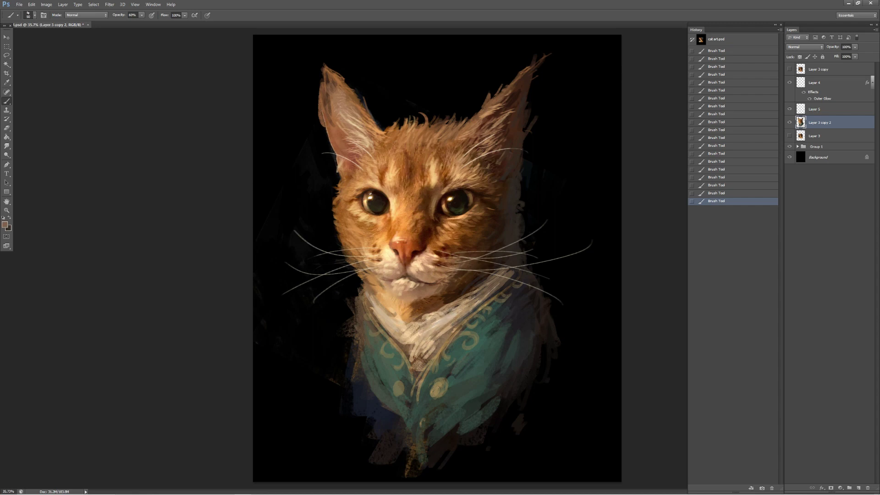
pyautogui.keyDown('alt'); pyautogui.click(518, 316); pyautogui.keyUp('alt')
pyautogui.keyDown('alt'); pyautogui.click(434, 390); pyautogui.keyUp('alt')
pyautogui.click(422, 424)
pyautogui.moveTo(410, 389); pyautogui.dragTo(409, 430)
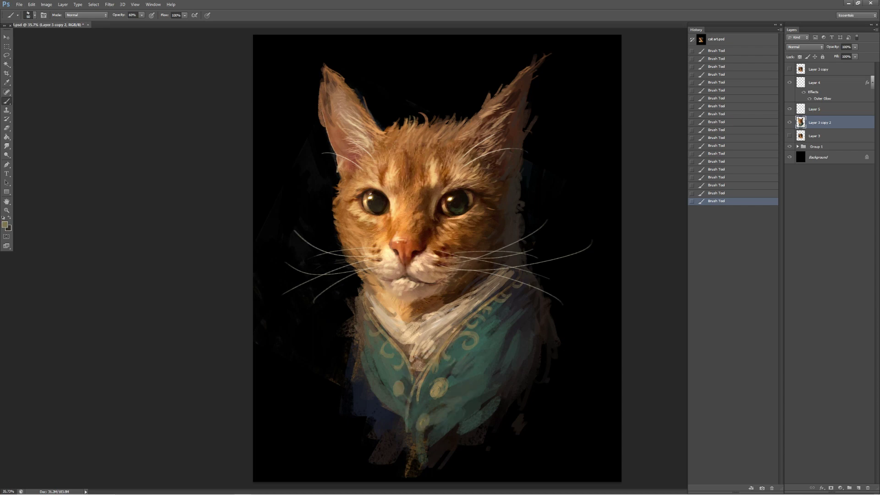
# - Zoom out to review, then try lightening the coat near the collar and undo it
pyautogui.press('z')
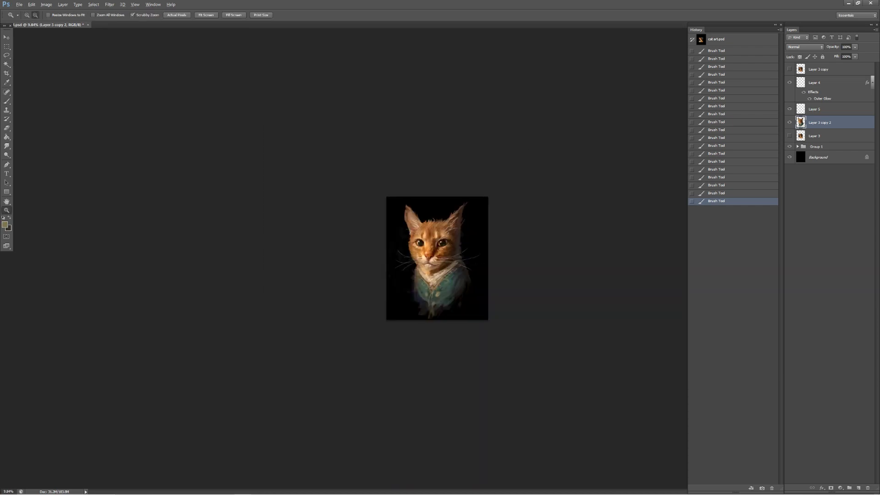
pyautogui.moveTo(512, 351)
pyautogui.mouseDown()
pyautogui.moveTo(501, 389)
pyautogui.moveTo(527, 337)
pyautogui.mouseUp()
pyautogui.press('o')
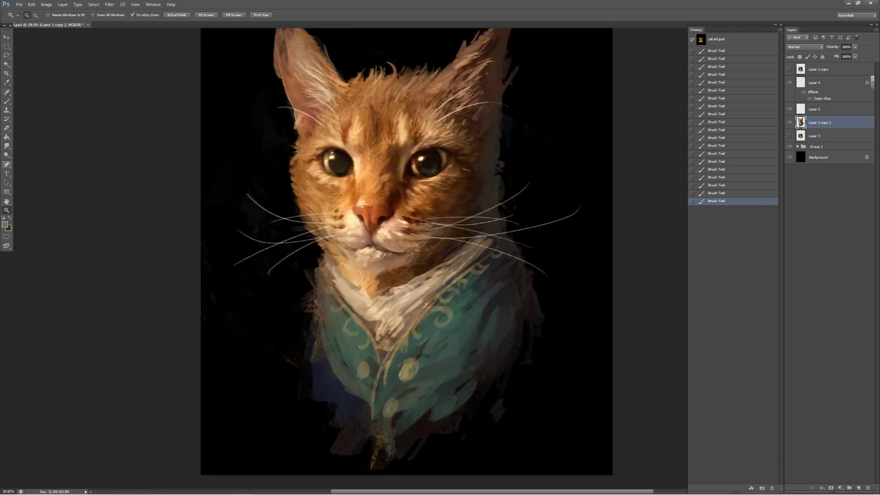
pyautogui.moveTo(447, 288)
pyautogui.mouseDown()
pyautogui.moveTo(417, 319)
pyautogui.moveTo(425, 308)
pyautogui.mouseUp()
pyautogui.hotkey('ctrl', 'z')
# - Choose a lighter tan colour and paint tan strokes on the coat
pyautogui.press('i')
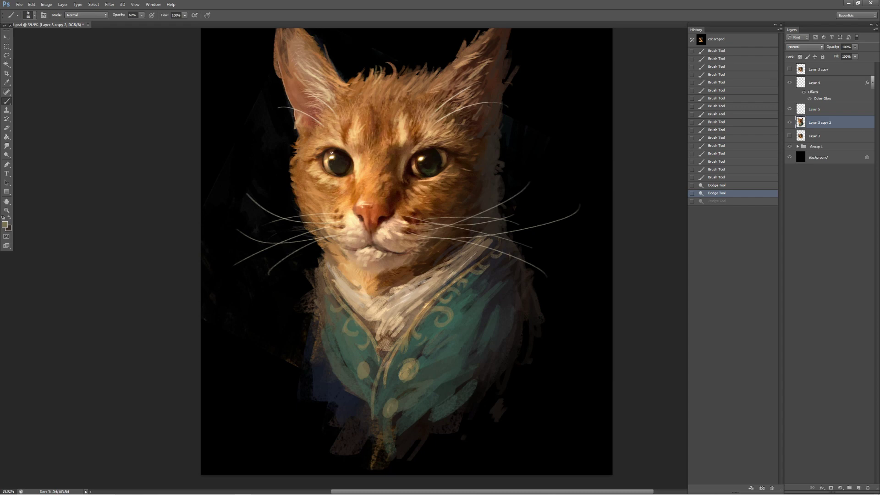
pyautogui.click(4, 224)
pyautogui.click(384, 147)
pyautogui.press('Return')
pyautogui.press('b')
pyautogui.moveTo(436, 284)
pyautogui.mouseDown()
pyautogui.moveTo(452, 300)
pyautogui.moveTo(449, 291)
pyautogui.moveTo(399, 339)
pyautogui.mouseUp()
# - Paint a gold trim line along the collar edges
pyautogui.moveTo(413, 316); pyautogui.dragTo(389, 348)
pyautogui.moveTo(375, 316); pyautogui.dragTo(355, 355)
pyautogui.moveTo(401, 336); pyautogui.dragTo(382, 364)
pyautogui.moveTo(408, 334); pyautogui.dragTo(380, 369)
# - Add gold swirl details, button highlights and small gold trim strokes
pyautogui.moveTo(435, 315)
pyautogui.mouseDown()
pyautogui.moveTo(442, 322)
pyautogui.moveTo(428, 340)
pyautogui.mouseUp()
pyautogui.moveTo(419, 328)
pyautogui.mouseDown()
pyautogui.moveTo(428, 337)
pyautogui.moveTo(396, 374)
pyautogui.moveTo(361, 376)
pyautogui.mouseUp()
pyautogui.moveTo(389, 405); pyautogui.dragTo(382, 416)
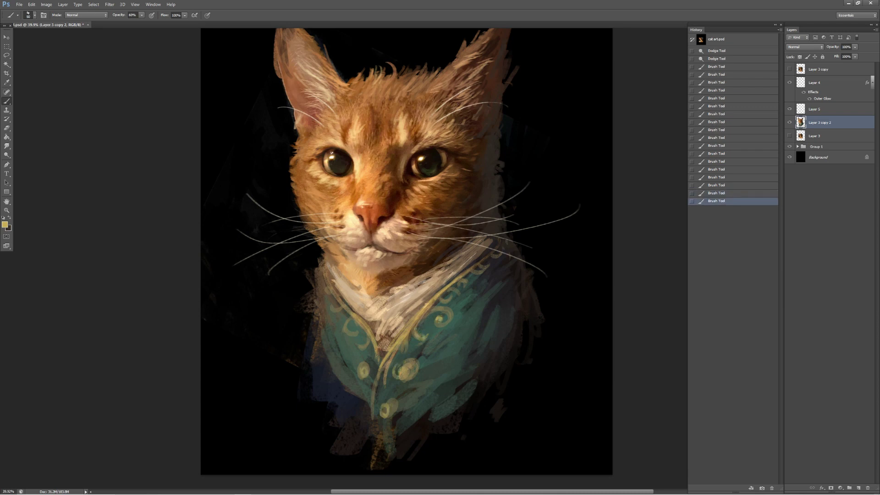
pyautogui.moveTo(449, 292)
pyautogui.mouseDown()
pyautogui.moveTo(456, 287)
pyautogui.moveTo(445, 291)
pyautogui.mouseUp()
pyautogui.moveTo(374, 296); pyautogui.dragTo(390, 291)
# - Sample darker browns and compare before-and-after states of the recent strokes
pyautogui.keyDown('alt'); pyautogui.click(418, 267); pyautogui.keyUp('alt')
pyautogui.hotkey('ctrl', 'z')
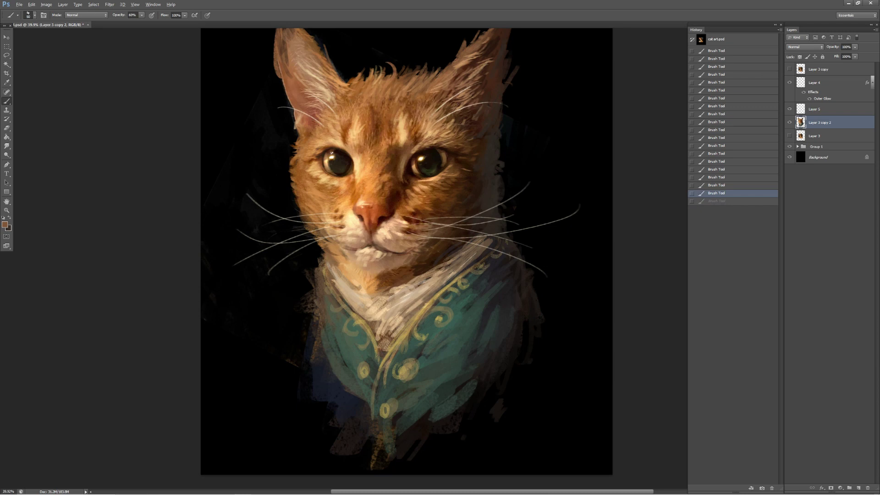
pyautogui.hotkey('ctrl', 'z')
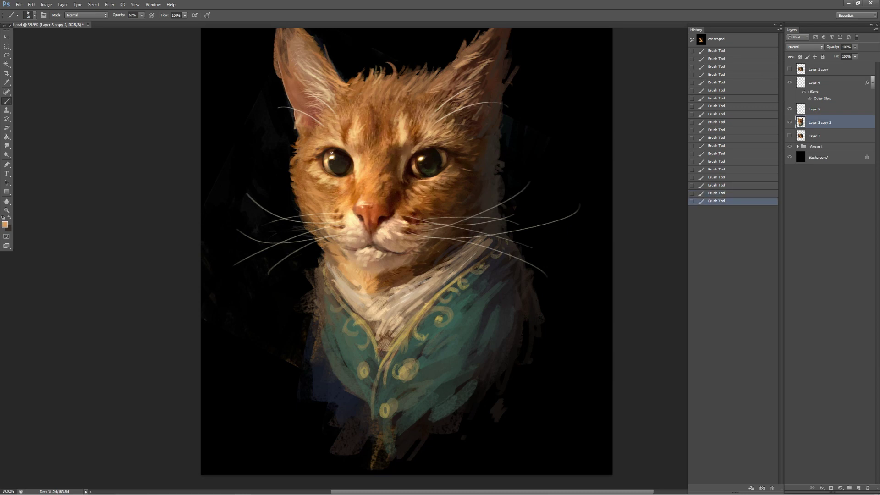
pyautogui.keyDown('alt'); pyautogui.click(448, 143); pyautogui.keyUp('alt')
pyautogui.keyDown('alt'); pyautogui.click(478, 199); pyautogui.keyUp('alt')
pyautogui.hotkey('ctrl', 'alt', 'z')
pyautogui.hotkey('ctrl', 'alt', 'z')
pyautogui.hotkey('ctrl', 'shift', 'z')
pyautogui.hotkey('ctrl', 'shift', 'z')
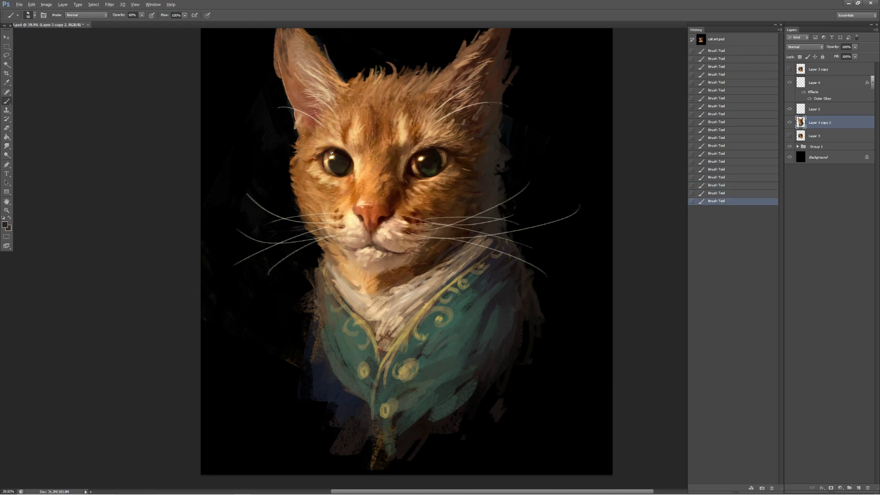
pyautogui.hotkey('ctrl', 'alt', 'z')
pyautogui.hotkey('ctrl', 'alt', 'z')
pyautogui.hotkey('ctrl', 'alt', 'z')
pyautogui.hotkey('ctrl', 'shift', 'z')
pyautogui.hotkey('ctrl', 'shift', 'z')
pyautogui.hotkey('ctrl', 'shift', 'z')
# - Check the brush presets, sample orange-tan from the cheek, and undo a stroke
pyautogui.rightClick(478, 200)
pyautogui.press('Escape')
pyautogui.keyDown('alt'); pyautogui.click(305, 172); pyautogui.keyUp('alt')
pyautogui.hotkey('ctrl', 'z')
# - Paint a darker orange fur stroke near the eye, undoing a follow-up stroke
pyautogui.keyDown('alt'); pyautogui.click(303, 156); pyautogui.keyUp('alt')
pyautogui.moveTo(321, 174); pyautogui.dragTo(340, 183)
pyautogui.keyDown('alt'); pyautogui.click(354, 182); pyautogui.keyUp('alt')
pyautogui.hotkey('ctrl', 'z')
pyautogui.hotkey('ctrl', 'z')
pyautogui.hotkey('ctrl', 'z')
pyautogui.hotkey('ctrl', 'z')
# - Brighten forehead fur and paint lighter fur along the right ear edge
pyautogui.keyDown('alt'); pyautogui.click(389, 85); pyautogui.keyUp('alt')
pyautogui.keyDown('alt'); pyautogui.click(364, 75); pyautogui.keyUp('alt')
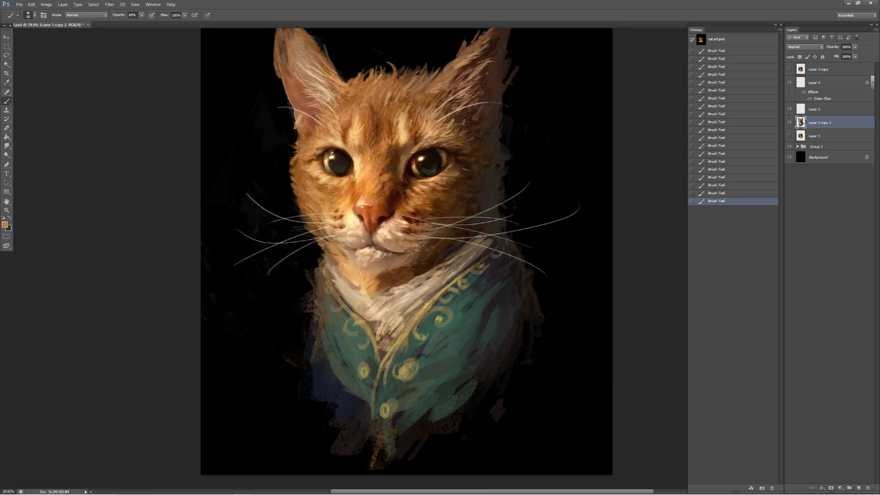
pyautogui.keyDown('alt'); pyautogui.click(455, 57); pyautogui.keyUp('alt')
pyautogui.moveTo(468, 46); pyautogui.dragTo(487, 29)
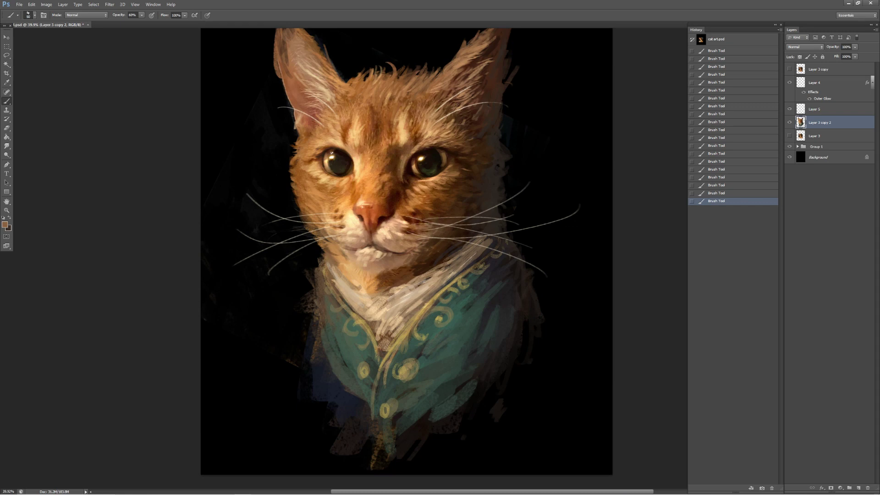
# - Zoom out to view the whole painting, then zoom back in on the portrait
pyautogui.press('z')
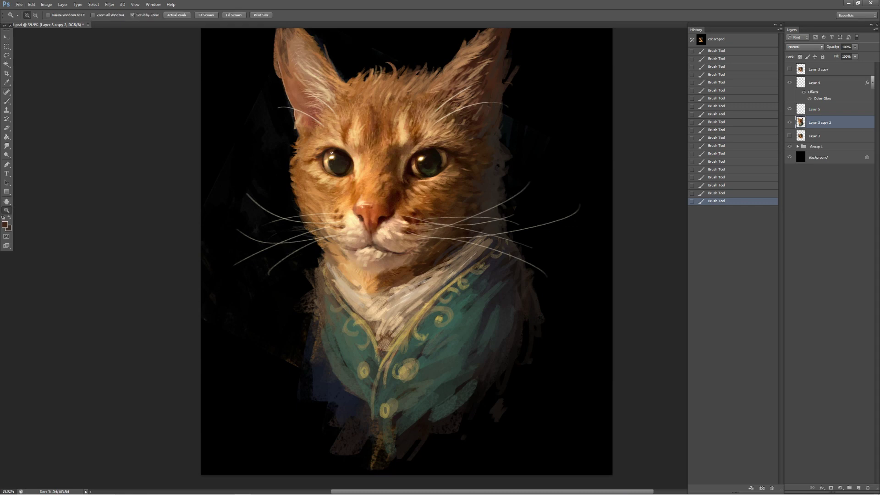
pyautogui.moveTo(447, 252); pyautogui.dragTo(404, 251)
pyautogui.moveTo(448, 278); pyautogui.dragTo(508, 278)
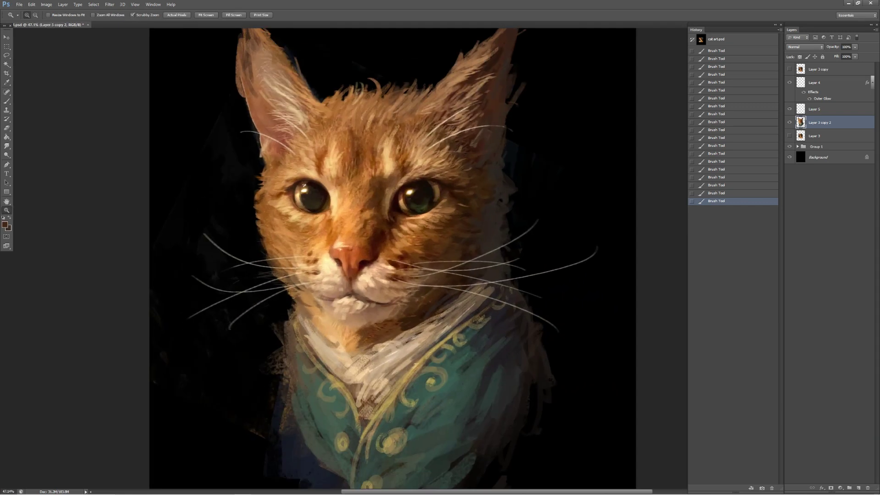
# - Sample fur colours and try a small dark stroke near the right eye, then undo it
pyautogui.press('b')
pyautogui.keyDown('alt'); pyautogui.click(414, 223); pyautogui.keyUp('alt')
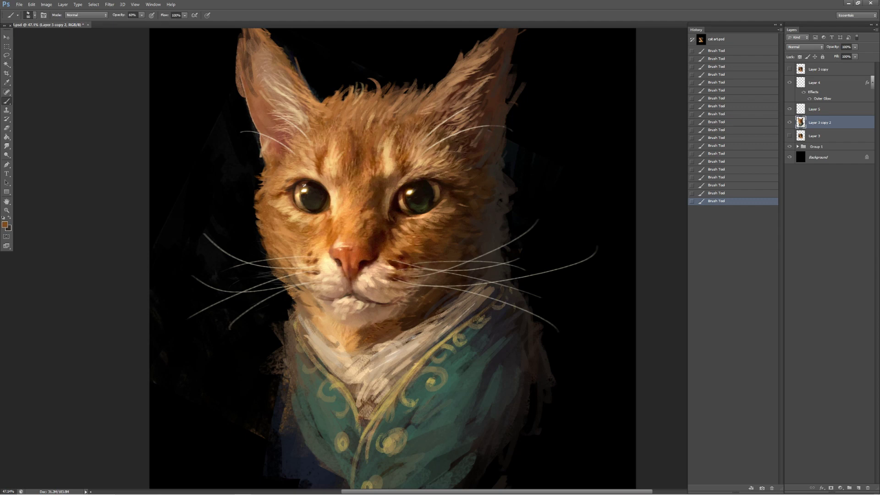
pyautogui.hotkey('ctrl', 'z')
pyautogui.keyDown('alt'); pyautogui.click(422, 215); pyautogui.keyUp('alt')
pyautogui.moveTo(418, 215); pyautogui.dragTo(430, 216)
pyautogui.hotkey('ctrl', 'z')
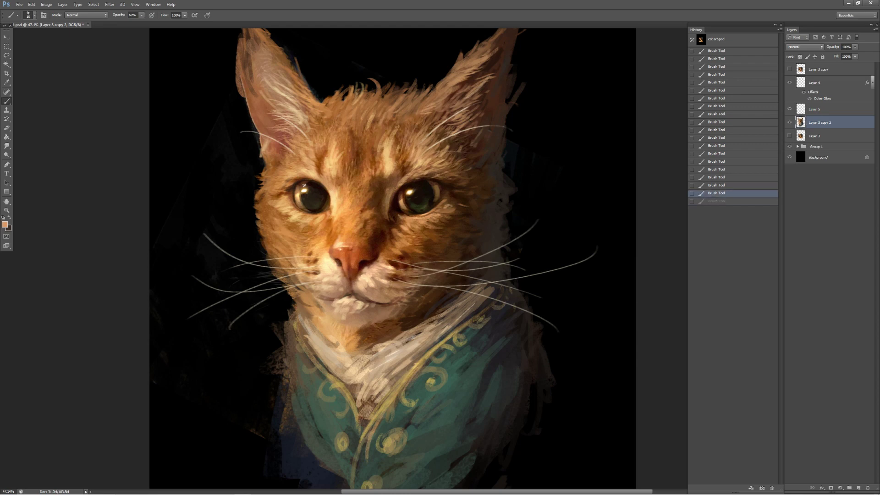
pyautogui.hotkey('ctrl', 'z')
# - Sample reddish-brown and orange-tan fur near the right eye, stepping back and forward through strokes
pyautogui.hotkey('ctrl', 'z')
pyautogui.hotkey('ctrl', 'z')
pyautogui.hotkey('ctrl', 'z')
pyautogui.keyDown('alt'); pyautogui.click(294, 201); pyautogui.keyUp('alt')
pyautogui.hotkey('ctrl', 'z')
pyautogui.hotkey('ctrl', 'alt', 'z')
pyautogui.hotkey('ctrl', 'alt', 'z')
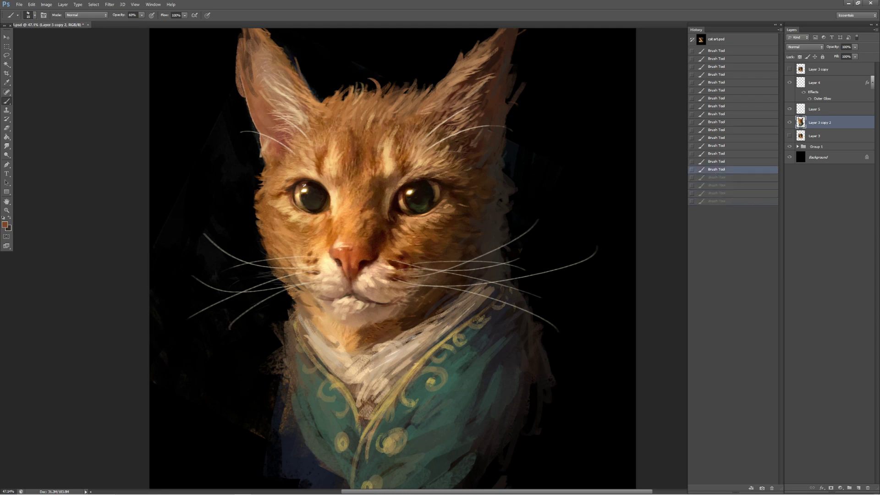
pyautogui.hotkey('ctrl', 'z')
pyautogui.hotkey('ctrl', 'z')
pyautogui.hotkey('ctrl', 'shift', 'z')
pyautogui.hotkey('ctrl', 'shift', 'z')
pyautogui.hotkey('ctrl', 'shift', 'z')
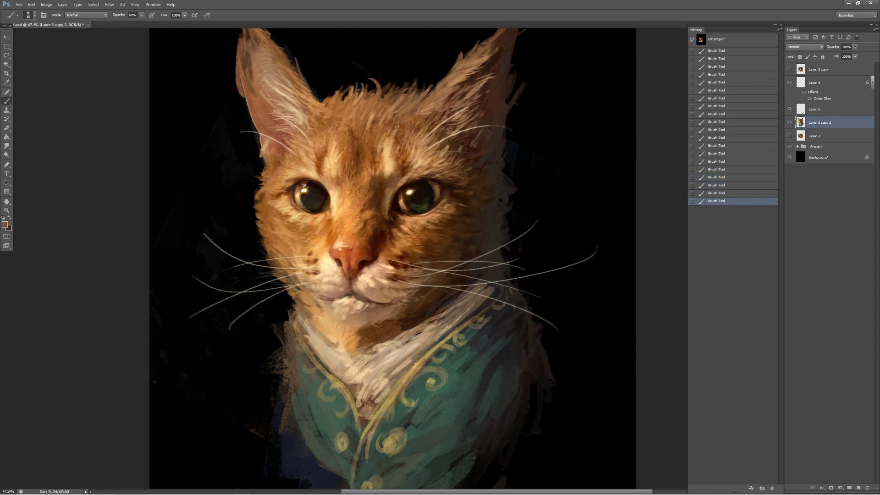
pyautogui.keyDown('alt'); pyautogui.click(401, 176); pyautogui.keyUp('alt')
# - Zoom out to see the whole portrait, then sample a dark colour and drop unwanted strokes
pyautogui.hotkey('ctrl', 'z')
pyautogui.hotkey('ctrl', 'z')
pyautogui.press('z')
pyautogui.moveTo(474, 204)
pyautogui.mouseDown()
pyautogui.moveTo(413, 204)
pyautogui.moveTo(458, 204)
pyautogui.mouseUp()
pyautogui.press('b')
pyautogui.hotkey('ctrl', 'z')
pyautogui.keyDown('alt'); pyautogui.click(526, 330); pyautogui.keyUp('alt')
pyautogui.hotkey('ctrl', 'z')
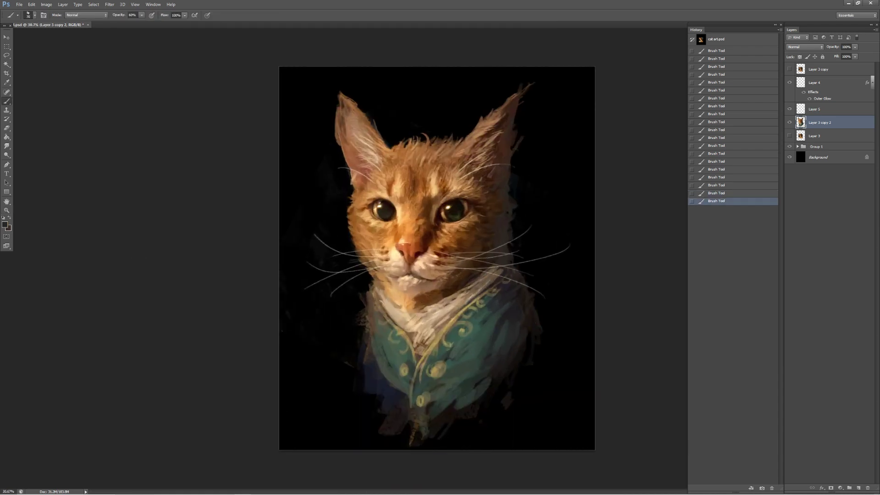
pyautogui.hotkey('ctrl', 'z')
pyautogui.hotkey('ctrl', 'z')
# - Paint loose teal coat strokes at the lower-left and lower-right edges, undoing weak ones
pyautogui.moveTo(394, 440); pyautogui.dragTo(367, 403)
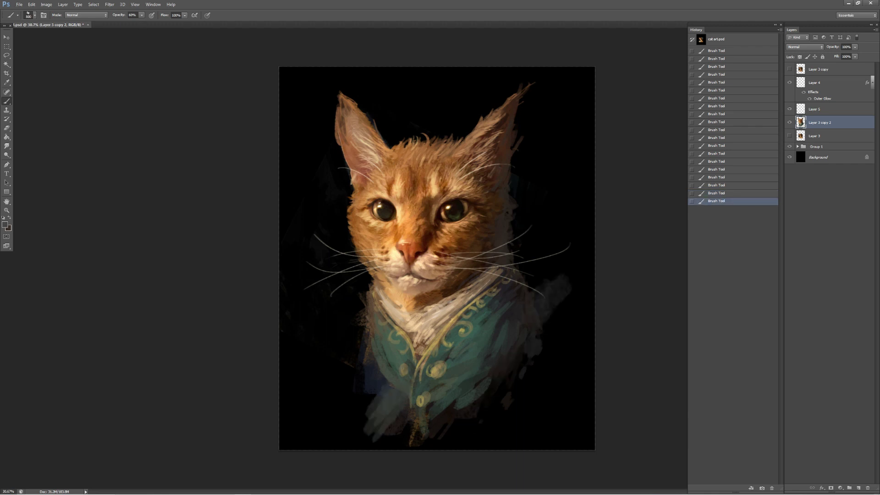
pyautogui.moveTo(390, 362); pyautogui.dragTo(362, 412)
pyautogui.hotkey('ctrl', 'z')
pyautogui.moveTo(468, 376)
pyautogui.mouseDown()
pyautogui.moveTo(504, 412)
pyautogui.moveTo(527, 373)
pyautogui.moveTo(509, 385)
pyautogui.mouseUp()
pyautogui.moveTo(541, 352); pyautogui.dragTo(506, 392)
pyautogui.moveTo(367, 352); pyautogui.dragTo(353, 316)
pyautogui.hotkey('ctrl', 'alt', 'z')
pyautogui.hotkey('ctrl', 'alt', 'z')
# - Add strokes across the coat's lower centre and left edge, plus beside the right cheek
pyautogui.moveTo(445, 444); pyautogui.dragTo(472, 414)
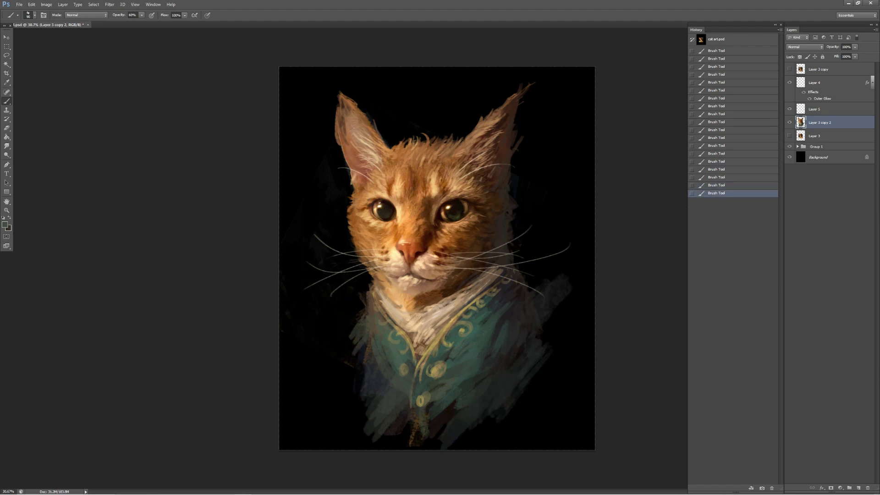
pyautogui.moveTo(481, 355); pyautogui.dragTo(456, 389)
pyautogui.hotkey('ctrl', 'z')
pyautogui.hotkey('ctrl', 'z')
pyautogui.moveTo(340, 372); pyautogui.dragTo(351, 358)
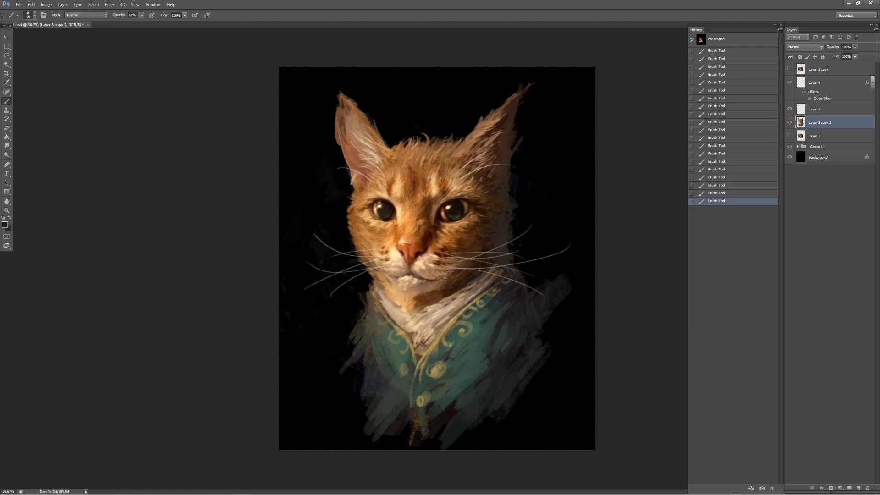
pyautogui.moveTo(509, 232); pyautogui.dragTo(530, 212)
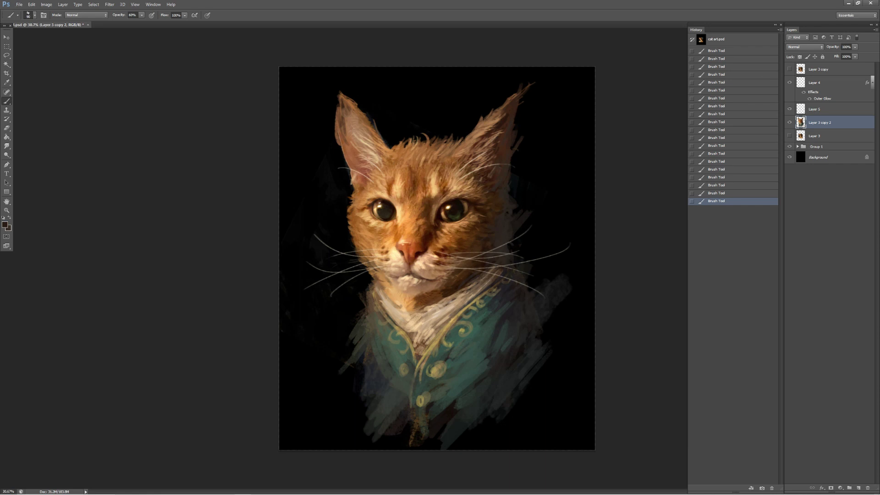
# - Zoom in slightly and sample darker brown and light orange fur colours
pyautogui.press('z')
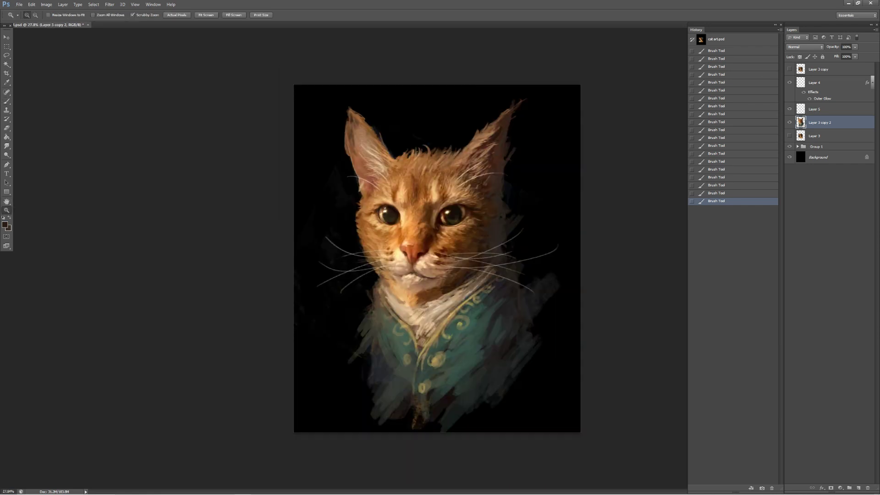
pyautogui.moveTo(435, 257); pyautogui.dragTo(458, 257)
pyautogui.press('b')
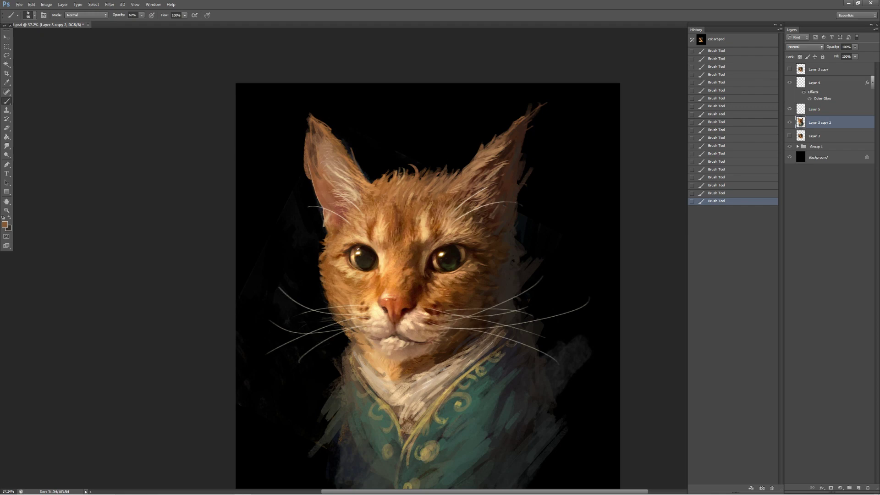
pyautogui.keyDown('alt'); pyautogui.click(502, 132); pyautogui.keyUp('alt')
pyautogui.keyDown('alt'); pyautogui.click(410, 197); pyautogui.keyUp('alt')
pyautogui.keyDown('alt'); pyautogui.click(377, 211); pyautogui.keyUp('alt')
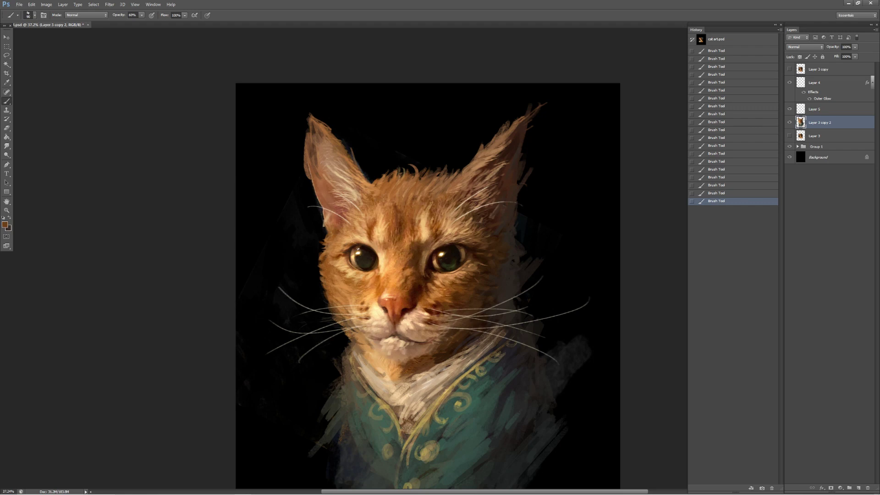
pyautogui.hotkey('ctrl', 'z')
# - Dab light orange onto the lower chest, retrying with undo, then sample dark brown
pyautogui.click(394, 357)
pyautogui.hotkey('ctrl', 'z')
pyautogui.keyDown('alt'); pyautogui.click(415, 378); pyautogui.keyUp('alt')
pyautogui.click(414, 378)
pyautogui.keyDown('alt'); pyautogui.click(419, 377); pyautogui.keyUp('alt')
pyautogui.click(421, 377)
pyautogui.hotkey('ctrl', 'z')
pyautogui.click(390, 385)
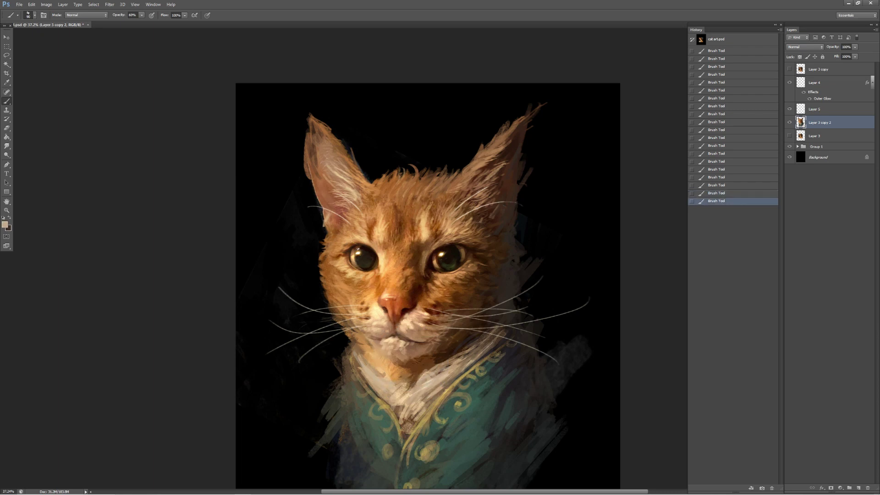
pyautogui.keyDown('alt'); pyautogui.click(428, 389); pyautogui.keyUp('alt')
# - Rework the white collar and chest with small light and dark brown strokes
pyautogui.moveTo(435, 378); pyautogui.dragTo(415, 406)
pyautogui.keyDown('alt'); pyautogui.click(426, 380); pyautogui.keyUp('alt')
pyautogui.moveTo(390, 378); pyautogui.dragTo(375, 398)
pyautogui.keyDown('alt'); pyautogui.click(376, 373); pyautogui.keyUp('alt')
pyautogui.moveTo(373, 366); pyautogui.dragTo(387, 387)
pyautogui.moveTo(426, 357); pyautogui.dragTo(458, 368)
pyautogui.keyDown('alt'); pyautogui.click(447, 360); pyautogui.keyUp('alt')
# - Undo the last stroke, zoom out and back, and sample the orange-tan at the chin
pyautogui.hotkey('ctrl', 'z')
pyautogui.press('z')
pyautogui.moveTo(458, 229)
pyautogui.mouseDown()
pyautogui.moveTo(439, 229)
pyautogui.moveTo(490, 243)
pyautogui.mouseUp()
pyautogui.press('b')
pyautogui.keyDown('alt'); pyautogui.click(409, 291); pyautogui.keyUp('alt')
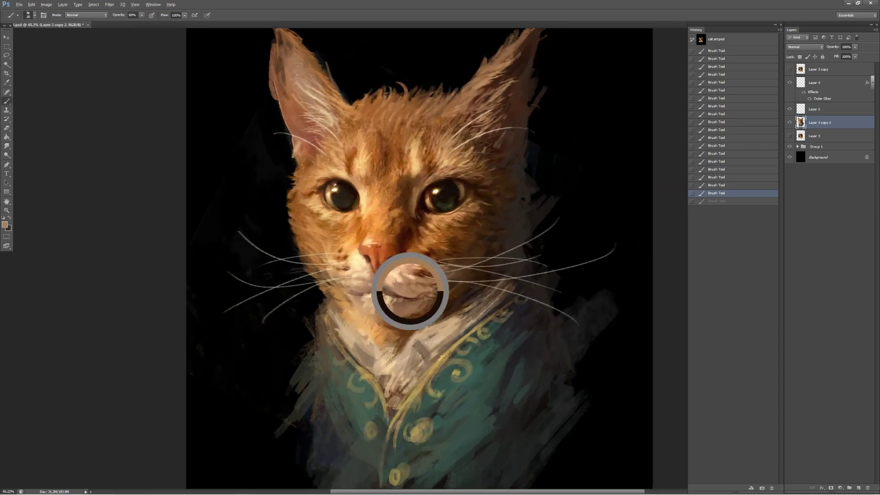
# - Sample cream and dark olive near the right eye, then choose olive green in the Color Picker
pyautogui.hotkey('ctrl', 'z')
pyautogui.hotkey('ctrl', 'z')
pyautogui.hotkey('ctrl', 'z')
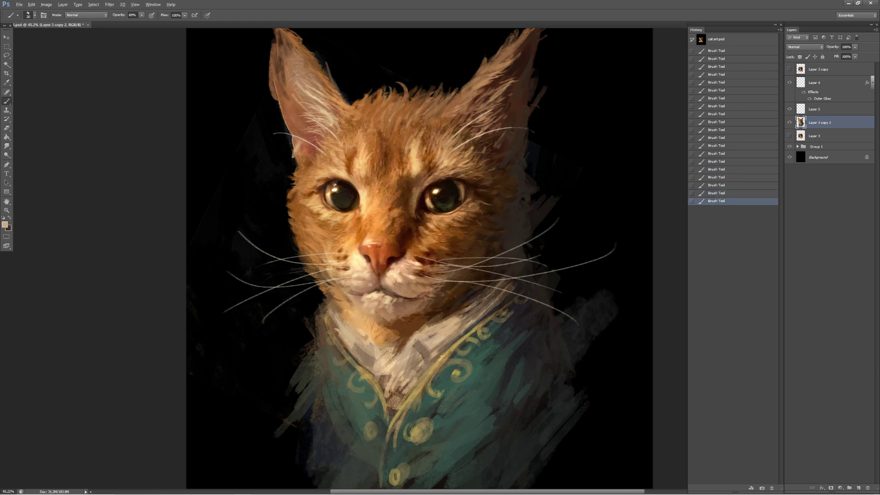
pyautogui.keyDown('alt'); pyautogui.click(438, 190); pyautogui.keyUp('alt')
pyautogui.keyDown('alt'); pyautogui.click(450, 204); pyautogui.keyUp('alt')
pyautogui.click(5, 224)
pyautogui.click(403, 184)
pyautogui.click(516, 133)
# - Sample orange-brown and dark brown fur and retry the stroke at the ear tip
pyautogui.press('z')
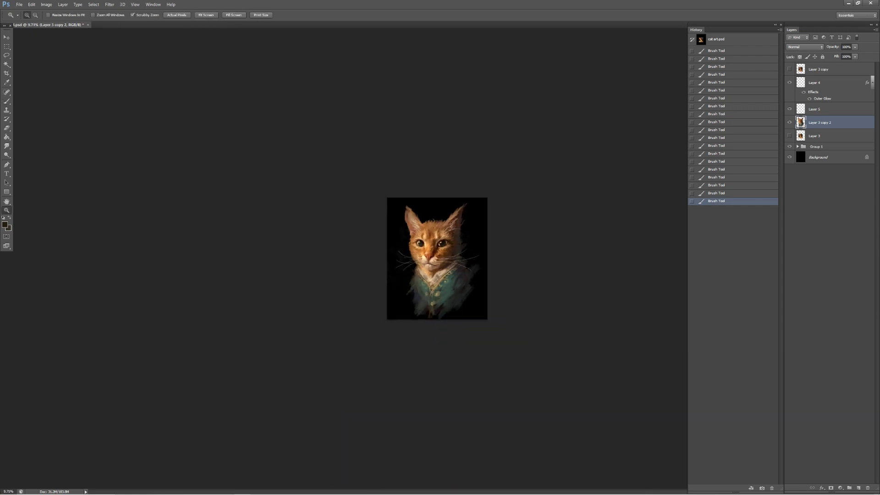
pyautogui.moveTo(419, 257); pyautogui.dragTo(410, 256)
pyautogui.press('b')
pyautogui.keyDown('alt'); pyautogui.click(456, 182); pyautogui.keyUp('alt')
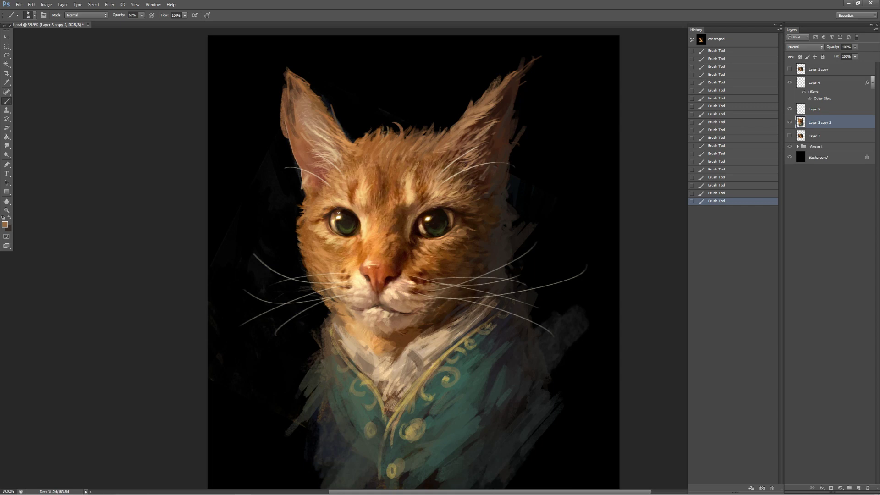
pyautogui.keyDown('alt'); pyautogui.click(458, 183); pyautogui.keyUp('alt')
pyautogui.hotkey('ctrl', 'z')
pyautogui.hotkey('ctrl', 'z')
pyautogui.hotkey('ctrl', 'z')
pyautogui.hotkey('ctrl', 'z')
pyautogui.keyDown('alt'); pyautogui.click(317, 134); pyautogui.keyUp('alt')
pyautogui.keyDown('alt'); pyautogui.click(296, 99); pyautogui.keyUp('alt')
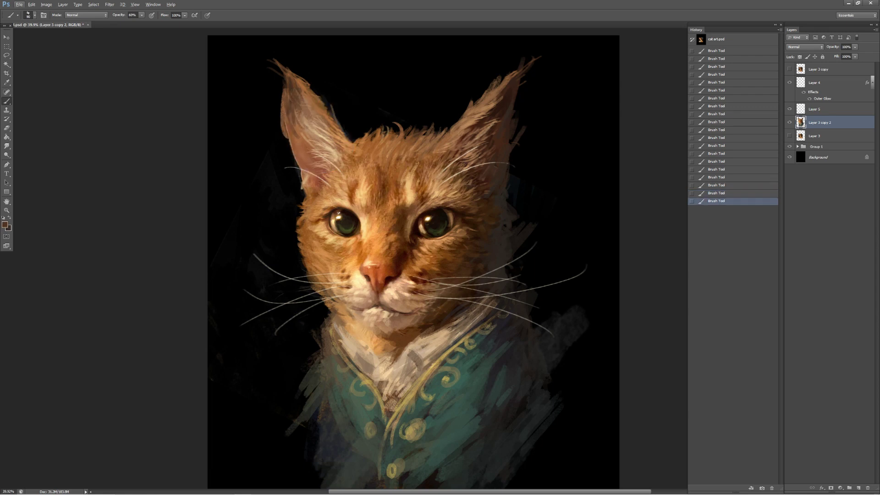
# - Sample the right eye colour, shrink the brush from 90 to 70, and zoom in on the face
pyautogui.keyDown('alt'); pyautogui.click(461, 235); pyautogui.keyUp('alt')
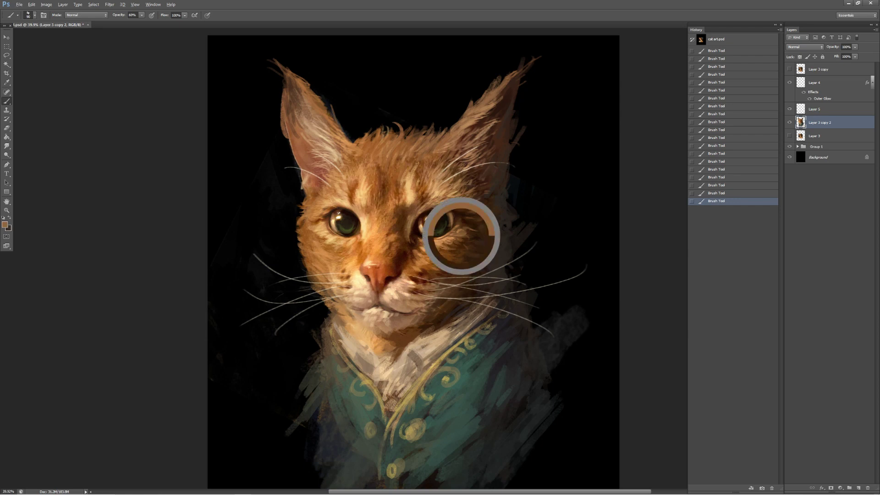
pyautogui.press('[')
pyautogui.press('[')
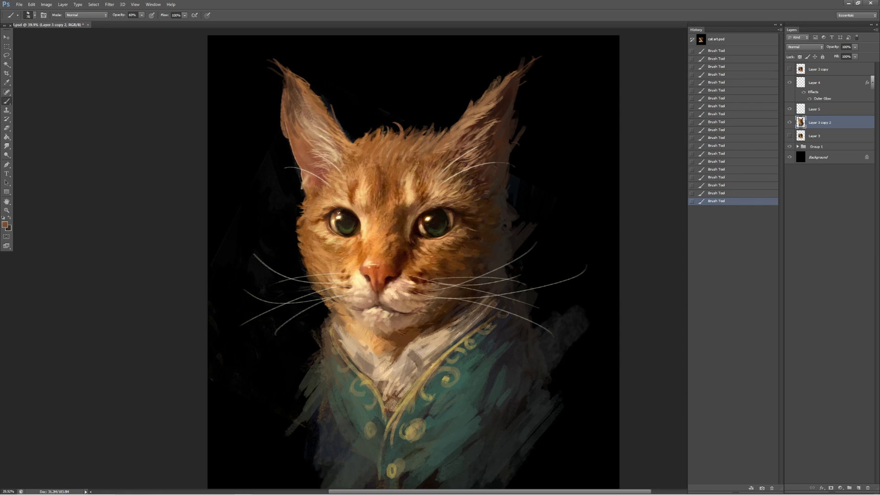
pyautogui.press('z')
pyautogui.moveTo(437, 258); pyautogui.dragTo(413, 258)
pyautogui.moveTo(437, 232)
pyautogui.mouseDown()
pyautogui.moveTo(481, 232)
pyautogui.moveTo(444, 232)
pyautogui.moveTo(462, 232)
pyautogui.mouseUp()
pyautogui.press('b')
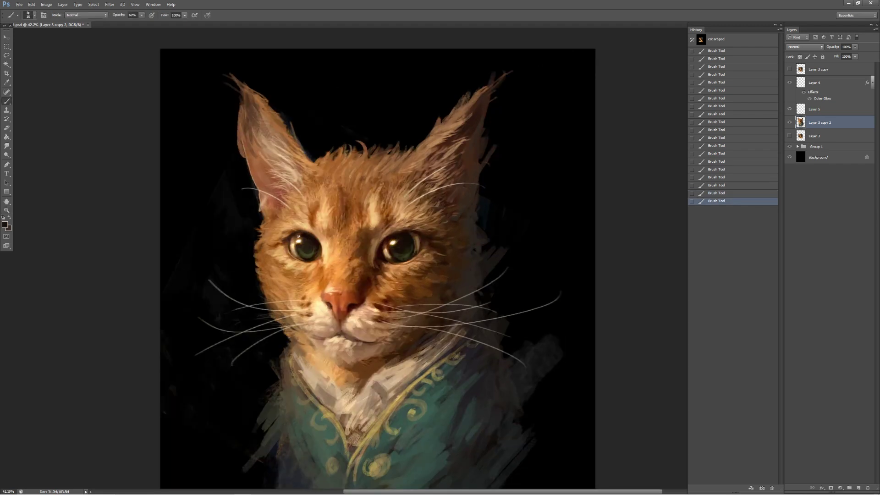
# - Undo the last stroke, sample orange-brown fur, and zoom out to the whole painting
pyautogui.hotkey('ctrl', 'z')
pyautogui.hotkey('ctrl', 'z')
pyautogui.scroll(3, 316, 325)
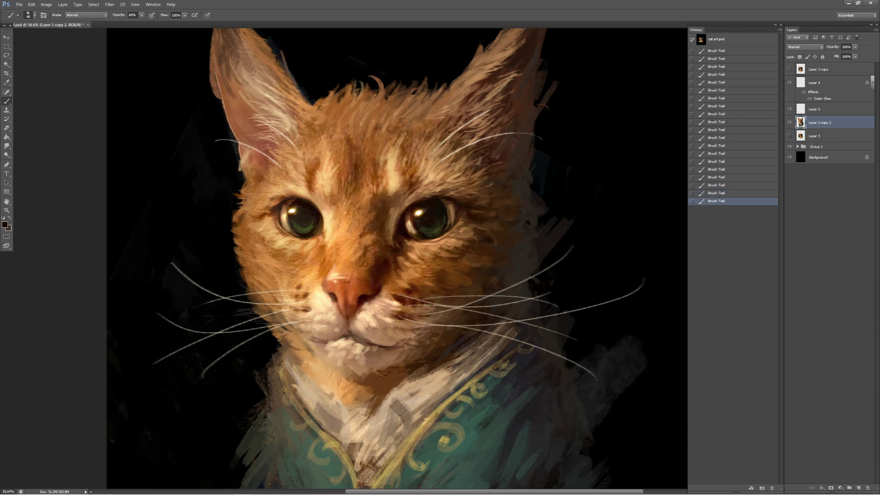
pyautogui.keyDown('alt'); pyautogui.click(290, 203); pyautogui.keyUp('alt')
pyautogui.press('z')
pyautogui.scroll(-5, 397, 260)
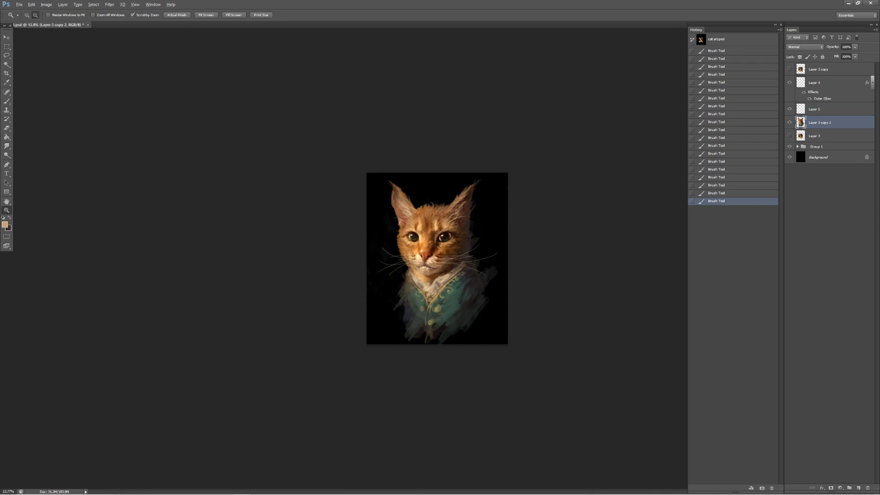
# - Sample light beige and paint light fur strokes inside the cat's left ear
pyautogui.scroll(3, 447, 246)
pyautogui.press('b')
pyautogui.hotkey('ctrl', 'z')
pyautogui.hotkey('ctrl', 'z')
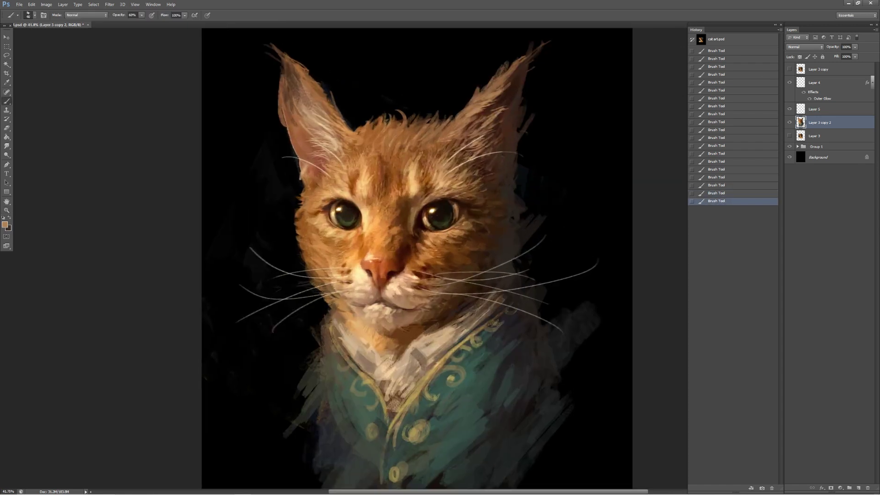
pyautogui.hotkey('ctrl', 'z')
pyautogui.hotkey('ctrl', 'z')
pyautogui.keyDown('alt'); pyautogui.click(326, 127); pyautogui.keyUp('alt')
pyautogui.moveTo(323, 115); pyautogui.dragTo(303, 96)
# - Sample forehead orange and erase three patches on the cat's forehead
pyautogui.keyDown('alt'); pyautogui.click(363, 157); pyautogui.keyUp('alt')
pyautogui.press('e')
pyautogui.click(378, 120)
pyautogui.click(401, 118)
pyautogui.click(383, 123)
# - Repaint the erased forehead patches at 40% brush opacity, then sample light orange
pyautogui.press('b')
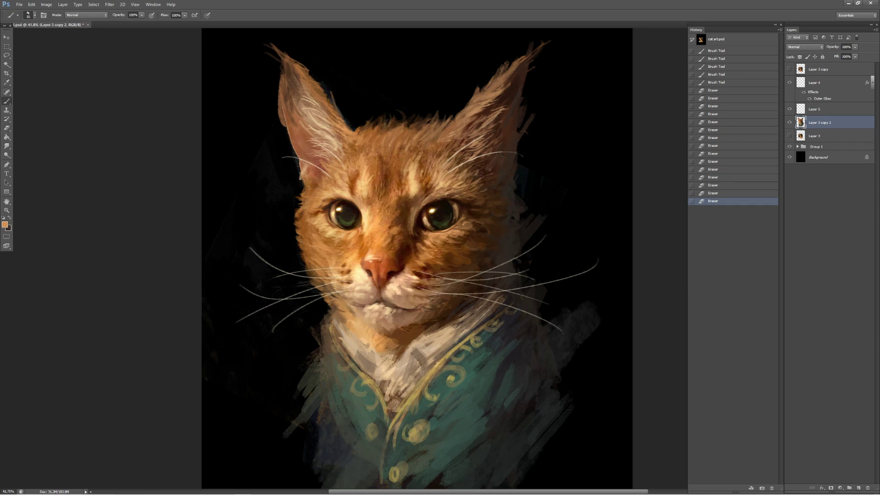
pyautogui.click(382, 123)
pyautogui.click(387, 124)
pyautogui.press('4')
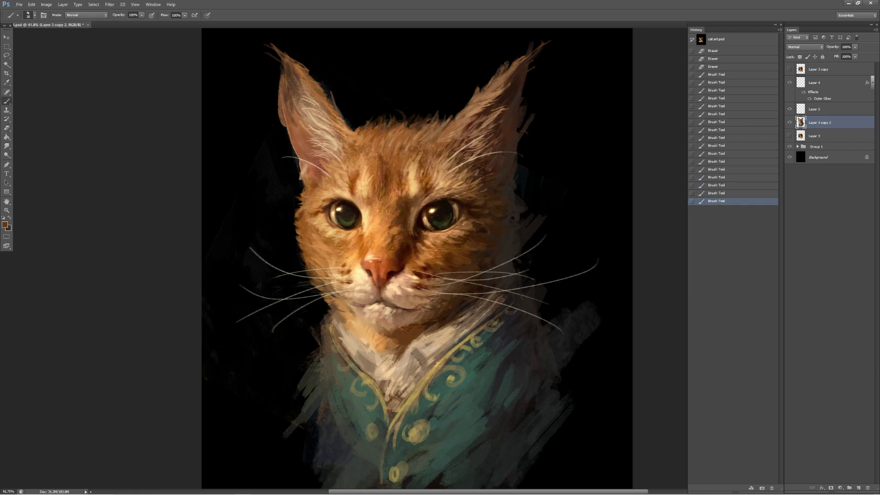
pyautogui.keyDown('alt'); pyautogui.click(385, 123); pyautogui.keyUp('alt')
pyautogui.click(385, 123)
pyautogui.keyDown('alt'); pyautogui.click(351, 131); pyautogui.keyUp('alt')
pyautogui.hotkey('ctrl', 'z')
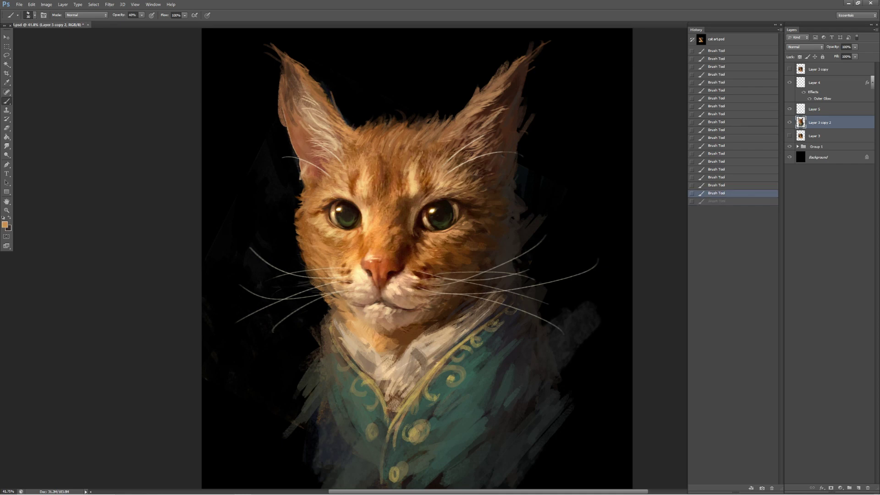
# - Undo and redo recent strokes to compare them, stepping back three strokes
pyautogui.hotkey('ctrl', 'z')
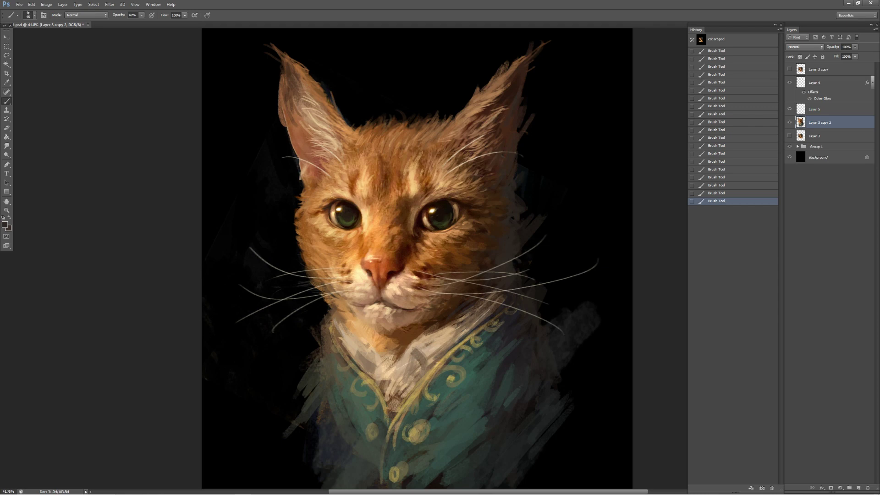
pyautogui.hotkey('ctrl', 'z')
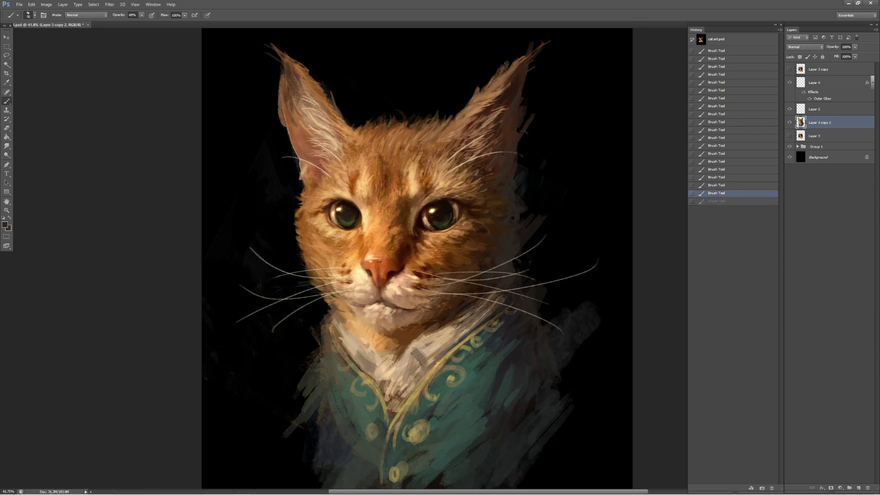
pyautogui.hotkey('ctrl', 'z')
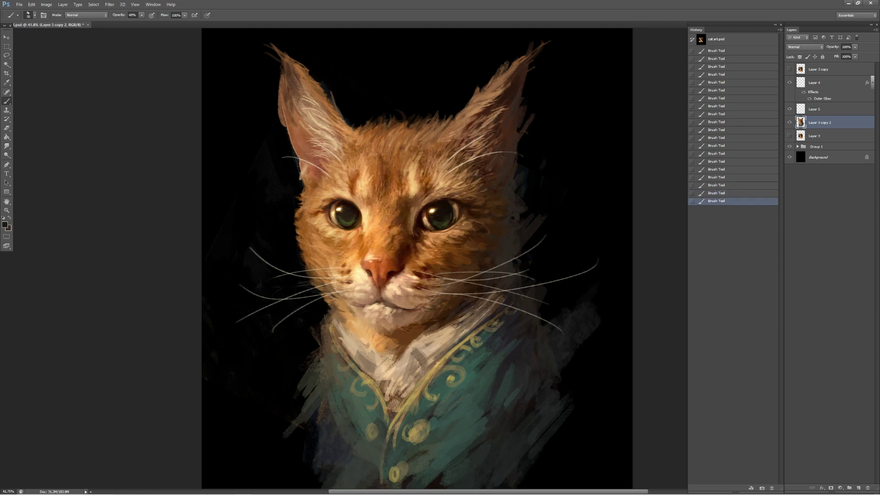
pyautogui.press('7')
pyautogui.hotkey('ctrl', 'z')
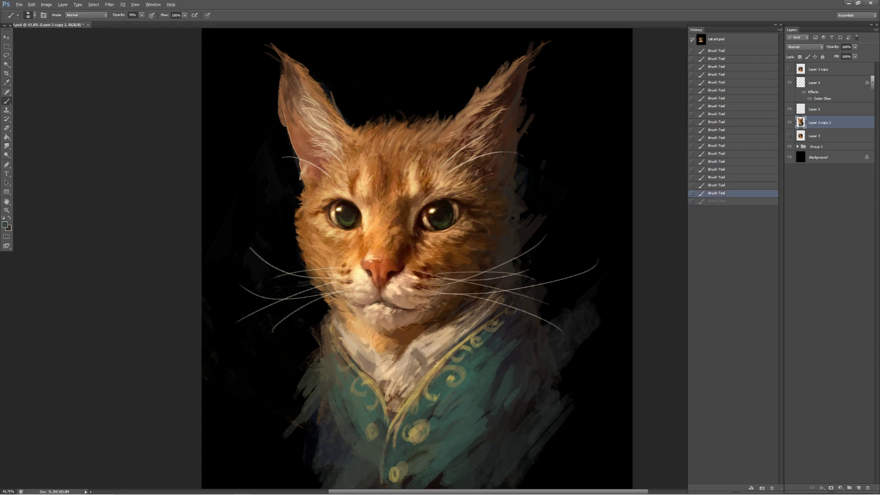
pyautogui.hotkey('ctrl', 'z')
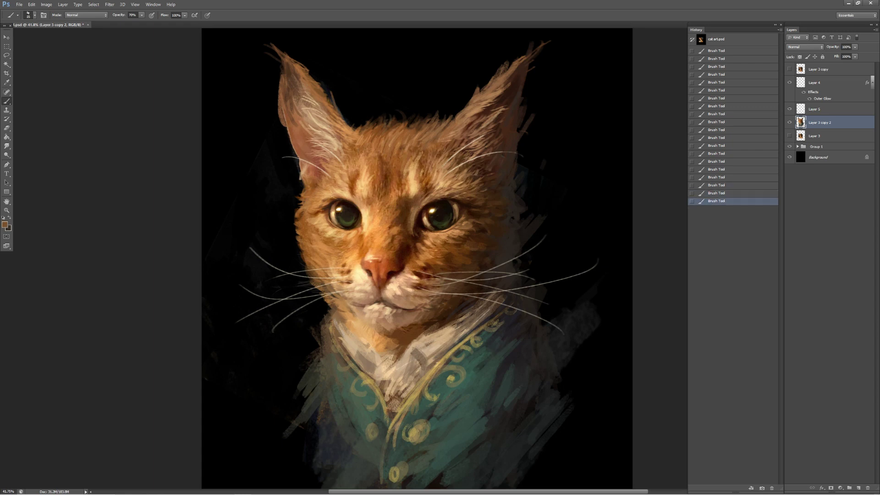
pyautogui.hotkey('ctrl', 'alt', 'z')
pyautogui.hotkey('ctrl', 'alt', 'z')
pyautogui.hotkey('ctrl', 'alt', 'z')
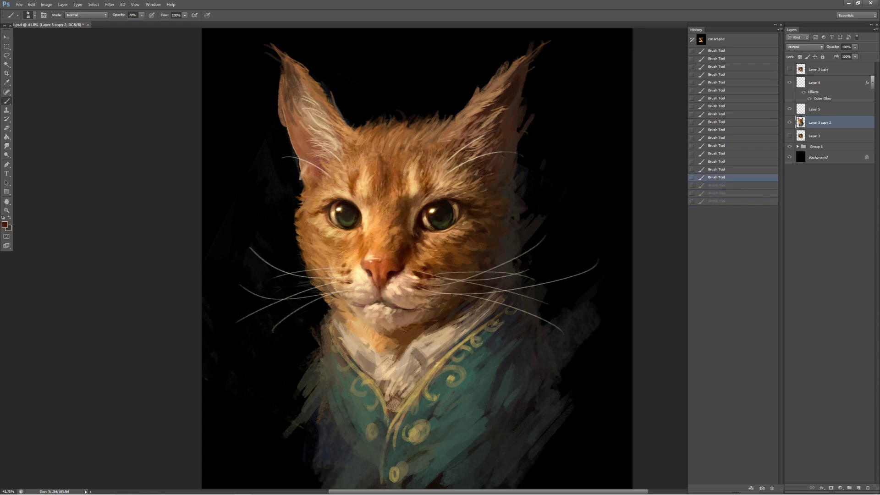
# - Add small highlight touches near the cat's eye, keeping only the ones that work
pyautogui.click(322, 212)
pyautogui.click(322, 213)
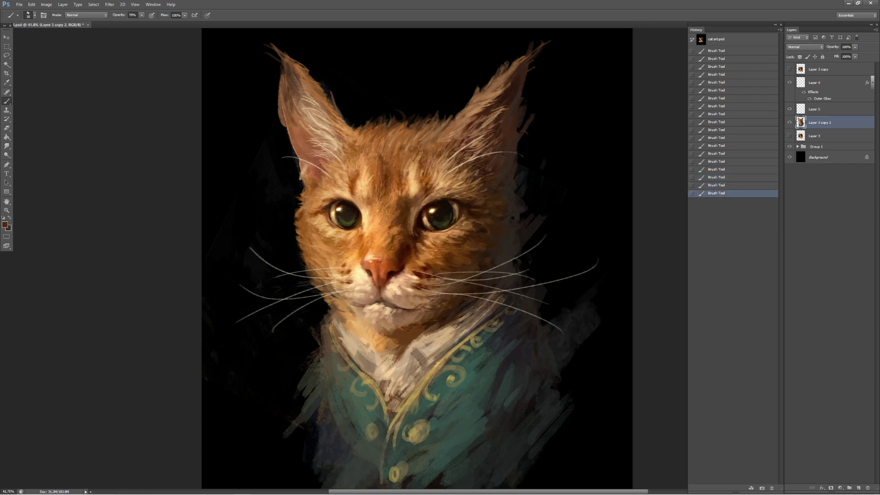
pyautogui.hotkey('ctrl', 'z')
pyautogui.hotkey('ctrl', 'z')
pyautogui.hotkey('ctrl', 'z')
pyautogui.hotkey('ctrl', 'z')
pyautogui.hotkey('ctrl', 'z')
pyautogui.hotkey('ctrl', 'z')
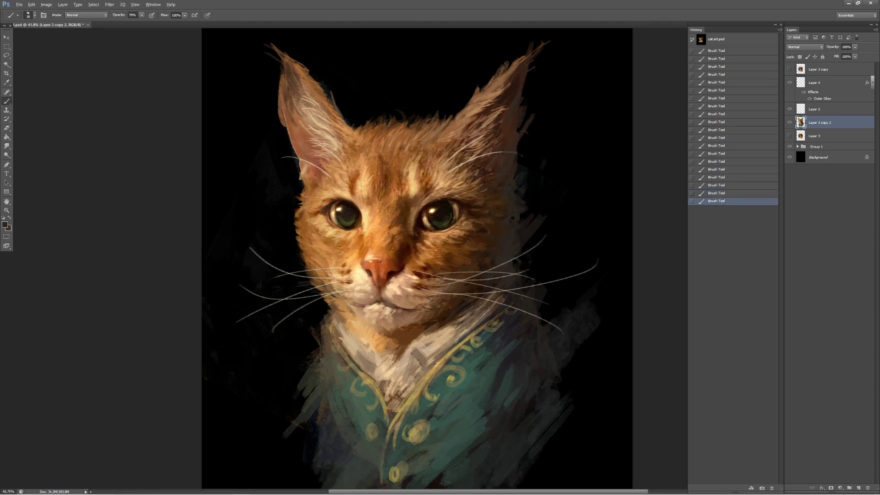
pyautogui.hotkey('ctrl', 'z')
pyautogui.hotkey('ctrl', 'z')
pyautogui.hotkey('ctrl', 'z')
pyautogui.hotkey('ctrl', 'z')
pyautogui.hotkey('ctrl', 'z')
pyautogui.hotkey('ctrl', 'z')
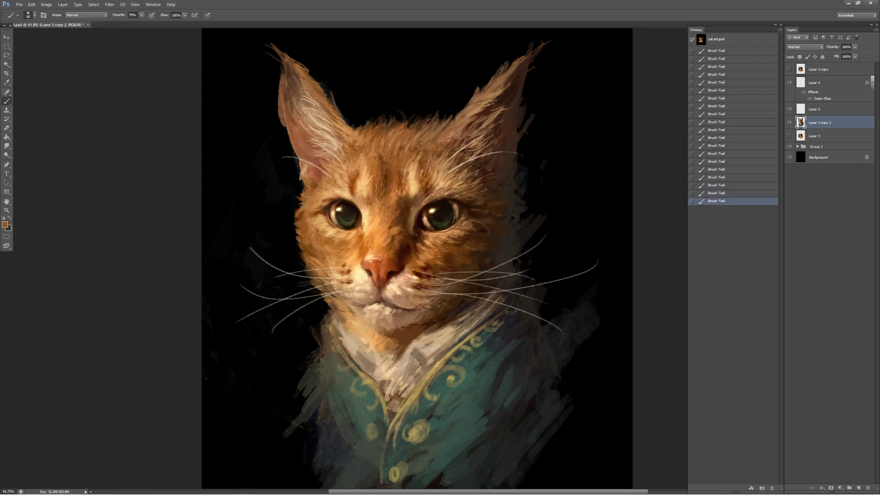
pyautogui.hotkey('ctrl', 'alt', 'z')
pyautogui.hotkey('ctrl', 'alt', 'z')
pyautogui.hotkey('ctrl', 'shift', 'z')
pyautogui.hotkey('ctrl', 'shift', 'z')
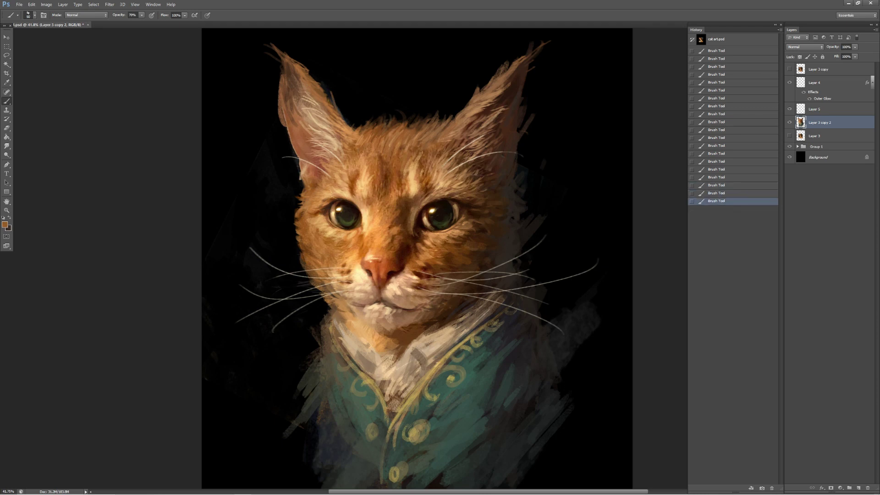
pyautogui.hotkey('ctrl', 'alt', 'z')
pyautogui.hotkey('ctrl', 'shift', 'z')
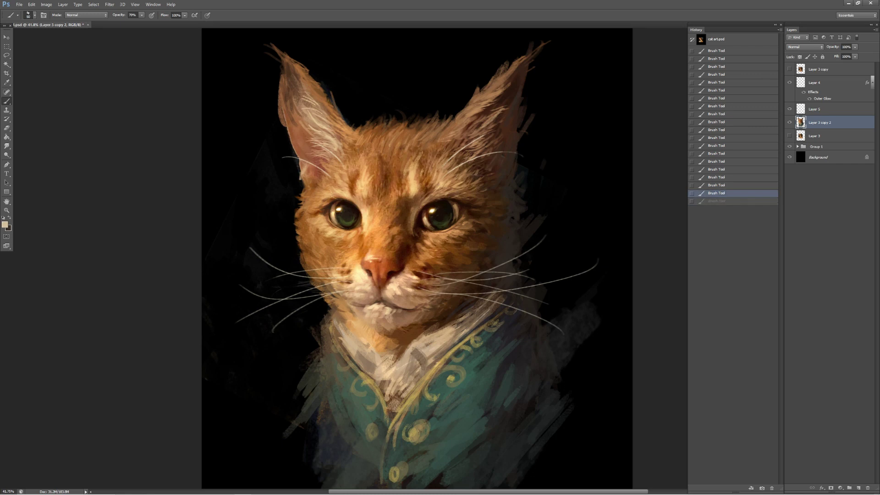
# - Sample the mouth colour and toggle recent strokes on and off to compare
pyautogui.keyDown('alt'); pyautogui.click(338, 295); pyautogui.keyUp('alt')
pyautogui.hotkey('ctrl', 'alt', 'z')
pyautogui.hotkey('ctrl', 'shift', 'z')
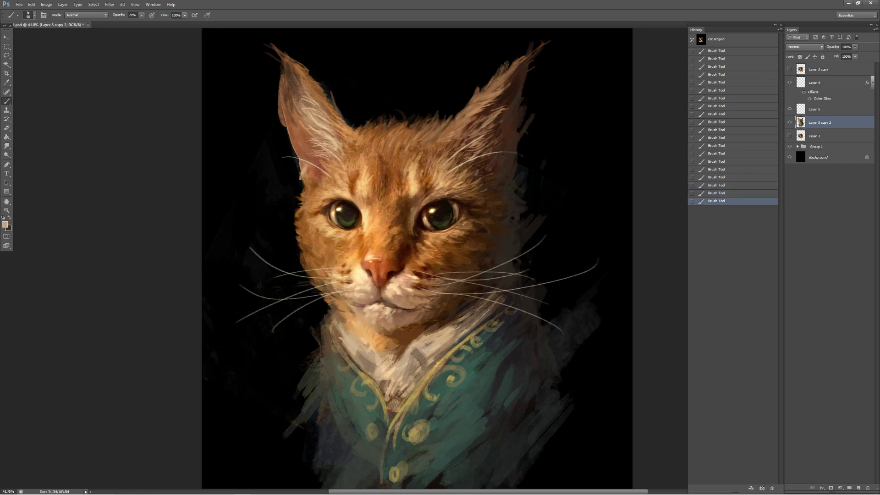
pyautogui.hotkey('ctrl', 'alt', 'z')
pyautogui.hotkey('ctrl', 'shift', 'z')
pyautogui.hotkey('ctrl', 'alt', 'z')
pyautogui.hotkey('ctrl', 'alt', 'z')
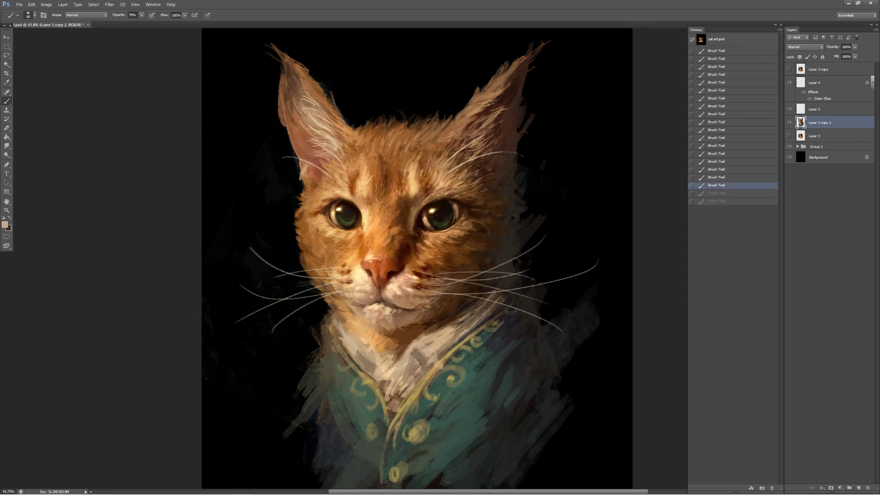
pyautogui.hotkey('ctrl', 'shift', 'z')
pyautogui.hotkey('ctrl', 'shift', 'z')
# - Compare the collar with and without its latest touch-ups by stepping through History
pyautogui.hotkey('ctrl', 'alt', 'z')
pyautogui.hotkey('ctrl', 'shift', 'z')
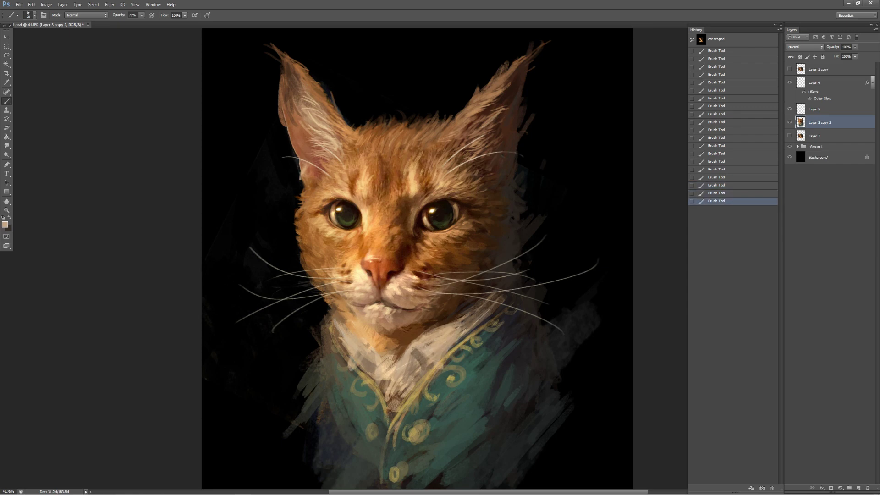
pyautogui.hotkey('ctrl', 'alt', 'z')
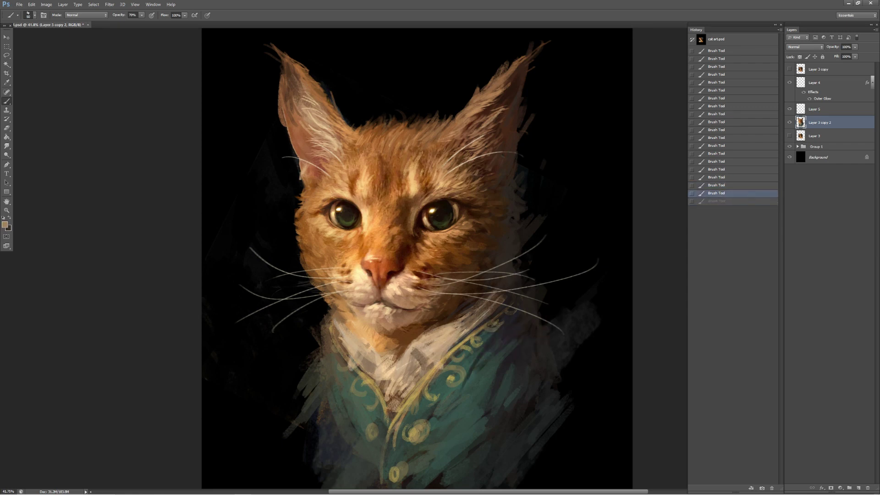
pyautogui.hotkey('ctrl', 'shift', 'z')
pyautogui.hotkey('ctrl', 'alt', 'z')
pyautogui.hotkey('ctrl', 'shift', 'z')
pyautogui.hotkey('ctrl', 'alt', 'z')
pyautogui.hotkey('ctrl', 'shift', 'z')
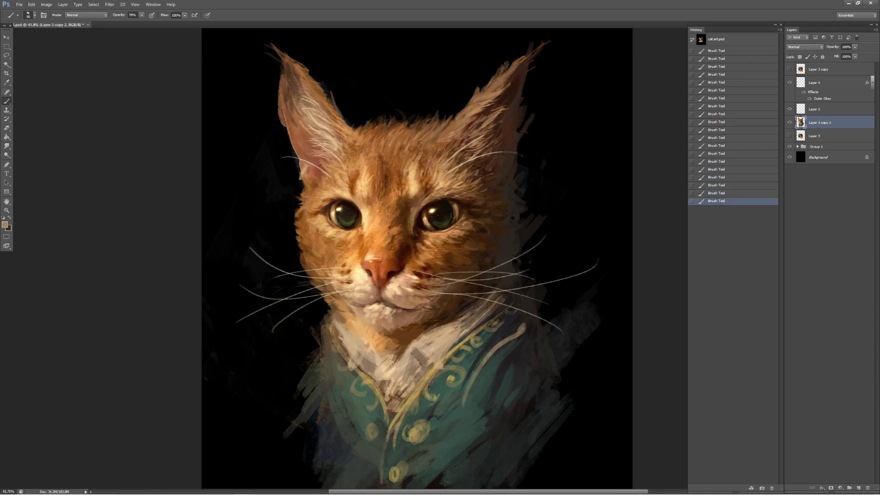
# - Keep the dark lapel strokes on the teal coat after comparing the coat with and without them
pyautogui.hotkey('ctrl', 'alt', 'z')
pyautogui.hotkey('ctrl', 'alt', 'z')
pyautogui.hotkey('ctrl', 'shift', 'z')
pyautogui.hotkey('ctrl', 'shift', 'z')
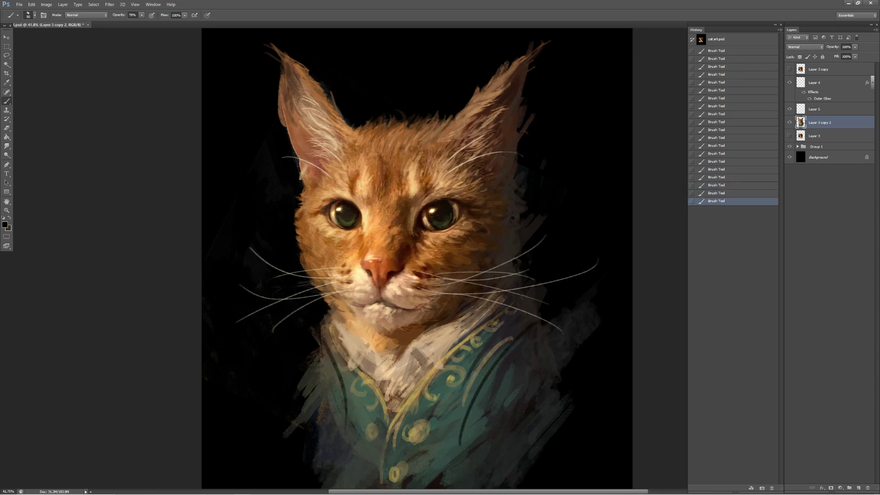
pyautogui.hotkey('ctrl', 'alt', 'z')
pyautogui.hotkey('ctrl', 'alt', 'z')
pyautogui.hotkey('ctrl', 'shift', 'z')
pyautogui.hotkey('ctrl', 'shift', 'z')
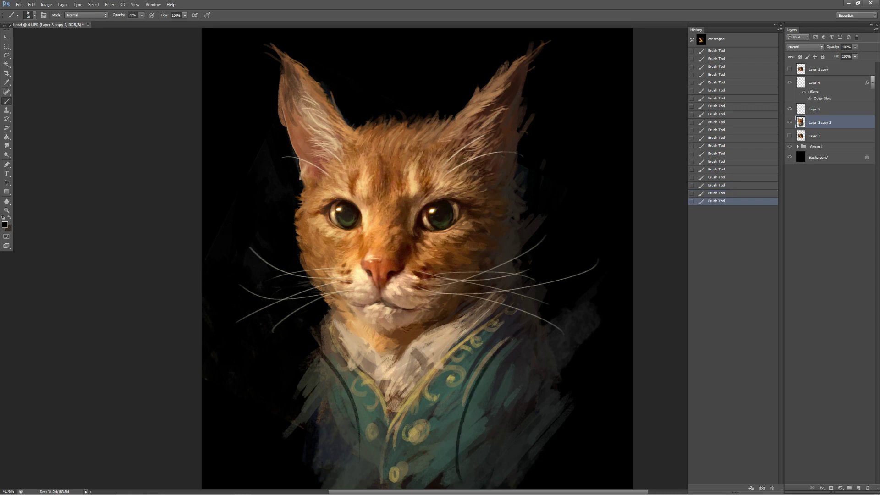
pyautogui.hotkey('ctrl', 'alt', 'z')
pyautogui.hotkey('ctrl', 'shift', 'z')
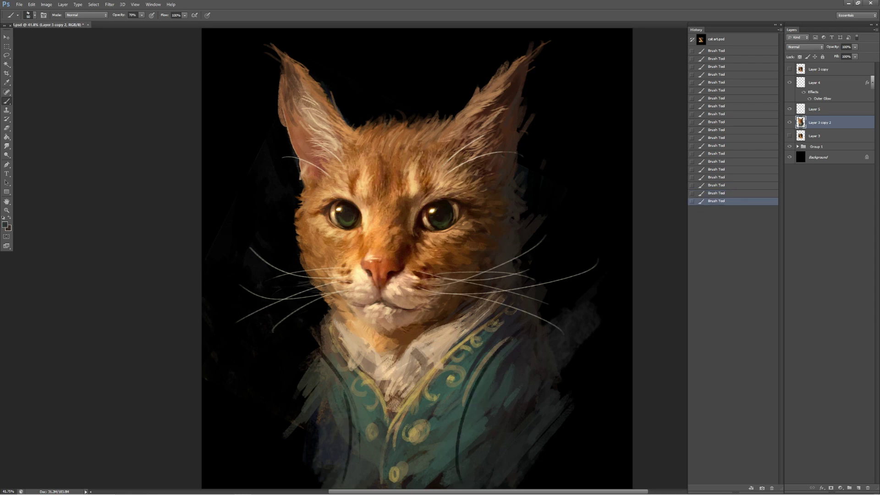
pyautogui.press('x')
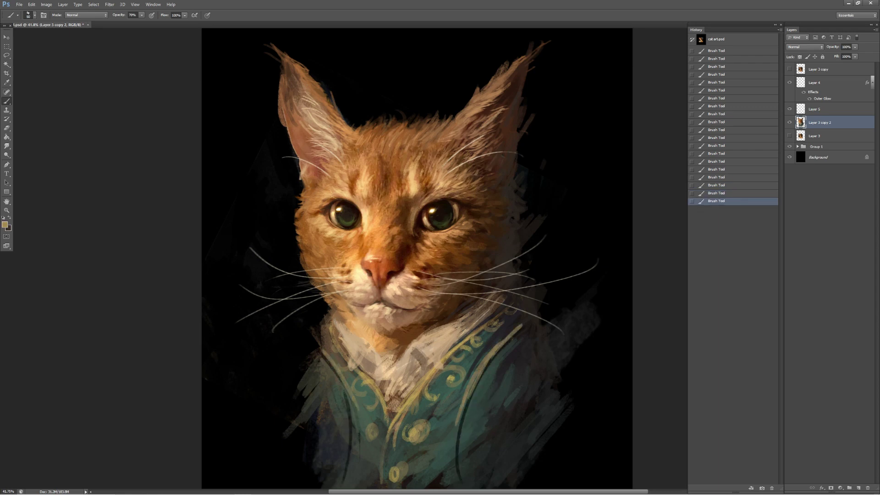
# - Sample tan from beside the collar and paint tan strokes over and around it
pyautogui.hotkey('ctrl', 'alt', 'z')
pyautogui.hotkey('ctrl', 'shift', 'z')
pyautogui.keyDown('alt'); pyautogui.click(350, 333); pyautogui.keyUp('alt')
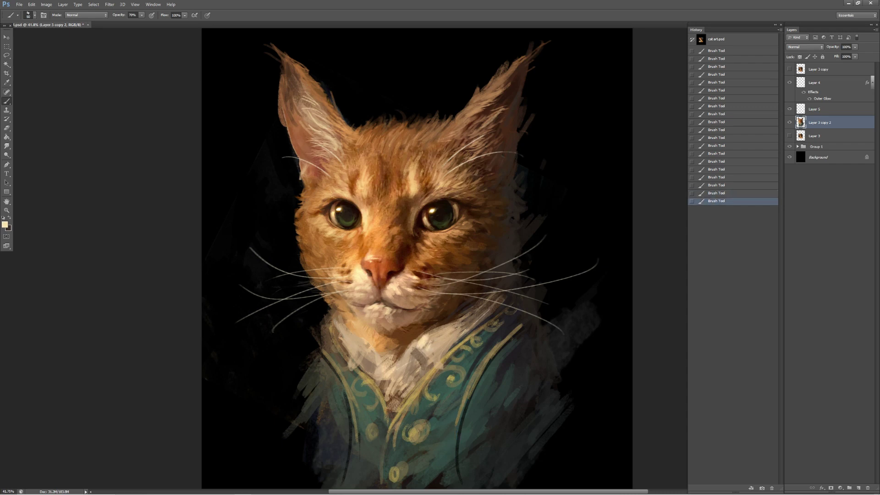
pyautogui.hotkey('ctrl', 'z')
pyautogui.hotkey('ctrl', 'z')
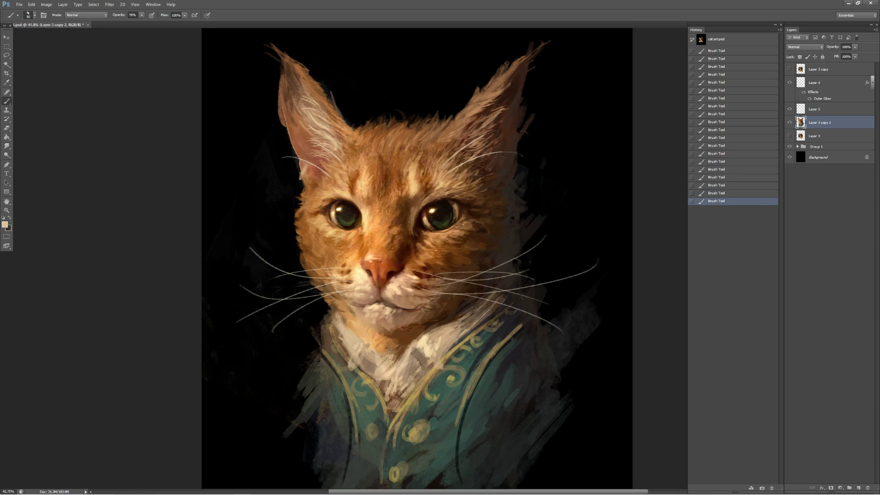
pyautogui.keyDown('alt'); pyautogui.click(502, 291); pyautogui.keyUp('alt')
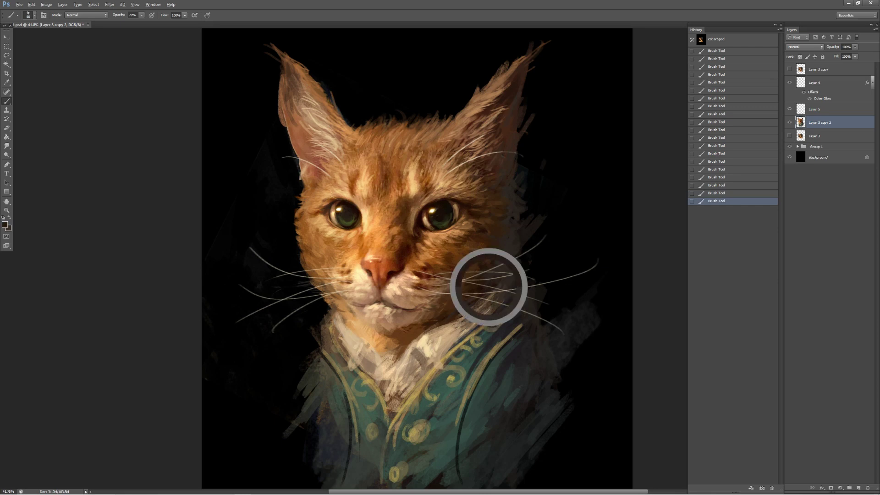
pyautogui.keyDown('alt'); pyautogui.click(509, 288); pyautogui.keyUp('alt')
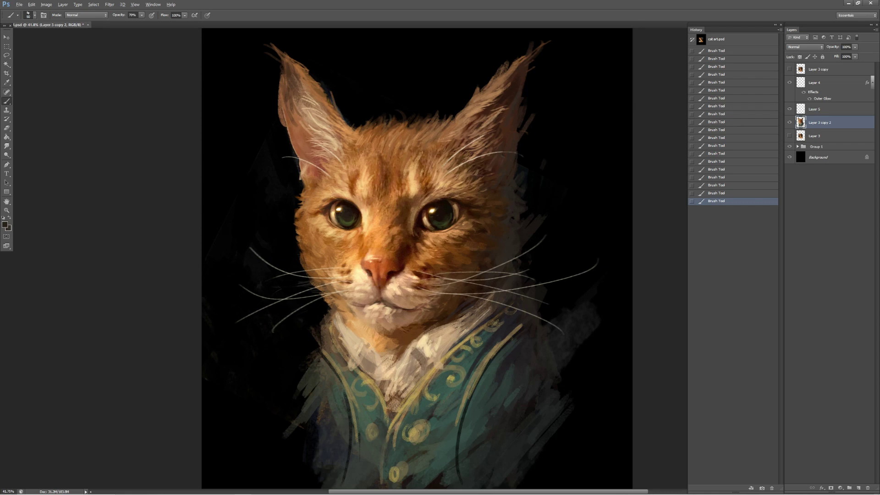
pyautogui.moveTo(497, 300); pyautogui.dragTo(476, 320)
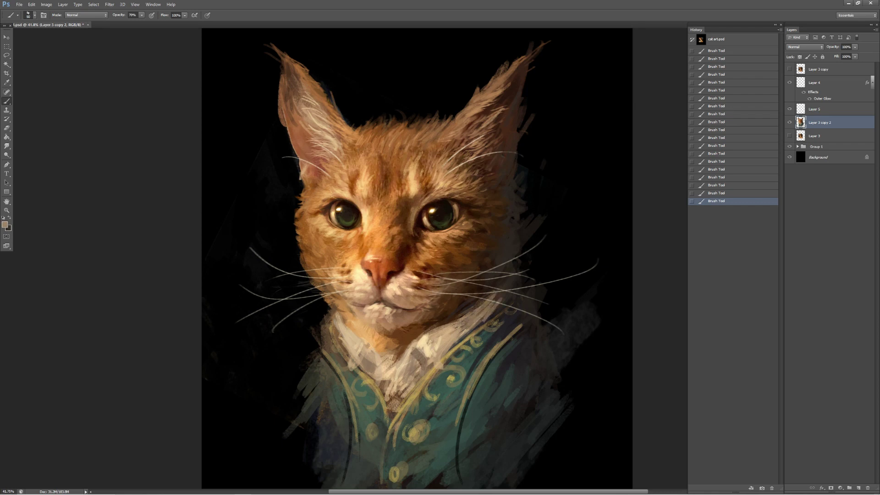
pyautogui.moveTo(443, 367); pyautogui.dragTo(464, 335)
pyautogui.moveTo(509, 292); pyautogui.dragTo(476, 325)
# - Choose a light cream colour and paint highlights down the collar, undoing stray strokes
pyautogui.keyDown('alt'); pyautogui.click(426, 336); pyautogui.keyUp('alt')
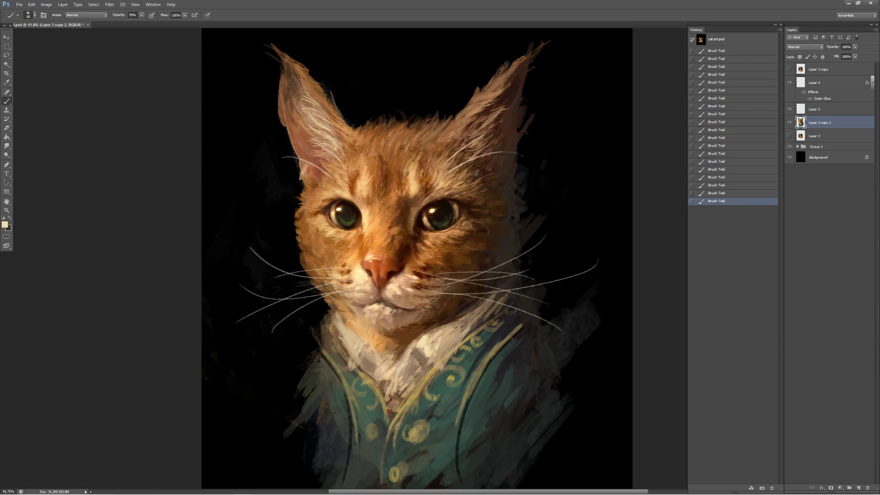
pyautogui.press('i')
pyautogui.click(5, 224)
pyautogui.press('Return')
pyautogui.press('b')
pyautogui.moveTo(435, 334)
pyautogui.mouseDown()
pyautogui.moveTo(437, 364)
pyautogui.moveTo(392, 390)
pyautogui.moveTo(399, 383)
pyautogui.moveTo(389, 445)
pyautogui.moveTo(403, 442)
pyautogui.mouseUp()
pyautogui.hotkey('ctrl', 'alt', 'z')
pyautogui.hotkey('ctrl', 'alt', 'z')
pyautogui.hotkey('ctrl', 'alt', 'z')
pyautogui.keyDown('alt'); pyautogui.click(380, 375); pyautogui.keyUp('alt')
# - Paint a tan oval brooch frame on the coat, then undo its last stroke
pyautogui.press('x')
pyautogui.moveTo(404, 396)
pyautogui.mouseDown()
pyautogui.moveTo(404, 437)
pyautogui.moveTo(376, 430)
pyautogui.mouseUp()
pyautogui.press('x')
pyautogui.press('x')
pyautogui.press('x')
pyautogui.hotkey('ctrl', 'alt', 'z')
pyautogui.hotkey('ctrl', 'alt', 'z')
pyautogui.hotkey('ctrl', 'shift', 'z')
pyautogui.hotkey('ctrl', 'shift', 'z')
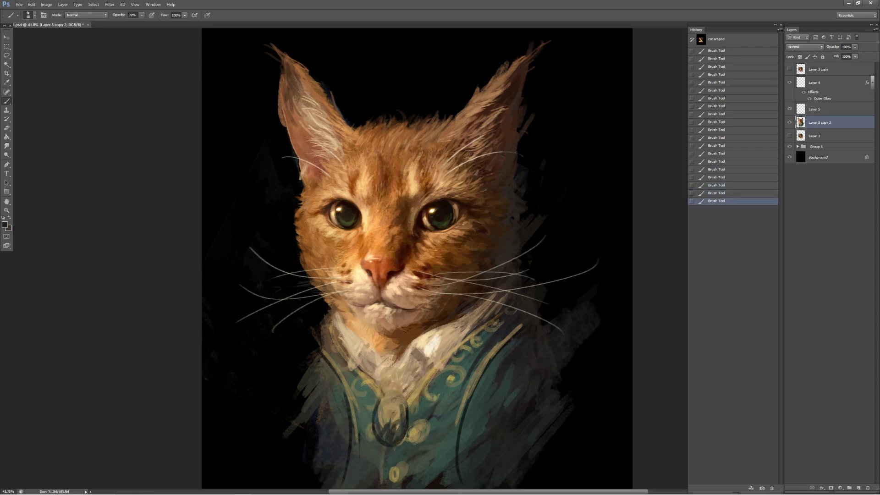
pyautogui.hotkey('ctrl', 'alt', 'z')
# - Pick teal for the gem inside the frame, then add dark ring strokes above it
pyautogui.click(4, 224)
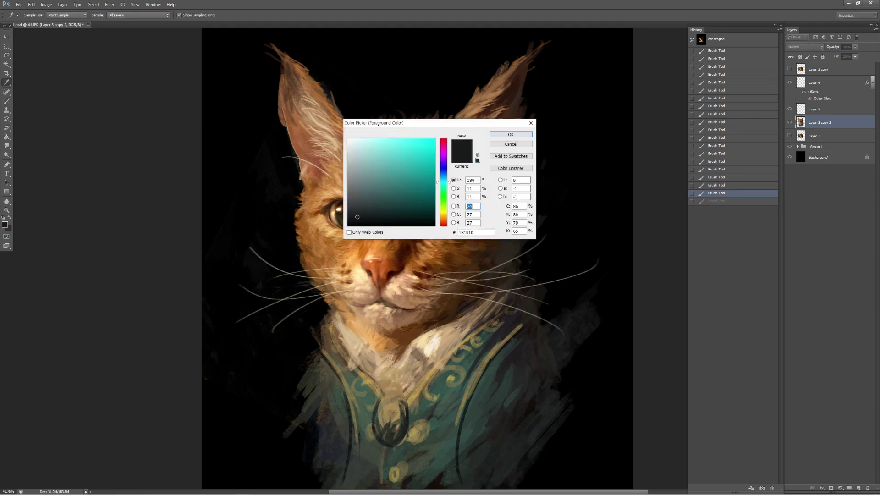
pyautogui.click(508, 134)
pyautogui.moveTo(388, 414)
pyautogui.mouseDown()
pyautogui.moveTo(403, 438)
pyautogui.moveTo(403, 394)
pyautogui.moveTo(380, 369)
pyautogui.moveTo(414, 372)
pyautogui.moveTo(421, 363)
pyautogui.moveTo(367, 382)
pyautogui.moveTo(358, 355)
pyautogui.mouseUp()
pyautogui.keyDown('alt'); pyautogui.click(389, 424); pyautogui.keyUp('alt')
pyautogui.keyDown('alt'); pyautogui.click(391, 412); pyautogui.keyUp('alt')
pyautogui.keyDown('alt'); pyautogui.click(376, 415); pyautogui.keyUp('alt')
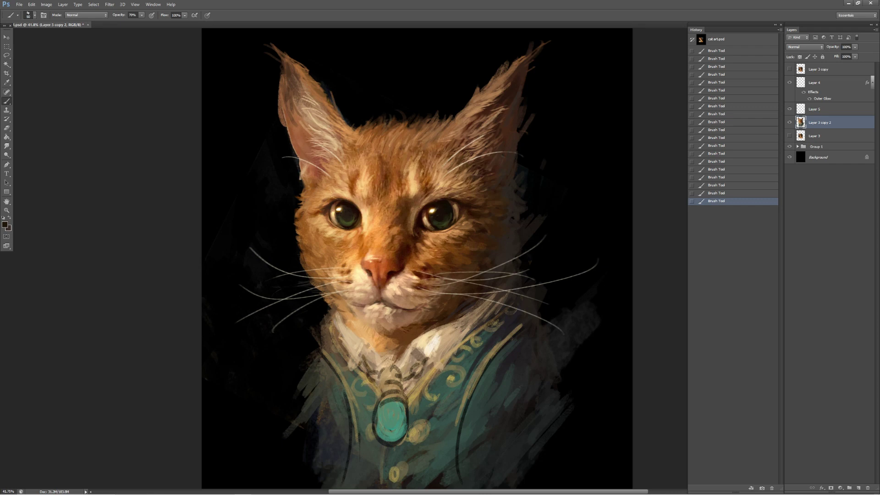
pyautogui.moveTo(408, 377); pyautogui.dragTo(412, 374)
# - Zoom out to check the whole portrait and apply a Hue/Saturation adjustment
pyautogui.press('z')
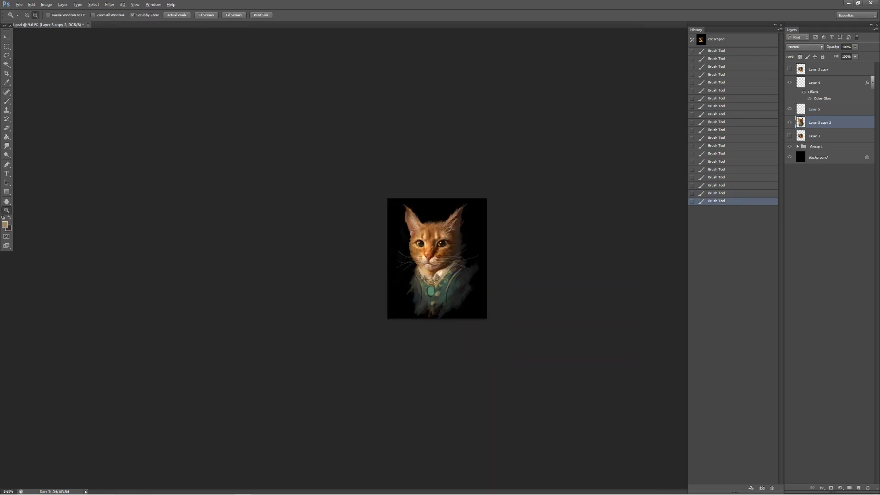
pyautogui.moveTo(443, 245)
pyautogui.mouseDown()
pyautogui.moveTo(458, 245)
pyautogui.moveTo(433, 256)
pyautogui.moveTo(442, 256)
pyautogui.mouseUp()
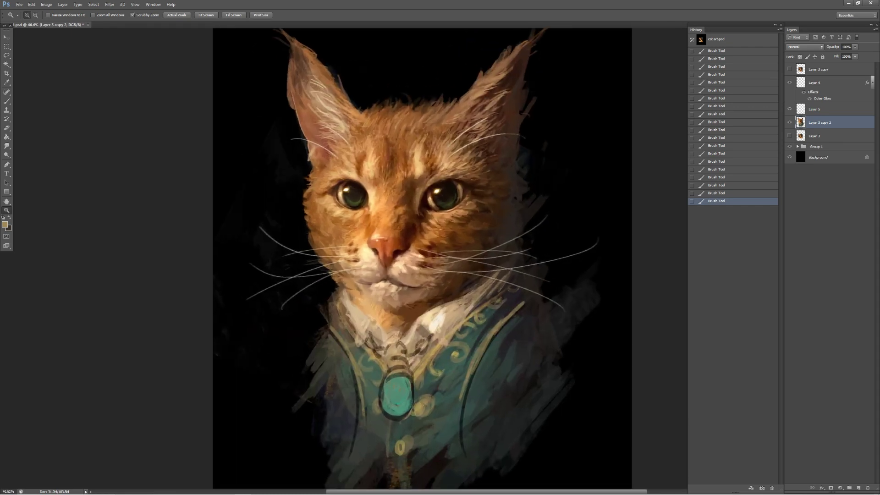
pyautogui.hotkey('ctrl', 'u')
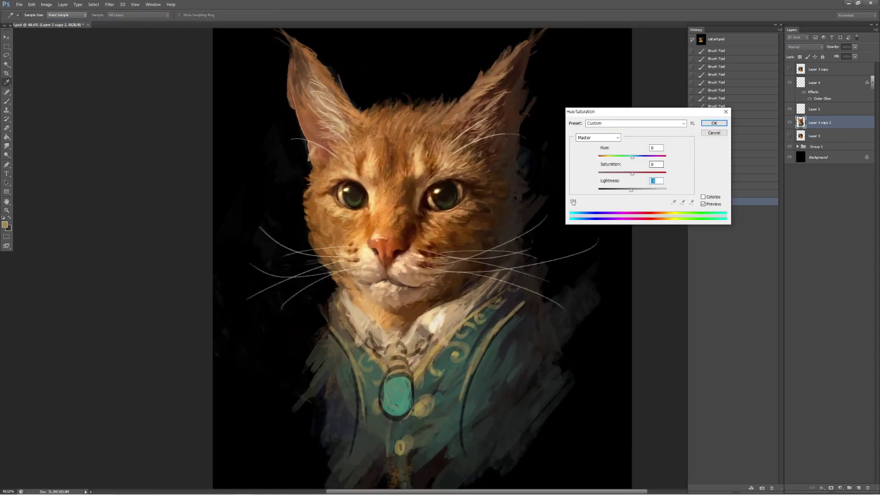
pyautogui.press('Return')
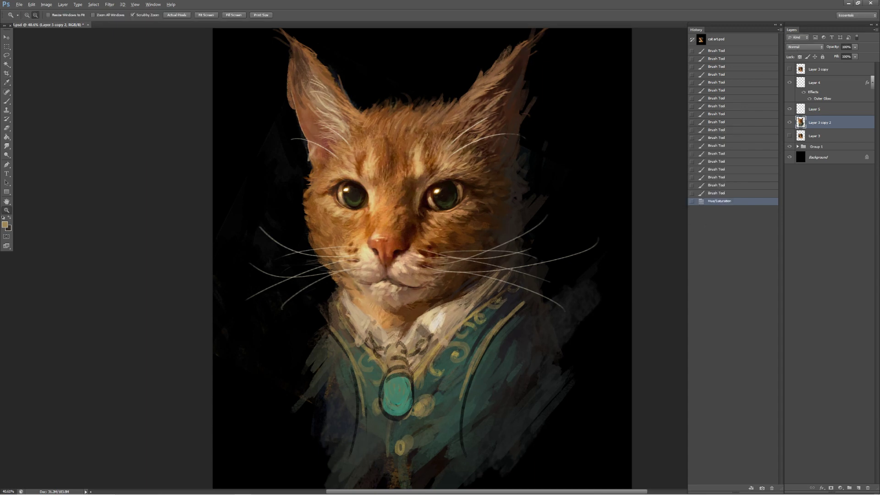
pyautogui.moveTo(433, 256); pyautogui.dragTo(423, 256)
# - Dodge highlights on the cat's face and chest at 40% exposure
pyautogui.press('o')
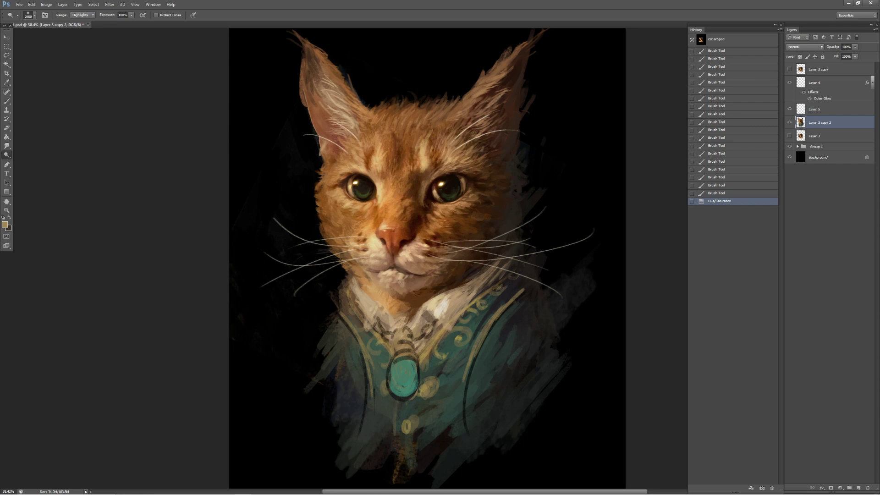
pyautogui.press('4')
pyautogui.moveTo(376, 275); pyautogui.dragTo(398, 302)
pyautogui.moveTo(413, 293); pyautogui.dragTo(472, 329)
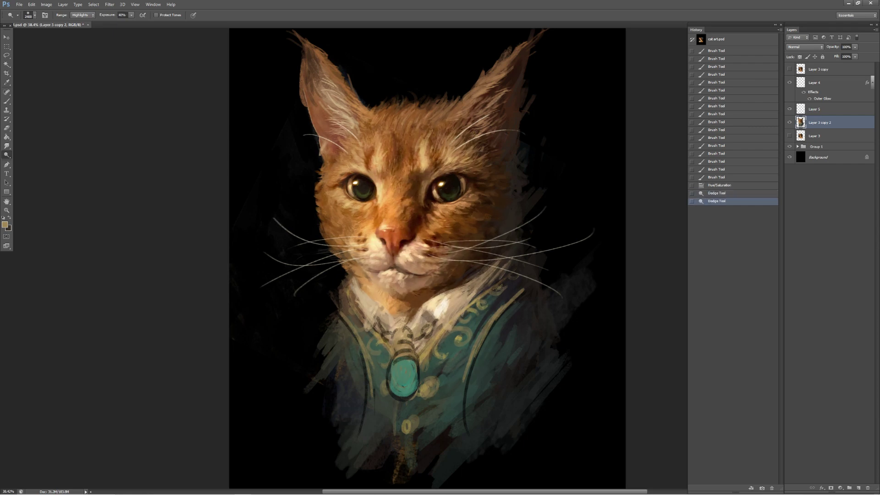
pyautogui.press('b')
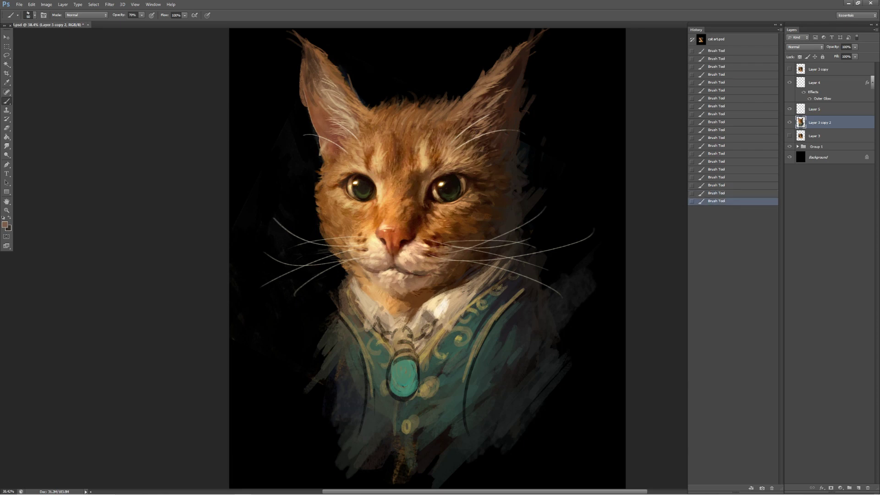
# - Undo recent strokes and dab sampled browns and orange onto the fur at 20% opacity
pyautogui.hotkey('ctrl', 'z')
pyautogui.hotkey('ctrl', 'z')
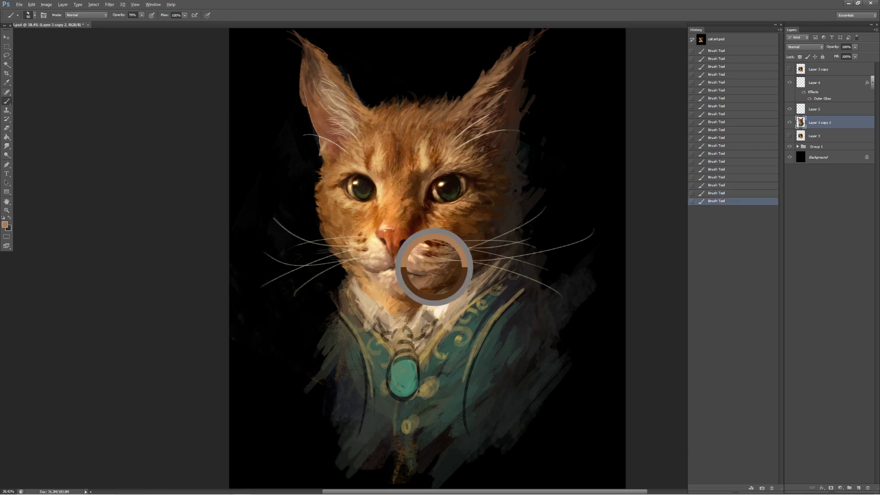
pyautogui.hotkey('ctrl', 'z')
pyautogui.hotkey('ctrl', 'z')
pyautogui.keyDown('alt'); pyautogui.click(352, 265); pyautogui.keyUp('alt')
pyautogui.keyDown('alt'); pyautogui.click(371, 285); pyautogui.keyUp('alt')
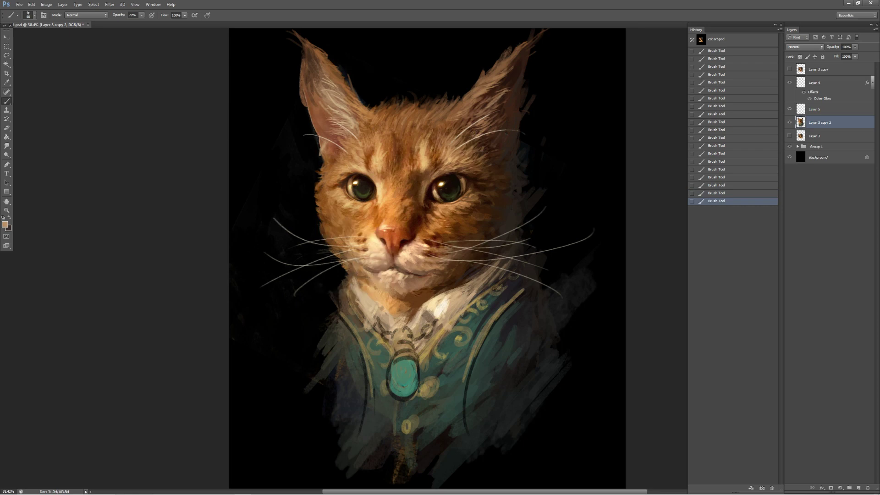
pyautogui.hotkey('ctrl', 'z')
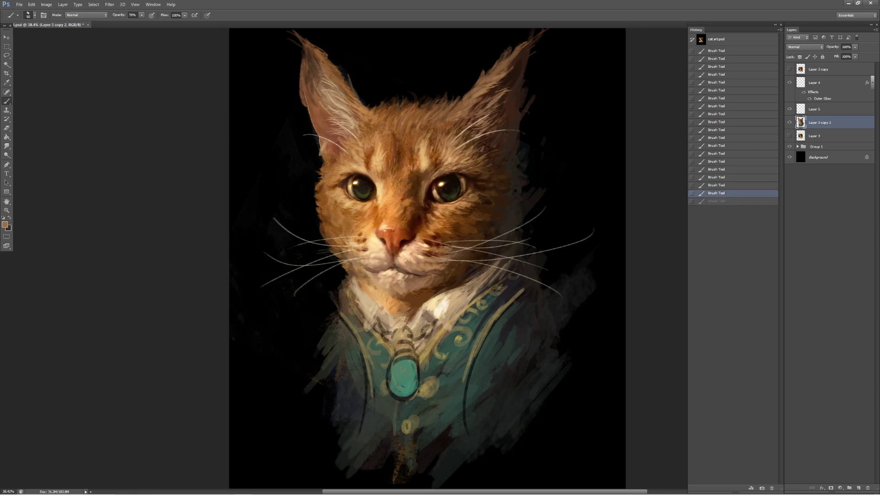
pyautogui.keyDown('alt'); pyautogui.click(399, 198); pyautogui.keyUp('alt')
pyautogui.press('2')
pyautogui.keyDown('alt'); pyautogui.click(414, 194); pyautogui.keyUp('alt')
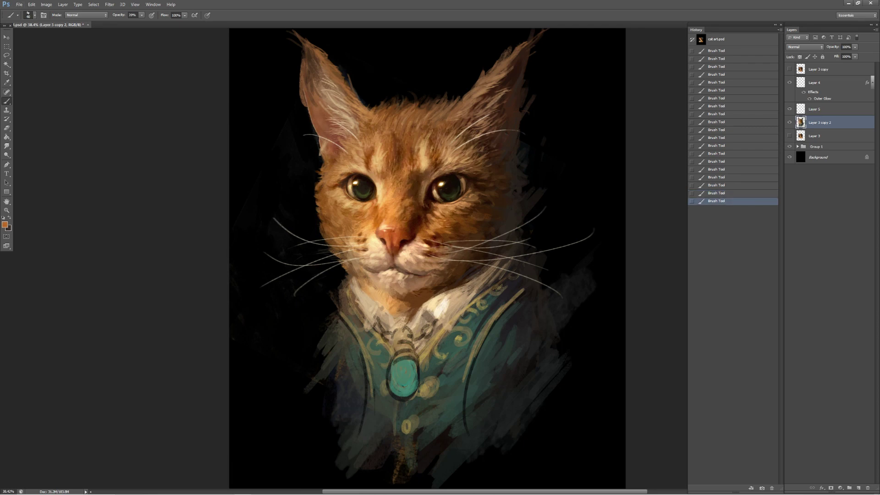
pyautogui.keyDown('alt'); pyautogui.click(398, 198); pyautogui.keyUp('alt')
pyautogui.hotkey('ctrl', 'z')
pyautogui.hotkey('ctrl', 'z')
pyautogui.hotkey('ctrl', 'z')
pyautogui.hotkey('ctrl', 'z')
pyautogui.hotkey('ctrl', 'z')
pyautogui.hotkey('ctrl', 'z')
pyautogui.hotkey('ctrl', 'z')
pyautogui.hotkey('ctrl', 'z')
# - At 40% opacity, sample browns, tan and near-black around the left ear
pyautogui.press('4')
pyautogui.keyDown('alt'); pyautogui.click(302, 55); pyautogui.keyUp('alt')
pyautogui.keyDown('alt'); pyautogui.click(328, 98); pyautogui.keyUp('alt')
pyautogui.keyDown('alt'); pyautogui.click(322, 147); pyautogui.keyUp('alt')
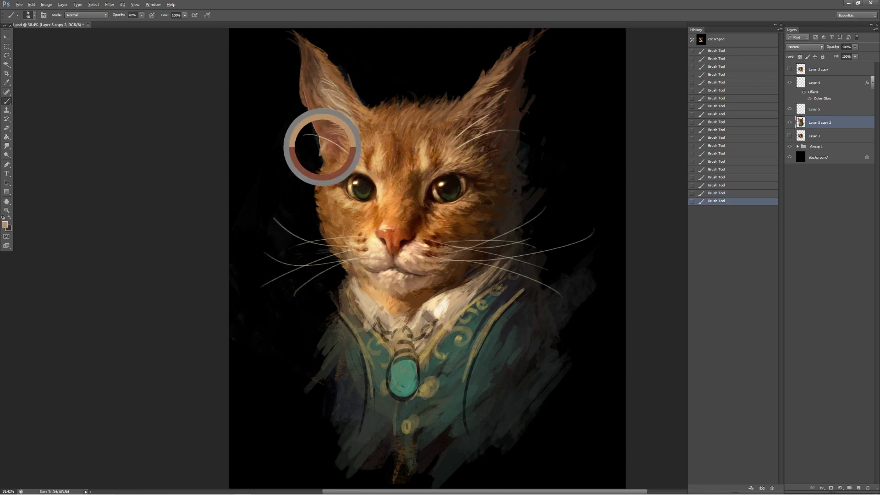
pyautogui.keyDown('alt'); pyautogui.click(323, 149); pyautogui.keyUp('alt')
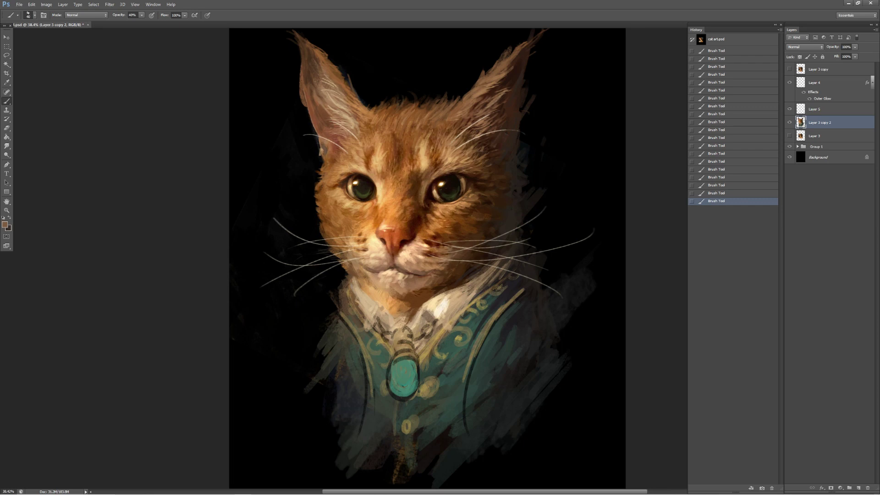
# - Erase the left ear's outer edge back against the dark background
pyautogui.press('e')
pyautogui.moveTo(304, 74); pyautogui.dragTo(302, 104)
pyautogui.moveTo(304, 73); pyautogui.dragTo(303, 109)
pyautogui.moveTo(307, 77)
pyautogui.mouseDown()
pyautogui.moveTo(305, 125)
pyautogui.moveTo(302, 103)
pyautogui.mouseUp()
pyautogui.moveTo(304, 67); pyautogui.dragTo(303, 105)
pyautogui.moveTo(302, 64)
pyautogui.mouseDown()
pyautogui.moveTo(303, 105)
pyautogui.moveTo(319, 97)
pyautogui.mouseUp()
# - Darken the left ear's edge with short brush strokes, undoing the last one
pyautogui.press('b')
pyautogui.moveTo(315, 93); pyautogui.dragTo(318, 101)
pyautogui.moveTo(317, 96); pyautogui.dragTo(319, 103)
pyautogui.moveTo(314, 91); pyautogui.dragTo(320, 105)
pyautogui.hotkey('ctrl', 'z')
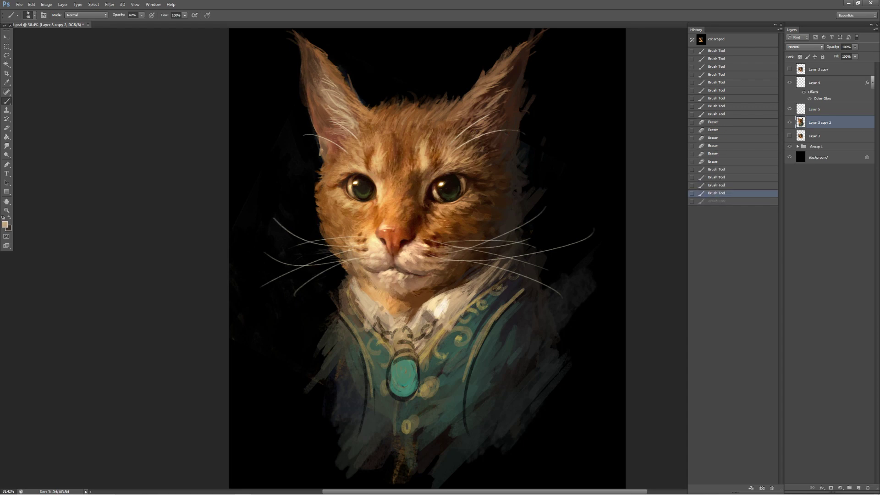
# - Add faint fur strokes to both ears, sampling tan and orange-brown
pyautogui.moveTo(323, 68); pyautogui.dragTo(340, 83)
pyautogui.moveTo(316, 61); pyautogui.dragTo(330, 70)
pyautogui.moveTo(502, 89)
pyautogui.mouseDown()
pyautogui.moveTo(509, 83)
pyautogui.moveTo(488, 110)
pyautogui.mouseUp()
pyautogui.keyDown('alt'); pyautogui.click(502, 89); pyautogui.keyUp('alt')
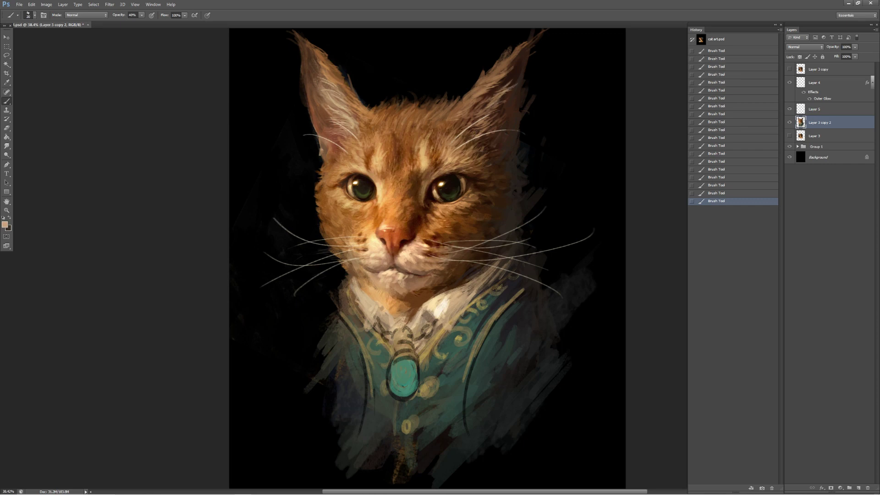
pyautogui.keyDown('alt'); pyautogui.click(472, 110); pyautogui.keyUp('alt')
pyautogui.keyDown('alt'); pyautogui.click(459, 97); pyautogui.keyUp('alt')
# - Shrink the Dodge brush and fit the whole painting to the window
pyautogui.press('o')
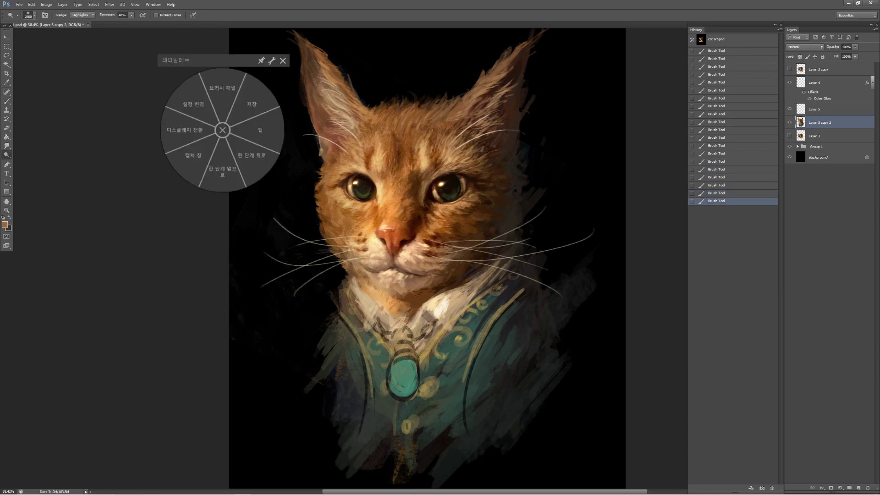
pyautogui.moveTo(403, 192); pyautogui.dragTo(440, 202)
pyautogui.press('[')
pyautogui.press('z')
pyautogui.hotkey('ctrl', '-')
pyautogui.hotkey('ctrl', '-')
pyautogui.hotkey('ctrl', '-')
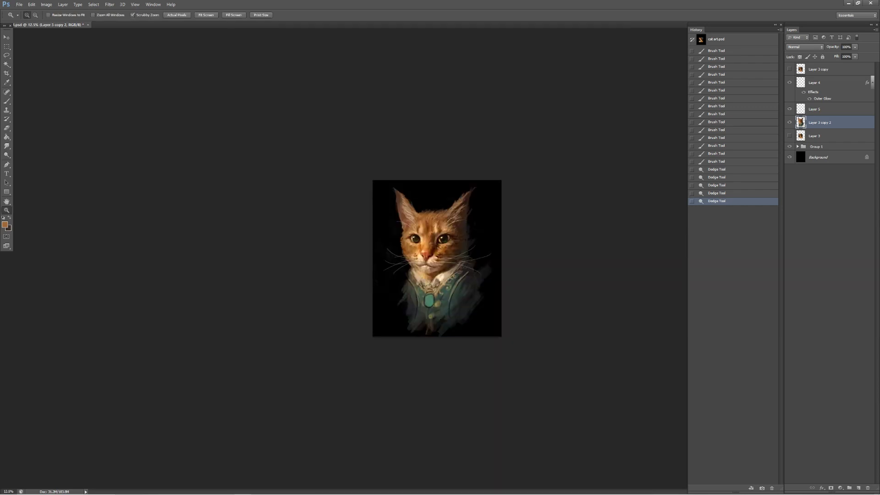
pyautogui.hotkey('ctrl', '0')
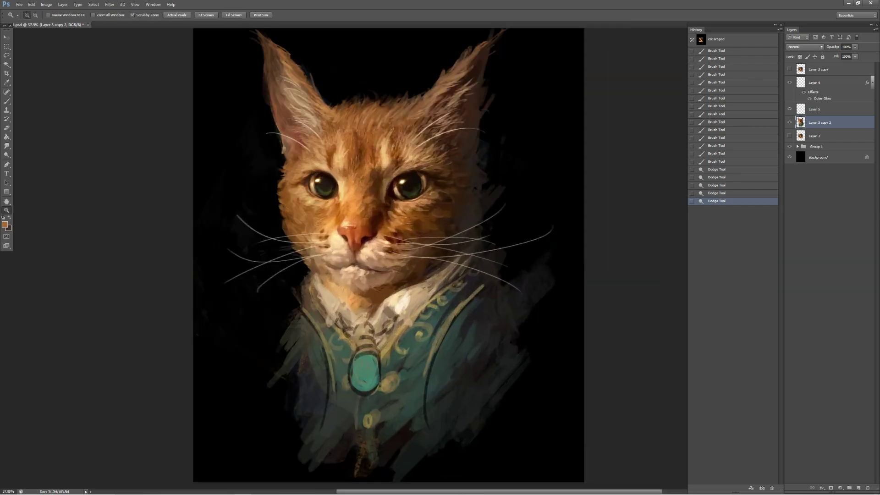
pyautogui.press('b')
# - Paint near-black strokes at the coat's lower edge and brown strokes on its right side
pyautogui.moveTo(474, 282)
pyautogui.mouseDown()
pyautogui.moveTo(494, 298)
pyautogui.moveTo(492, 288)
pyautogui.mouseUp()
pyautogui.hotkey('ctrl', 'z')
pyautogui.hotkey('ctrl', 'z')
pyautogui.keyDown('alt'); pyautogui.click(292, 305); pyautogui.keyUp('alt')
pyautogui.moveTo(290, 300); pyautogui.dragTo(296, 312)
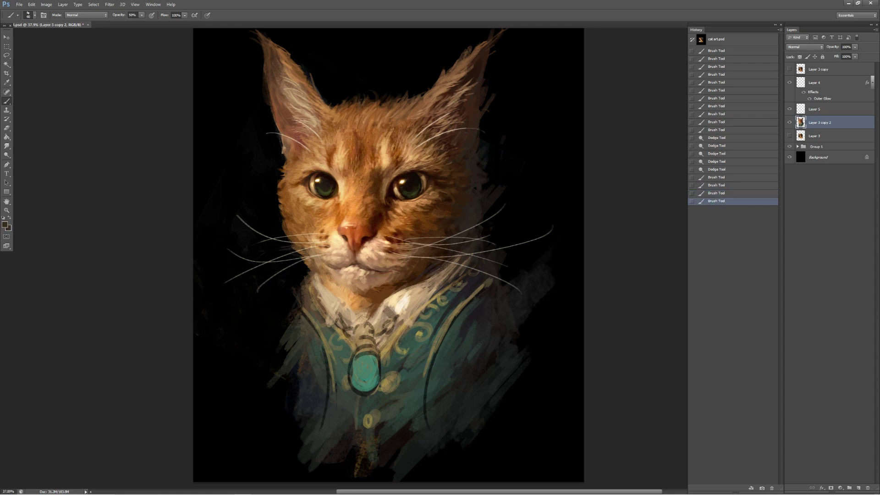
pyautogui.keyDown('alt'); pyautogui.click(477, 321); pyautogui.keyUp('alt')
pyautogui.moveTo(457, 341)
pyautogui.mouseDown()
pyautogui.moveTo(499, 298)
pyautogui.moveTo(465, 367)
pyautogui.mouseUp()
pyautogui.keyDown('alt'); pyautogui.click(472, 330); pyautogui.keyUp('alt')
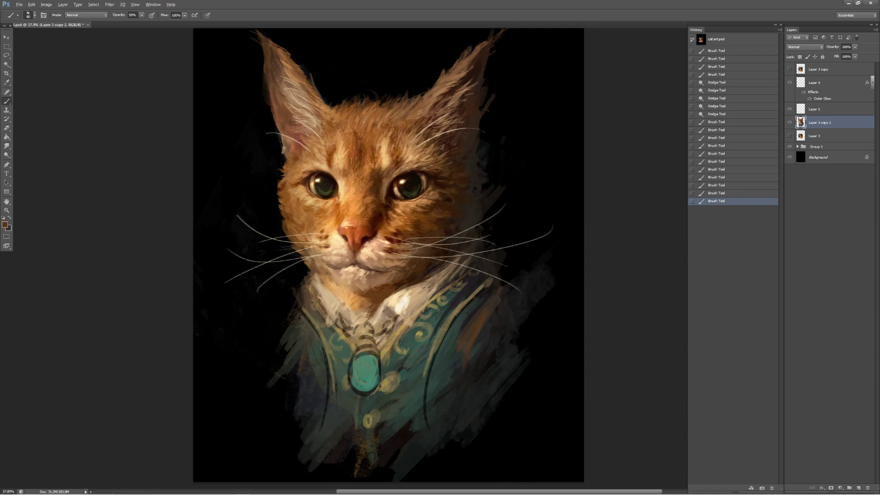
# - Repaint the coat's right side in brown with lighter strokes, dropping a left-side stroke
pyautogui.moveTo(270, 366); pyautogui.dragTo(289, 314)
pyautogui.hotkey('ctrl', 'z')
pyautogui.moveTo(479, 341); pyautogui.dragTo(501, 306)
pyautogui.keyDown('alt'); pyautogui.click(472, 330); pyautogui.keyUp('alt')
pyautogui.moveTo(465, 348); pyautogui.dragTo(483, 302)
pyautogui.keyDown('alt'); pyautogui.click(477, 321); pyautogui.keyUp('alt')
pyautogui.moveTo(458, 403); pyautogui.dragTo(497, 339)
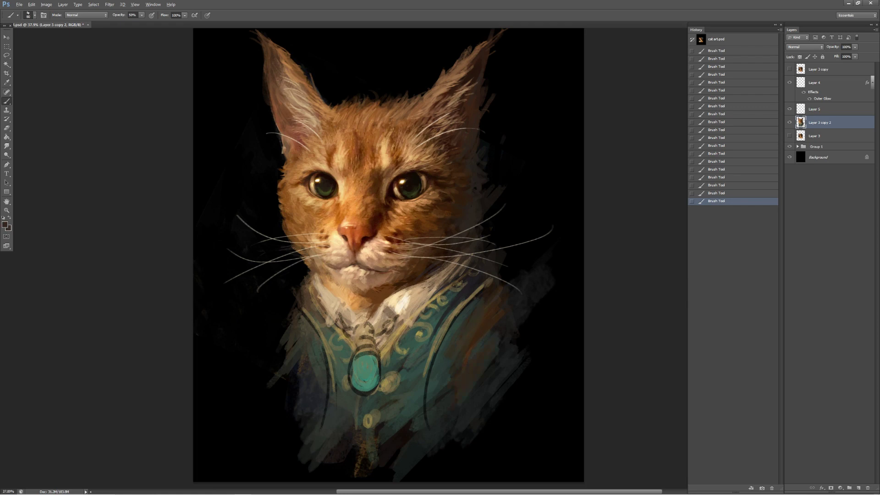
# - Add a lighter teal stroke to the lower coat and repaint the gem darker teal with a highlight
pyautogui.keyDown('alt'); pyautogui.click(398, 440); pyautogui.keyUp('alt')
pyautogui.moveTo(387, 460); pyautogui.dragTo(412, 419)
pyautogui.moveTo(362, 376)
pyautogui.mouseDown()
pyautogui.moveTo(364, 353)
pyautogui.moveTo(369, 380)
pyautogui.mouseUp()
pyautogui.keyDown('alt'); pyautogui.click(366, 367); pyautogui.keyUp('alt')
pyautogui.keyDown('alt'); pyautogui.click(364, 389); pyautogui.keyUp('alt')
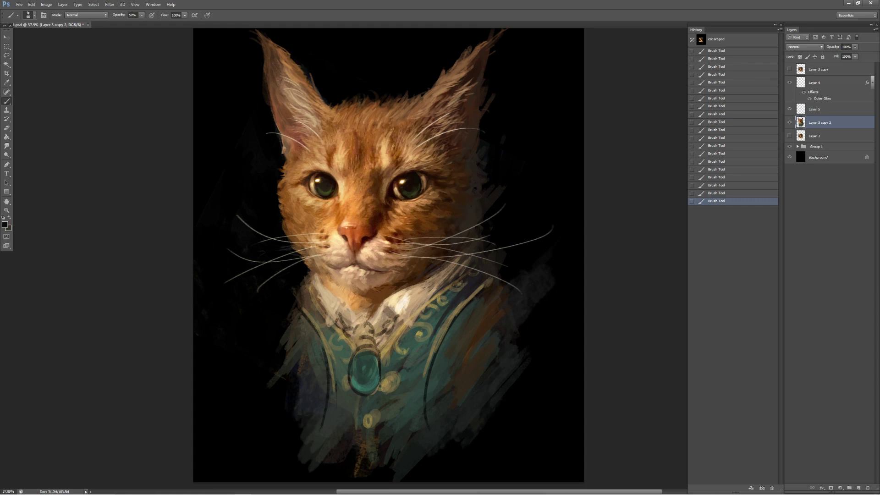
pyautogui.hotkey('ctrl', 'z')
# - Zoom back in on the cat's face and dab darker paint near the mouth
pyautogui.press('z')
pyautogui.moveTo(412, 220); pyautogui.dragTo(377, 220)
pyautogui.moveTo(447, 256); pyautogui.dragTo(483, 256)
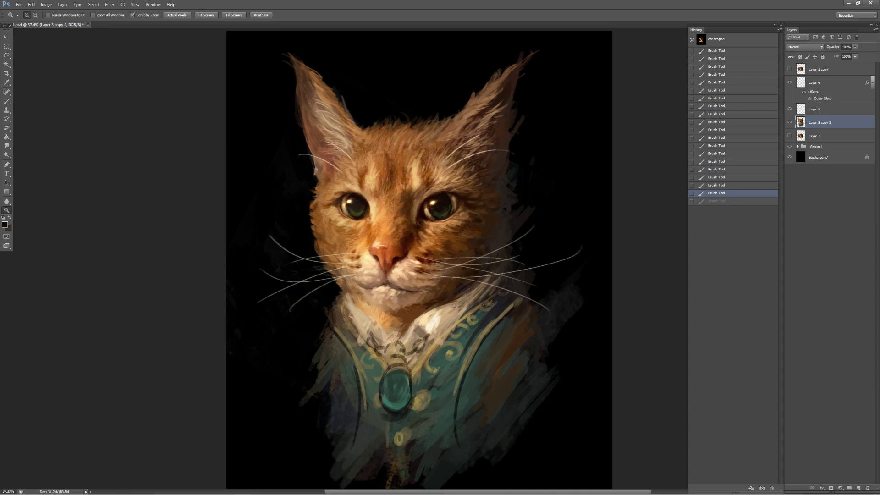
pyautogui.press('b')
pyautogui.click(418, 285)
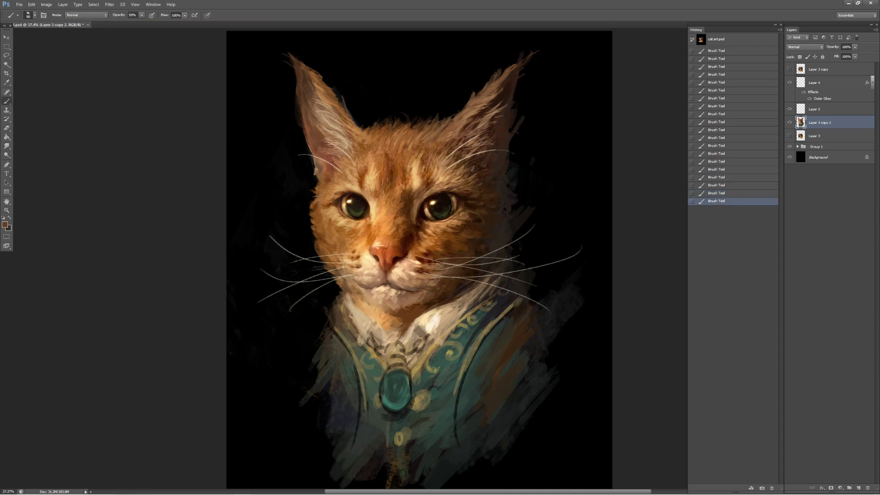
# - Step back two strokes, darken the mouth area, and dab light tan near the eye
pyautogui.hotkey('ctrl', 'alt', 'z')
pyautogui.hotkey('ctrl', 'alt', 'z')
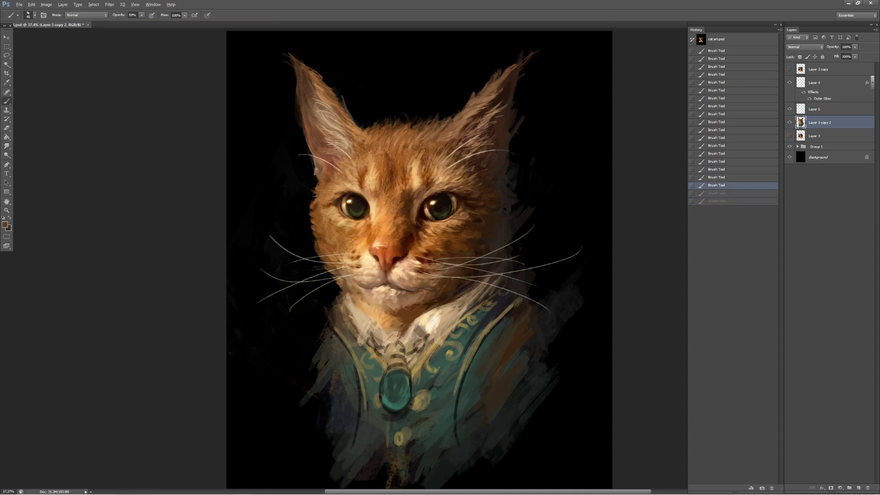
pyautogui.keyDown('alt'); pyautogui.click(423, 288); pyautogui.keyUp('alt')
pyautogui.click(423, 287)
pyautogui.keyDown('alt'); pyautogui.click(433, 283); pyautogui.keyUp('alt')
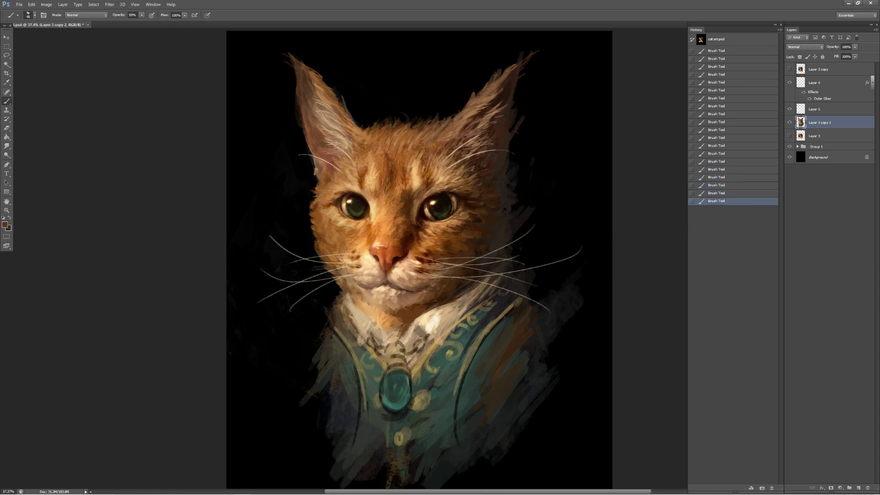
pyautogui.keyDown('alt'); pyautogui.click(341, 223); pyautogui.keyUp('alt')
pyautogui.click(342, 222)
# - Sample browns, tan and orange from the eye and nose, dab the face, comparing via undo/redo
pyautogui.keyDown('alt'); pyautogui.click(322, 217); pyautogui.keyUp('alt')
pyautogui.keyDown('alt'); pyautogui.click(334, 205); pyautogui.keyUp('alt')
pyautogui.keyDown('alt'); pyautogui.click(383, 227); pyautogui.keyUp('alt')
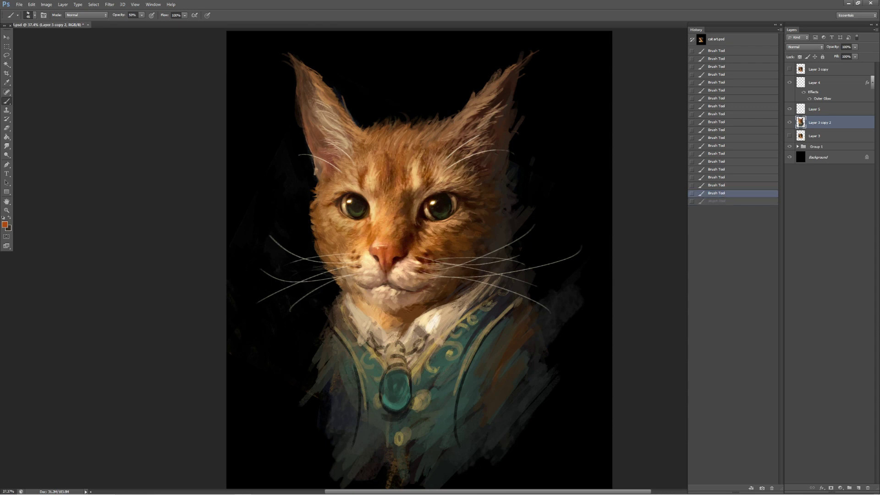
pyautogui.keyDown('alt'); pyautogui.click(373, 242); pyautogui.keyUp('alt')
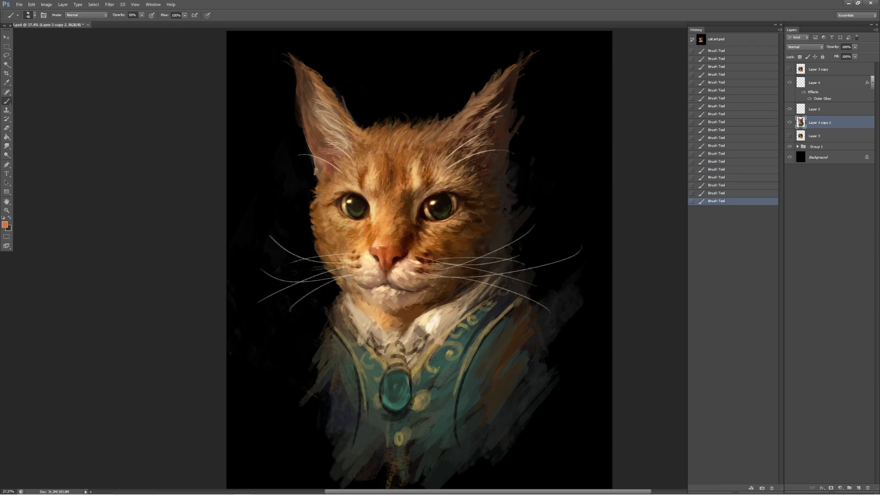
pyautogui.hotkey('ctrl', 'z')
pyautogui.hotkey('ctrl', 'alt', 'z')
pyautogui.hotkey('ctrl', 'shift', 'z')
pyautogui.hotkey('ctrl', 'shift', 'z')
pyautogui.hotkey('ctrl', 'shift', 'z')
pyautogui.hotkey('ctrl', 'z')
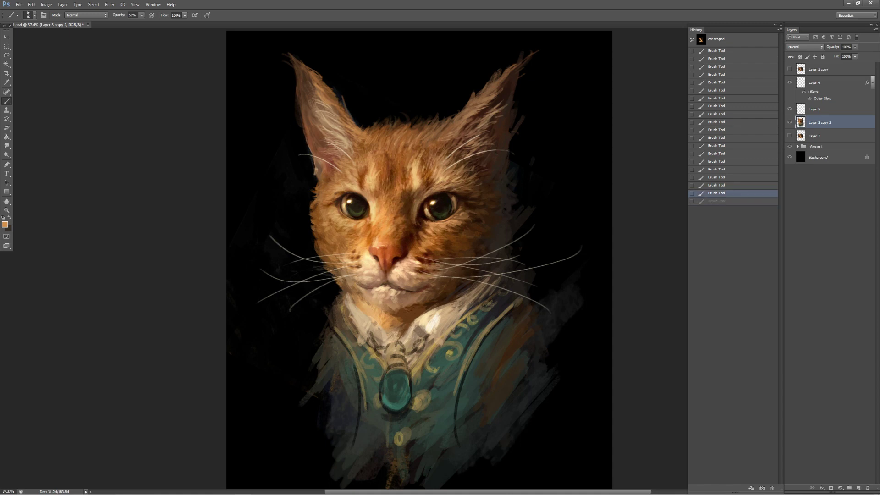
# - Zoom out and back in to review, then sample colour from the cat's right eye
pyautogui.press('z')
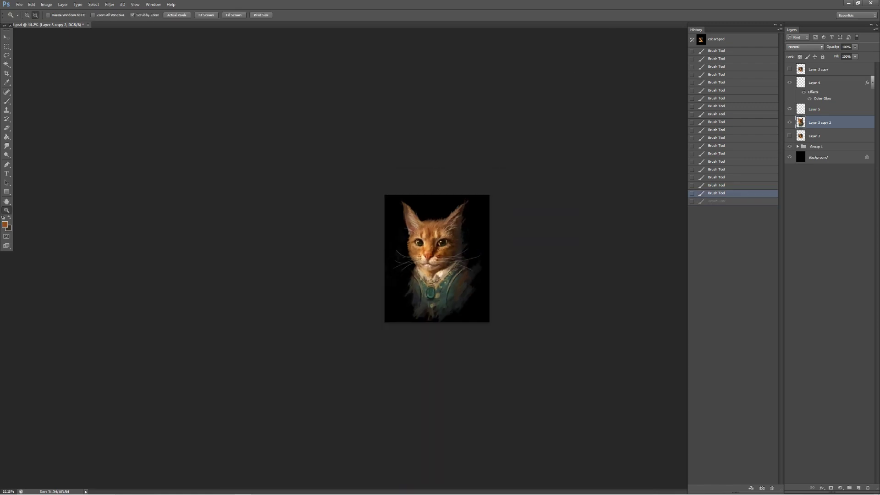
pyautogui.moveTo(513, 252); pyautogui.dragTo(504, 252)
pyautogui.press('b')
pyautogui.keyDown('alt'); pyautogui.click(471, 216); pyautogui.keyUp('alt')
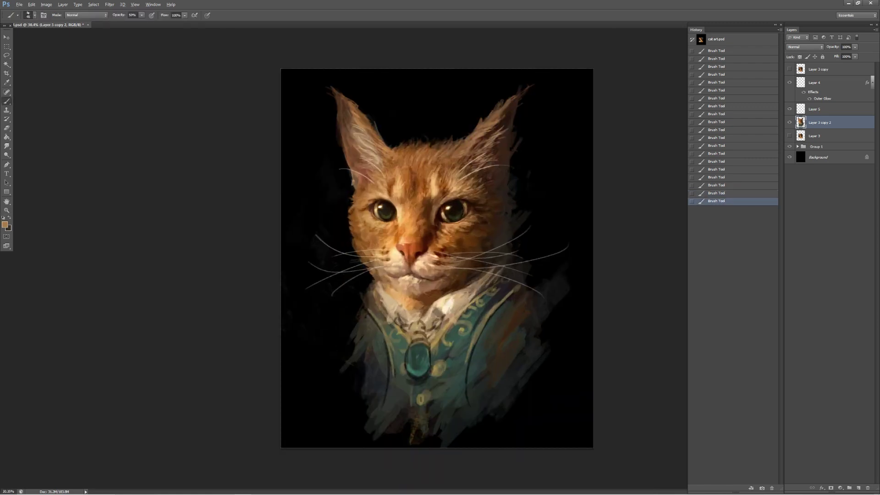
# - Sample colours near the eye and forehead, then compare the last two strokes with undo and redo
pyautogui.keyDown('alt'); pyautogui.click(473, 219); pyautogui.keyUp('alt')
pyautogui.keyDown('alt'); pyautogui.click(423, 170); pyautogui.keyUp('alt')
pyautogui.hotkey('ctrl', 'alt', 'z')
pyautogui.hotkey('ctrl', 'alt', 'z')
pyautogui.hotkey('ctrl', 'shift', 'z')
pyautogui.hotkey('ctrl', 'shift', 'z')
# - Select the soft round 61 px brush preset and undo the last stroke
pyautogui.click(35, 15)
pyautogui.click(46, 167)
pyautogui.press('Return')
pyautogui.hotkey('ctrl', 'z')
# - Lock transparent pixels on Layer 3 copy 2, reset default colours, undo strokes, and choose an 89 px brush
pyautogui.press('/')
pyautogui.press('d')
pyautogui.hotkey('ctrl', 'z')
pyautogui.hotkey('ctrl', 'z')
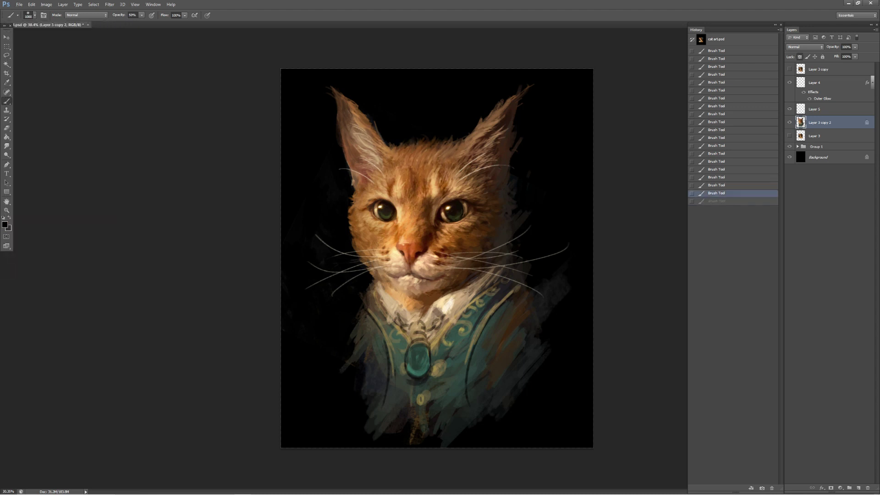
pyautogui.hotkey('ctrl', 'z')
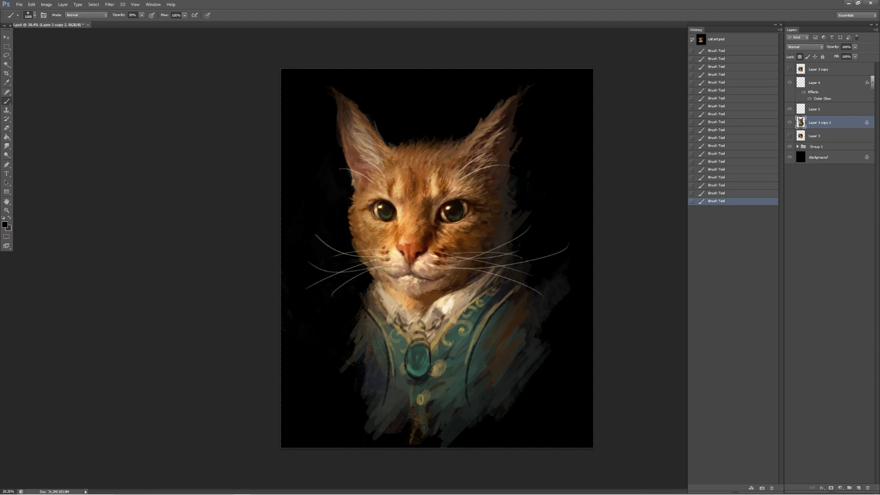
pyautogui.hotkey('ctrl', 'z')
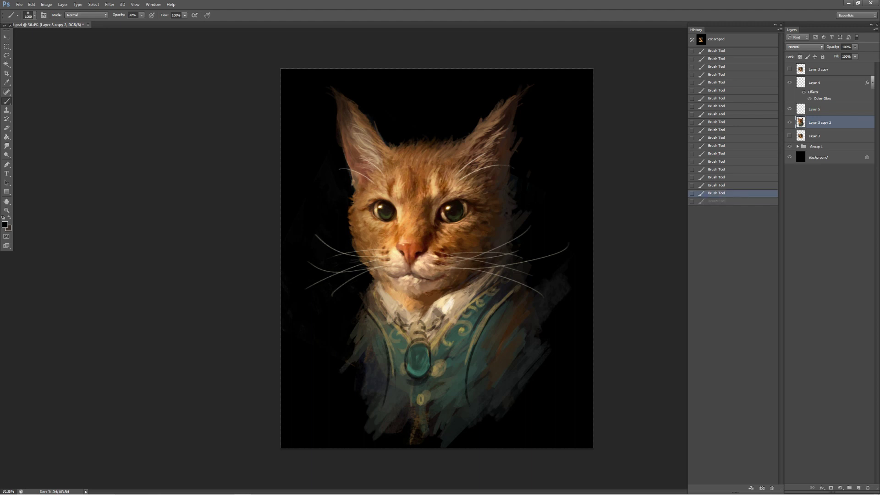
pyautogui.click(35, 15)
pyautogui.click(45, 133)
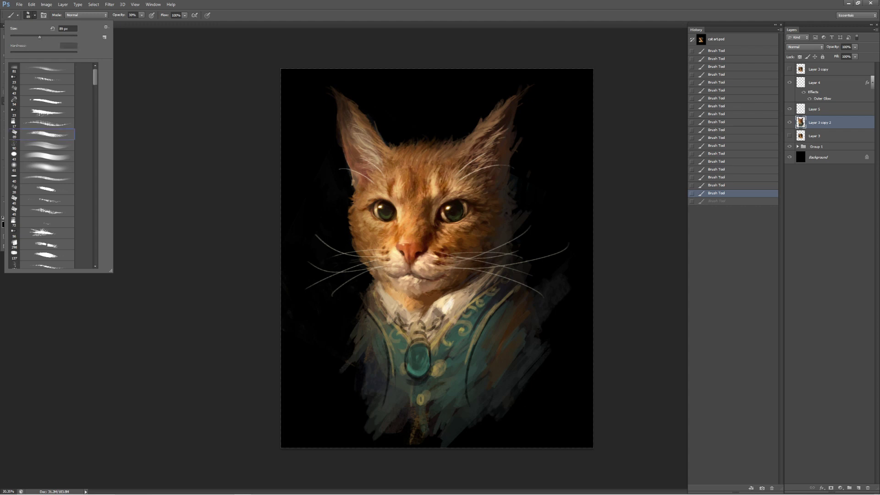
# - Sample lighter and darker orange tones while comparing recent strokes with undo and redo
pyautogui.press('Return')
pyautogui.hotkey('ctrl', 'z')
pyautogui.hotkey('ctrl', 'z')
pyautogui.hotkey('ctrl', 'z')
pyautogui.hotkey('ctrl', 'z')
pyautogui.hotkey('ctrl', 'z')
pyautogui.hotkey('ctrl', 'z')
pyautogui.keyDown('alt'); pyautogui.click(424, 154); pyautogui.keyUp('alt')
pyautogui.hotkey('ctrl', 'z')
pyautogui.keyDown('alt'); pyautogui.click(440, 147); pyautogui.keyUp('alt')
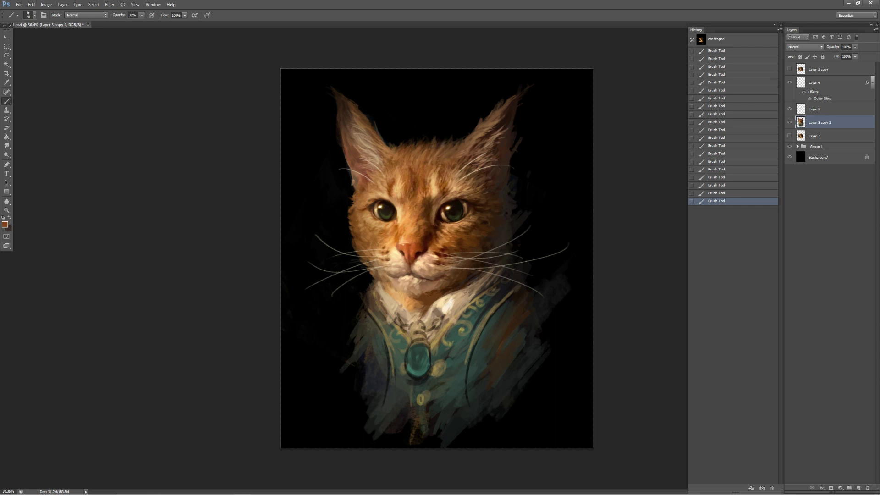
pyautogui.hotkey('ctrl', 'z')
pyautogui.hotkey('ctrl', 'z')
pyautogui.hotkey('ctrl', 'z')
pyautogui.hotkey('ctrl', 'z')
pyautogui.hotkey('ctrl', 'alt', 'z')
pyautogui.hotkey('ctrl', 'alt', 'z')
pyautogui.keyDown('alt'); pyautogui.click(435, 178); pyautogui.keyUp('alt')
pyautogui.hotkey('ctrl', 'shift', 'z')
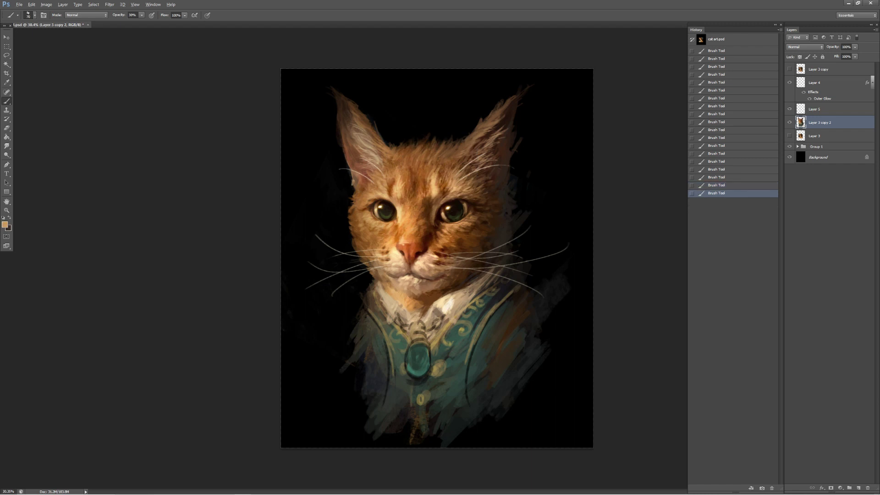
# - Dodge highlights on the portrait with five brightening touches, then check the whole image
pyautogui.press('o')
pyautogui.click(462, 153)
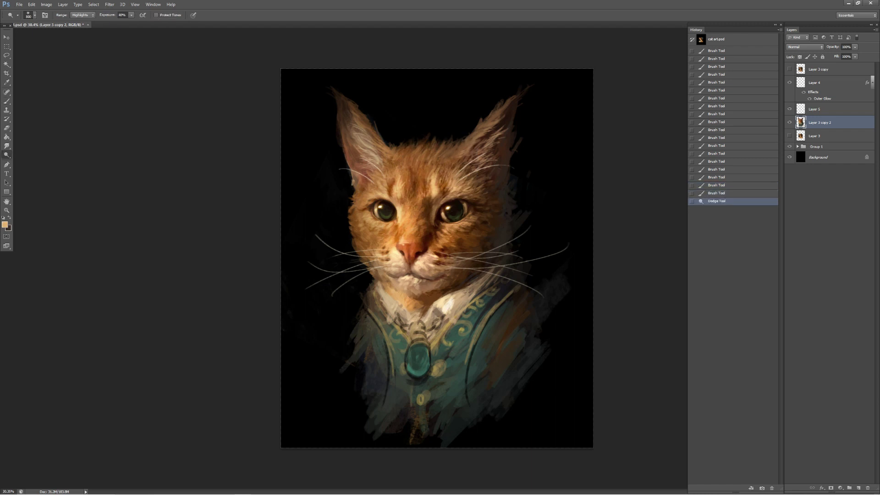
pyautogui.click(463, 152)
pyautogui.click(461, 153)
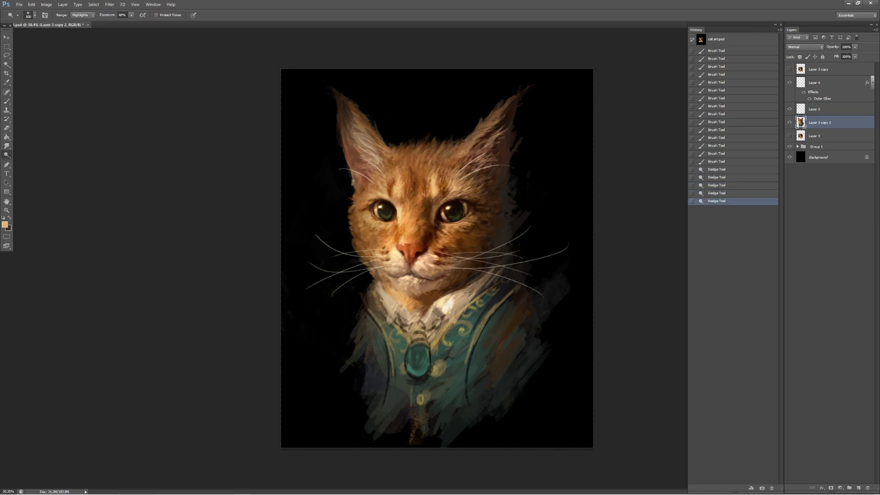
pyautogui.click(463, 152)
pyautogui.click(462, 152)
pyautogui.press('z')
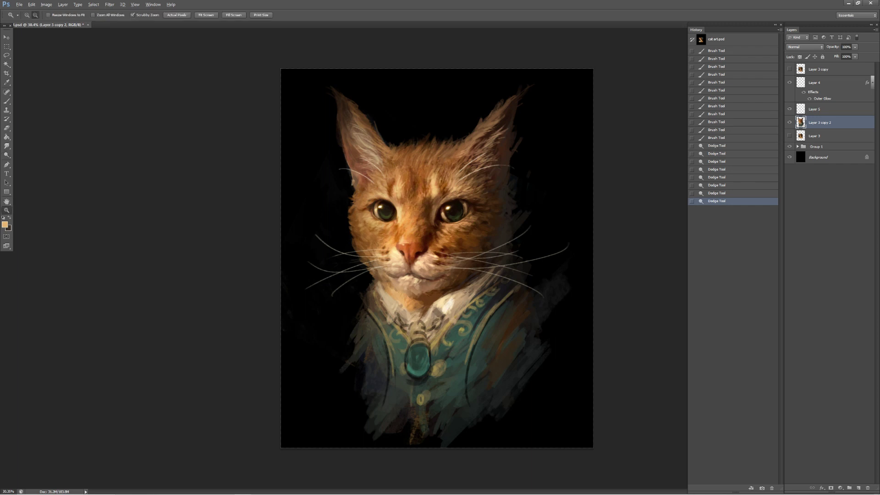
pyautogui.hotkey('ctrl', '-')
pyautogui.hotkey('ctrl', '-')
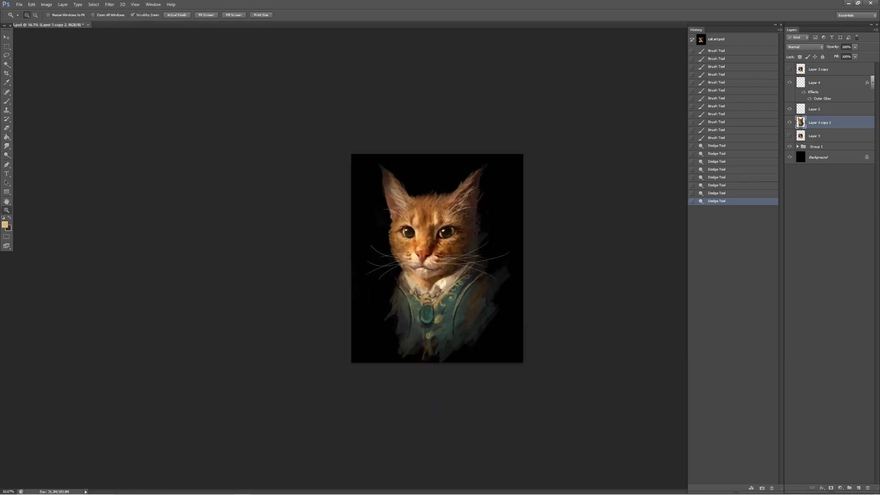
pyautogui.hotkey('ctrl', '+')
# - Erase a little paint, zoom to 33.3%, dodge the teal gem brooch, and shrink the brush
pyautogui.press('e')
pyautogui.press('z')
pyautogui.hotkey('ctrl', '-')
pyautogui.hotkey('ctrl', '-')
pyautogui.hotkey('ctrl', '+')
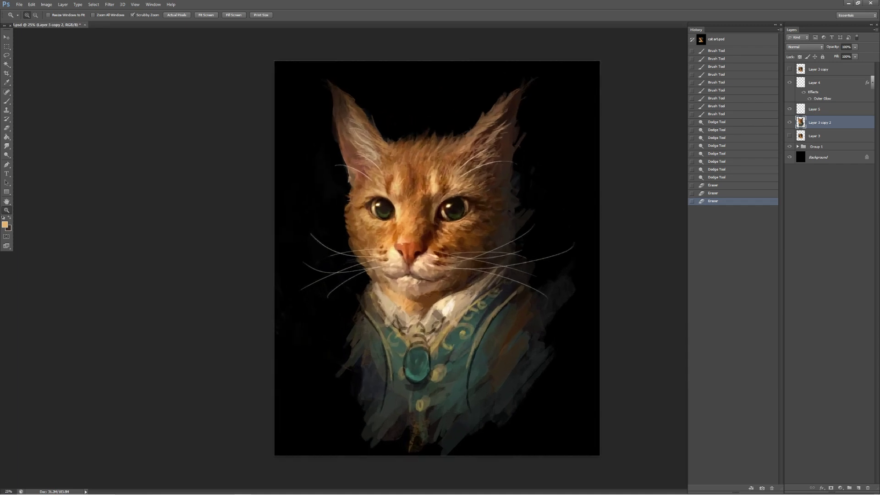
pyautogui.hotkey('ctrl', '+')
pyautogui.press('o')
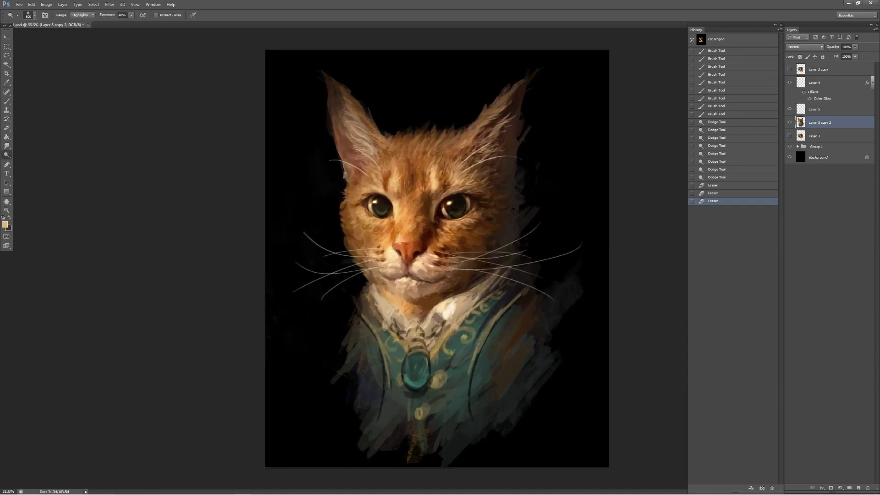
pyautogui.moveTo(417, 387); pyautogui.dragTo(423, 355)
pyautogui.press('[')
pyautogui.press('[')
pyautogui.press('[')
# - Paint strokes near the brooch with the 89 px brush
pyautogui.press('b')
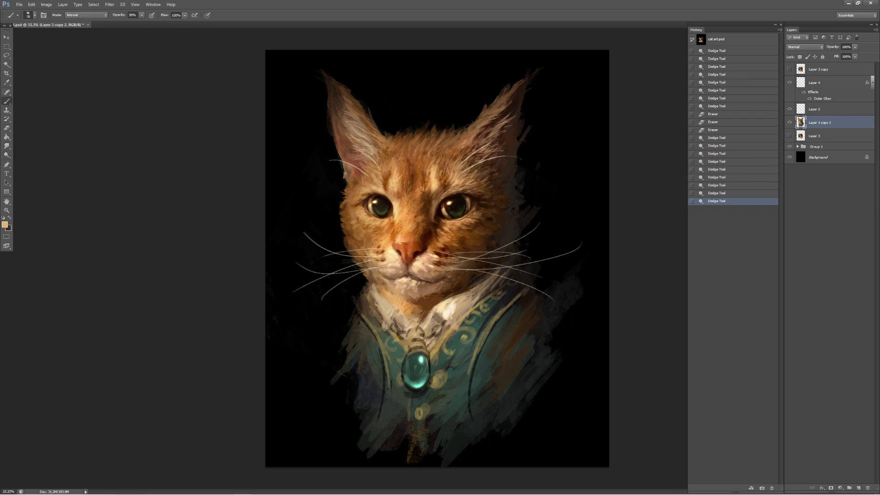
pyautogui.click(34, 15)
pyautogui.click(46, 134)
pyautogui.press('Return')
pyautogui.moveTo(430, 298); pyautogui.dragTo(458, 329)
pyautogui.moveTo(430, 298); pyautogui.dragTo(459, 339)
# - Paint black strokes around the brooch chain, redoing one small stroke
pyautogui.press('d')
pyautogui.moveTo(451, 333); pyautogui.dragTo(458, 339)
pyautogui.moveTo(451, 332); pyautogui.dragTo(458, 342)
pyautogui.moveTo(461, 339); pyautogui.dragTo(471, 345)
pyautogui.moveTo(397, 360); pyautogui.dragTo(401, 364)
pyautogui.moveTo(396, 360); pyautogui.dragTo(400, 365)
pyautogui.hotkey('ctrl', 'z')
pyautogui.moveTo(435, 391); pyautogui.dragTo(442, 380)
pyautogui.moveTo(434, 384)
pyautogui.mouseDown()
pyautogui.moveTo(442, 380)
pyautogui.moveTo(413, 420)
pyautogui.mouseUp()
# - Dab gold sampled from the vest trim beside the brooch and on the trim, removing a stray dab
pyautogui.keyDown('alt'); pyautogui.click(466, 330); pyautogui.keyUp('alt')
pyautogui.moveTo(468, 331); pyautogui.dragTo(471, 340)
pyautogui.click(513, 287)
pyautogui.click(513, 287)
pyautogui.hotkey('ctrl', 'z')
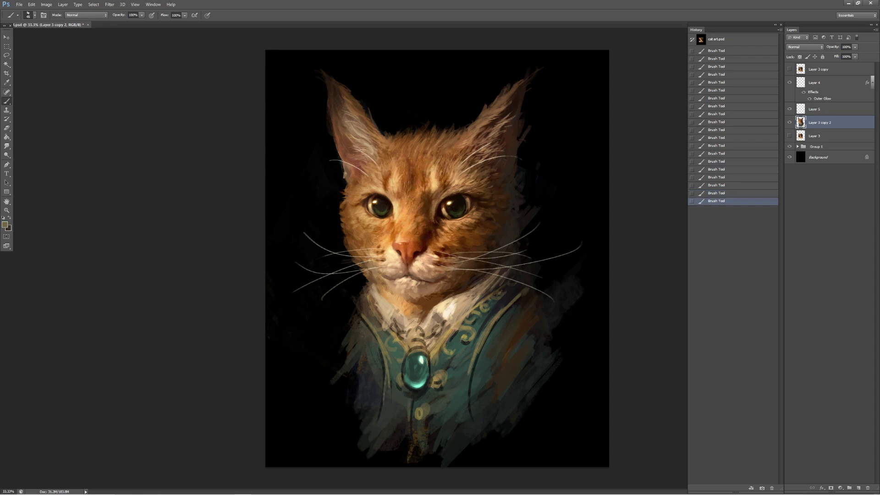
pyautogui.press('z')
pyautogui.moveTo(437, 259); pyautogui.dragTo(366, 258)
pyautogui.moveTo(449, 257); pyautogui.dragTo(504, 257)
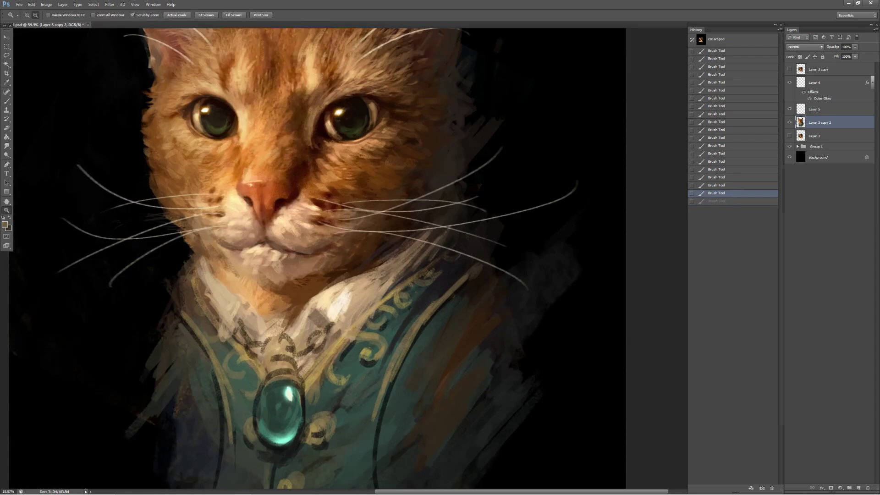
# - Sample light tan near the vest and paint light strokes on the collar left of the chain
pyautogui.press('b')
pyautogui.moveTo(389, 289); pyautogui.dragTo(398, 303)
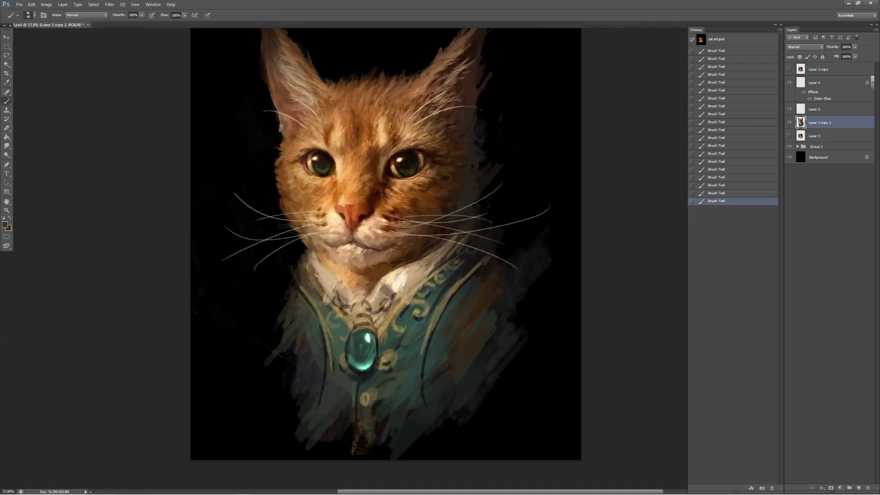
pyautogui.keyDown('alt'); pyautogui.click(393, 292); pyautogui.keyUp('alt')
pyautogui.keyDown('alt'); pyautogui.click(415, 293); pyautogui.keyUp('alt')
pyautogui.keyDown('alt'); pyautogui.click(410, 297); pyautogui.keyUp('alt')
pyautogui.keyDown('alt'); pyautogui.click(404, 299); pyautogui.keyUp('alt')
pyautogui.moveTo(337, 286)
pyautogui.mouseDown()
pyautogui.moveTo(329, 306)
pyautogui.moveTo(321, 303)
pyautogui.mouseUp()
pyautogui.moveTo(315, 265); pyautogui.dragTo(324, 307)
# - Compare the collar strokes, then darken a small collar spot at 30% brush opacity
pyautogui.keyDown('alt'); pyautogui.click(310, 262); pyautogui.keyUp('alt')
pyautogui.hotkey('ctrl', 'alt', 'z')
pyautogui.hotkey('ctrl', 'alt', 'z')
pyautogui.hotkey('ctrl', 'alt', 'z')
pyautogui.hotkey('ctrl', 'shift', 'z')
pyautogui.hotkey('ctrl', 'shift', 'z')
pyautogui.hotkey('ctrl', 'shift', 'z')
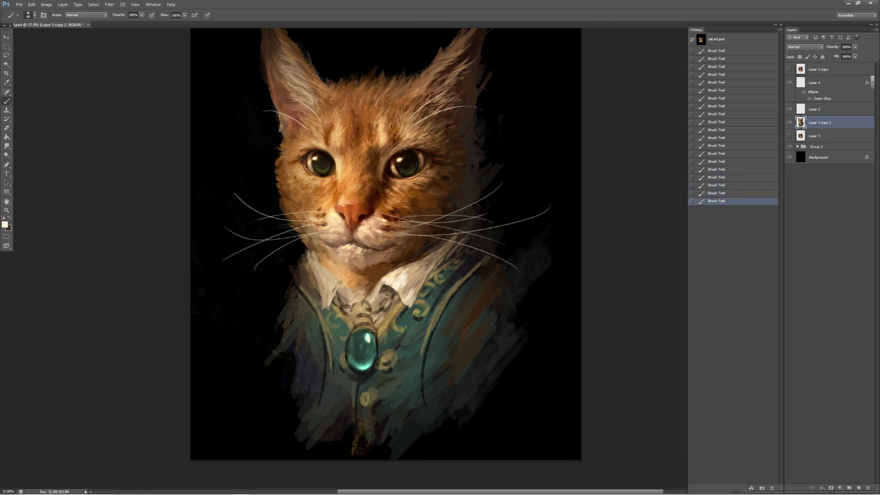
pyautogui.keyDown('alt'); pyautogui.click(338, 283); pyautogui.keyUp('alt')
pyautogui.keyDown('alt'); pyautogui.click(375, 277); pyautogui.keyUp('alt')
pyautogui.press('3')
pyautogui.keyDown('alt'); pyautogui.click(354, 275); pyautogui.keyUp('alt')
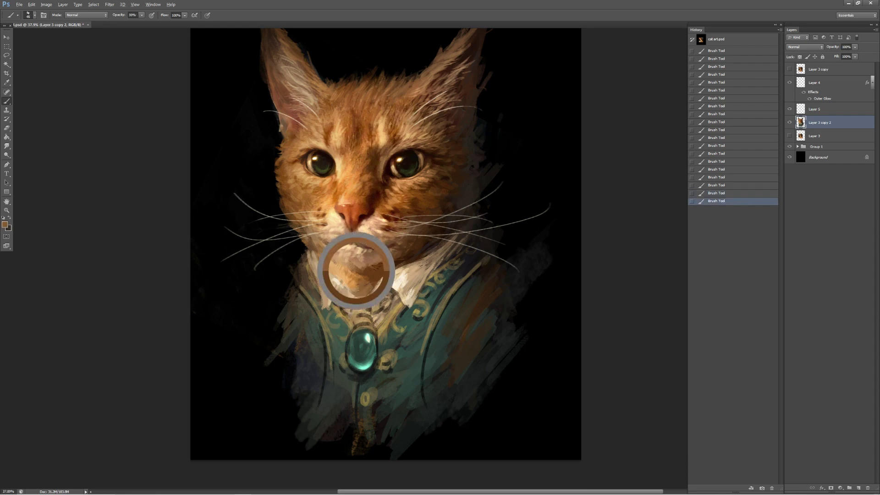
pyautogui.moveTo(358, 275); pyautogui.dragTo(368, 280)
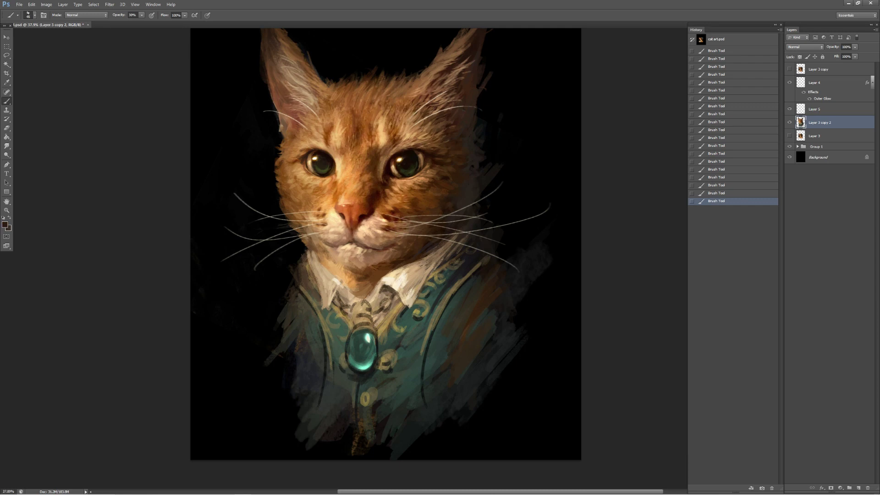
# - Darken a small spot below the chin and compare it with undo and redo
pyautogui.keyDown('alt'); pyautogui.click(438, 244); pyautogui.keyUp('alt')
pyautogui.moveTo(434, 243); pyautogui.dragTo(446, 250)
pyautogui.hotkey('ctrl', 'alt', 'z')
pyautogui.hotkey('ctrl', 'alt', 'z')
pyautogui.hotkey('ctrl', 'shift', 'z')
pyautogui.hotkey('ctrl', 'shift', 'z')
# - Set the painting colour to muted blue-grey #627384
pyautogui.click(5, 224)
pyautogui.moveTo(443, 219); pyautogui.dragTo(442, 179)
pyautogui.click(369, 181)
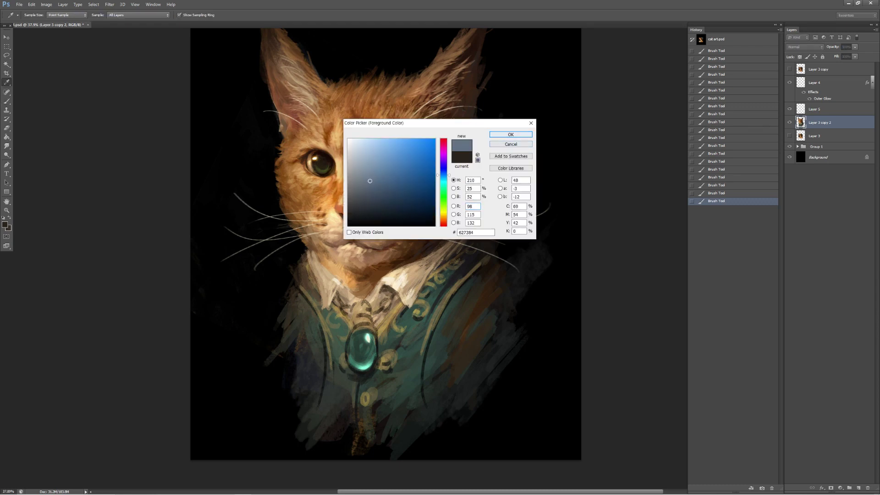
# - Confirm the blue-grey colour, reset to black, and compare earlier painting states
pyautogui.press('Return')
pyautogui.press('d')
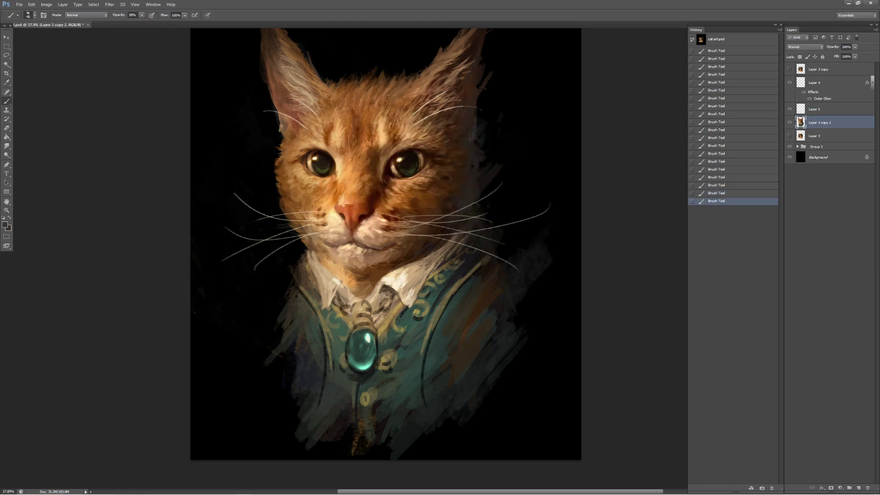
pyautogui.hotkey('ctrl', 'alt', 'z')
pyautogui.hotkey('ctrl', 'alt', 'z')
pyautogui.hotkey('ctrl', 'alt', 'z')
pyautogui.hotkey('ctrl', 'alt', 'z')
pyautogui.hotkey('ctrl', 'shift', 'z')
pyautogui.hotkey('ctrl', 'shift', 'z')
pyautogui.hotkey('ctrl', 'shift', 'z')
pyautogui.hotkey('ctrl', 'shift', 'z')
pyautogui.hotkey('ctrl', 'alt', 'z')
pyautogui.hotkey('ctrl', 'shift', 'z')
pyautogui.hotkey('ctrl', 'alt', 'z')
# - Try a smudge and undo it, then paint the shoulder and tan strokes on the cheek
pyautogui.press('r')
pyautogui.moveTo(488, 259); pyautogui.dragTo(504, 188)
pyautogui.hotkey('ctrl', 'z')
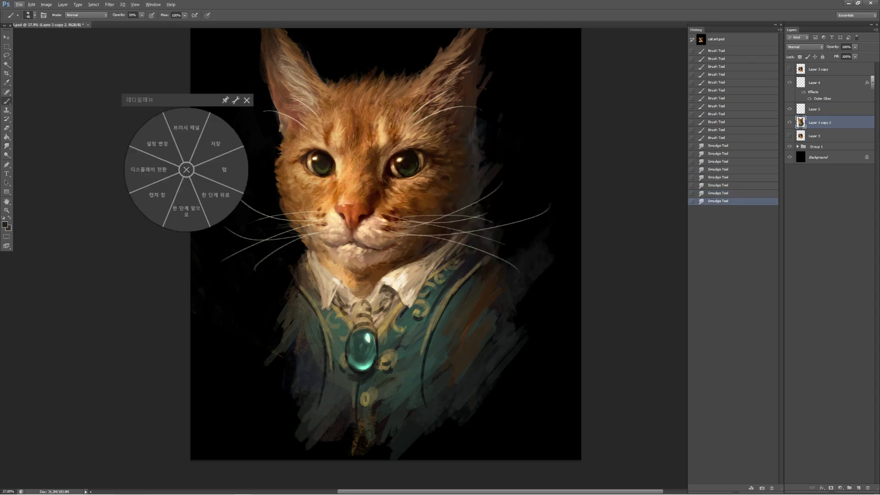
pyautogui.moveTo(486, 236); pyautogui.dragTo(502, 249)
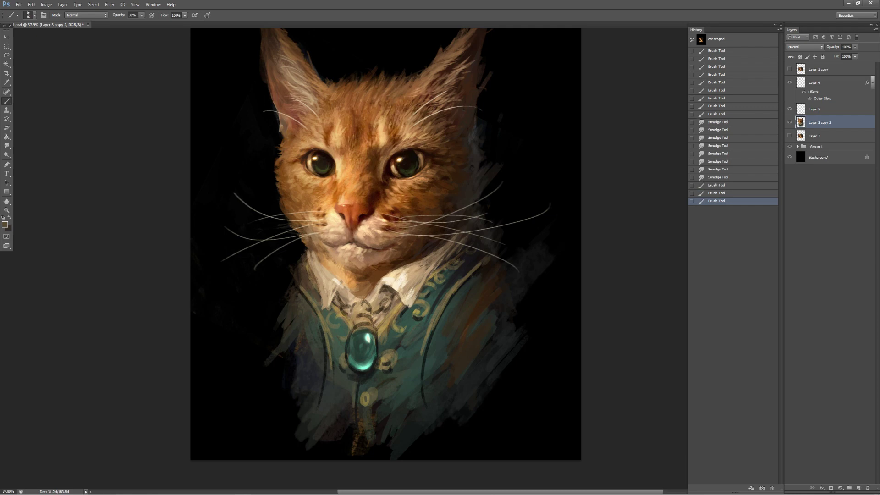
pyautogui.keyDown('alt'); pyautogui.click(307, 238); pyautogui.keyUp('alt')
pyautogui.moveTo(293, 229); pyautogui.dragTo(312, 243)
pyautogui.moveTo(298, 233)
pyautogui.mouseDown()
pyautogui.moveTo(320, 248)
pyautogui.moveTo(312, 238)
pyautogui.mouseUp()
# - At 40% brush opacity, resample and repaint the cheek, undoing the last stroke
pyautogui.press('4')
pyautogui.keyDown('alt'); pyautogui.click(307, 235); pyautogui.keyUp('alt')
pyautogui.moveTo(303, 233); pyautogui.dragTo(312, 239)
pyautogui.moveTo(303, 234); pyautogui.dragTo(350, 245)
pyautogui.keyDown('alt'); pyautogui.click(306, 235); pyautogui.keyUp('alt')
pyautogui.hotkey('ctrl', 'z')
# - Paint small strokes near the nose, undoing and restoring them after zooming out
pyautogui.moveTo(343, 239); pyautogui.dragTo(350, 245)
pyautogui.moveTo(342, 239); pyautogui.dragTo(350, 245)
pyautogui.hotkey('ctrl', 'z')
pyautogui.press('z')
pyautogui.moveTo(451, 262)
pyautogui.mouseDown()
pyautogui.moveTo(403, 262)
pyautogui.moveTo(480, 258)
pyautogui.mouseUp()
pyautogui.press('b')
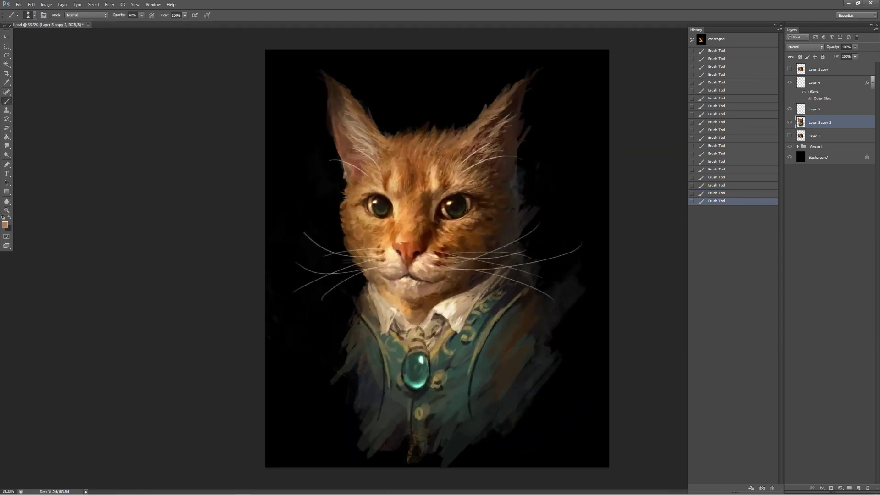
pyautogui.hotkey('ctrl', 'z')
# - Dodge around the eyes at 30% exposure, then check the portrait at 12.5% to 33.3% zoom
pyautogui.press('o')
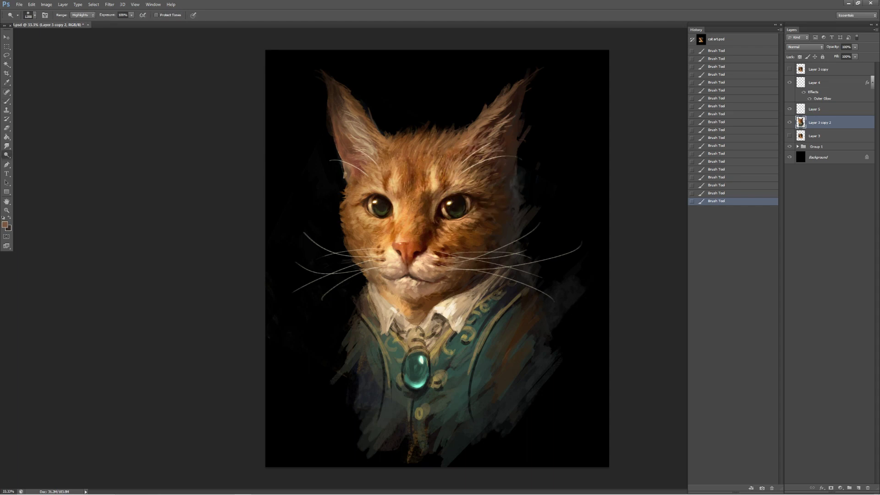
pyautogui.click(418, 176)
pyautogui.press('3')
pyautogui.click(417, 201)
pyautogui.press('z')
pyautogui.hotkey('ctrl', '-')
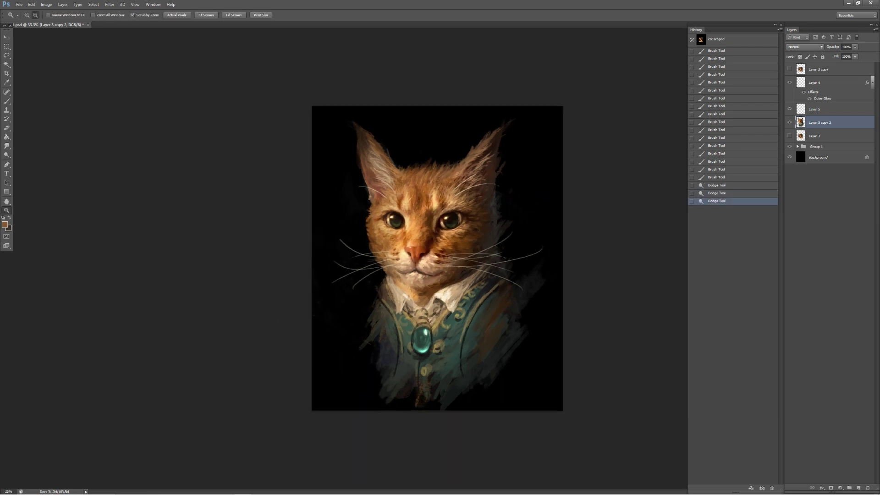
pyautogui.hotkey('ctrl', '-')
pyautogui.hotkey('ctrl', '-')
pyautogui.hotkey('ctrl', '+')
pyautogui.hotkey('ctrl', '+')
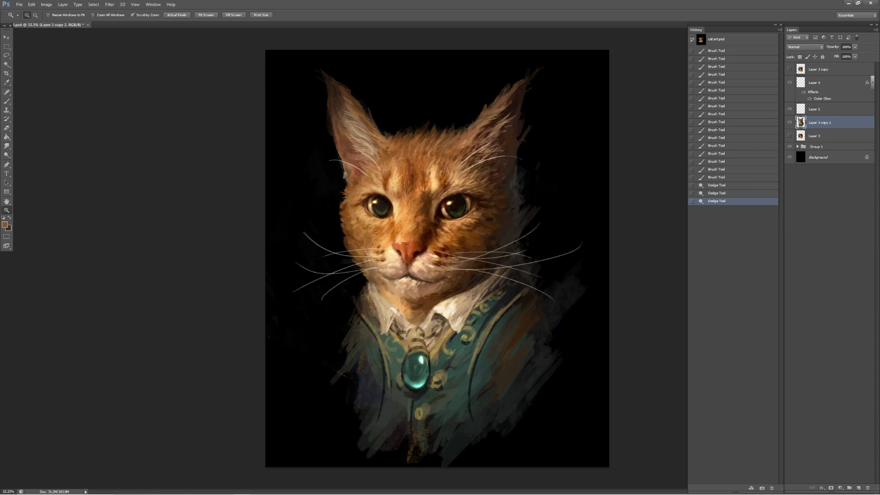
pyautogui.hotkey('ctrl', '-')
pyautogui.hotkey('ctrl', '+')
pyautogui.hotkey('ctrl', '+')
pyautogui.hotkey('ctrl', '+')
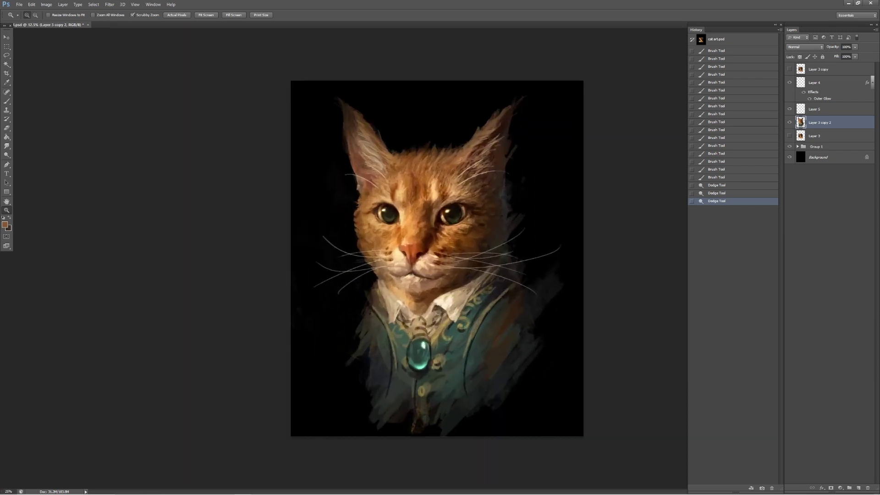
pyautogui.hotkey('ctrl', '+')
pyautogui.hotkey('ctrl', '-')
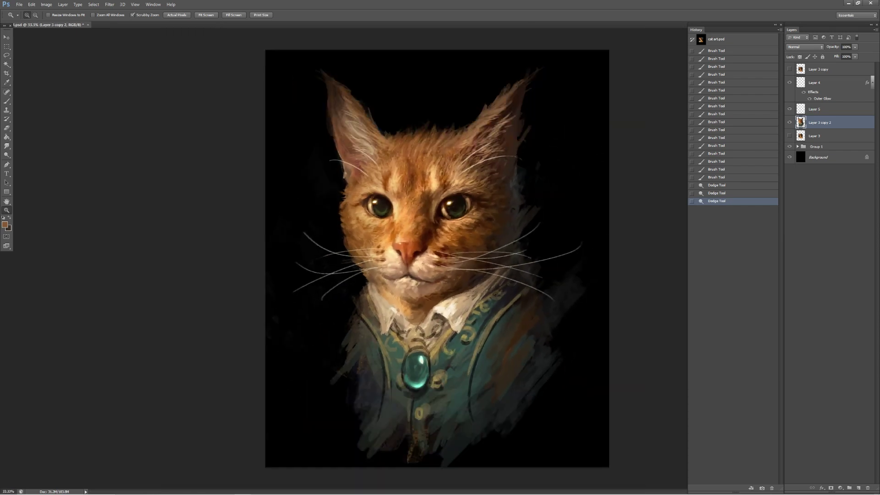
# - Add a new Layer 6 above Layer 4 and open its blend mode choices
pyautogui.click(813, 83)
pyautogui.click(858, 487)
pyautogui.click(804, 47)
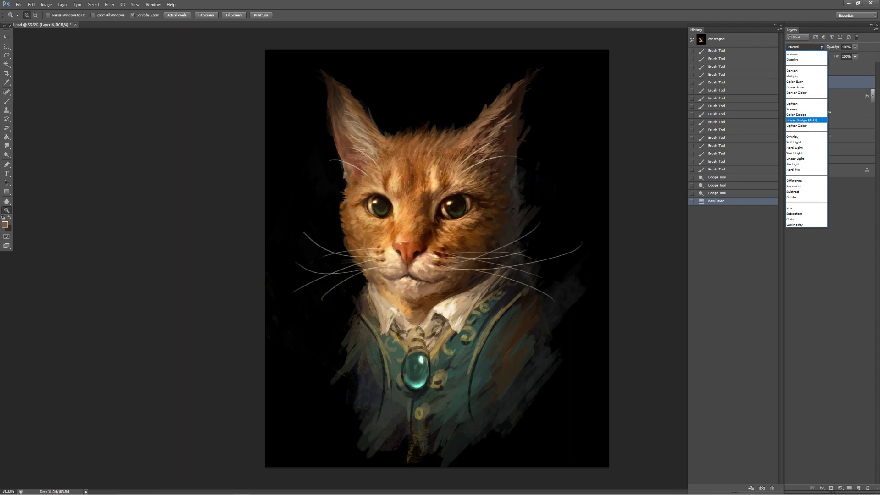
# - Set Layer 6 to Linear Dodge (Add) and choose the soft round 61 px brush
pyautogui.click(806, 120)
pyautogui.click(6, 101)
pyautogui.click(34, 15)
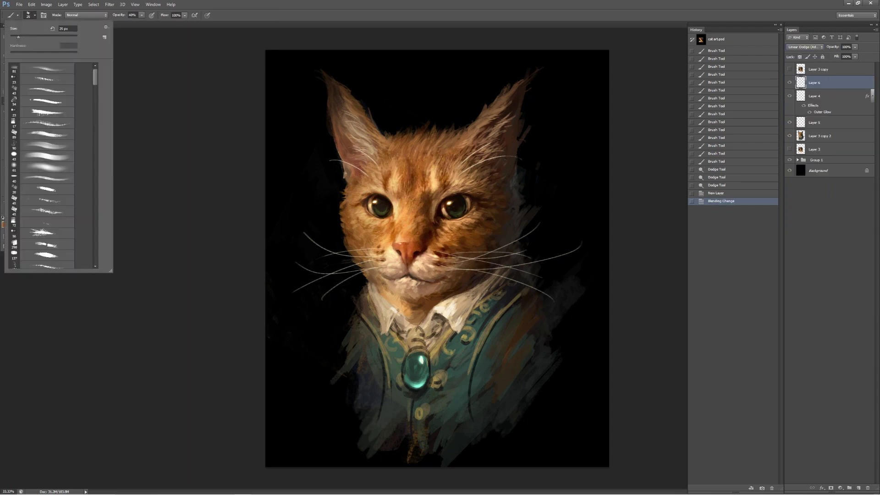
pyautogui.click(46, 166)
pyautogui.press('Return')
# - Keep the warm glow stroke on Layer 6 and undo the last eraser stroke
pyautogui.hotkey('ctrl', 'z')
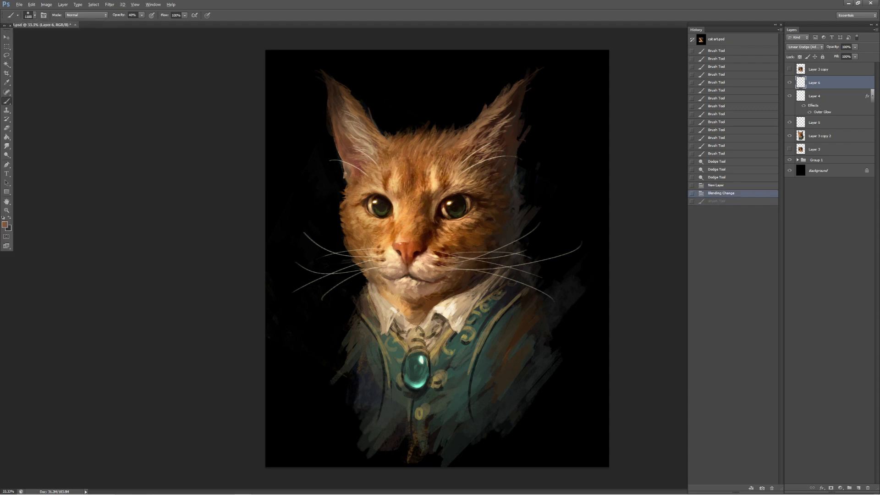
pyautogui.hotkey('ctrl', 'z')
pyautogui.hotkey('ctrl', 'z')
pyautogui.hotkey('ctrl', 'z')
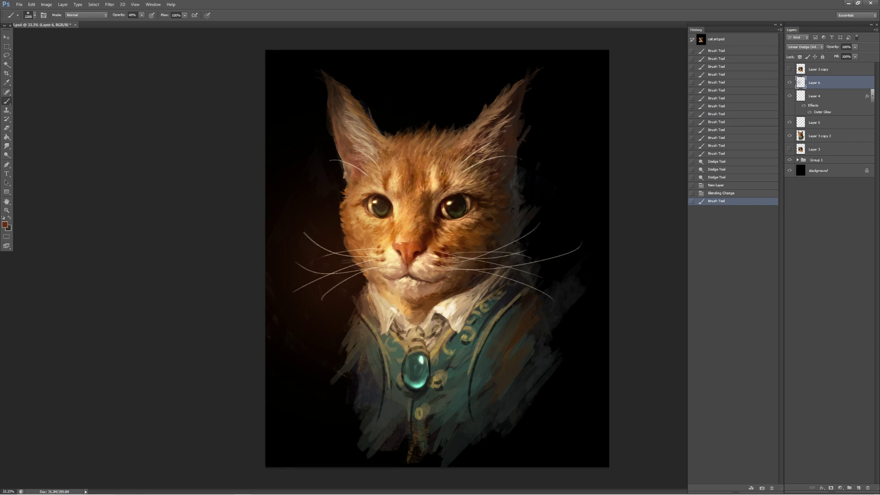
pyautogui.press('e')
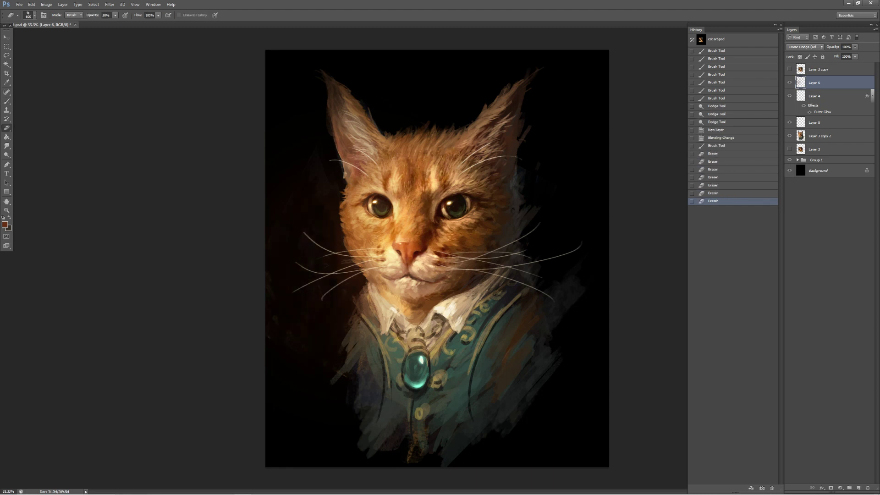
pyautogui.hotkey('ctrl', 'z')
# - Compare the portrait with and without Layer 6's glow, leaving Layer 6 hidden
pyautogui.press('z')
pyautogui.hotkey('ctrl', '-')
pyautogui.hotkey('ctrl', '-')
pyautogui.hotkey('ctrl', '-')
pyautogui.hotkey('ctrl', '-')
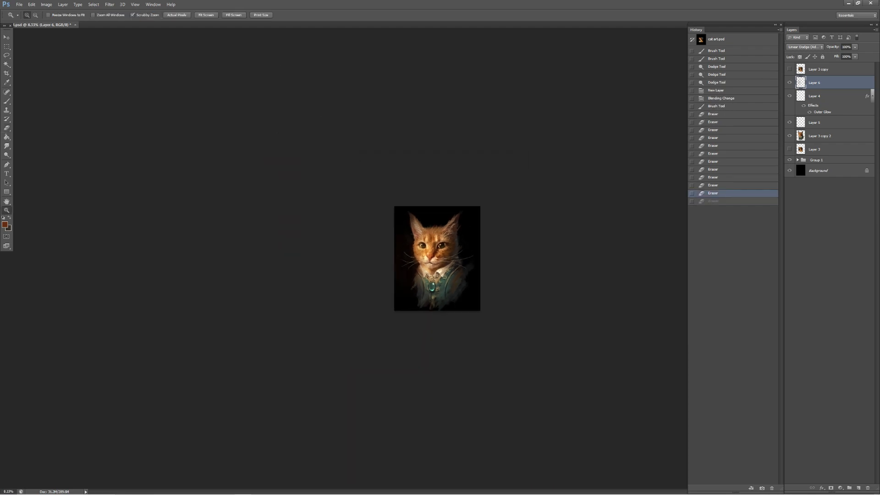
pyautogui.hotkey('ctrl', '+')
pyautogui.hotkey('ctrl', '+')
pyautogui.hotkey('ctrl', '+')
pyautogui.hotkey('ctrl', '+')
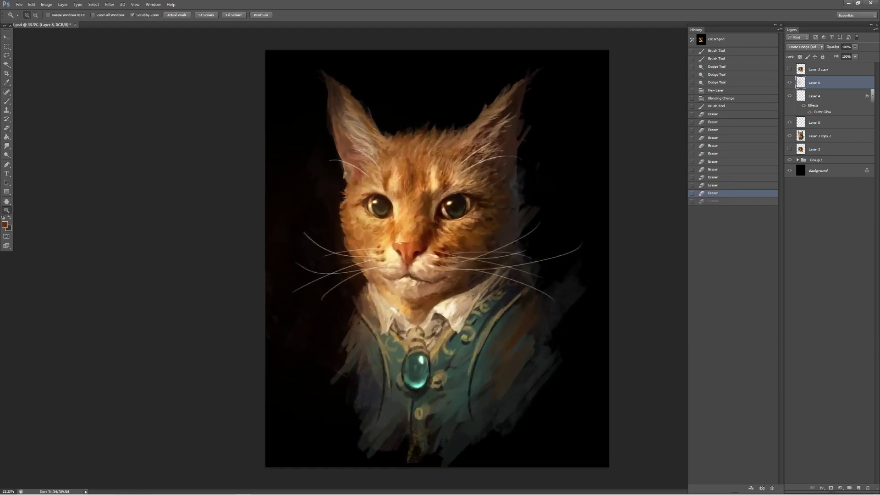
pyautogui.hotkey('ctrl', '+')
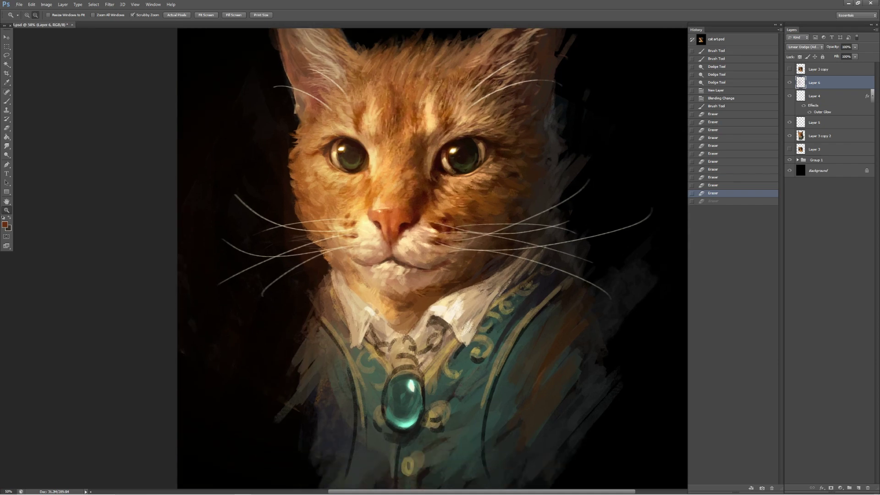
pyautogui.hotkey('ctrl', '-')
pyautogui.click(788, 82)
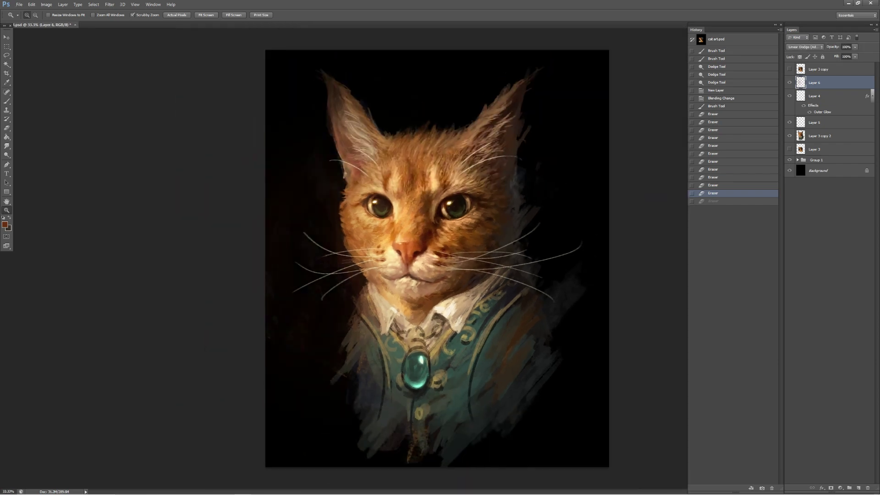
pyautogui.click(789, 83)
pyautogui.moveTo(437, 259); pyautogui.dragTo(430, 258)
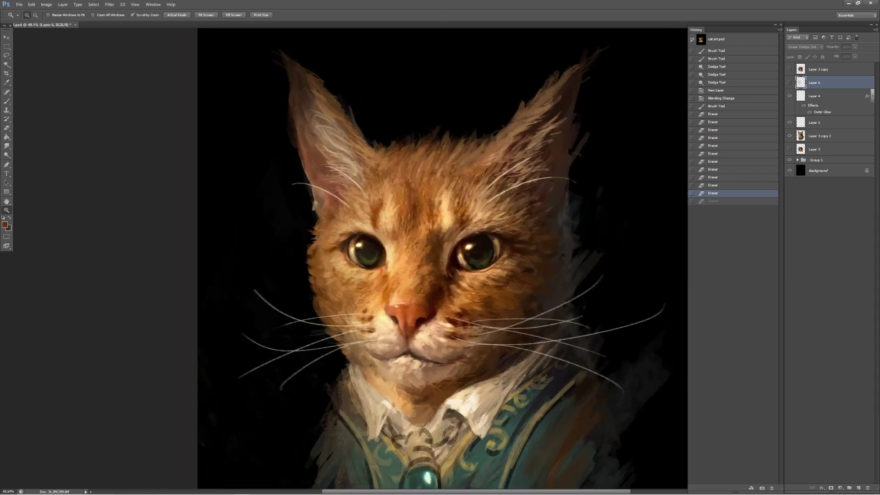
# - Target Layer 3 copy 2 with a black, roughly 61 px brush
pyautogui.moveTo(415, 142); pyautogui.dragTo(440, 142)
pyautogui.press('b')
pyautogui.click(486, 159)
pyautogui.press('Return')
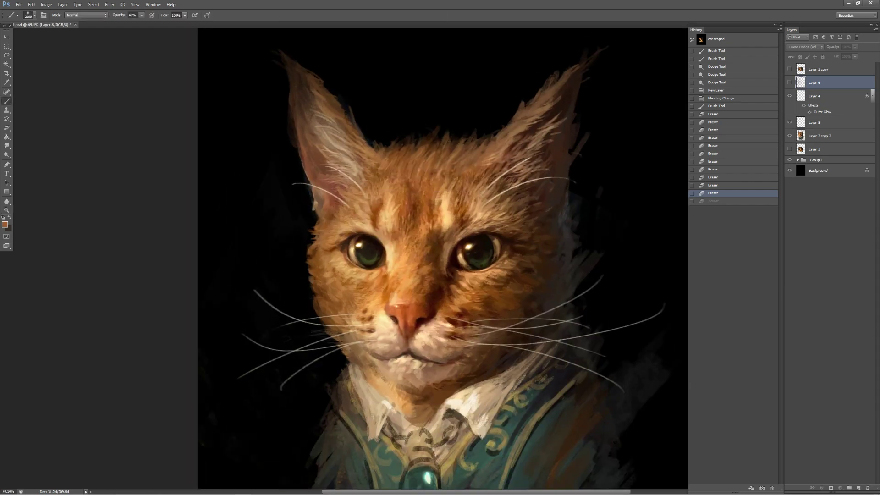
pyautogui.keyDown('ctrl'); pyautogui.click(487, 159); pyautogui.keyUp('ctrl')
pyautogui.keyDown('alt'); pyautogui.click(487, 160); pyautogui.keyUp('alt')
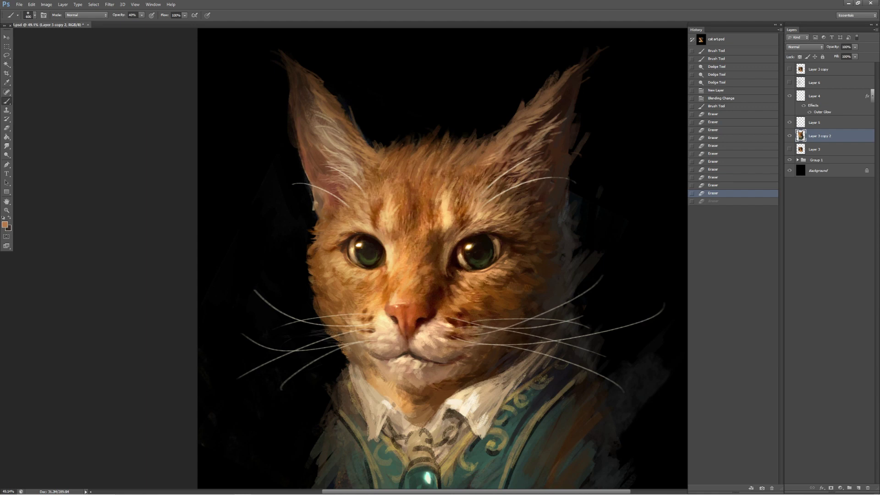
pyautogui.click(34, 15)
pyautogui.click(28, 167)
pyautogui.press('Return')
# - Darken the tip of the cat's right ear on Layer 3 copy 2
pyautogui.click(799, 56)
pyautogui.click(814, 82)
pyautogui.press('Return')
pyautogui.hotkey('alt', '[')
pyautogui.hotkey('alt', '[')
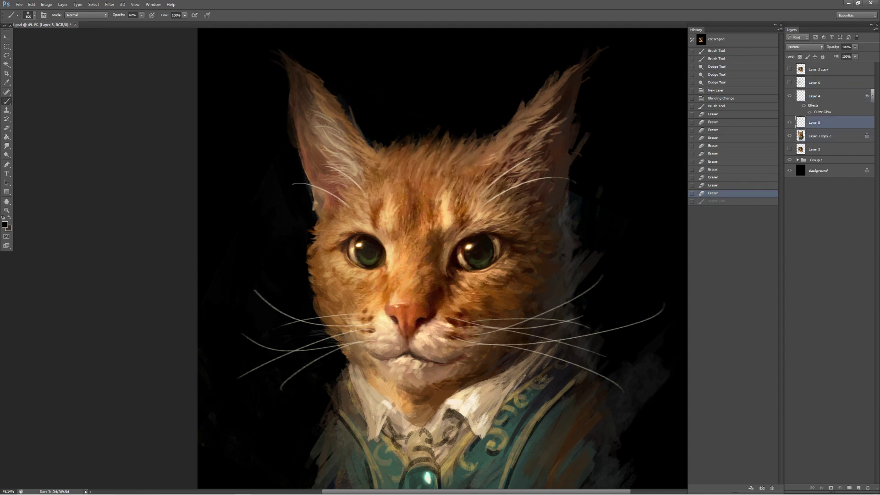
pyautogui.hotkey('alt', '[')
pyautogui.hotkey('ctrl', 'z')
pyautogui.moveTo(558, 87); pyautogui.dragTo(578, 66)
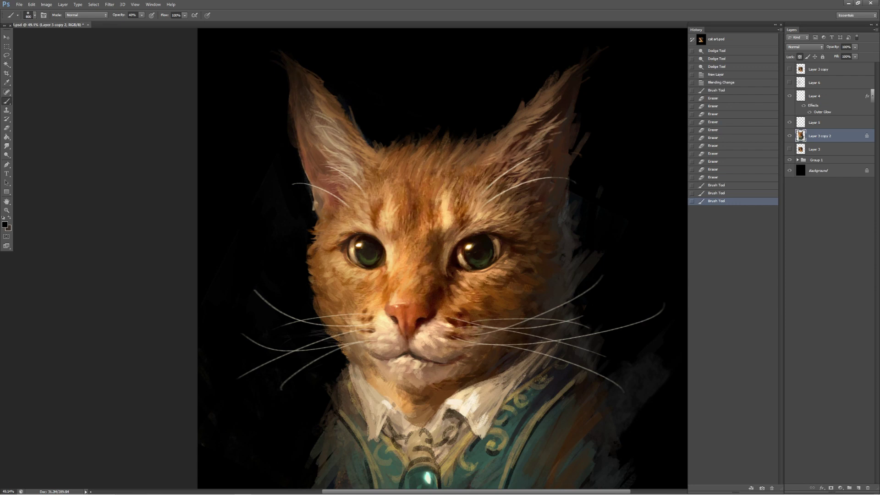
# - Try a stroke along the cat's jaw, undo it, and zoom in on the cat
pyautogui.scroll(-2, 442, 259)
pyautogui.moveTo(355, 300); pyautogui.dragTo(350, 355)
pyautogui.hotkey('ctrl', 'z')
pyautogui.hotkey('ctrl', 'z')
pyautogui.hotkey('ctrl', 'z')
pyautogui.press('z')
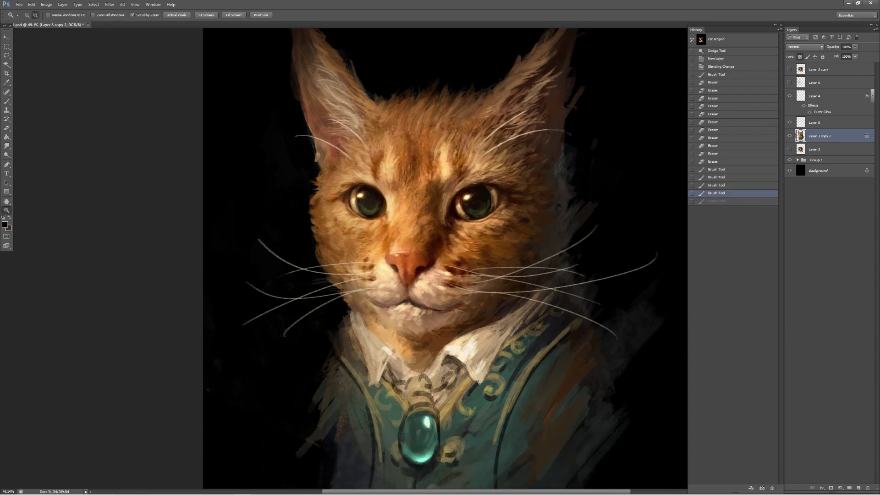
pyautogui.hotkey('ctrl', '-')
pyautogui.hotkey('ctrl', '-')
pyautogui.hotkey('ctrl', '-')
pyautogui.hotkey('ctrl', '-')
pyautogui.hotkey('ctrl', '+')
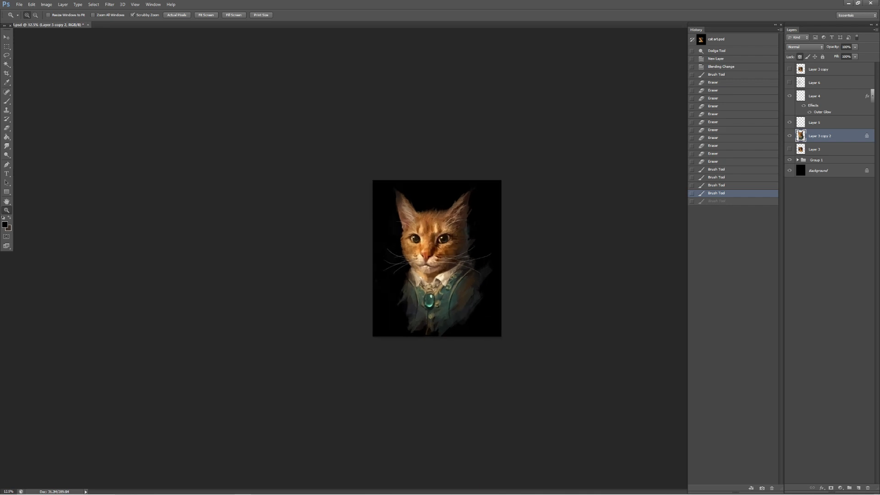
pyautogui.hotkey('ctrl', '+')
pyautogui.hotkey('ctrl', '+')
pyautogui.hotkey('ctrl', '+')
pyautogui.hotkey('ctrl', '+')
pyautogui.hotkey('ctrl', '+')
# - Show Layer 6, erase faint strokes on Layer 3 copy 2, and make Layer 4 visible
pyautogui.click(788, 82)
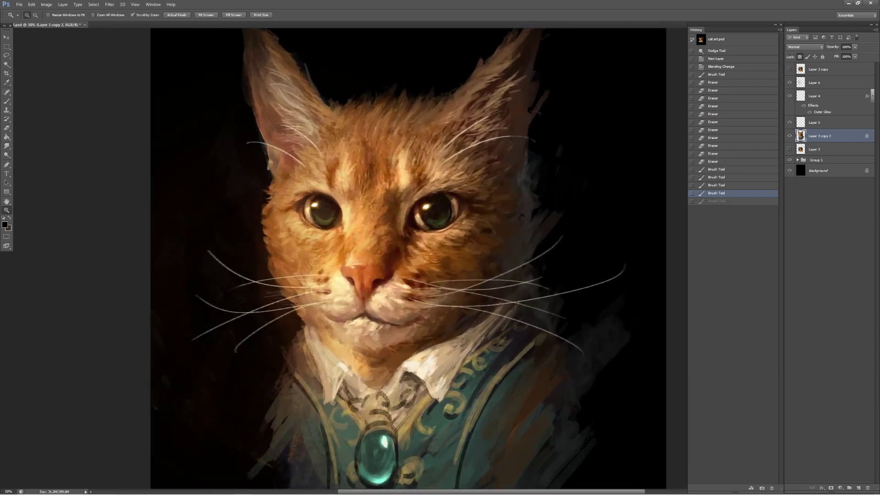
pyautogui.press('e')
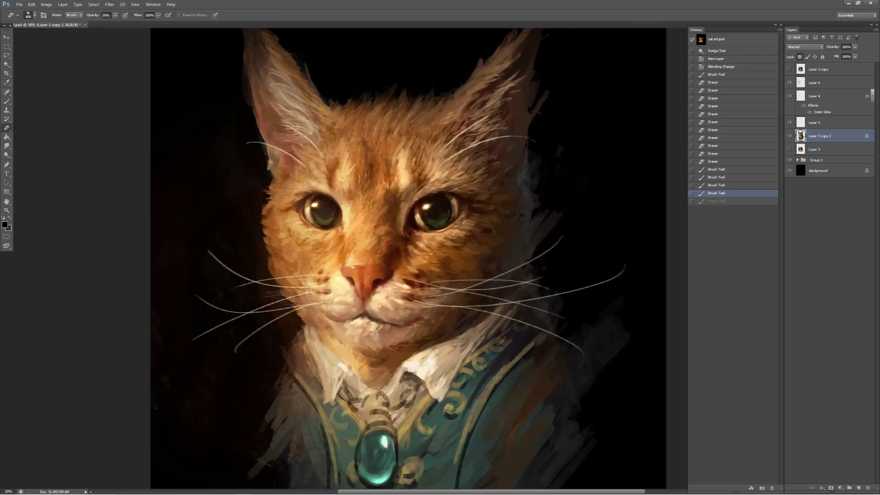
pyautogui.moveTo(572, 229); pyautogui.dragTo(595, 320)
pyautogui.moveTo(572, 252); pyautogui.dragTo(587, 298)
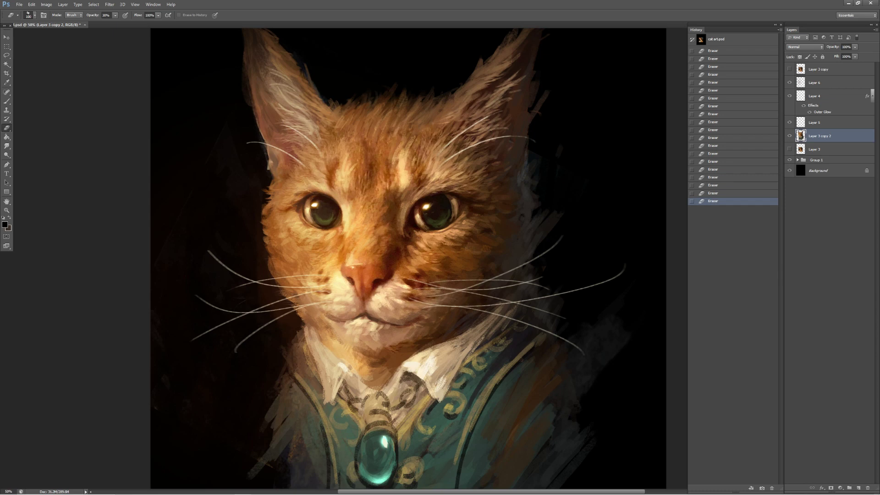
pyautogui.click(789, 95)
pyautogui.click(820, 82)
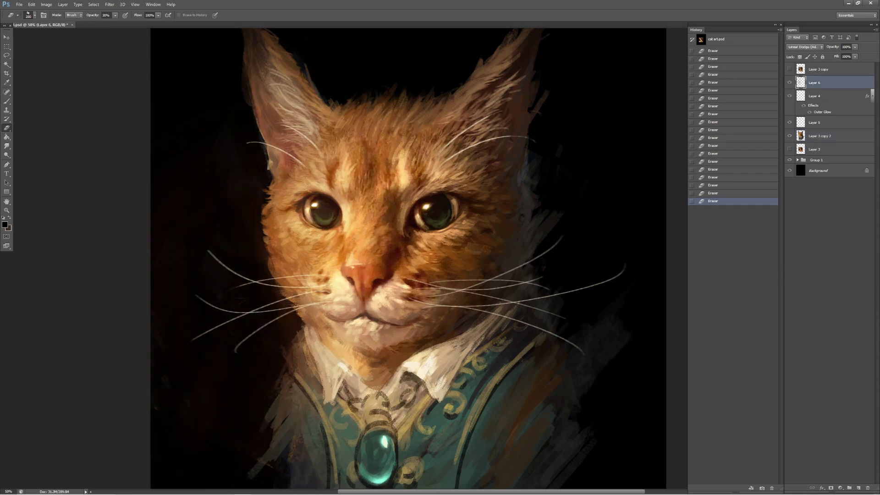
# - Review the portrait at 33.3% and 16.7%, hide Layer 6, and reselect Layer 3 copy 2
pyautogui.press('z')
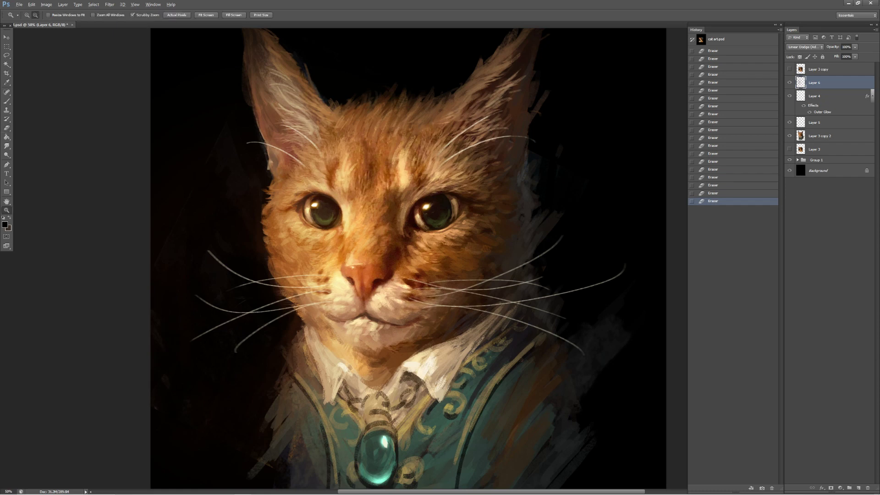
pyautogui.hotkey('ctrl', '-')
pyautogui.hotkey('ctrl', '-')
pyautogui.hotkey('ctrl', '-')
pyautogui.hotkey('ctrl', '-')
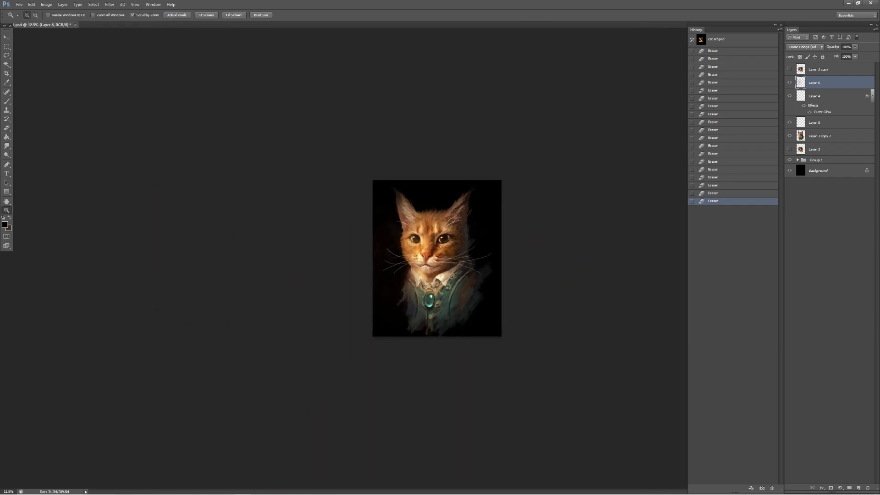
pyautogui.hotkey('ctrl', '+')
pyautogui.hotkey('ctrl', '+')
pyautogui.hotkey('ctrl', '+')
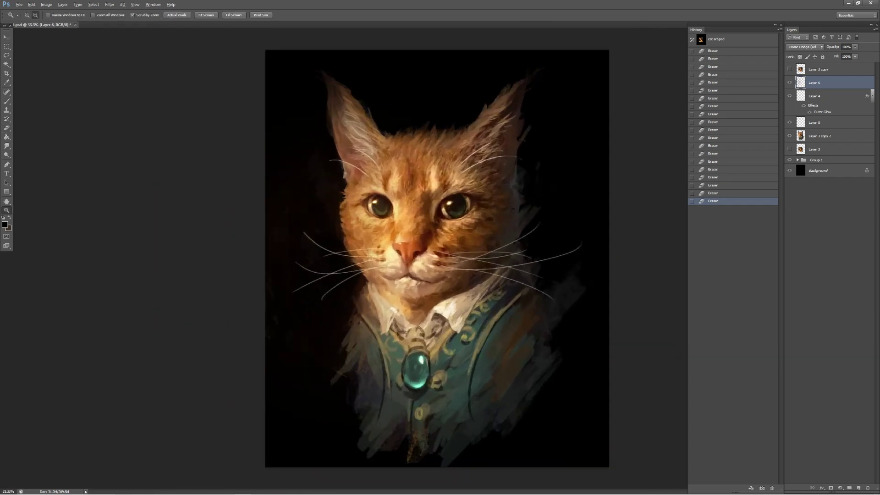
pyautogui.hotkey('ctrl', '-')
pyautogui.hotkey('ctrl', '-')
pyautogui.hotkey('ctrl', '-')
pyautogui.hotkey('ctrl', '-')
pyautogui.hotkey('ctrl', '-')
pyautogui.hotkey('ctrl', '+')
pyautogui.hotkey('ctrl', '+')
pyautogui.hotkey('ctrl', '+')
pyautogui.hotkey('ctrl', '+')
pyautogui.hotkey('ctrl', '+')
pyautogui.click(788, 82)
pyautogui.click(819, 135)
pyautogui.hotkey('ctrl', '+')
# - Set up an 89 px brush with a tan-orange fur colour
pyautogui.press('b')
pyautogui.keyDown('alt'); pyautogui.click(366, 206); pyautogui.keyUp('alt')
pyautogui.click(35, 15)
pyautogui.click(14, 132)
pyautogui.click(367, 206)
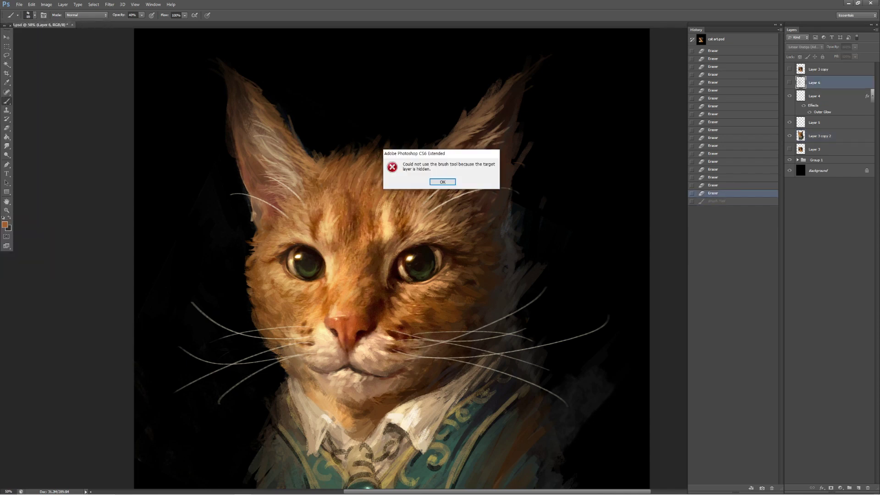
pyautogui.hotkey('ctrl', 'z')
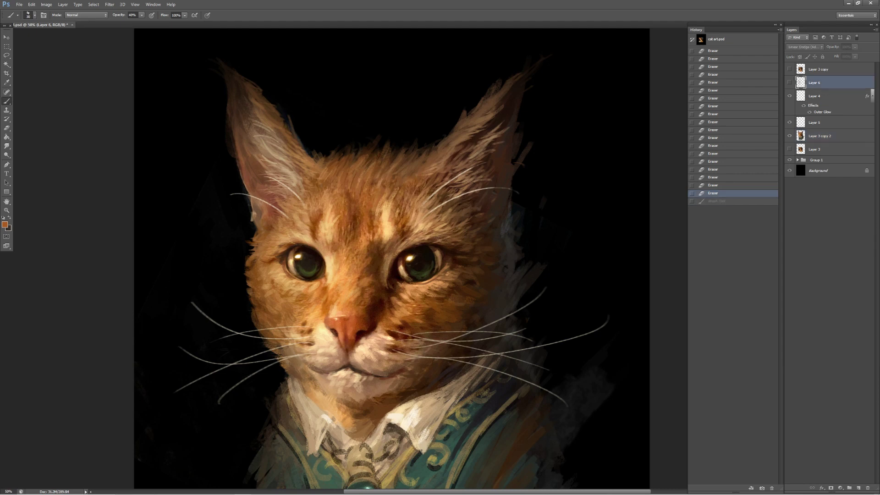
pyautogui.hotkey('ctrl', 'z')
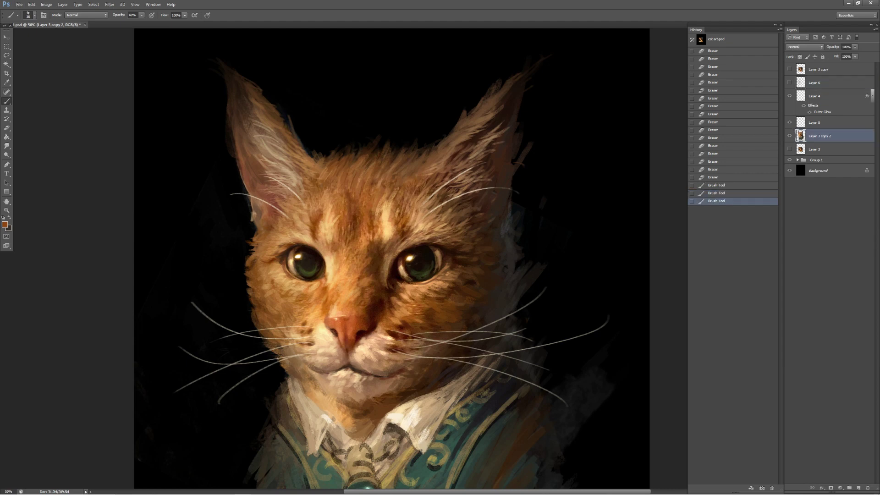
# - Paint fur strokes and small dabs on the cat's forehead
pyautogui.moveTo(343, 172)
pyautogui.mouseDown()
pyautogui.moveTo(350, 183)
pyautogui.moveTo(362, 151)
pyautogui.mouseUp()
pyautogui.moveTo(364, 158); pyautogui.dragTo(364, 149)
pyautogui.moveTo(366, 156)
pyautogui.mouseDown()
pyautogui.moveTo(371, 144)
pyautogui.moveTo(362, 152)
pyautogui.mouseUp()
pyautogui.moveTo(366, 156)
pyautogui.mouseDown()
pyautogui.moveTo(371, 143)
pyautogui.moveTo(396, 156)
pyautogui.moveTo(368, 140)
pyautogui.mouseUp()
pyautogui.keyDown('alt'); pyautogui.click(388, 199); pyautogui.keyUp('alt')
pyautogui.keyDown('alt'); pyautogui.click(388, 199); pyautogui.keyUp('alt')
pyautogui.keyDown('alt'); pyautogui.click(374, 165); pyautogui.keyUp('alt')
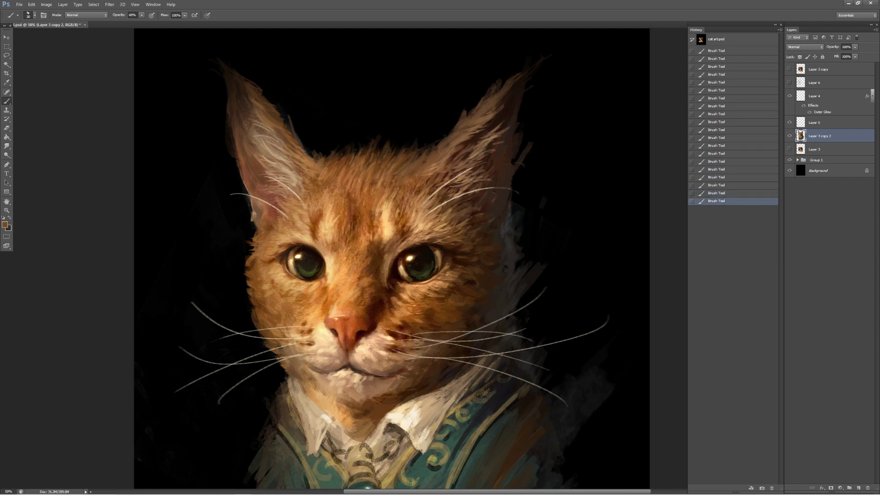
# - Sample forehead and dark fur colours, then review the portrait at 16.7%
pyautogui.keyDown('alt'); pyautogui.click(387, 212); pyautogui.keyUp('alt')
pyautogui.keyDown('alt'); pyautogui.click(506, 120); pyautogui.keyUp('alt')
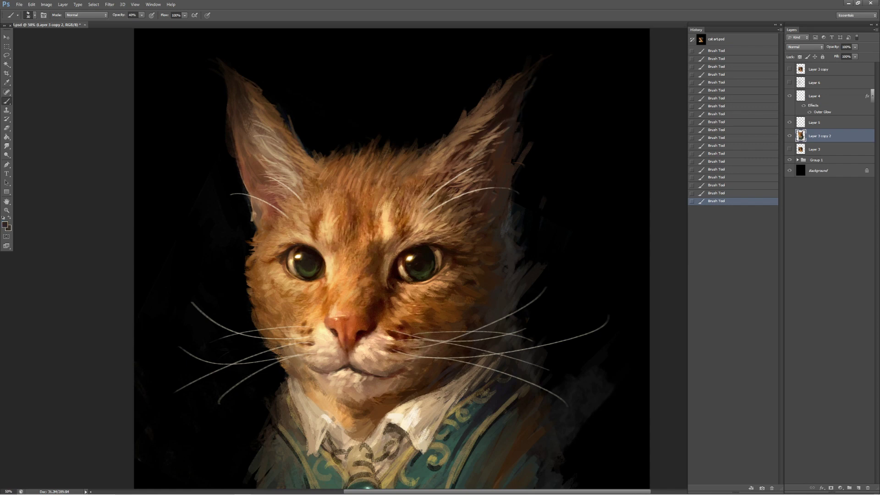
pyautogui.press('z')
pyautogui.hotkey('ctrl', '-')
pyautogui.hotkey('ctrl', '-')
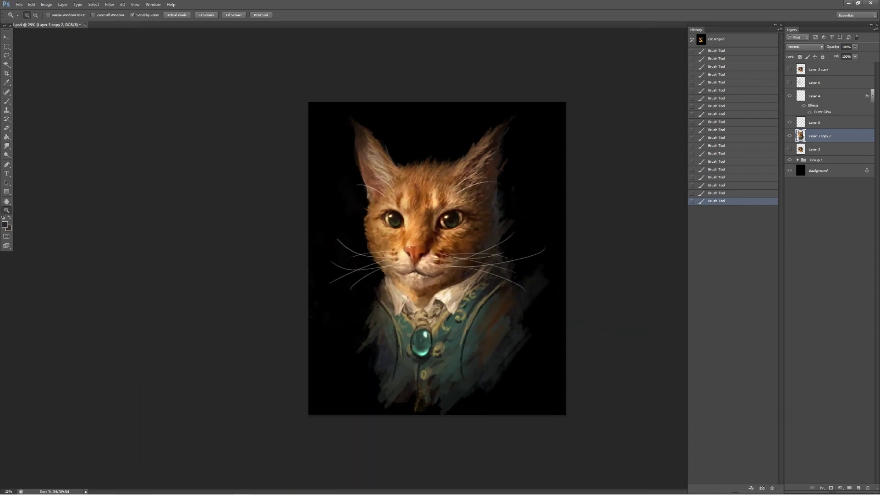
pyautogui.hotkey('ctrl', '-')
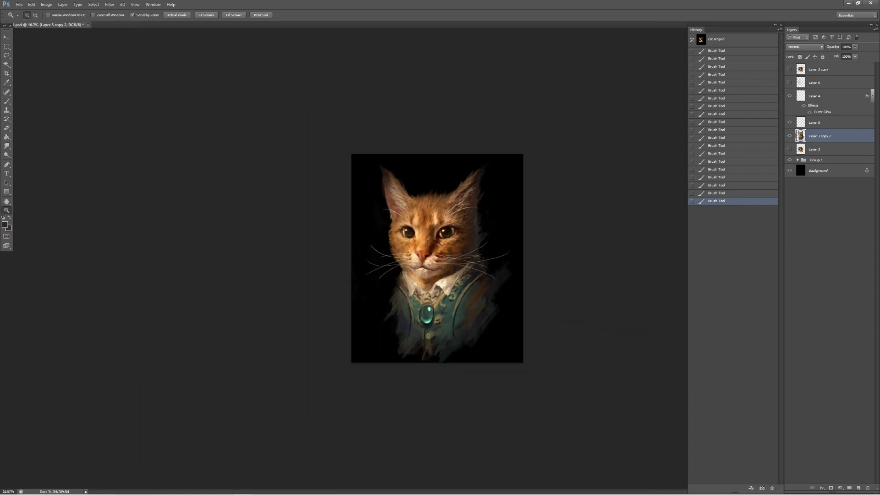
pyautogui.moveTo(440, 205); pyautogui.dragTo(476, 205)
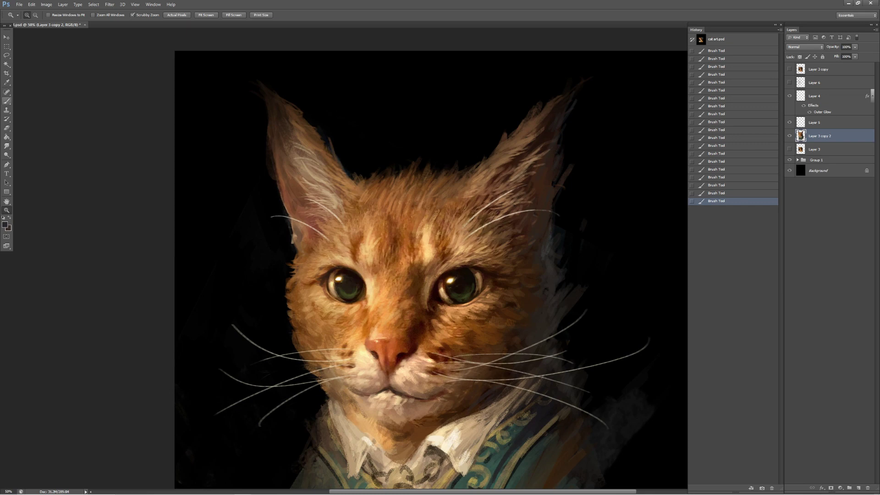
pyautogui.press('b')
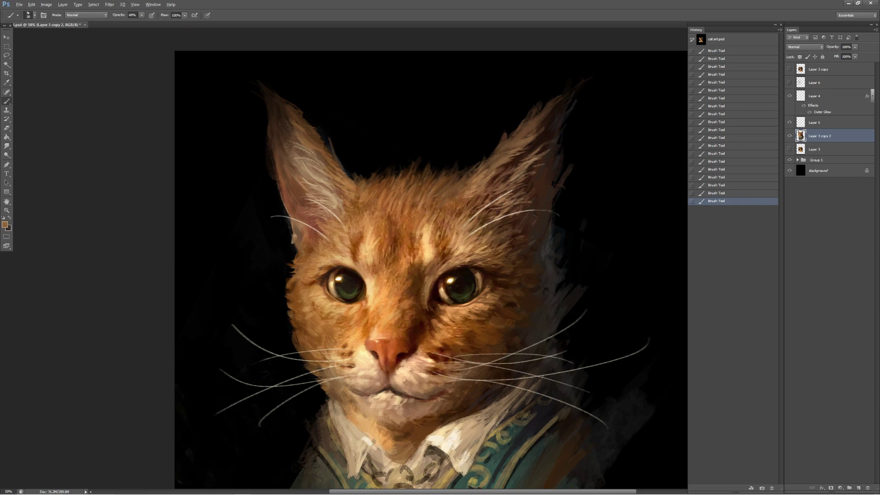
# - Brighten a patch of face fur using sampled browns and orange-tan, undoing unwanted strokes
pyautogui.keyDown('alt'); pyautogui.click(385, 176); pyautogui.keyUp('alt')
pyautogui.keyDown('alt'); pyautogui.click(414, 196); pyautogui.keyUp('alt')
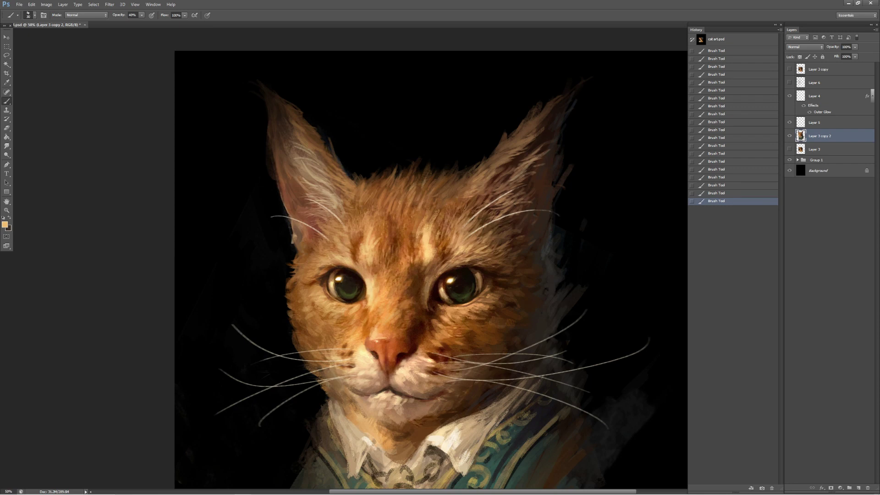
pyautogui.keyDown('alt'); pyautogui.click(342, 175); pyautogui.keyUp('alt')
pyautogui.hotkey('ctrl', 'alt', 'z')
pyautogui.hotkey('ctrl', 'alt', 'z')
pyautogui.click(362, 178)
pyautogui.hotkey('ctrl', 'z')
pyautogui.moveTo(472, 178)
pyautogui.mouseDown()
pyautogui.moveTo(462, 175)
pyautogui.moveTo(452, 187)
pyautogui.mouseUp()
pyautogui.hotkey('ctrl', 'z')
# - Add a small stroke near the cat's left ear, then undo the last three strokes
pyautogui.keyDown('alt'); pyautogui.click(446, 190); pyautogui.keyUp('alt')
pyautogui.keyDown('alt'); pyautogui.click(449, 255); pyautogui.keyUp('alt')
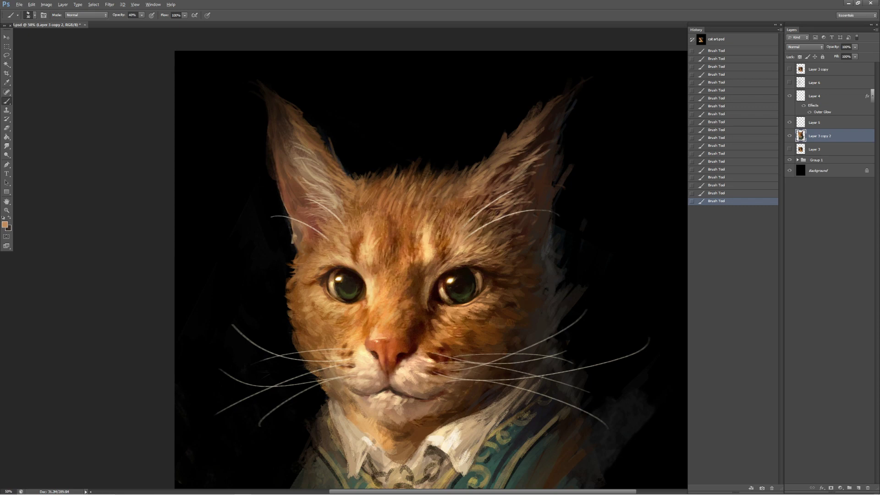
pyautogui.hotkey('ctrl', 'z')
pyautogui.moveTo(286, 140); pyautogui.dragTo(299, 128)
pyautogui.keyDown('alt'); pyautogui.click(348, 216); pyautogui.keyUp('alt')
pyautogui.keyDown('alt'); pyautogui.click(315, 145); pyautogui.keyUp('alt')
pyautogui.keyDown('alt'); pyautogui.click(315, 146); pyautogui.keyUp('alt')
pyautogui.keyDown('alt'); pyautogui.click(348, 215); pyautogui.keyUp('alt')
pyautogui.keyDown('alt'); pyautogui.click(485, 155); pyautogui.keyUp('alt')
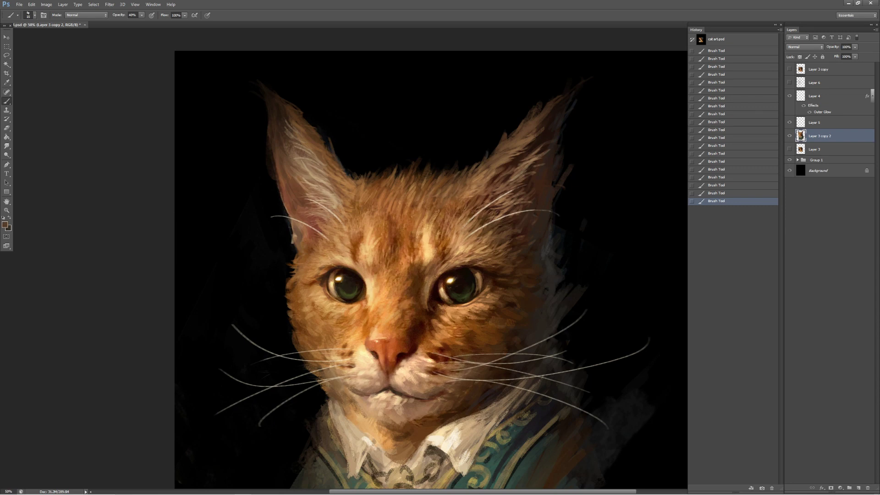
pyautogui.hotkey('ctrl', 'alt', 'z')
pyautogui.hotkey('ctrl', 'alt', 'z')
pyautogui.hotkey('ctrl', 'alt', 'z')
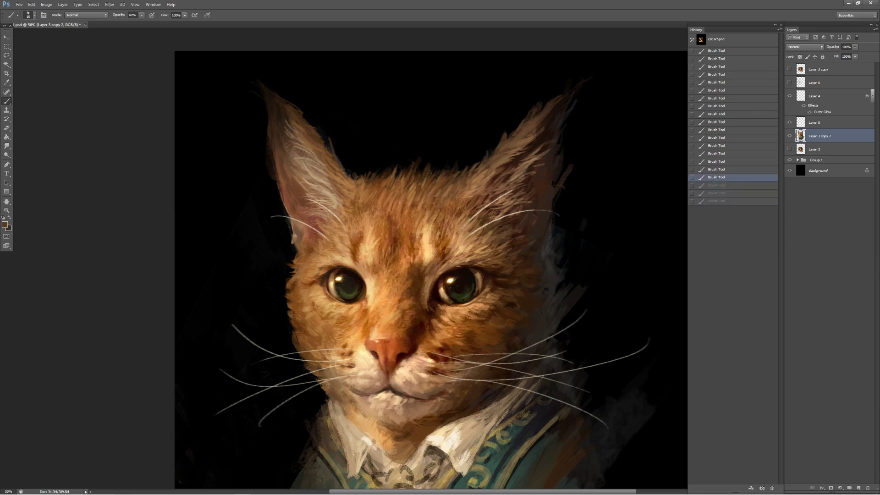
# - Paint light-orange fur strokes on the face, compare versions, and keep the final stroke
pyautogui.keyDown('alt'); pyautogui.click(294, 276); pyautogui.keyUp('alt')
pyautogui.moveTo(282, 285); pyautogui.dragTo(292, 286)
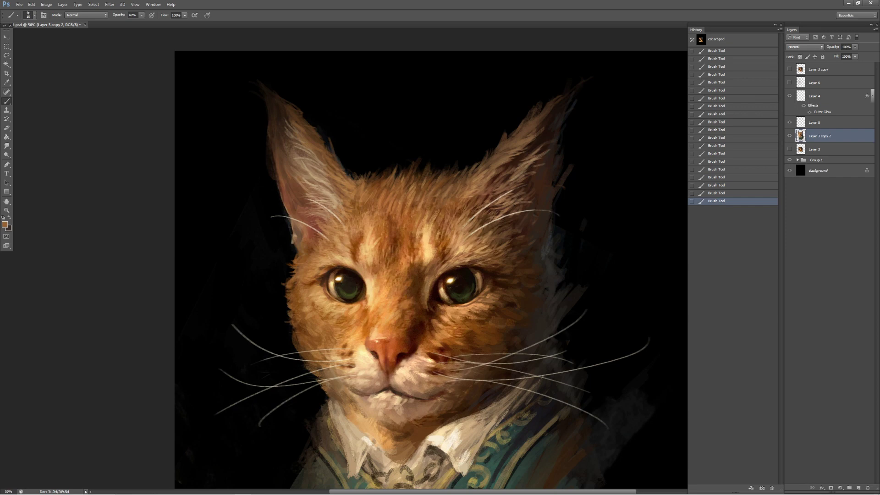
pyautogui.hotkey('ctrl', 'alt', 'z')
pyautogui.hotkey('ctrl', 'alt', 'z')
pyautogui.hotkey('ctrl', 'alt', 'z')
pyautogui.hotkey('ctrl', 'shift', 'z')
pyautogui.hotkey('ctrl', 'shift', 'z')
pyautogui.hotkey('ctrl', 'shift', 'z')
pyautogui.hotkey('ctrl', 'alt', 'z')
pyautogui.hotkey('ctrl', 'z')
pyautogui.hotkey('ctrl', 'z')
pyautogui.hotkey('ctrl', 'z')
pyautogui.hotkey('ctrl', 'z')
pyautogui.hotkey('ctrl', 'z')
pyautogui.keyDown('alt'); pyautogui.click(307, 407); pyautogui.keyUp('alt')
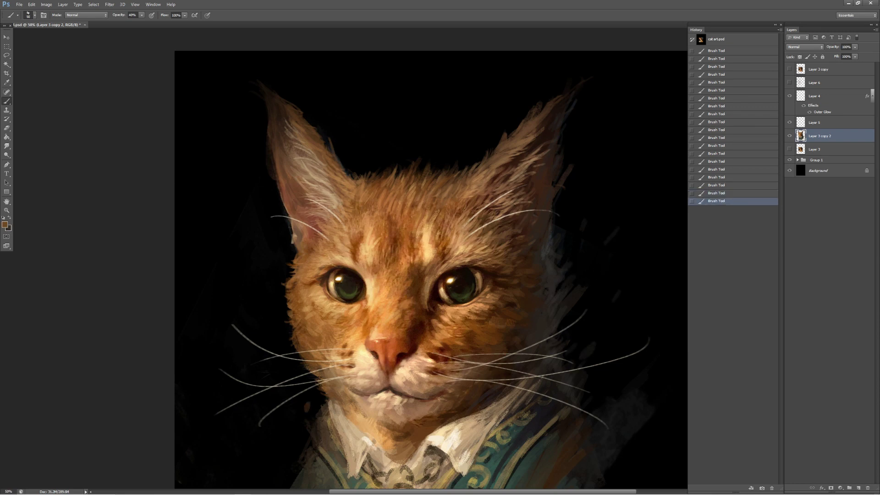
pyautogui.hotkey('ctrl', 'z')
pyautogui.press('z')
pyautogui.moveTo(566, 282)
pyautogui.mouseDown()
pyautogui.moveTo(508, 282)
pyautogui.moveTo(536, 282)
pyautogui.mouseUp()
pyautogui.moveTo(504, 257); pyautogui.dragTo(522, 257)
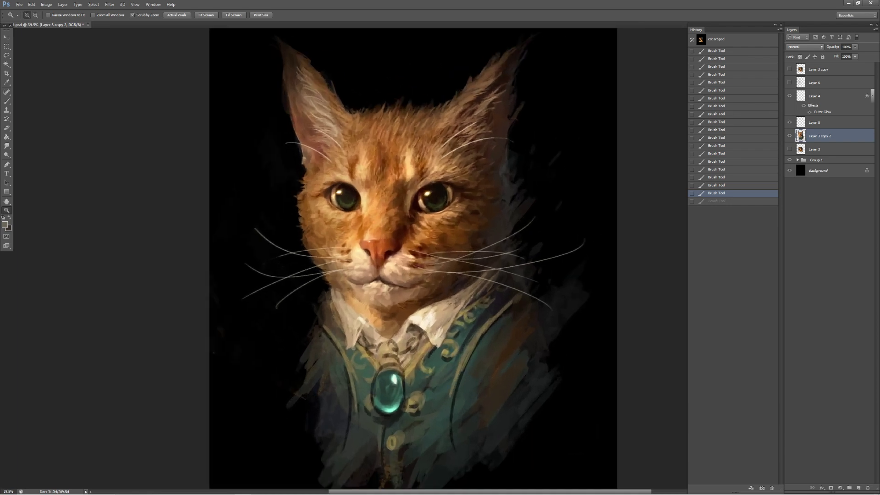
# - Sample tan and dark brown tones from the cat's chin and collar for painting
pyautogui.press('b')
pyautogui.hotkey('ctrl', 'z')
pyautogui.hotkey('ctrl', 'z')
pyautogui.hotkey('ctrl', 'z')
pyautogui.hotkey('ctrl', 'z')
pyautogui.hotkey('ctrl', 'z')
pyautogui.keyDown('alt'); pyautogui.click(405, 303); pyautogui.keyUp('alt')
pyautogui.hotkey('ctrl', 'z')
pyautogui.hotkey('ctrl', 'z')
pyautogui.hotkey('ctrl', 'z')
pyautogui.keyDown('alt'); pyautogui.click(457, 301); pyautogui.keyUp('alt')
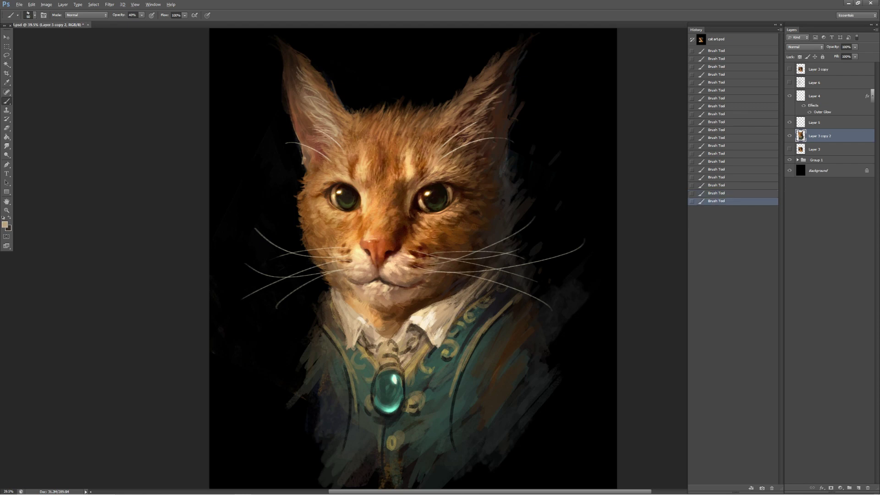
pyautogui.keyDown('alt'); pyautogui.click(382, 311); pyautogui.keyUp('alt')
pyautogui.keyDown('alt'); pyautogui.click(348, 303); pyautogui.keyUp('alt')
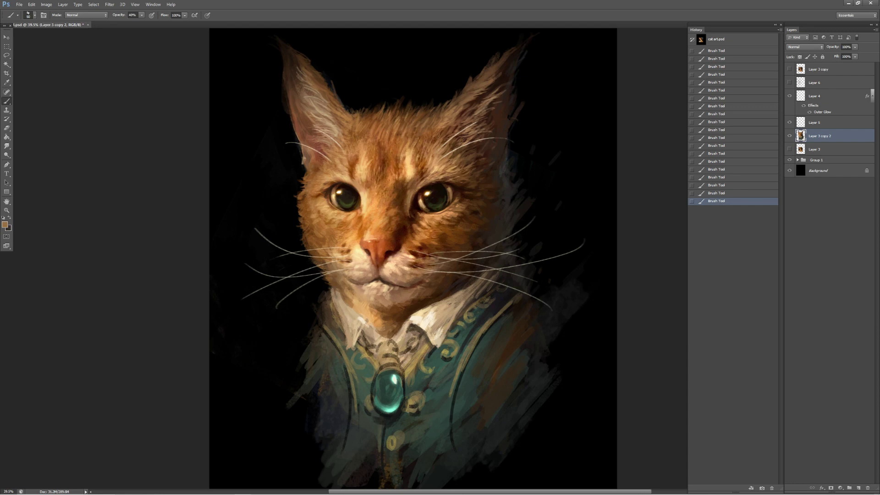
pyautogui.keyDown('alt'); pyautogui.click(350, 293); pyautogui.keyUp('alt')
# - Brighten the chin fur with small tan strokes, undoing and redoing to compare
pyautogui.moveTo(390, 290)
pyautogui.mouseDown()
pyautogui.moveTo(398, 293)
pyautogui.moveTo(374, 280)
pyautogui.mouseUp()
pyautogui.hotkey('ctrl', 'z')
pyautogui.keyDown('alt'); pyautogui.click(366, 282); pyautogui.keyUp('alt')
pyautogui.hotkey('ctrl', 'z')
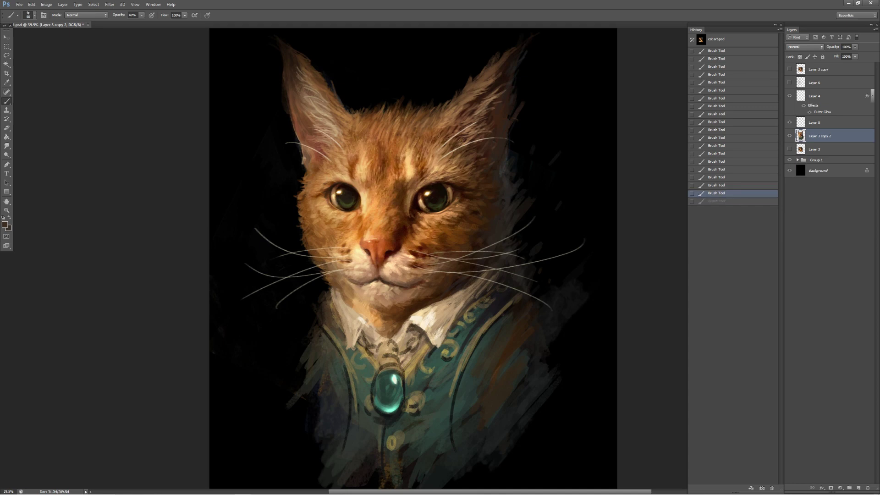
pyautogui.hotkey('ctrl', 'z')
pyautogui.hotkey('ctrl', 'z')
pyautogui.hotkey('ctrl', 'z')
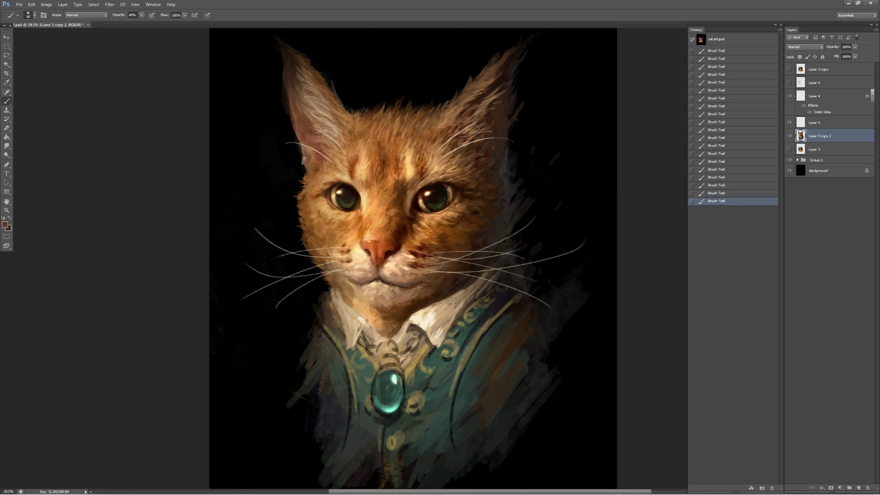
# - Return to the Layer 3 copy 2 paint layer with a slightly smaller brush
pyautogui.press('z')
pyautogui.hotkey('ctrl', '-')
pyautogui.hotkey('ctrl', '-')
pyautogui.hotkey('ctrl', '-')
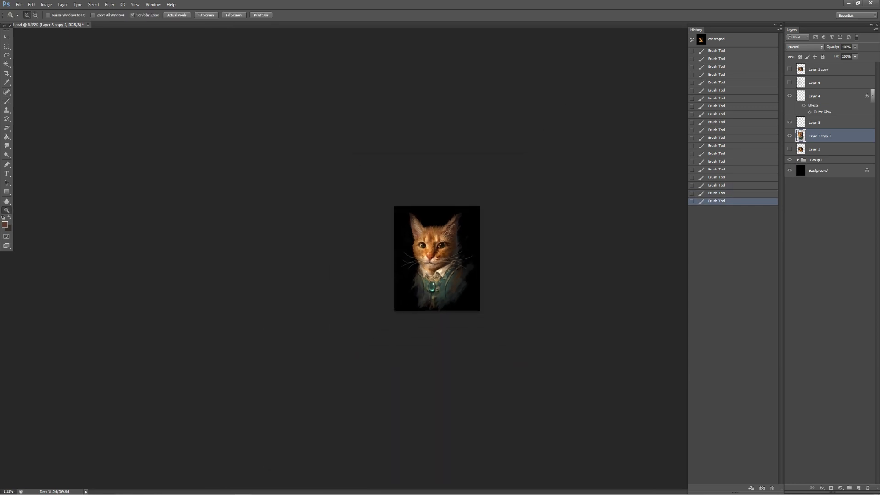
pyautogui.hotkey('ctrl', '+')
pyautogui.hotkey('ctrl', '+')
pyautogui.hotkey('ctrl', '+')
pyautogui.press('b')
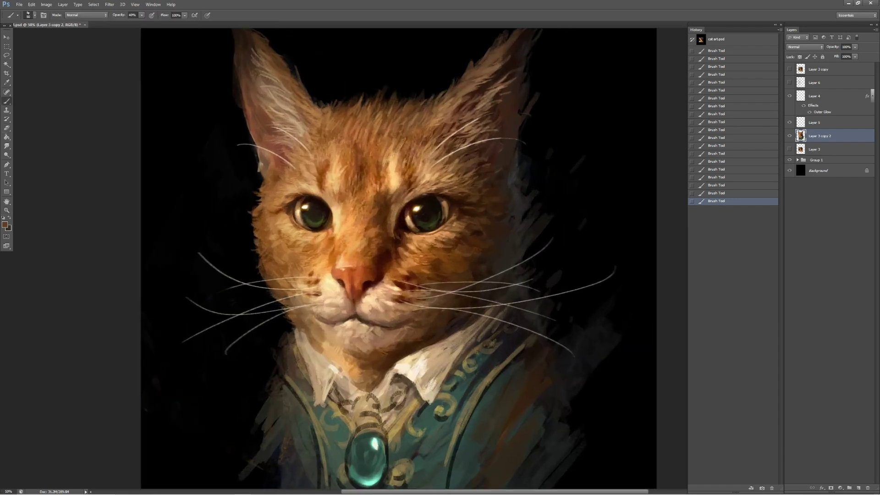
pyautogui.hotkey('alt', ']')
pyautogui.hotkey('alt', ']')
pyautogui.press('[')
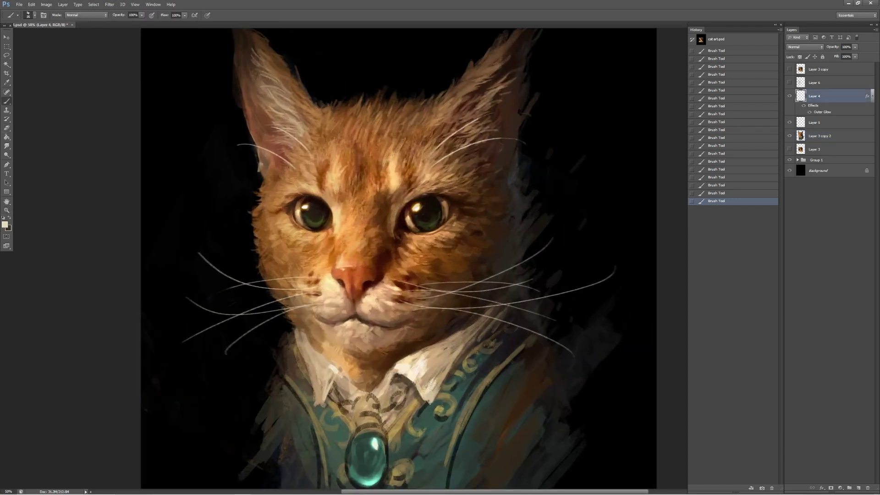
pyautogui.hotkey('alt', '[')
pyautogui.hotkey('alt', '[')
pyautogui.hotkey('ctrl', 'z')
# - Check the overall portrait, step back a stroke, and pick a lighter orange-brown colour
pyautogui.press('z')
pyautogui.hotkey('ctrl', '-')
pyautogui.hotkey('ctrl', '-')
pyautogui.hotkey('ctrl', '-')
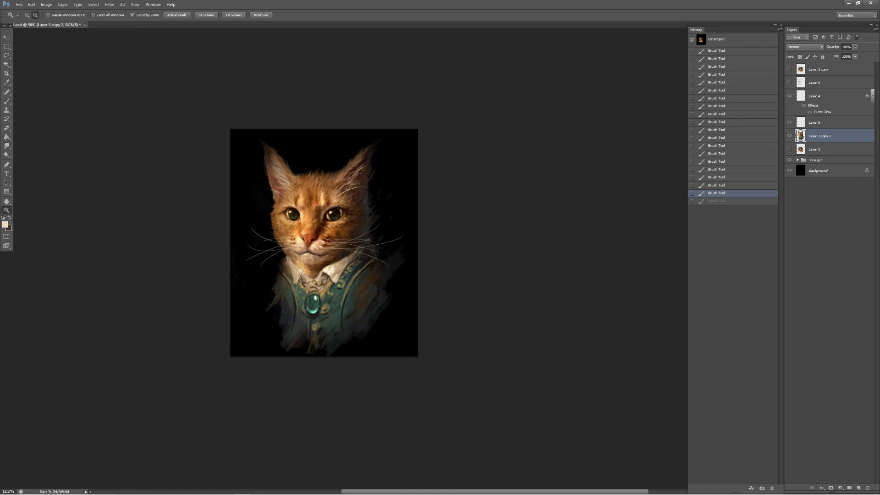
pyautogui.hotkey('ctrl', '-')
pyautogui.moveTo(460, 265); pyautogui.dragTo(527, 265)
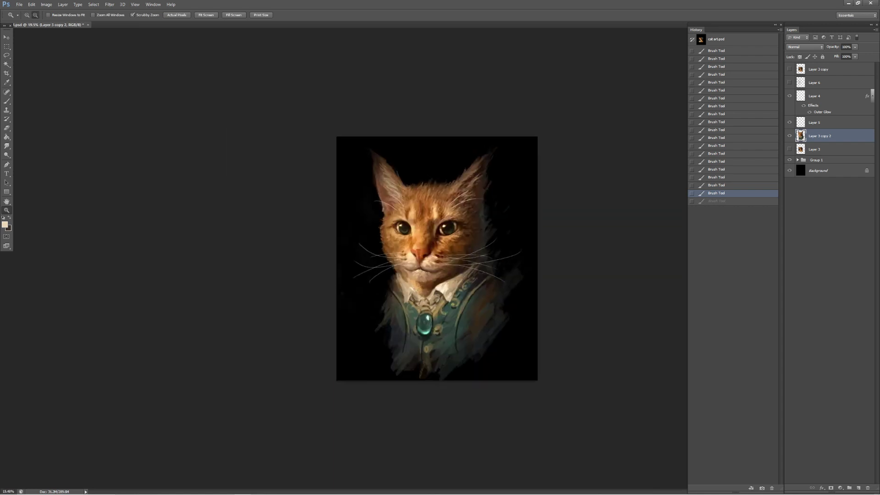
pyautogui.press('b')
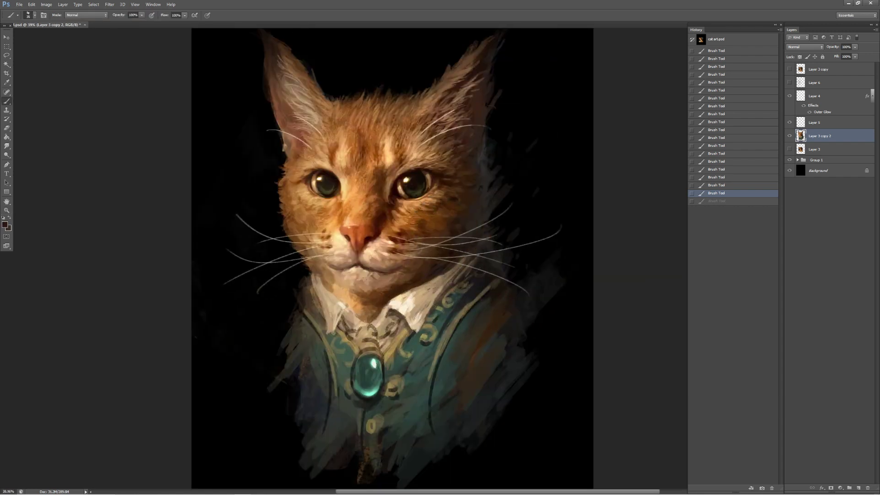
pyautogui.hotkey('ctrl', 'alt', 'z')
pyautogui.keyDown('alt'); pyautogui.click(437, 224); pyautogui.keyUp('alt')
pyautogui.hotkey('ctrl', 'alt', 'z')
# - Paint soft fur strokes at 30% opacity using a reddish-brown tone
pyautogui.press('3')
pyautogui.hotkey('ctrl', 'shift', 'z')
pyautogui.hotkey('ctrl', 'shift', 'z')
pyautogui.hotkey('ctrl', 'shift', 'z')
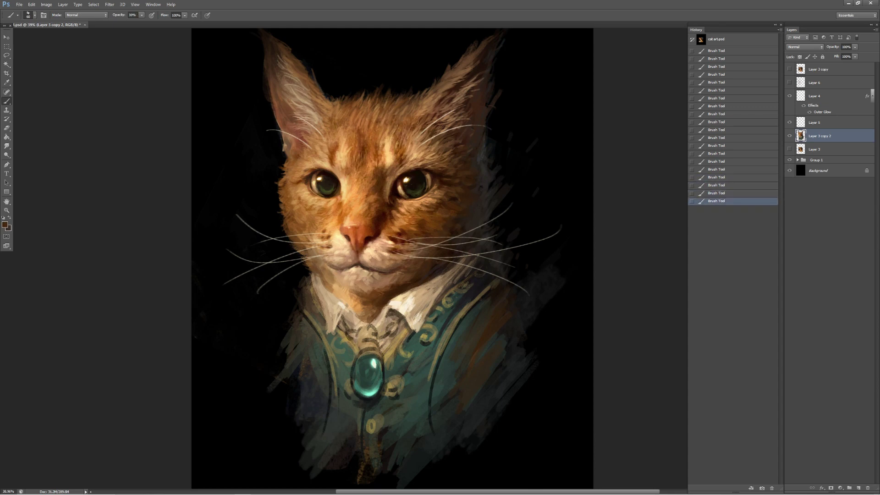
pyautogui.moveTo(389, 236); pyautogui.dragTo(400, 240)
pyautogui.keyDown('alt'); pyautogui.click(394, 238); pyautogui.keyUp('alt')
pyautogui.keyDown('alt'); pyautogui.click(394, 239); pyautogui.keyUp('alt')
pyautogui.hotkey('ctrl', 'z')
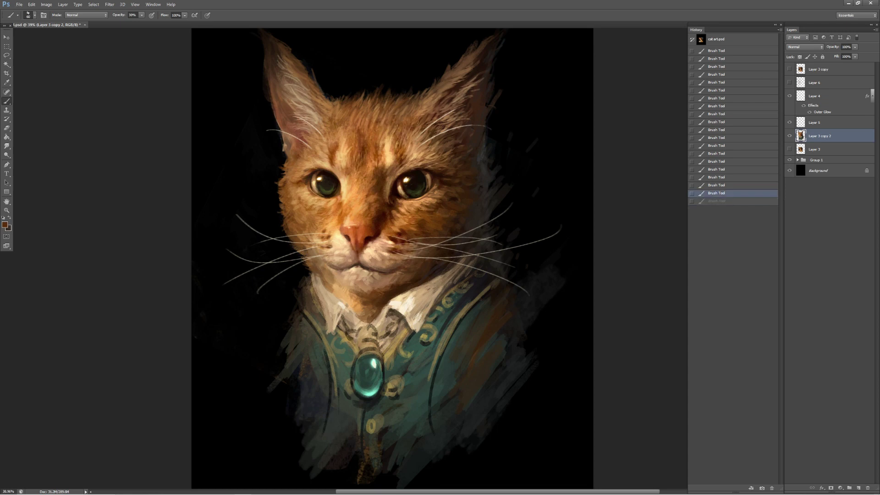
pyautogui.hotkey('ctrl', 'z')
pyautogui.hotkey('ctrl', 'z')
pyautogui.hotkey('ctrl', 'z')
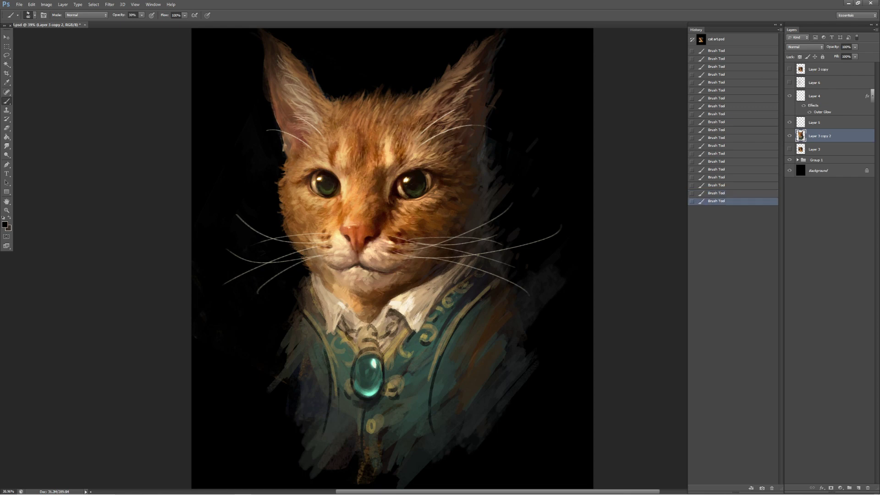
# - Erase stray paint along the cat's left ear and cheek with a size-200 eraser
pyautogui.hotkey('ctrl', 'z')
pyautogui.hotkey('ctrl', 'z')
pyautogui.press('e')
pyautogui.click(280, 128)
pyautogui.press('[')
pyautogui.moveTo(271, 77); pyautogui.dragTo(273, 108)
pyautogui.moveTo(283, 148); pyautogui.dragTo(287, 156)
pyautogui.moveTo(275, 115); pyautogui.dragTo(285, 146)
pyautogui.moveTo(282, 146); pyautogui.dragTo(286, 156)
pyautogui.hotkey('ctrl', 'z')
# - Test a Dodge pass on the face at 90% exposure, undoing the trial stroke
pyautogui.press('z')
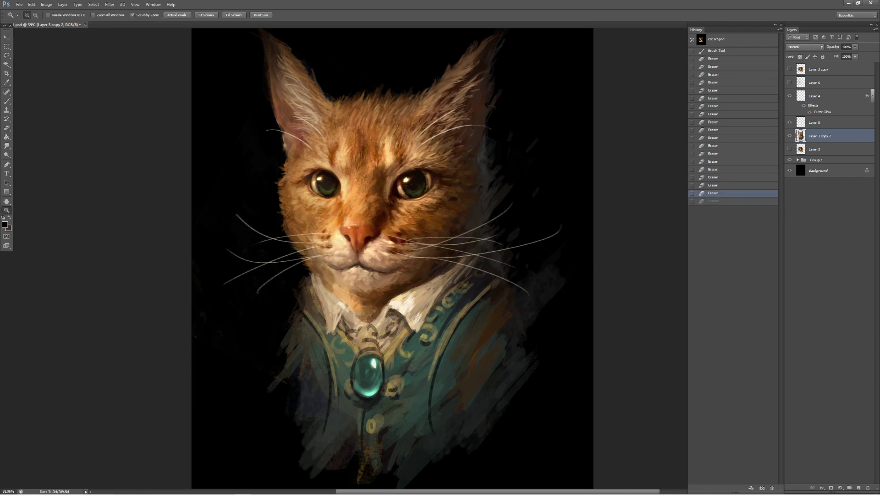
pyautogui.hotkey('ctrl', '-')
pyautogui.hotkey('ctrl', '-')
pyautogui.hotkey('ctrl', '-')
pyautogui.moveTo(468, 241); pyautogui.dragTo(550, 240)
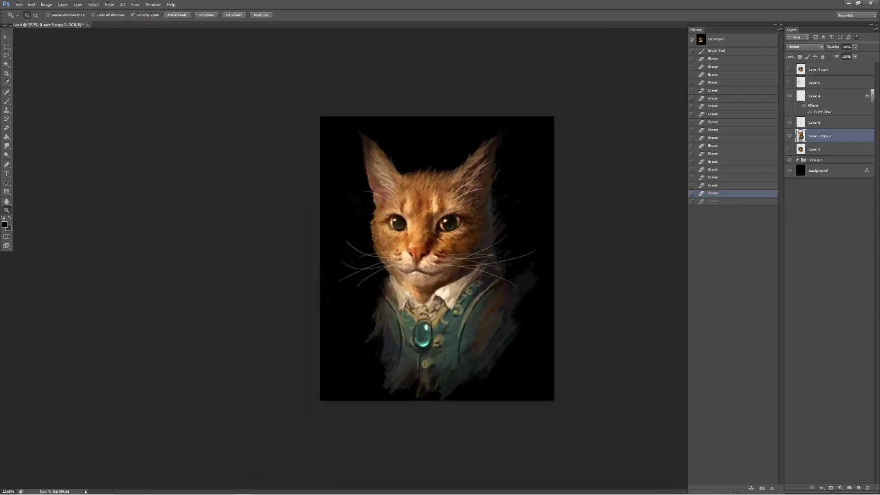
pyautogui.press('o')
pyautogui.moveTo(376, 183); pyautogui.dragTo(396, 188)
pyautogui.hotkey('ctrl', 'z')
pyautogui.press('9')
pyautogui.hotkey('ctrl', 'z')
# - Review the whole portrait, then paint orange fur strokes on the cat's face
pyautogui.hotkey('ctrl', 'z')
pyautogui.hotkey('ctrl', 'z')
pyautogui.hotkey('ctrl', 'z')
pyautogui.press('z')
pyautogui.hotkey('ctrl', '-')
pyautogui.hotkey('ctrl', '-')
pyautogui.scroll(-2, 437, 258)
pyautogui.scroll(-3, 436, 259)
pyautogui.hotkey('ctrl', 'z')
pyautogui.scroll(3, 436, 258)
pyautogui.scroll(3, 437, 259)
pyautogui.scroll(1, 436, 258)
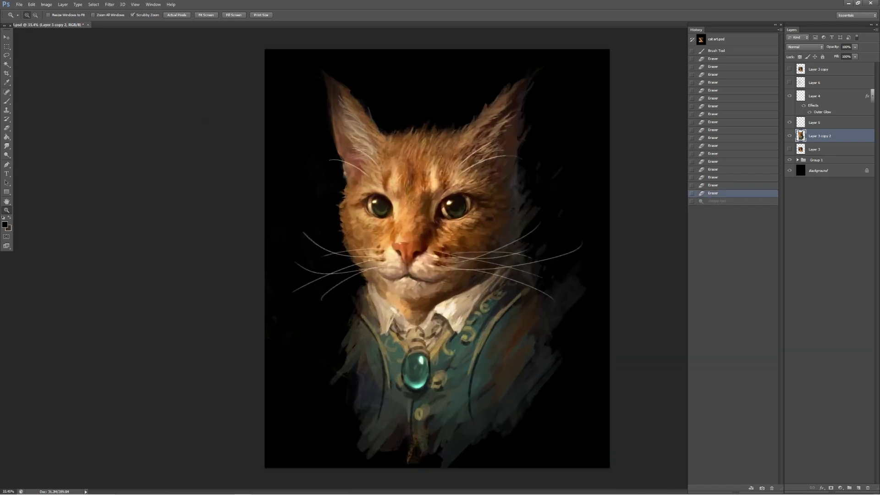
pyautogui.press('b')
pyautogui.keyDown('alt'); pyautogui.click(432, 184); pyautogui.keyUp('alt')
pyautogui.moveTo(434, 181); pyautogui.dragTo(431, 189)
# - Add light peach fur highlights and more orange dabs across the face
pyautogui.keyDown('alt'); pyautogui.click(433, 184); pyautogui.keyUp('alt')
pyautogui.moveTo(432, 180)
pyautogui.mouseDown()
pyautogui.moveTo(431, 189)
pyautogui.moveTo(461, 192)
pyautogui.mouseUp()
pyautogui.keyDown('alt'); pyautogui.click(433, 184); pyautogui.keyUp('alt')
pyautogui.keyDown('alt'); pyautogui.click(433, 184); pyautogui.keyUp('alt')
pyautogui.keyDown('alt'); pyautogui.click(433, 184); pyautogui.keyUp('alt')
pyautogui.keyDown('alt'); pyautogui.click(453, 188); pyautogui.keyUp('alt')
pyautogui.hotkey('ctrl', 'z')
# - Undo the test brightening stroke and fit the portrait to the screen
pyautogui.press('o')
pyautogui.hotkey('ctrl', 'z')
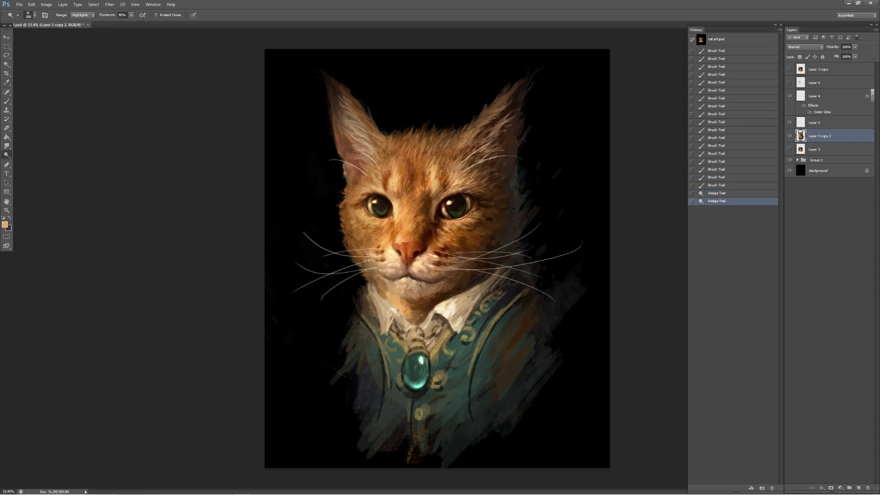
pyautogui.press('z')
pyautogui.hotkey('ctrl', '-')
pyautogui.hotkey('ctrl', '-')
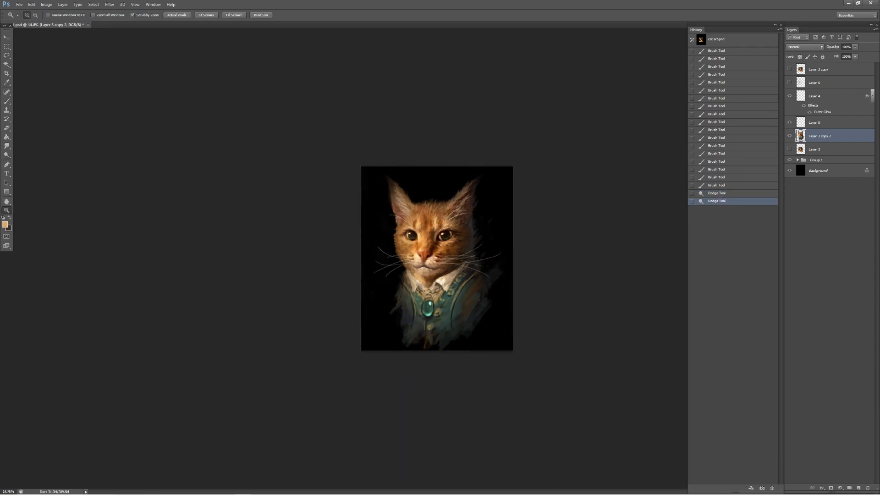
pyautogui.hotkey('ctrl', '-')
pyautogui.hotkey('ctrl', '-')
pyautogui.hotkey('ctrl', '0')
# - Paint a few dark brown strokes on the face, undoing the last one
pyautogui.press('b')
pyautogui.moveTo(440, 192); pyautogui.dragTo(454, 197)
pyautogui.moveTo(440, 193); pyautogui.dragTo(465, 200)
pyautogui.hotkey('ctrl', 'z')
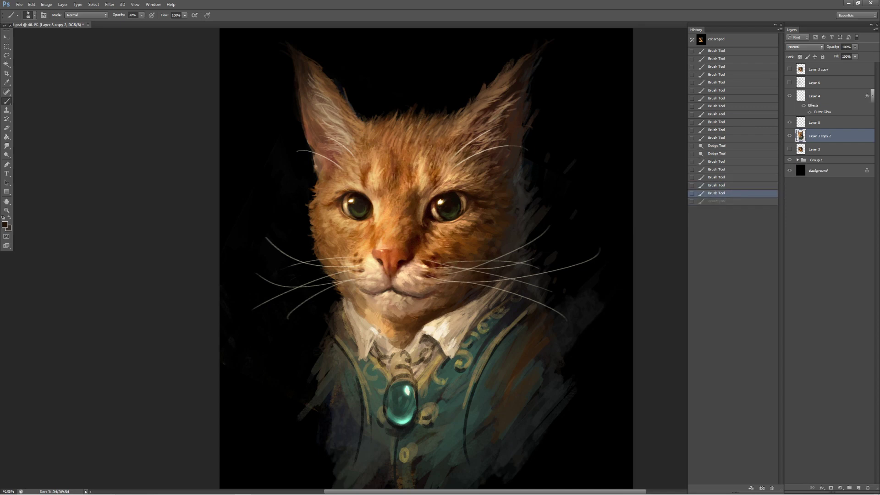
pyautogui.press('z')
pyautogui.moveTo(440, 257)
pyautogui.mouseDown()
pyautogui.moveTo(394, 257)
pyautogui.moveTo(490, 258)
pyautogui.mouseUp()
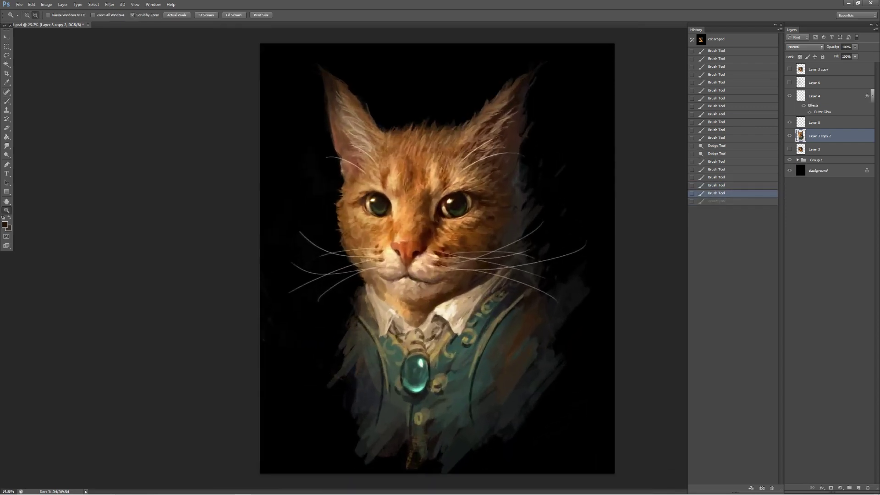
# - Dodge the gold trim on the vest so it gleams brighter
pyautogui.press('o')
pyautogui.press('Escape')
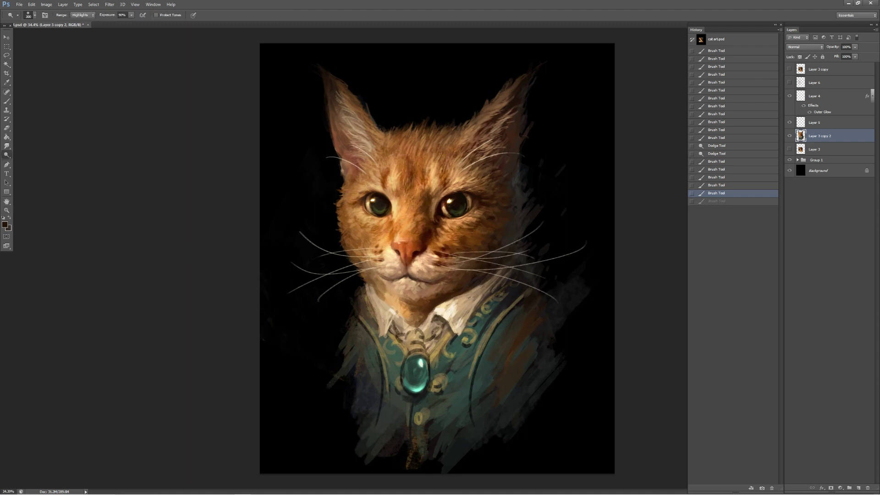
pyautogui.moveTo(494, 325); pyautogui.dragTo(499, 318)
pyautogui.moveTo(496, 321); pyautogui.dragTo(500, 298)
pyautogui.moveTo(496, 302); pyautogui.dragTo(502, 298)
pyautogui.moveTo(495, 302); pyautogui.dragTo(502, 298)
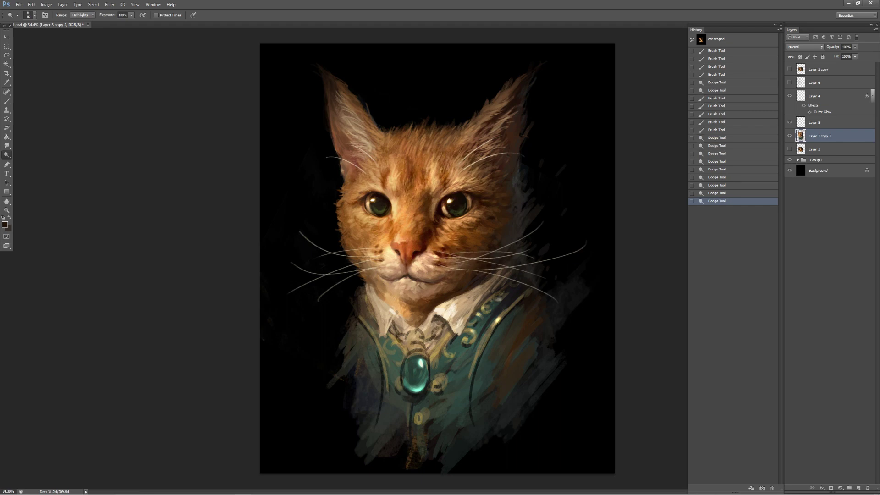
# - Brighten the gold ornament beside the brooch and the small button below it
pyautogui.moveTo(439, 381); pyautogui.dragTo(445, 375)
pyautogui.moveTo(439, 380); pyautogui.dragTo(446, 375)
pyautogui.moveTo(440, 381); pyautogui.dragTo(445, 377)
pyautogui.moveTo(418, 418); pyautogui.dragTo(426, 410)
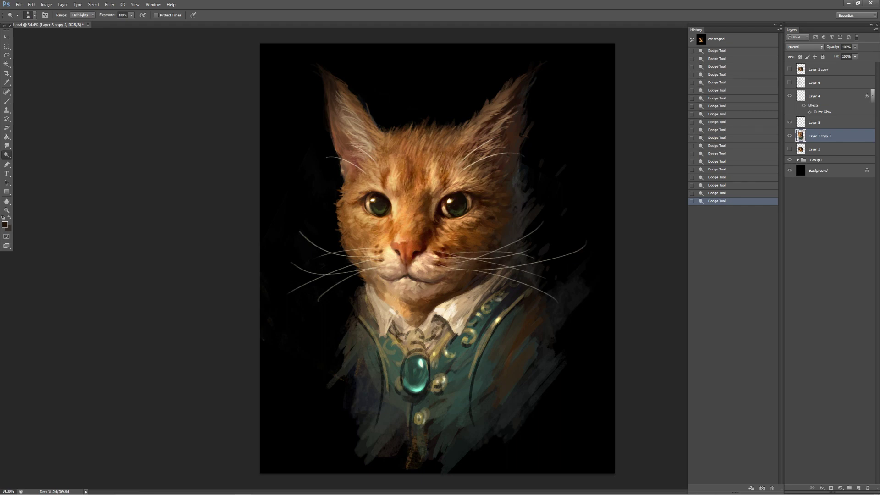
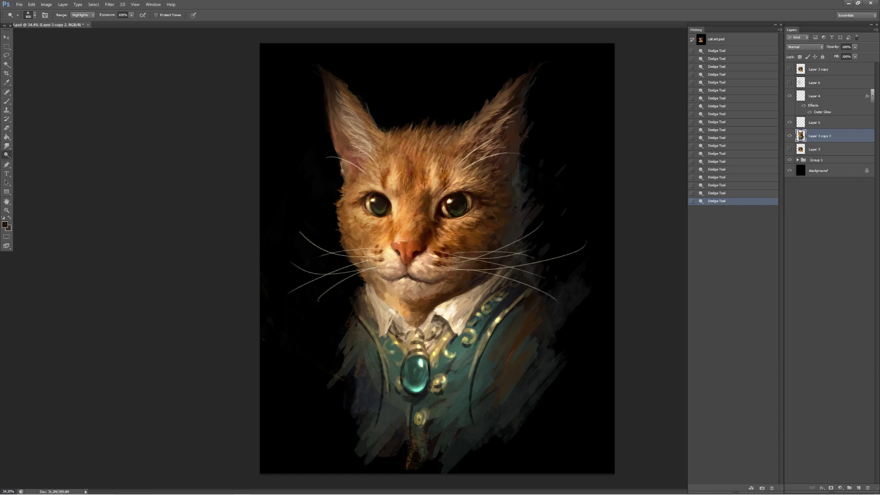
# - Dodge the gold ornament around the jewel, check the whole painting, and undo a stroke
pyautogui.moveTo(456, 344)
pyautogui.mouseDown()
pyautogui.moveTo(487, 346)
pyautogui.moveTo(421, 342)
pyautogui.mouseUp()
pyautogui.press('z')
pyautogui.moveTo(437, 258)
pyautogui.mouseDown()
pyautogui.moveTo(366, 259)
pyautogui.moveTo(436, 258)
pyautogui.mouseUp()
pyautogui.press('o')
pyautogui.hotkey('ctrl', 'z')
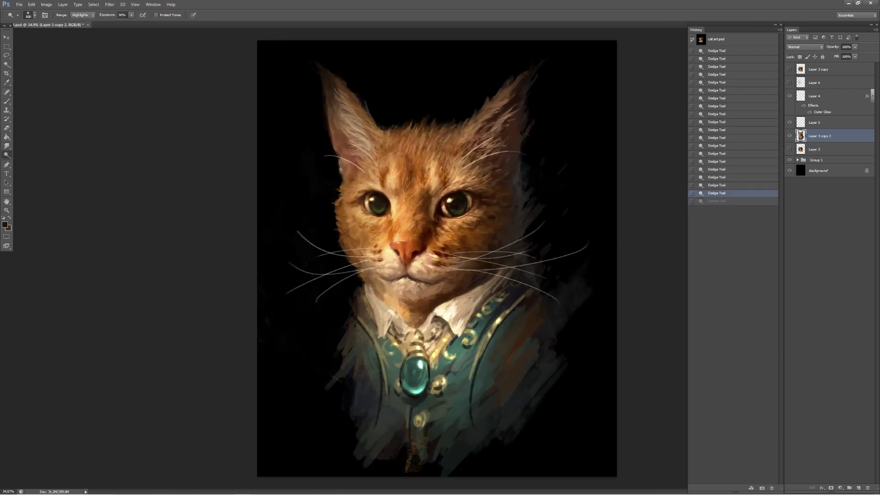
pyautogui.hotkey('ctrl', 'z')
# - Lighten a small area near the cat's left eye, then compare against the whole painting
pyautogui.click(368, 218)
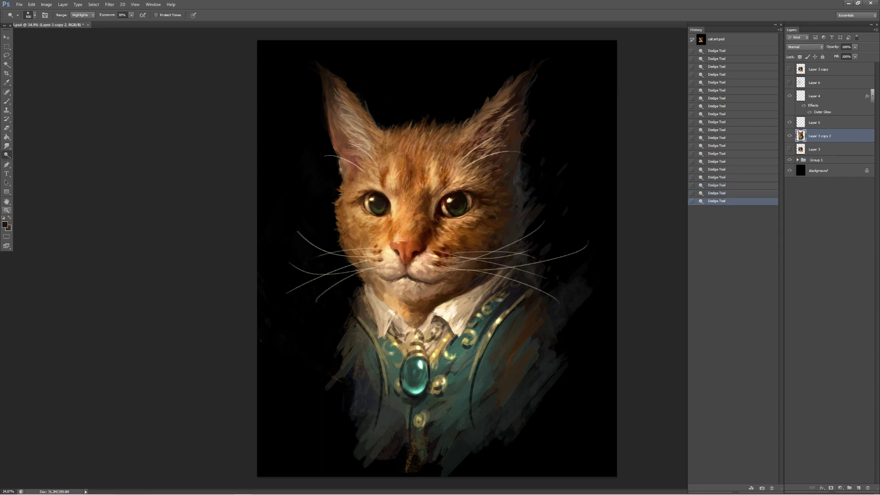
pyautogui.press('z')
pyautogui.hotkey('ctrl', '-')
pyautogui.hotkey('ctrl', '-')
pyautogui.hotkey('ctrl', '-')
pyautogui.hotkey('ctrl', '-')
pyautogui.hotkey('ctrl', '-')
pyautogui.hotkey('ctrl', '-')
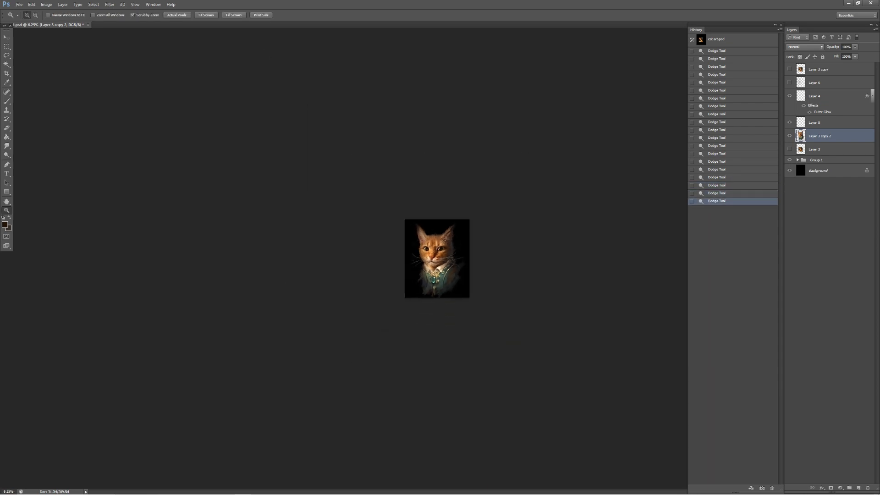
pyautogui.hotkey('ctrl', '+')
pyautogui.hotkey('ctrl', '+')
pyautogui.hotkey('ctrl', '+')
pyautogui.hotkey('ctrl', '+')
pyautogui.hotkey('ctrl', '+')
pyautogui.press('o')
pyautogui.hotkey('ctrl', 'z')
pyautogui.hotkey('ctrl', 'z')
pyautogui.hotkey('ctrl', 'z')
pyautogui.hotkey('ctrl', 'z')
# - Paint tan strokes on the face with the Brush
pyautogui.hotkey('ctrl', 'z')
pyautogui.hotkey('ctrl', 'z')
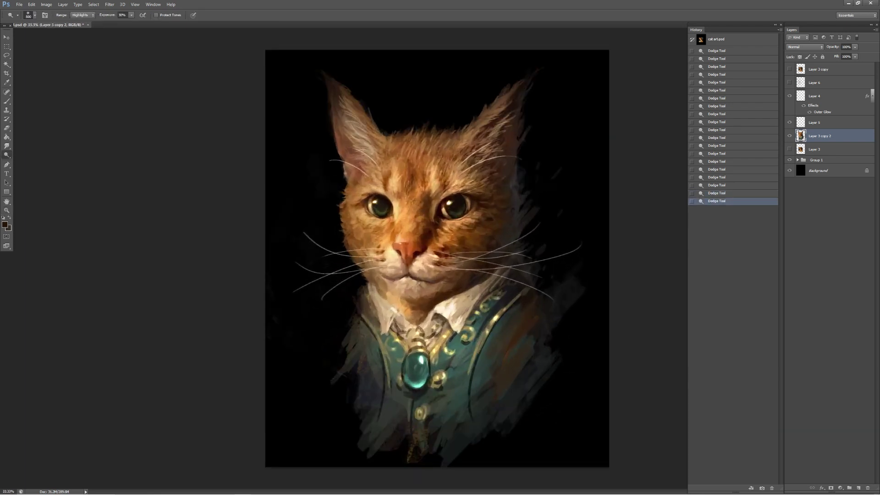
pyautogui.press('b')
pyautogui.click(435, 196)
pyautogui.click(435, 196)
pyautogui.hotkey('ctrl', 'z')
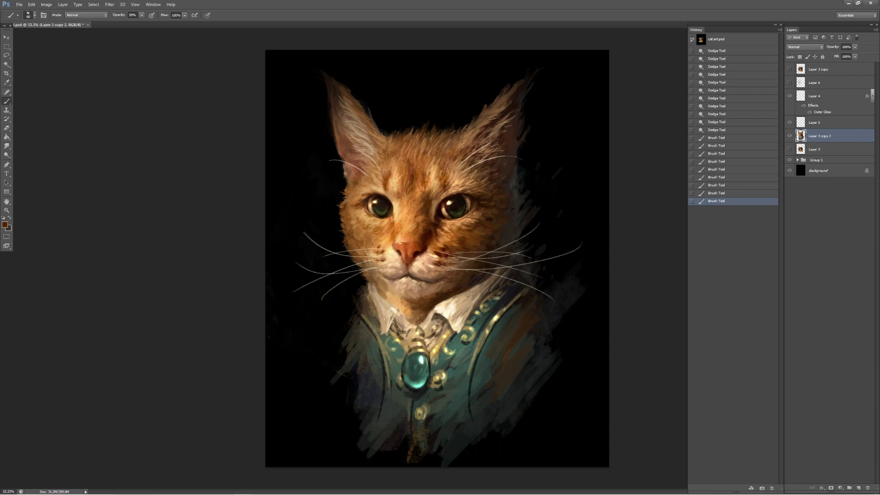
# - Zoom in on the face and chest, then paint dark and gold strokes around the pendant
pyautogui.hotkey('ctrl', 'z')
pyautogui.press('z')
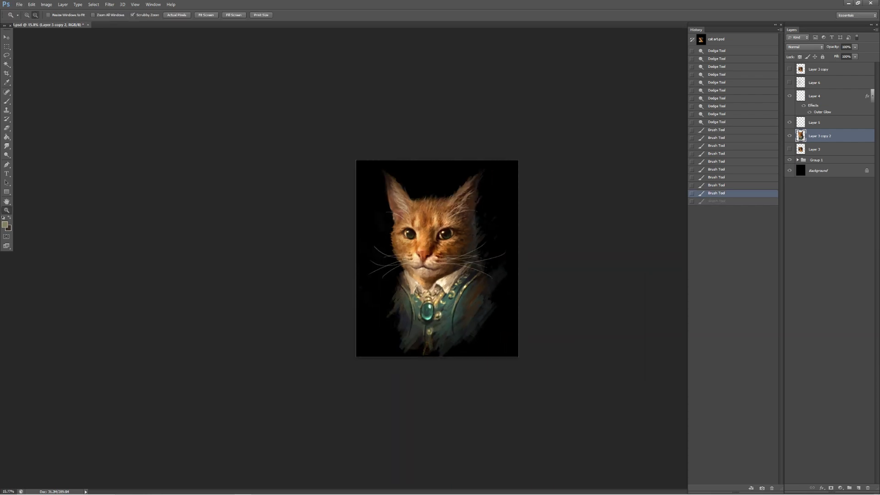
pyautogui.moveTo(452, 272); pyautogui.dragTo(486, 271)
pyautogui.press('b')
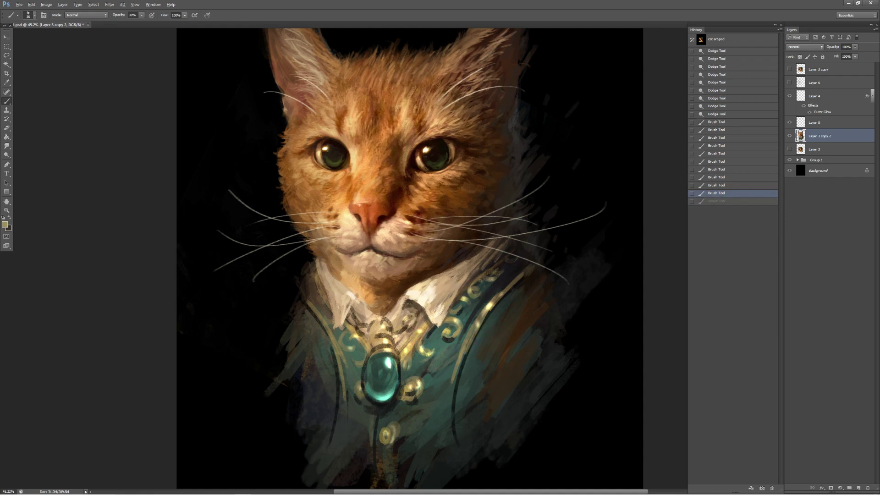
pyautogui.keyDown('alt'); pyautogui.click(408, 346); pyautogui.keyUp('alt')
pyautogui.hotkey('ctrl', 'z')
pyautogui.keyDown('alt'); pyautogui.click(420, 317); pyautogui.keyUp('alt')
pyautogui.moveTo(415, 316); pyautogui.dragTo(419, 317)
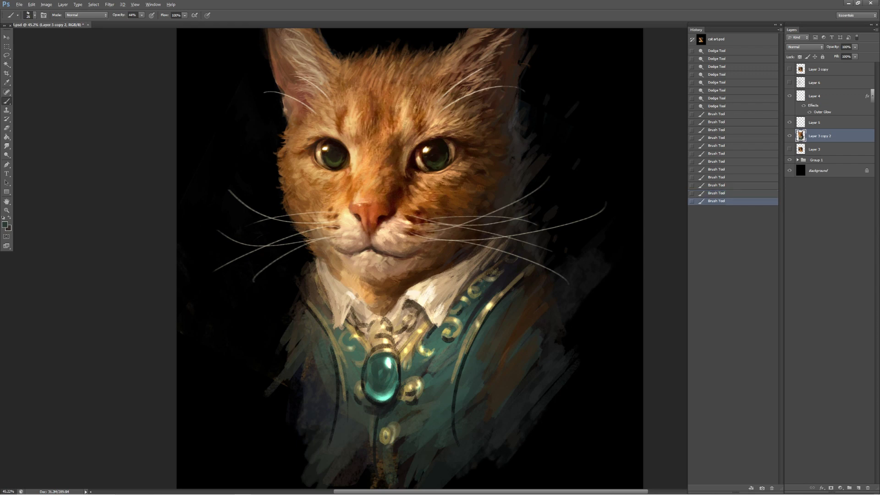
pyautogui.keyDown('alt'); pyautogui.click(413, 323); pyautogui.keyUp('alt')
pyautogui.click(411, 325)
pyautogui.click(403, 329)
# - Sample darker gold, near-black, orange and light peach tones from the ornament and fur
pyautogui.keyDown('alt'); pyautogui.click(402, 329); pyautogui.keyUp('alt')
pyautogui.keyDown('alt'); pyautogui.click(403, 329); pyautogui.keyUp('alt')
pyautogui.keyDown('alt'); pyautogui.click(411, 320); pyautogui.keyUp('alt')
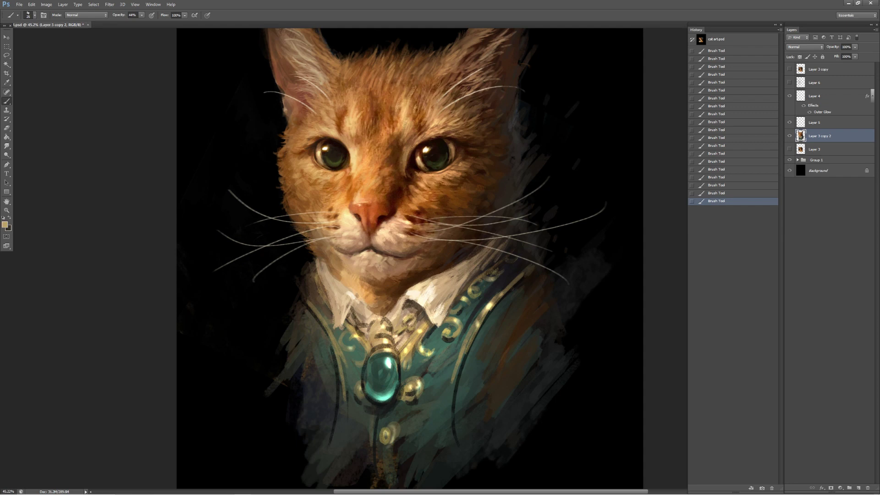
pyautogui.keyDown('alt'); pyautogui.click(396, 337); pyautogui.keyUp('alt')
pyautogui.keyDown('alt'); pyautogui.click(385, 324); pyautogui.keyUp('alt')
pyautogui.keyDown('alt'); pyautogui.click(437, 191); pyautogui.keyUp('alt')
pyautogui.keyDown('alt'); pyautogui.click(386, 325); pyautogui.keyUp('alt')
pyautogui.keyDown('alt'); pyautogui.click(411, 320); pyautogui.keyUp('alt')
# - Sample light teal and dark green from the gem and vest, and set brush mode to Normal
pyautogui.keyDown('alt'); pyautogui.click(389, 395); pyautogui.keyUp('alt')
pyautogui.keyDown('alt'); pyautogui.click(383, 410); pyautogui.keyUp('alt')
pyautogui.keyDown('alt'); pyautogui.click(383, 412); pyautogui.keyUp('alt')
pyautogui.hotkey('ctrl', 'z')
pyautogui.hotkey('ctrl', 'z')
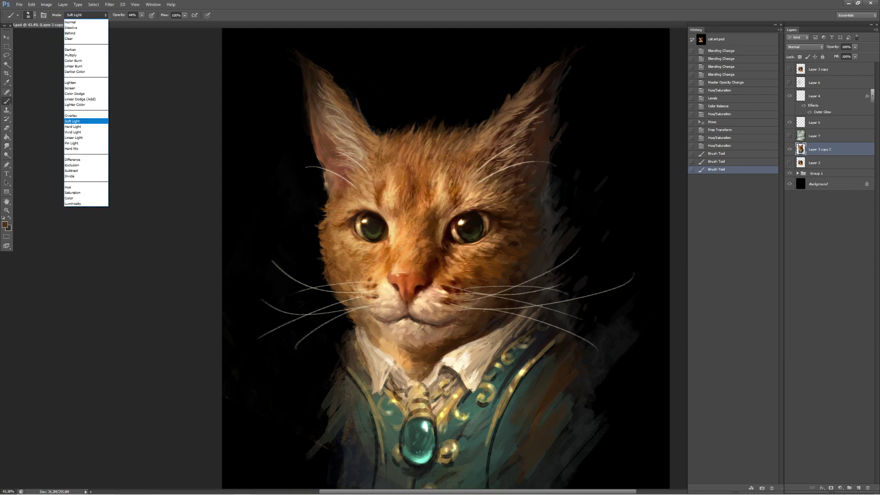
pyautogui.click(70, 22)
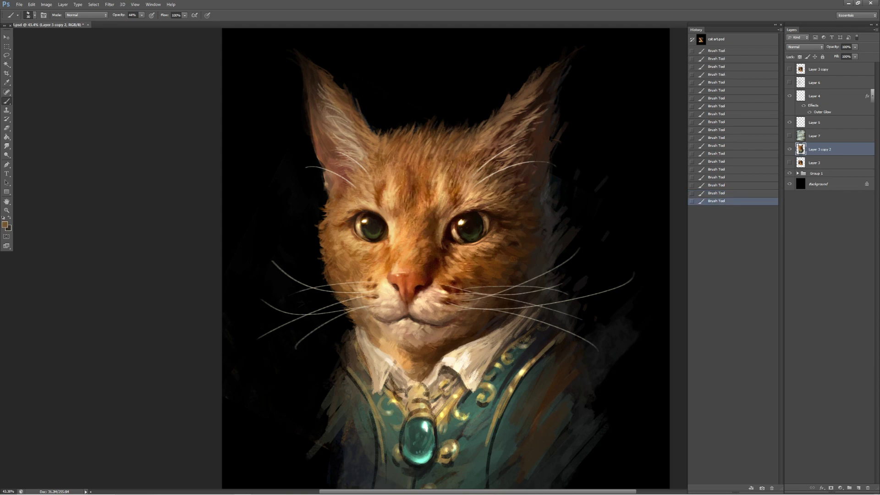
# - Sample orange and tan fur tones near the left eye and repaint a darker stroke
pyautogui.keyDown('alt'); pyautogui.click(368, 247); pyautogui.keyUp('alt')
pyautogui.keyDown('alt'); pyautogui.click(387, 200); pyautogui.keyUp('alt')
pyautogui.keyDown('alt'); pyautogui.click(361, 298); pyautogui.keyUp('alt')
pyautogui.keyDown('alt'); pyautogui.click(348, 274); pyautogui.keyUp('alt')
pyautogui.keyDown('alt'); pyautogui.click(382, 320); pyautogui.keyUp('alt')
pyautogui.hotkey('ctrl', 'z')
pyautogui.keyDown('alt'); pyautogui.click(395, 322); pyautogui.keyUp('alt')
pyautogui.click(396, 322)
# - Sample light tan, pale cream and orange-brown fur colours, comparing the latest strokes
pyautogui.keyDown('alt'); pyautogui.click(417, 318); pyautogui.keyUp('alt')
pyautogui.keyDown('alt'); pyautogui.click(417, 319); pyautogui.keyUp('alt')
pyautogui.keyDown('alt'); pyautogui.click(417, 318); pyautogui.keyUp('alt')
pyautogui.keyDown('alt'); pyautogui.click(417, 319); pyautogui.keyUp('alt')
pyautogui.keyDown('alt'); pyautogui.click(439, 286); pyautogui.keyUp('alt')
pyautogui.keyDown('alt'); pyautogui.click(439, 286); pyautogui.keyUp('alt')
pyautogui.hotkey('ctrl', 'z')
pyautogui.keyDown('alt'); pyautogui.click(439, 286); pyautogui.keyUp('alt')
pyautogui.hotkey('ctrl', 'z')
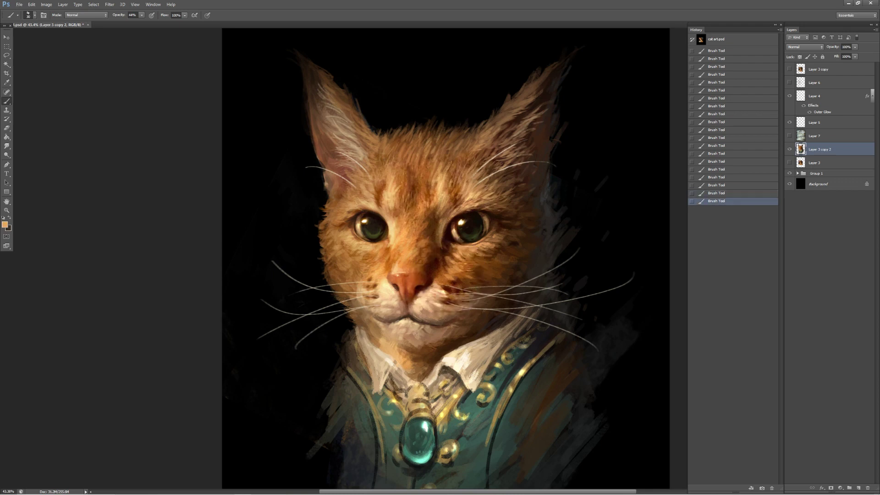
pyautogui.keyDown('alt'); pyautogui.click(452, 253); pyautogui.keyUp('alt')
# - Erase stray paint beside the left ear with the Eraser
pyautogui.press('d')
pyautogui.press('e')
pyautogui.moveTo(321, 224); pyautogui.dragTo(323, 226)
pyautogui.hotkey('ctrl', 'z')
pyautogui.hotkey('ctrl', 'z')
# - Brighten the left edge of the cat's left ear and compare the result
pyautogui.moveTo(323, 83); pyautogui.dragTo(317, 73)
pyautogui.moveTo(319, 150); pyautogui.dragTo(316, 133)
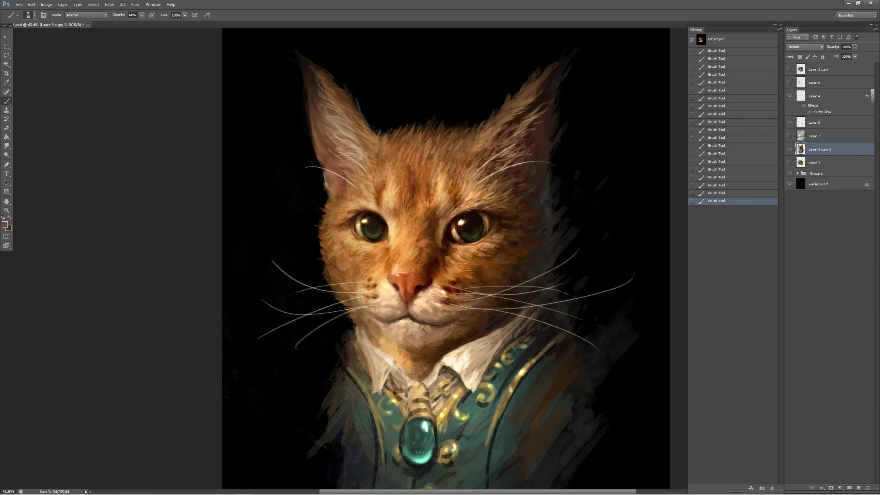
pyautogui.keyDown('alt'); pyautogui.click(303, 137); pyautogui.keyUp('alt')
pyautogui.hotkey('ctrl', 'z')
pyautogui.hotkey('ctrl', 'z')
pyautogui.hotkey('ctrl', 'z')
pyautogui.hotkey('ctrl', 'z')
pyautogui.hotkey('ctrl', 'z')
pyautogui.keyDown('alt'); pyautogui.keyDown('shift'); pyautogui.rightClick(402, 293); pyautogui.keyUp('shift'); pyautogui.keyUp('alt')
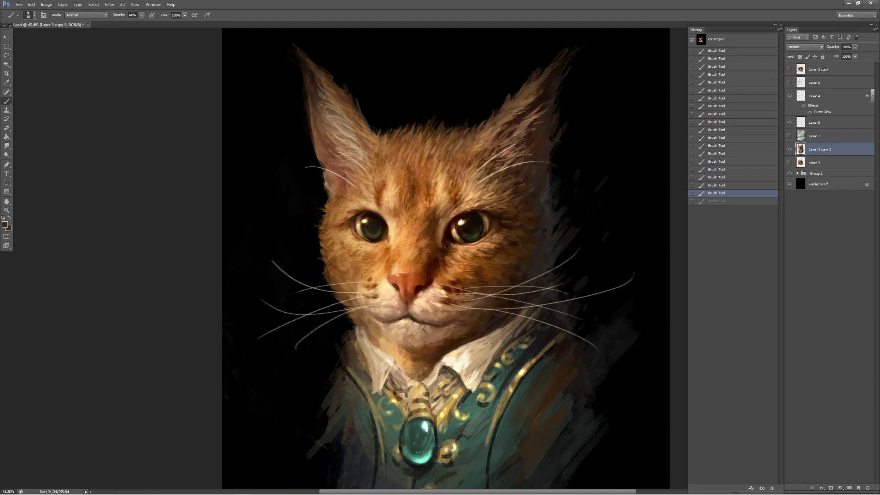
pyautogui.hotkey('ctrl', 'z')
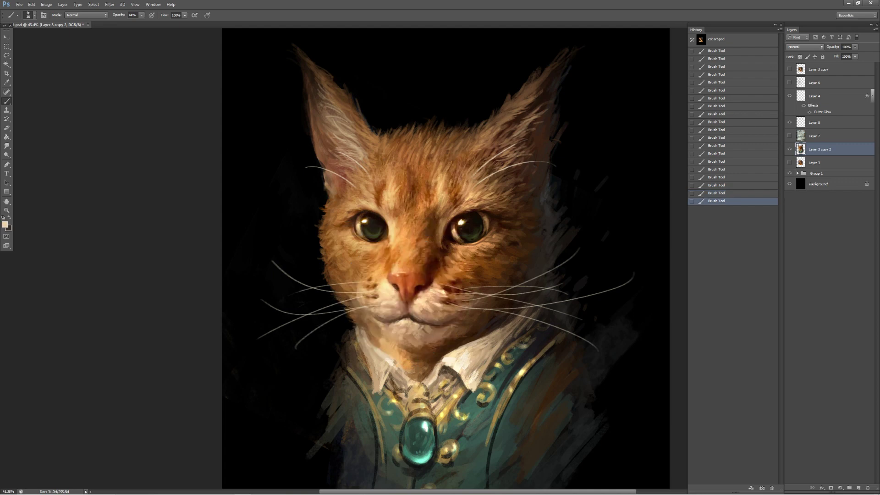
# - Sample collar white, orange-tan fur, pale pendant and dark vest colours
pyautogui.keyDown('alt'); pyautogui.click(481, 367); pyautogui.keyUp('alt')
pyautogui.keyDown('alt'); pyautogui.click(412, 193); pyautogui.keyUp('alt')
pyautogui.keyDown('alt'); pyautogui.click(498, 364); pyautogui.keyUp('alt')
pyautogui.hotkey('ctrl', 'z')
pyautogui.hotkey('ctrl', 'z')
pyautogui.hotkey('ctrl', 'z')
pyautogui.hotkey('ctrl', 'z')
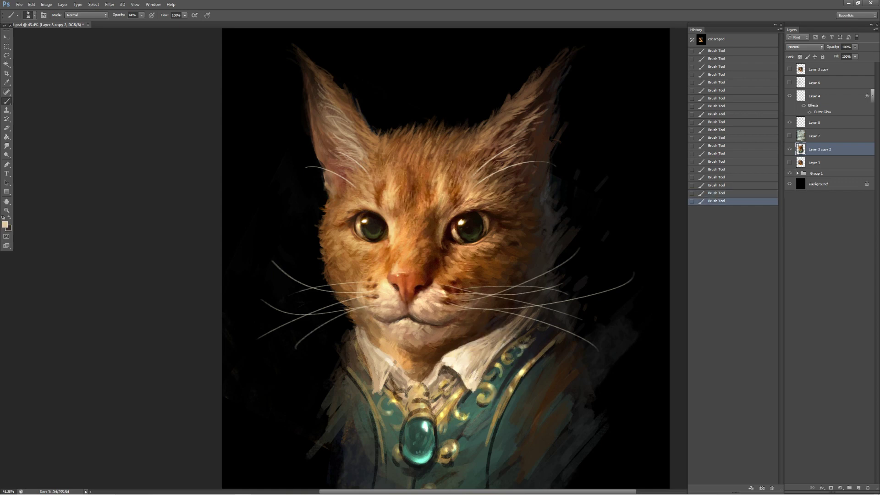
pyautogui.keyDown('alt'); pyautogui.click(471, 389); pyautogui.keyUp('alt')
# - Paint cream along the collar edge near the brooch with a dark touch beside it
pyautogui.keyDown('alt'); pyautogui.click(450, 371); pyautogui.keyUp('alt')
pyautogui.keyDown('alt'); pyautogui.click(392, 400); pyautogui.keyUp('alt')
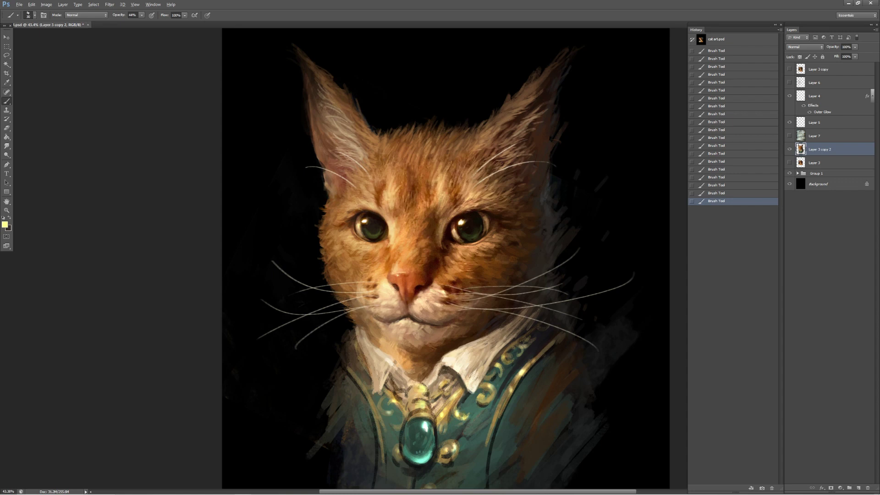
pyautogui.keyDown('alt'); pyautogui.click(383, 385); pyautogui.keyUp('alt')
pyautogui.keyDown('alt'); pyautogui.click(372, 345); pyautogui.keyUp('alt')
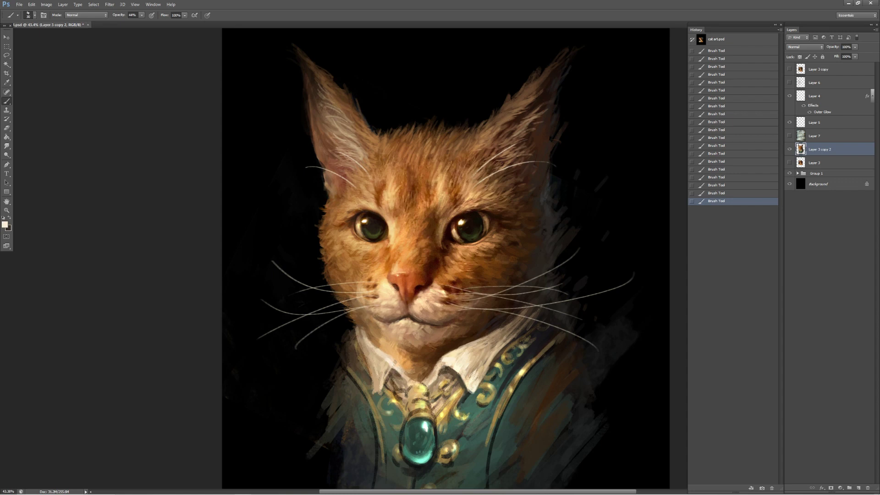
pyautogui.moveTo(375, 377); pyautogui.dragTo(376, 390)
pyautogui.keyDown('alt'); pyautogui.click(389, 384); pyautogui.keyUp('alt')
pyautogui.keyDown('alt'); pyautogui.click(366, 362); pyautogui.keyUp('alt')
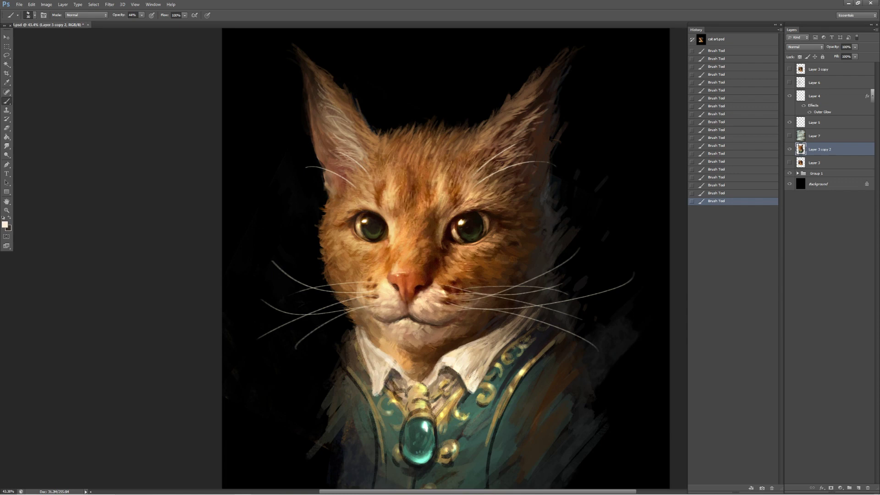
pyautogui.moveTo(382, 393); pyautogui.dragTo(384, 409)
# - Paint and brighten gold strokes on the vest trim
pyautogui.keyDown('alt'); pyautogui.click(505, 402); pyautogui.keyUp('alt')
pyautogui.keyDown('alt'); pyautogui.click(538, 367); pyautogui.keyUp('alt')
pyautogui.moveTo(527, 375)
pyautogui.mouseDown()
pyautogui.moveTo(559, 355)
pyautogui.moveTo(540, 366)
pyautogui.mouseUp()
pyautogui.keyDown('alt'); pyautogui.click(530, 373); pyautogui.keyUp('alt')
pyautogui.keyDown('alt'); pyautogui.click(534, 372); pyautogui.keyUp('alt')
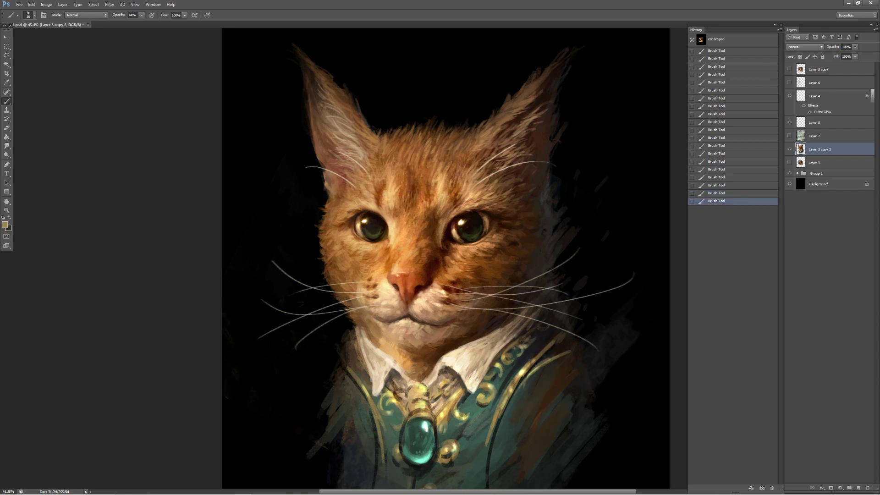
# - Dab bright gold above the gem and add highlights on the collar knot
pyautogui.keyDown('alt'); pyautogui.click(442, 415); pyautogui.keyUp('alt')
pyautogui.click(421, 412)
pyautogui.moveTo(417, 389); pyautogui.dragTo(426, 393)
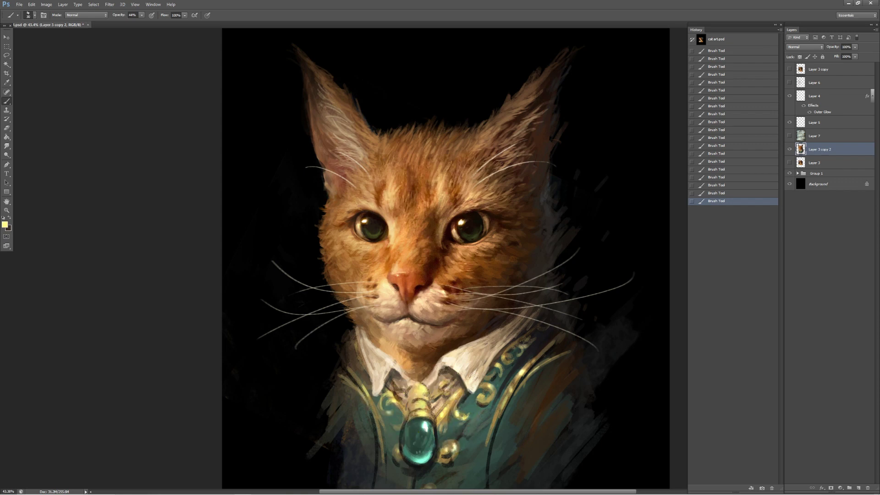
pyautogui.hotkey('ctrl', 'z')
pyautogui.hotkey('ctrl', 'z')
pyautogui.hotkey('ctrl', 'z')
pyautogui.hotkey('ctrl', 'z')
pyautogui.keyDown('alt'); pyautogui.click(410, 404); pyautogui.keyUp('alt')
pyautogui.hotkey('ctrl', 'z')
pyautogui.hotkey('ctrl', 'z')
pyautogui.keyDown('alt'); pyautogui.click(414, 384); pyautogui.keyUp('alt')
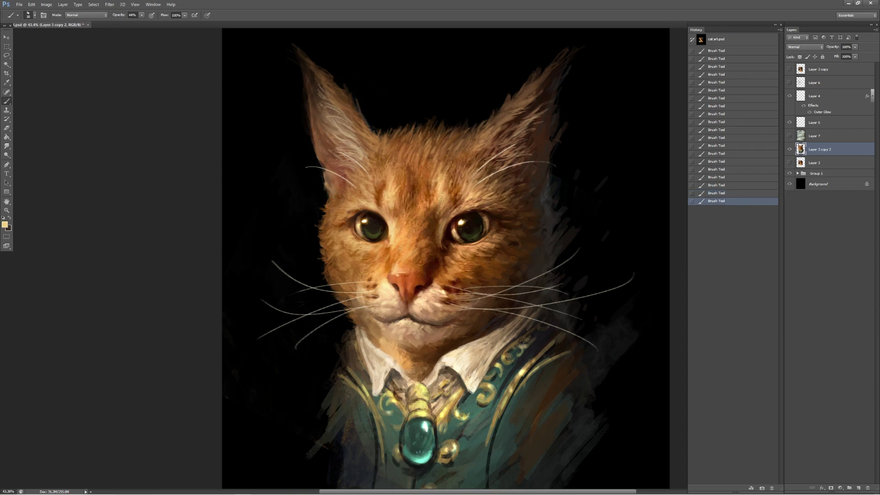
# - Dab brighter gold right of the gem and stroke the tie bar, toggling history to compare
pyautogui.keyDown('alt'); pyautogui.click(449, 454); pyautogui.keyUp('alt')
pyautogui.keyDown('alt'); pyautogui.click(452, 459); pyautogui.keyUp('alt')
pyautogui.click(450, 444)
pyautogui.keyDown('alt'); pyautogui.click(402, 440); pyautogui.keyUp('alt')
pyautogui.hotkey('ctrl', 'z')
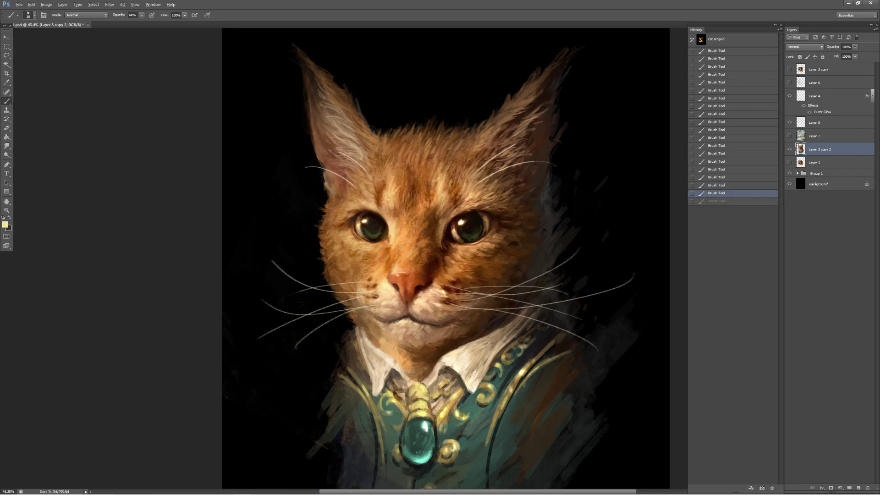
pyautogui.click(414, 389)
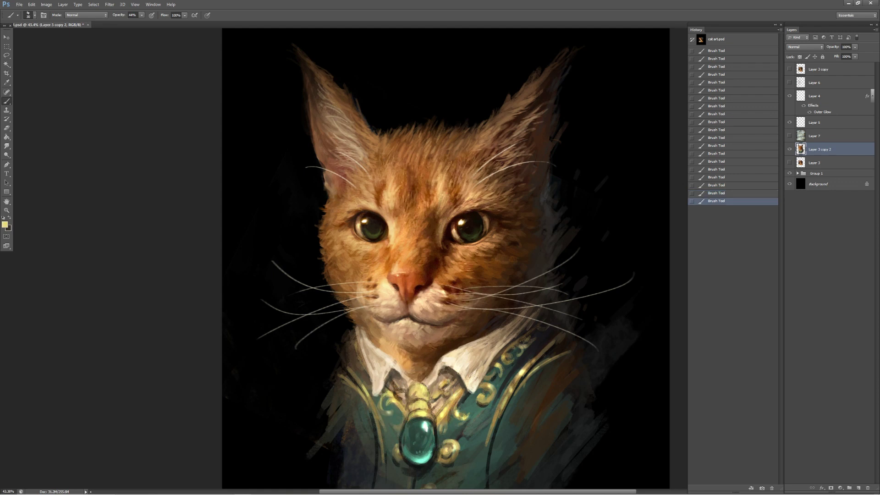
pyautogui.hotkey('ctrl', 'alt', 'z')
pyautogui.hotkey('ctrl', 'alt', 'z')
pyautogui.hotkey('ctrl', 'alt', 'z')
pyautogui.hotkey('ctrl', 'alt', 'z')
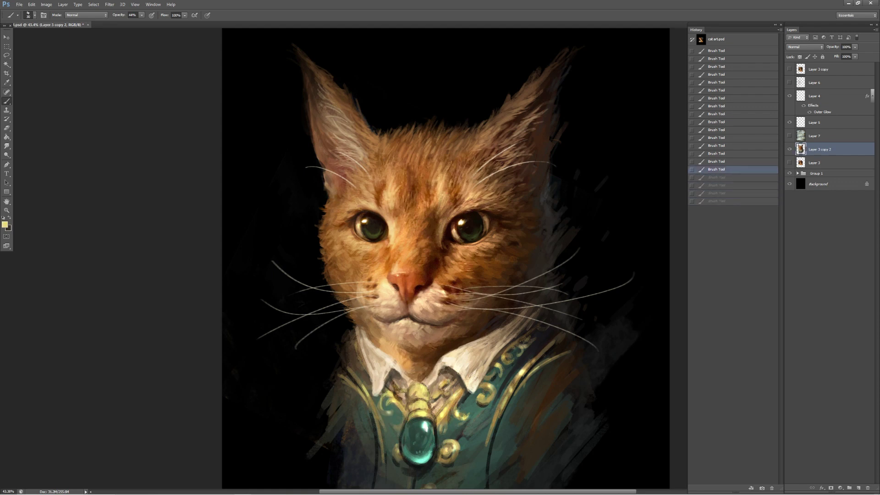
pyautogui.hotkey('ctrl', 'shift', 'z')
pyautogui.hotkey('ctrl', 'shift', 'z')
pyautogui.hotkey('ctrl', 'shift', 'z')
pyautogui.hotkey('ctrl', 'shift', 'z')
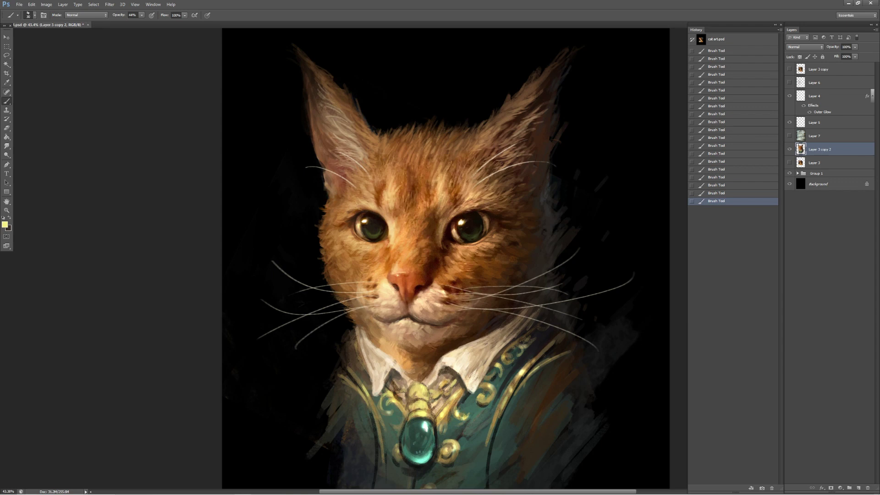
pyautogui.hotkey('ctrl', 'alt', 'z')
pyautogui.hotkey('ctrl', 'shift', 'z')
# - Sample dark brown, cream, gold and tan tones and enlarge the brush to size 100
pyautogui.keyDown('alt'); pyautogui.click(397, 398); pyautogui.keyUp('alt')
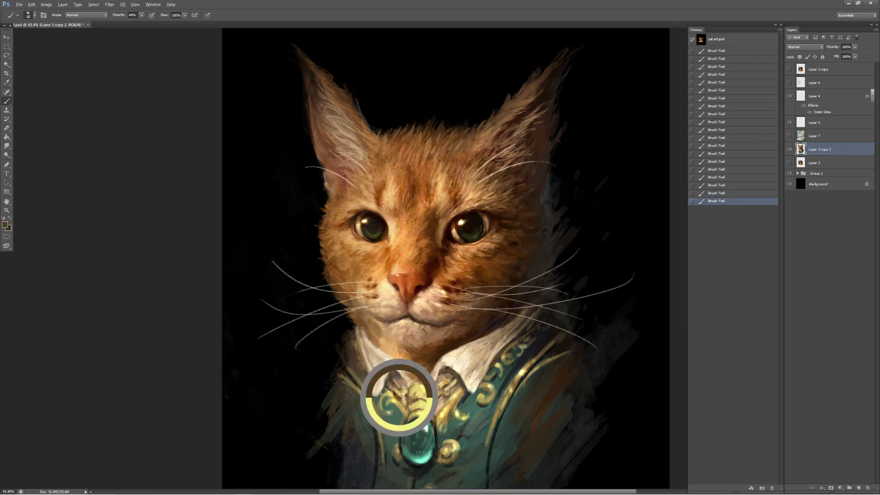
pyautogui.keyDown('alt'); pyautogui.click(440, 368); pyautogui.keyUp('alt')
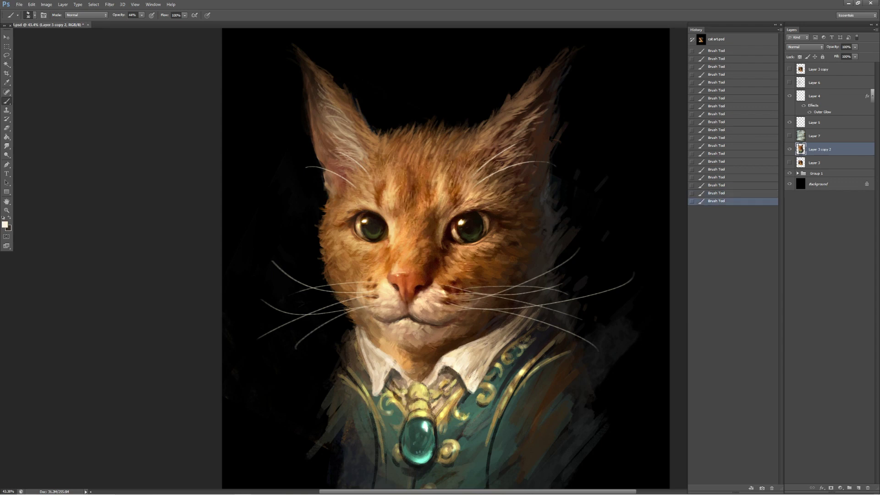
pyautogui.keyDown('alt'); pyautogui.click(462, 396); pyautogui.keyUp('alt')
pyautogui.hotkey('ctrl', 'z')
pyautogui.hotkey('ctrl', 'z')
pyautogui.press(']')
pyautogui.press(']')
pyautogui.press(']')
pyautogui.keyDown('alt'); pyautogui.click(345, 367); pyautogui.keyUp('alt')
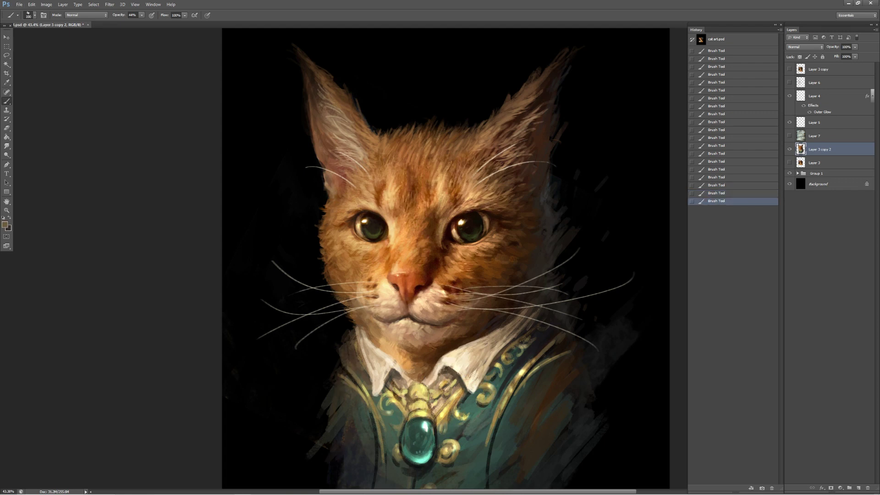
pyautogui.keyDown('alt'); pyautogui.click(550, 351); pyautogui.keyUp('alt')
# - Smudge the paint near the right collar with a size-150 smudge brush, then repaint strokes there
pyautogui.moveTo(564, 341); pyautogui.dragTo(578, 352)
pyautogui.hotkey('ctrl', 'z')
pyautogui.press('r')
pyautogui.press(']')
pyautogui.moveTo(566, 320)
pyautogui.mouseDown()
pyautogui.moveTo(579, 330)
pyautogui.moveTo(582, 316)
pyautogui.moveTo(579, 330)
pyautogui.mouseUp()
pyautogui.press('b')
pyautogui.moveTo(568, 307); pyautogui.dragTo(582, 328)
pyautogui.moveTo(571, 312)
pyautogui.mouseDown()
pyautogui.moveTo(584, 323)
pyautogui.moveTo(593, 358)
pyautogui.mouseUp()
pyautogui.moveTo(581, 352); pyautogui.dragTo(596, 365)
# - Shade the right and lower-right vest, brighten the gold trim, and darken around the brooch in black
pyautogui.moveTo(545, 451); pyautogui.dragTo(555, 467)
pyautogui.moveTo(546, 454); pyautogui.dragTo(556, 465)
pyautogui.moveTo(547, 449); pyautogui.dragTo(558, 456)
pyautogui.moveTo(549, 450); pyautogui.dragTo(557, 460)
pyautogui.moveTo(518, 387)
pyautogui.mouseDown()
pyautogui.moveTo(534, 410)
pyautogui.moveTo(541, 392)
pyautogui.moveTo(527, 428)
pyautogui.moveTo(541, 421)
pyautogui.mouseUp()
pyautogui.moveTo(524, 385); pyautogui.dragTo(534, 404)
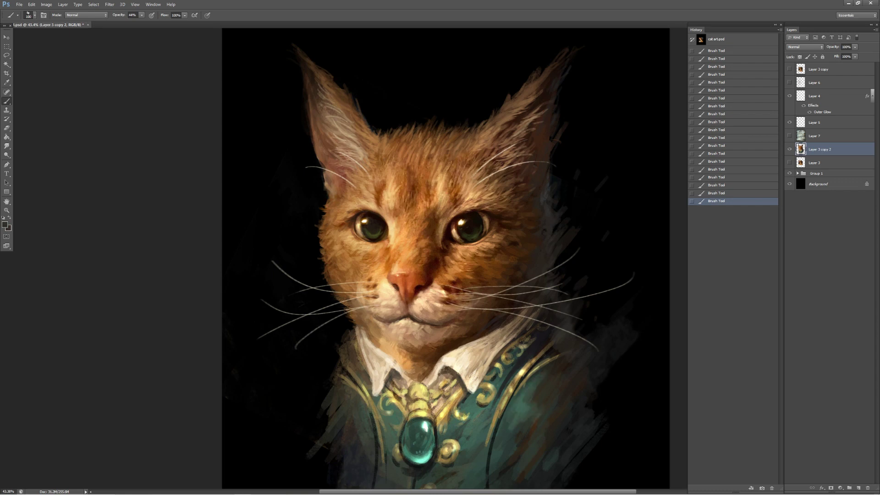
pyautogui.moveTo(509, 353); pyautogui.dragTo(530, 378)
pyautogui.press('d')
pyautogui.moveTo(451, 412)
pyautogui.mouseDown()
pyautogui.moveTo(465, 422)
pyautogui.moveTo(438, 437)
pyautogui.mouseUp()
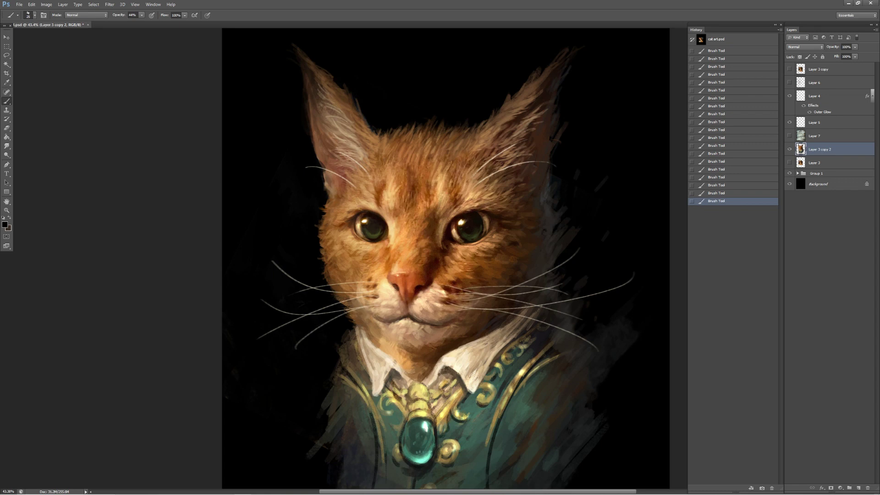
# - Add bright yellow highlights to the gold ornaments using colours sampled from the brooch
pyautogui.hotkey('ctrl', 'alt', 'z')
pyautogui.hotkey('ctrl', 'alt', 'z')
pyautogui.hotkey('ctrl', 'shift', 'z')
pyautogui.hotkey('ctrl', 'shift', 'z')
pyautogui.keyDown('alt'); pyautogui.click(397, 426); pyautogui.keyUp('alt')
pyautogui.keyDown('alt'); pyautogui.click(416, 403); pyautogui.keyUp('alt')
pyautogui.keyDown('alt'); pyautogui.click(275, 137); pyautogui.keyUp('alt')
pyautogui.hotkey('ctrl', 'alt', 'z')
pyautogui.hotkey('ctrl', 'shift', 'z')
pyautogui.keyDown('alt'); pyautogui.click(394, 381); pyautogui.keyUp('alt')
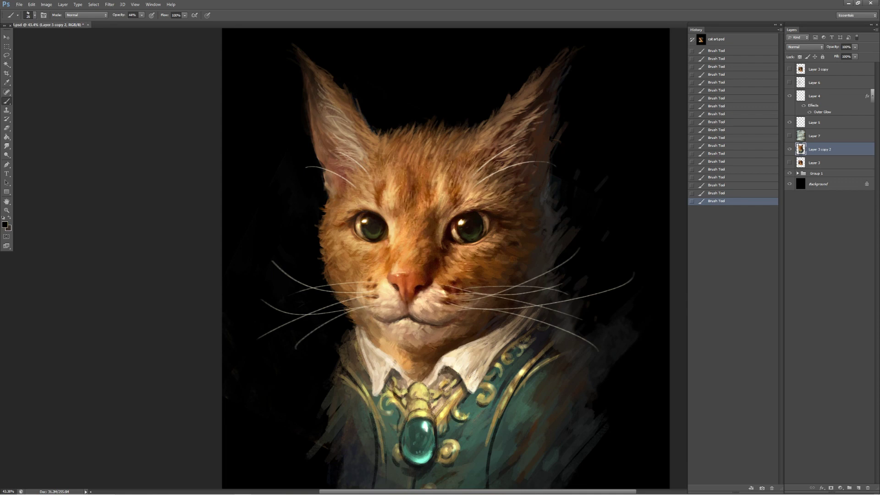
pyautogui.keyDown('alt'); pyautogui.click(442, 403); pyautogui.keyUp('alt')
pyautogui.moveTo(446, 399)
pyautogui.mouseDown()
pyautogui.moveTo(436, 418)
pyautogui.moveTo(417, 409)
pyautogui.mouseUp()
# - Add small dark accents to the gold clasp and a bright cyan highlight on the turquoise jewel
pyautogui.keyDown('alt'); pyautogui.click(419, 405); pyautogui.keyUp('alt')
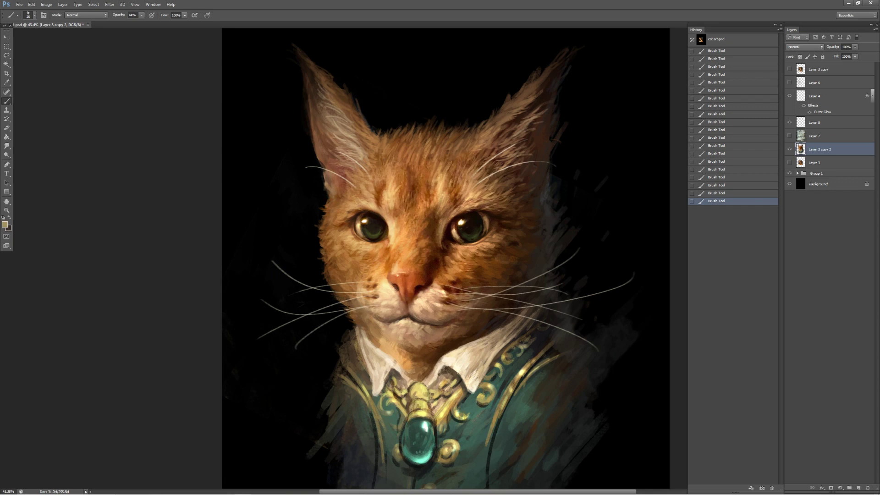
pyautogui.keyDown('alt'); pyautogui.click(418, 391); pyautogui.keyUp('alt')
pyautogui.keyDown('alt'); pyautogui.click(434, 431); pyautogui.keyUp('alt')
pyautogui.hotkey('ctrl', 'z')
pyautogui.click(434, 449)
# - Sample gold tan, dark teal and near-black colours from the brooch and vest
pyautogui.keyDown('alt'); pyautogui.click(417, 400); pyautogui.keyUp('alt')
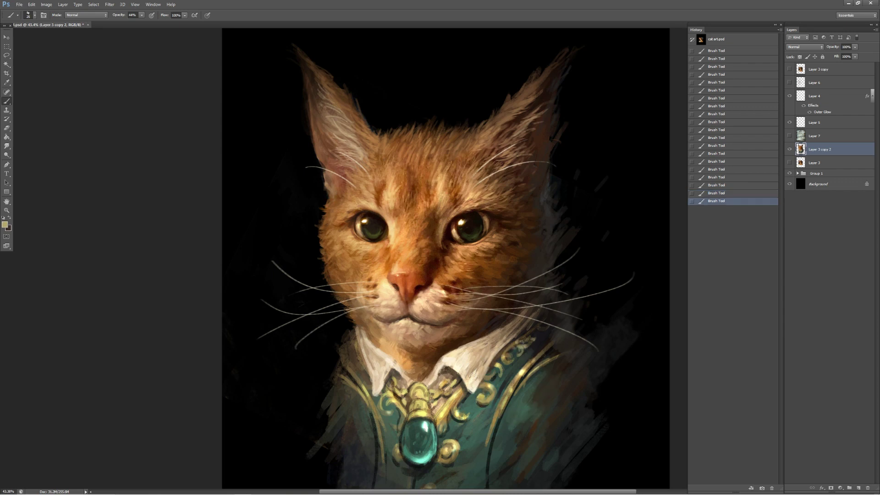
pyautogui.keyDown('alt'); pyautogui.click(440, 440); pyautogui.keyUp('alt')
pyautogui.keyDown('alt'); pyautogui.click(402, 418); pyautogui.keyUp('alt')
pyautogui.keyDown('alt'); pyautogui.click(395, 403); pyautogui.keyUp('alt')
pyautogui.keyDown('alt'); pyautogui.click(398, 417); pyautogui.keyUp('alt')
pyautogui.keyDown('alt'); pyautogui.click(444, 430); pyautogui.keyUp('alt')
pyautogui.keyDown('alt'); pyautogui.click(398, 455); pyautogui.keyUp('alt')
pyautogui.keyDown('alt'); pyautogui.click(443, 430); pyautogui.keyUp('alt')
pyautogui.scroll(-2, 446, 258)
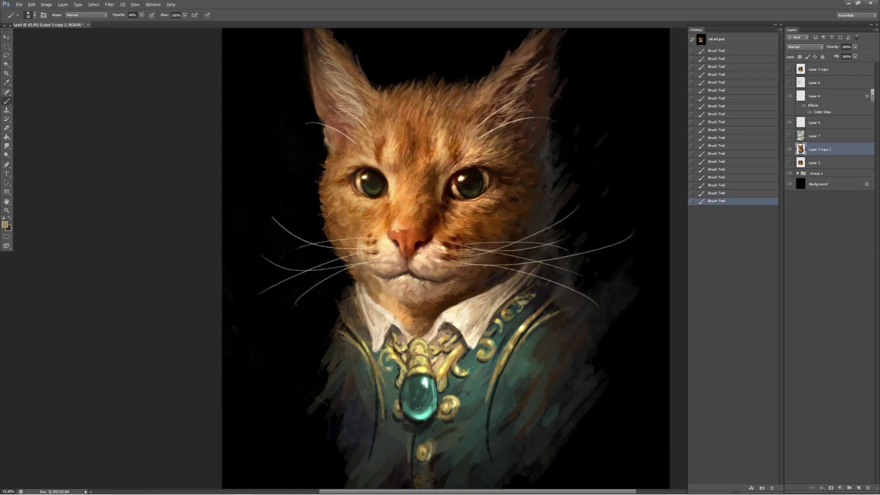
# - Sample yellow-gold and dark brown jacket colours and compare strokes near the collar with undo
pyautogui.keyDown('alt'); pyautogui.click(367, 348); pyautogui.keyUp('alt')
pyautogui.keyDown('alt'); pyautogui.click(361, 310); pyautogui.keyUp('alt')
pyautogui.keyDown('alt'); pyautogui.click(541, 296); pyautogui.keyUp('alt')
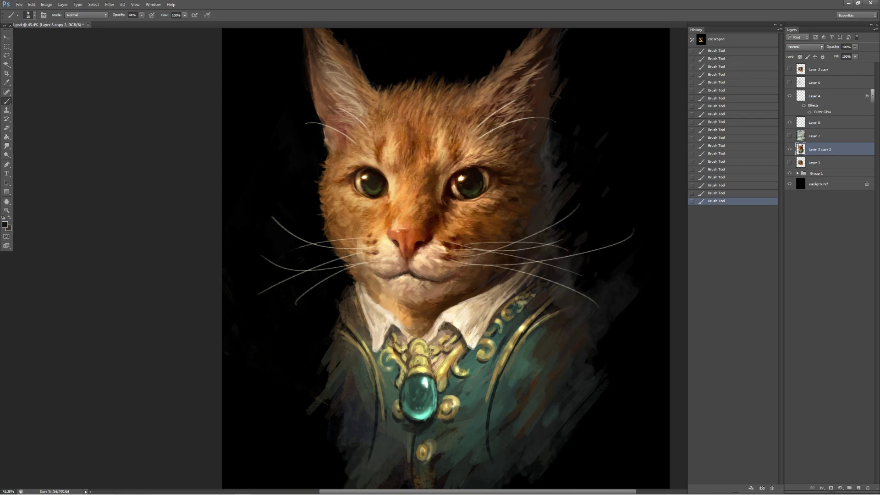
pyautogui.keyDown('alt'); pyautogui.click(342, 312); pyautogui.keyUp('alt')
pyautogui.hotkey('ctrl', 'z')
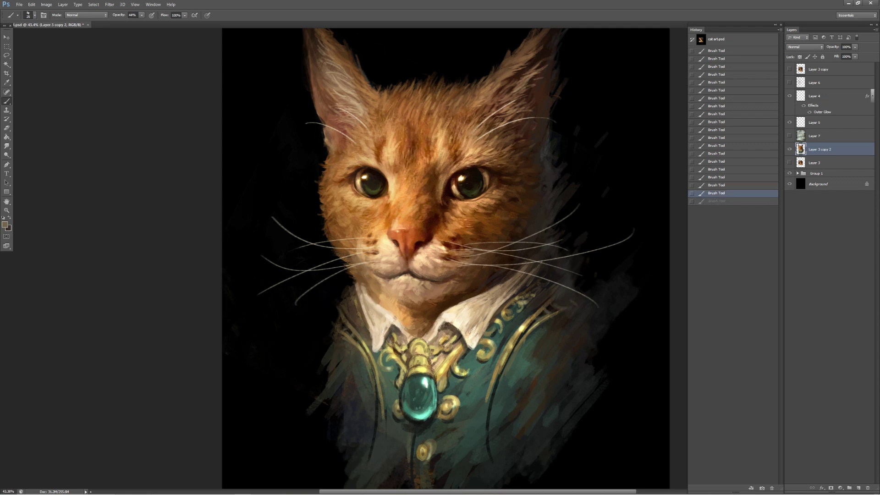
pyautogui.hotkey('ctrl', 'z')
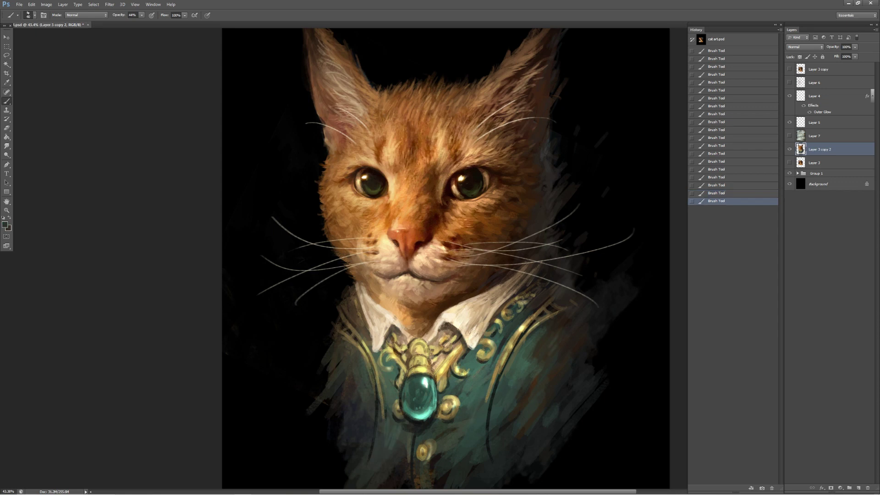
pyautogui.hotkey('ctrl', 'z')
pyautogui.hotkey('ctrl', 'z')
pyautogui.hotkey('ctrl', 'z')
pyautogui.hotkey('ctrl', 'z')
pyautogui.hotkey('ctrl', 'z')
pyautogui.hotkey('ctrl', 'z')
pyautogui.keyDown('alt'); pyautogui.click(388, 400); pyautogui.keyUp('alt')
pyautogui.hotkey('ctrl', 'z')
pyautogui.hotkey('ctrl', 'z')
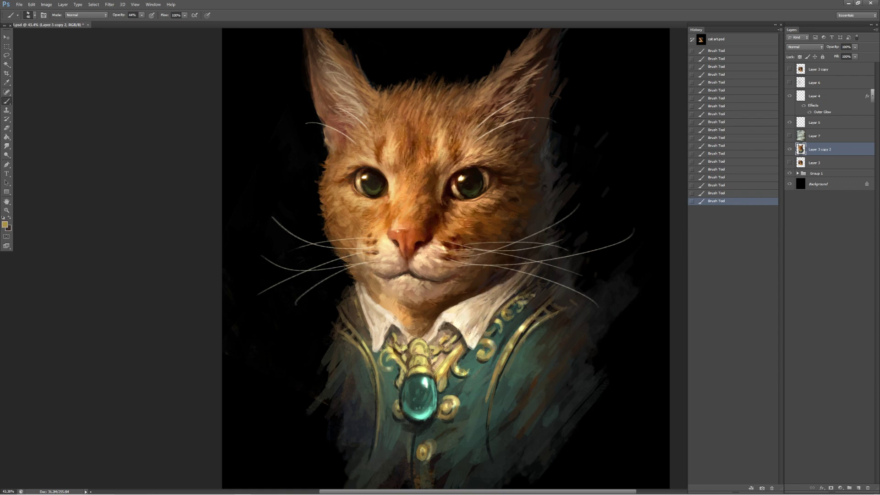
# - Try a dark mark on the jacket and a stroke near the collar, undoing both, then sample light cream
pyautogui.keyDown('alt'); pyautogui.click(523, 290); pyautogui.keyUp('alt')
pyautogui.press('x')
pyautogui.keyDown('alt'); pyautogui.click(495, 304); pyautogui.keyUp('alt')
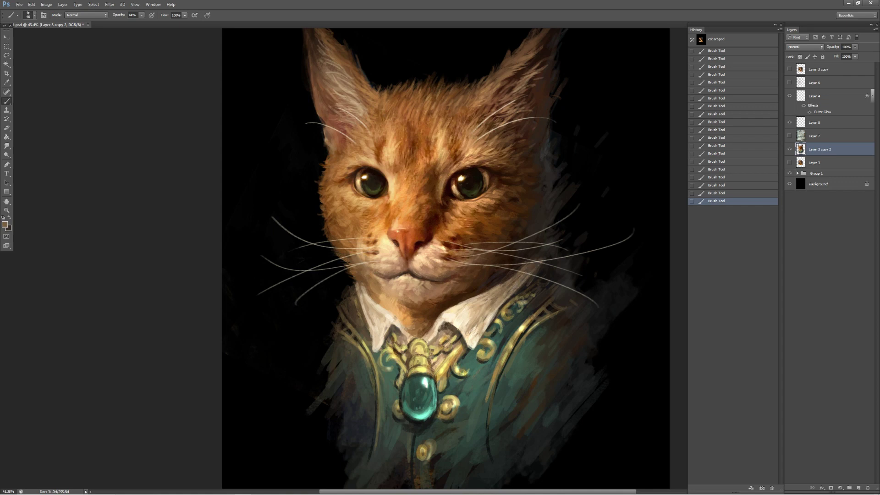
pyautogui.hotkey('ctrl', 'z')
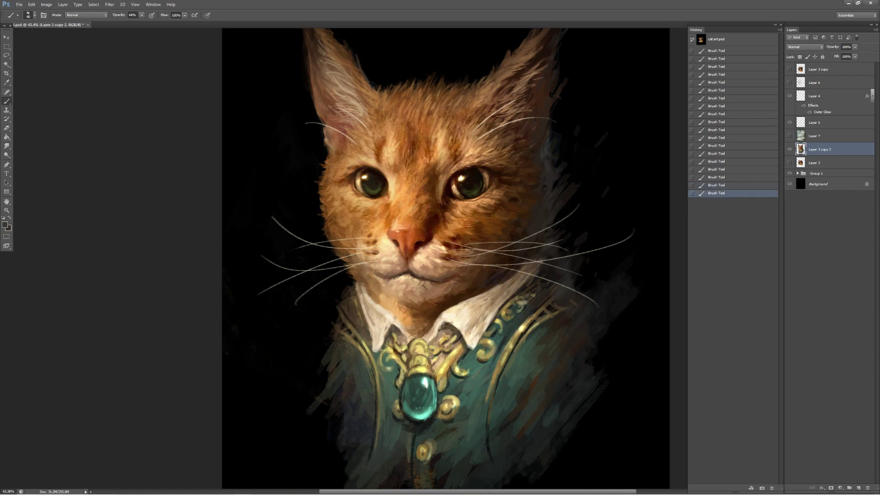
pyautogui.click(467, 343)
pyautogui.hotkey('ctrl', 'z')
pyautogui.click(463, 341)
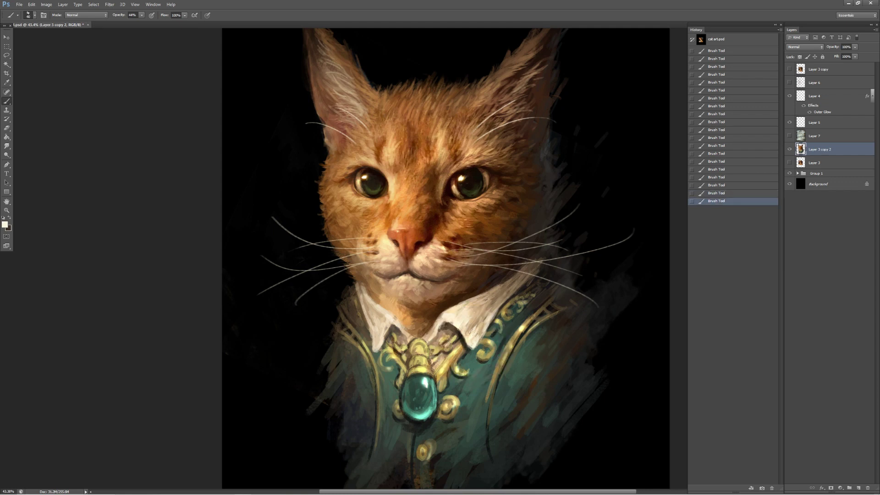
# - Lighten the collar highlights with the Dodge tool (Highlights, 30%), undoing the last two passes
pyautogui.press('o')
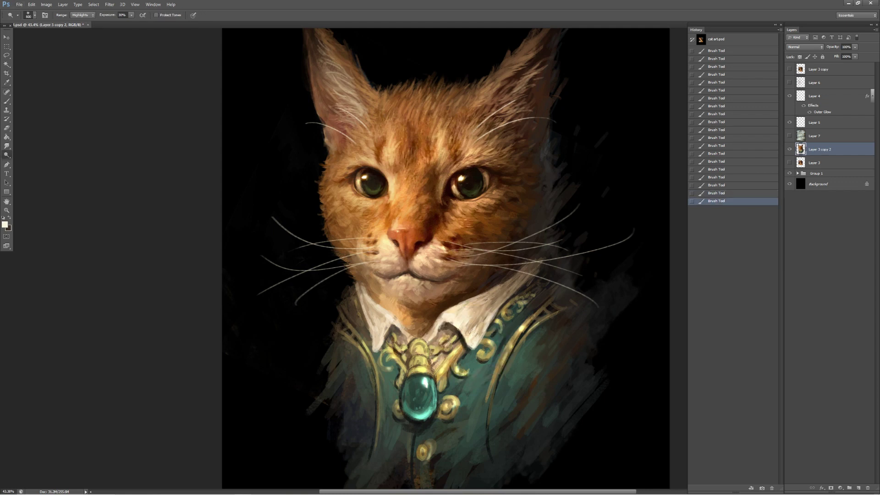
pyautogui.moveTo(423, 341); pyautogui.dragTo(429, 373)
pyautogui.hotkey('ctrl', 'z')
pyautogui.moveTo(424, 341)
pyautogui.mouseDown()
pyautogui.moveTo(430, 373)
pyautogui.moveTo(434, 352)
pyautogui.mouseUp()
pyautogui.moveTo(380, 362); pyautogui.dragTo(383, 365)
pyautogui.moveTo(379, 359); pyautogui.dragTo(382, 364)
pyautogui.hotkey('ctrl', 'alt', 'z')
pyautogui.hotkey('ctrl', 'alt', 'z')
# - Zoom out to the whole painting and make Layer 6 visible to brighten the face and chest
pyautogui.press('z')
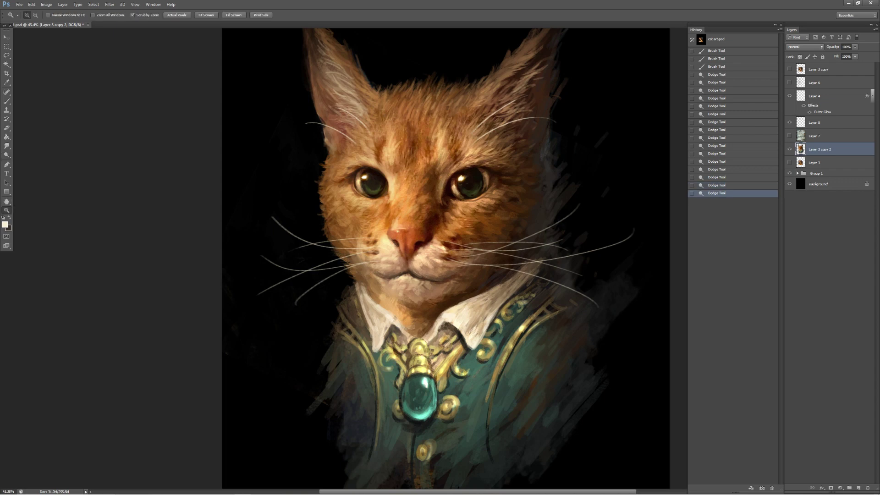
pyautogui.hotkey('ctrl', '-')
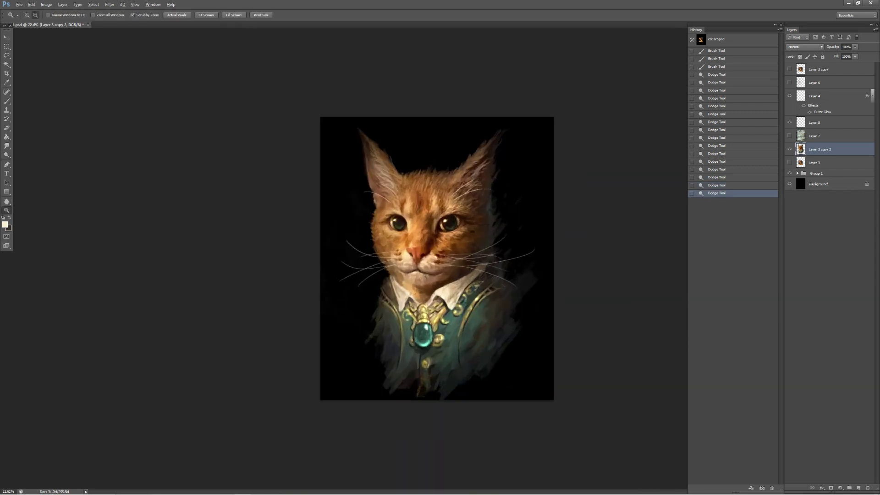
pyautogui.scroll(2, 436, 258)
pyautogui.scroll(1, 437, 258)
pyautogui.scroll(-4, 437, 258)
pyautogui.scroll(1, 436, 258)
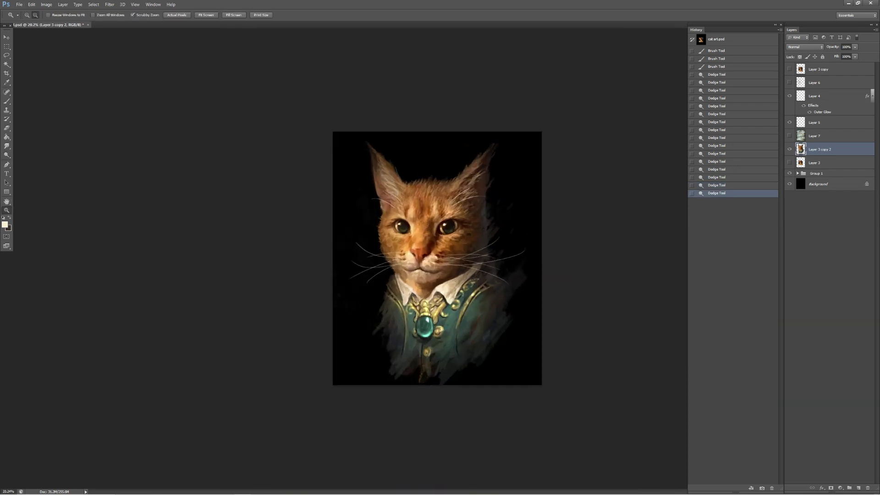
pyautogui.scroll(1, 437, 258)
pyautogui.scroll(2, 436, 258)
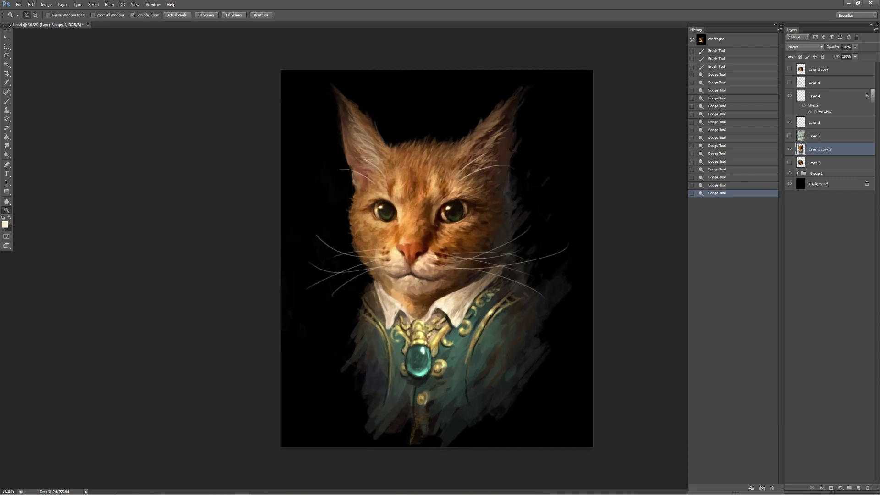
pyautogui.click(789, 82)
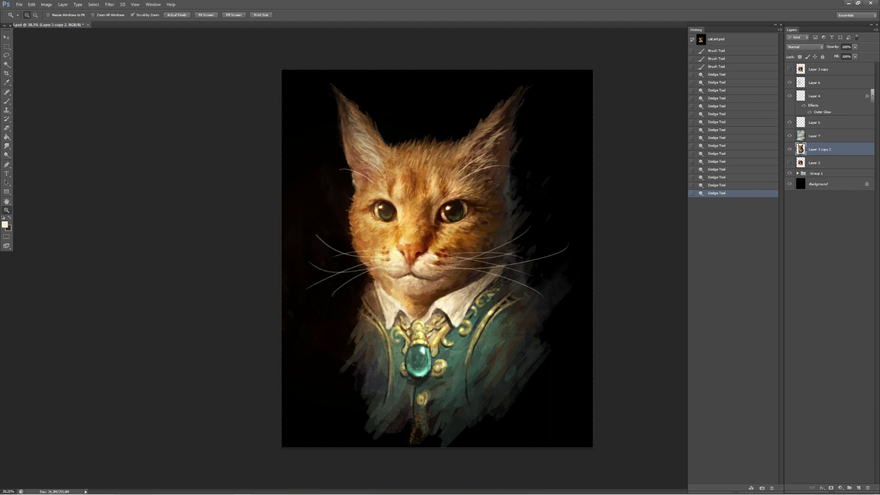
# - Convert the Background into Layer 0 and raise its Hue/Saturation Lightness to about +9
pyautogui.doubleClick(818, 183)
pyautogui.press('Return')
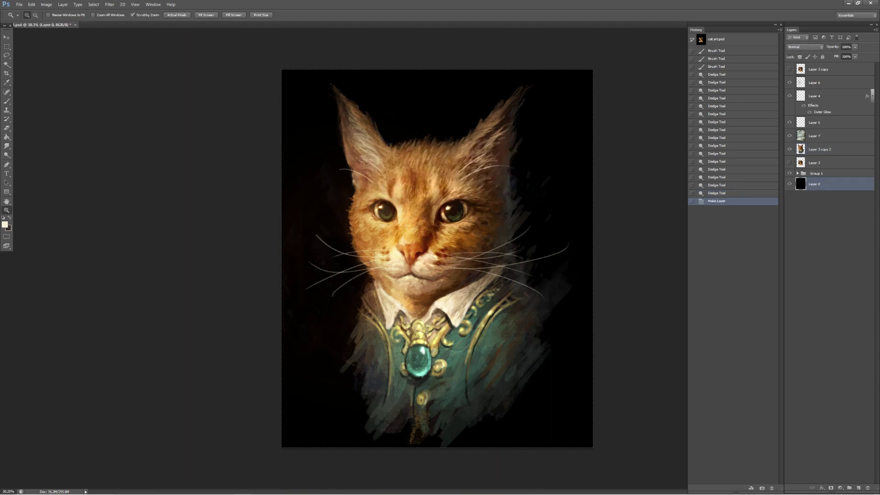
pyautogui.hotkey('ctrl', 'u')
pyautogui.write('6')
pyautogui.press('Up')
pyautogui.press('Up')
pyautogui.press('Up')
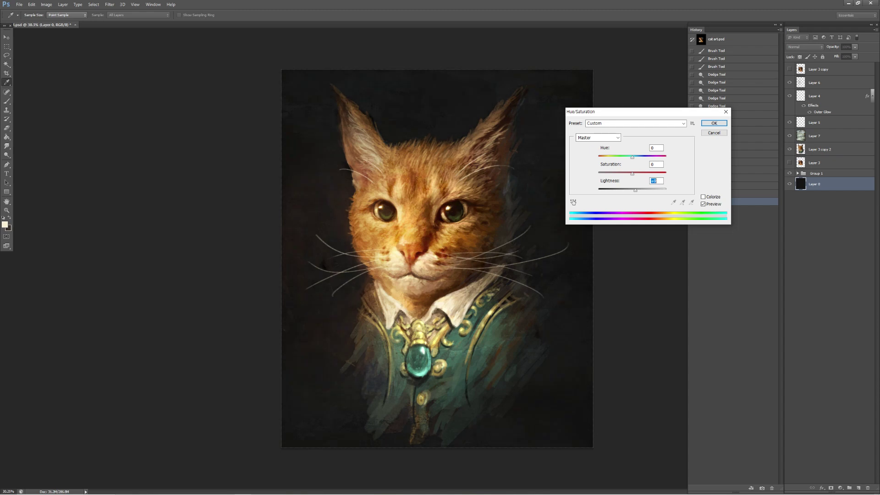
pyautogui.press('Return')
pyautogui.press('z')
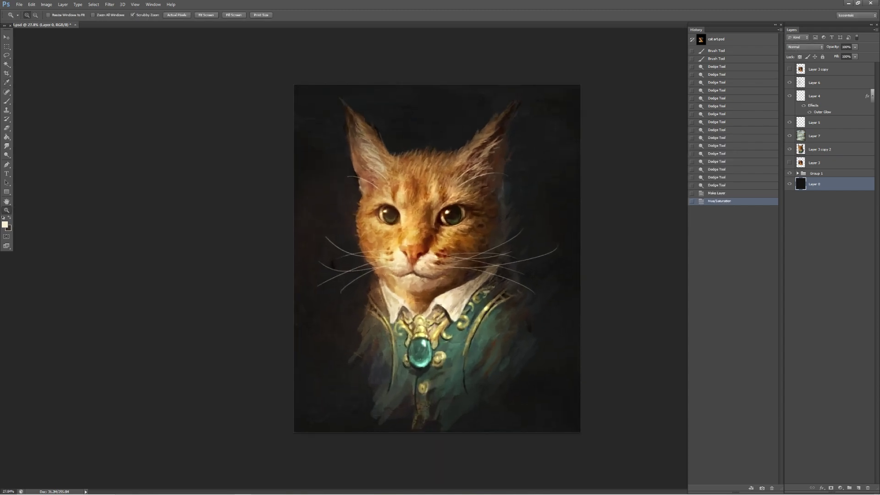
# - Give Layer 0 a -90° Gradient Overlay in Overlay blend mode at low opacity
pyautogui.doubleClick(814, 184)
pyautogui.click(569, 189)
pyautogui.write('-90')
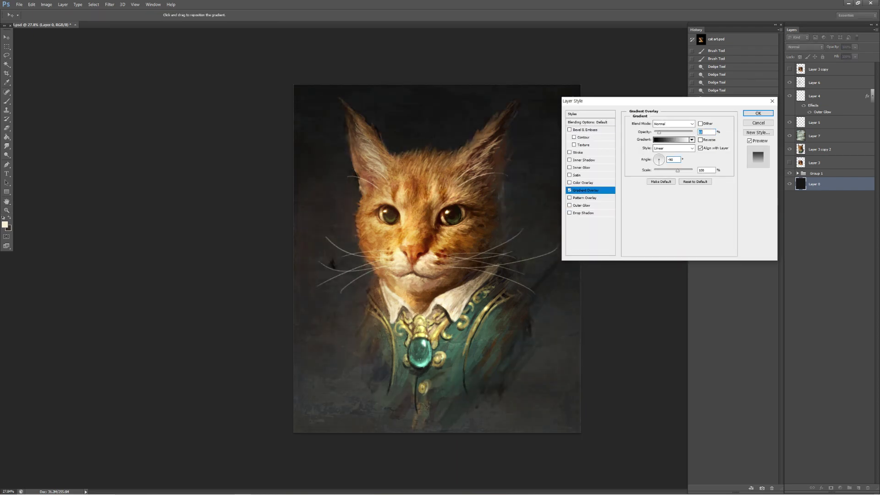
pyautogui.write('0')
pyautogui.click(673, 124)
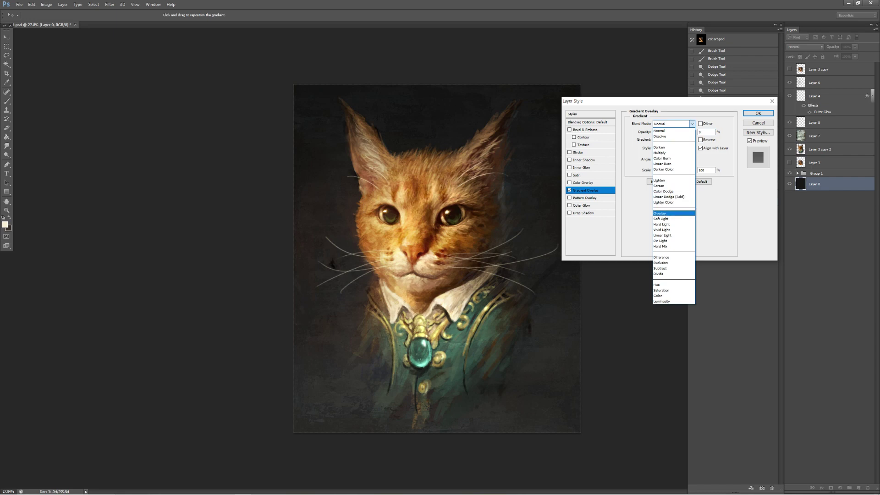
pyautogui.click(673, 213)
pyautogui.press('Tab')
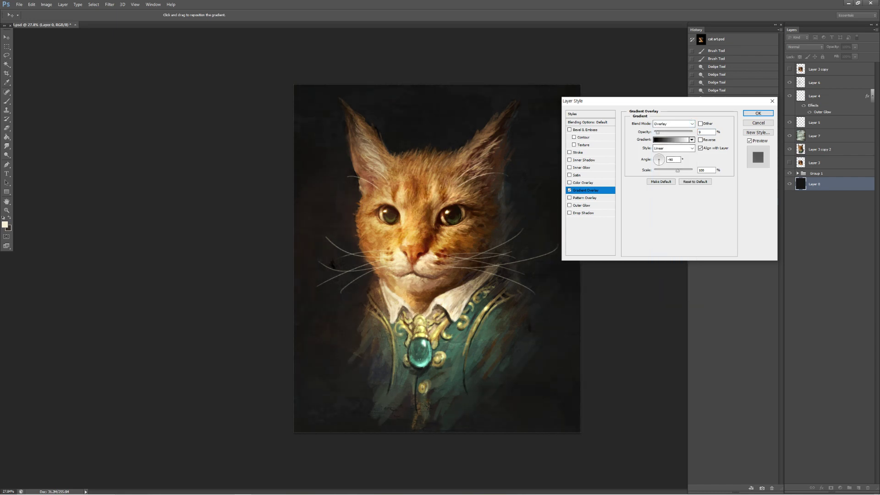
pyautogui.press('Return')
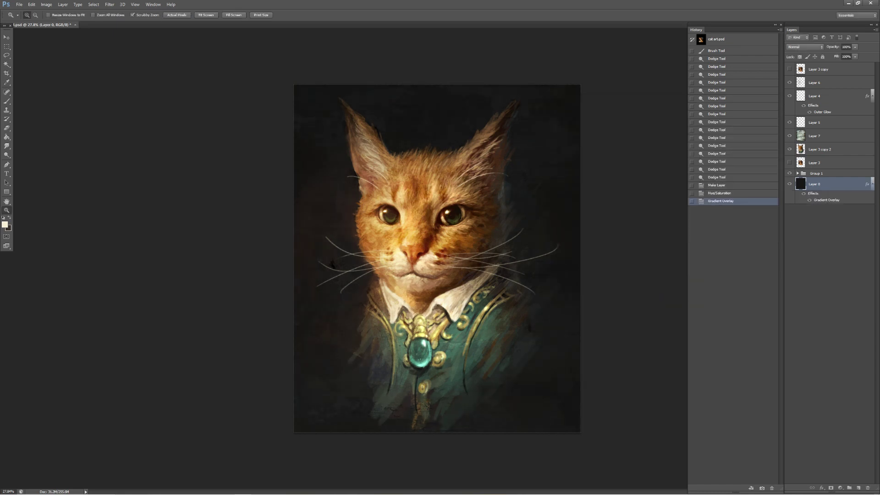
pyautogui.press('z')
pyautogui.scroll(3, 437, 258)
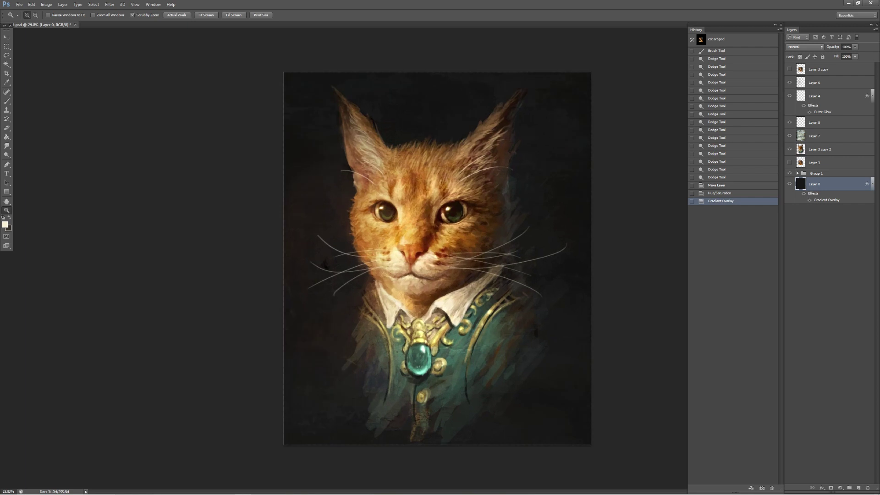
# - On Layer 3 copy 2, lock transparency and set up a soft 61-pixel black Multiply brush
pyautogui.click(819, 149)
pyautogui.press('b')
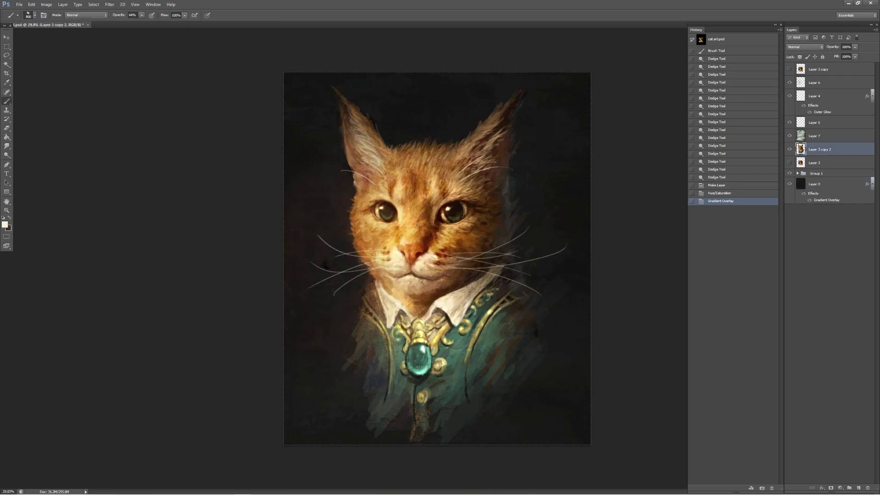
pyautogui.click(35, 15)
pyautogui.doubleClick(41, 167)
pyautogui.click(799, 57)
pyautogui.click(86, 16)
pyautogui.click(85, 60)
pyautogui.press('d')
# - Darken the tips of the cat's right and left ears
pyautogui.click(499, 108)
pyautogui.click(348, 103)
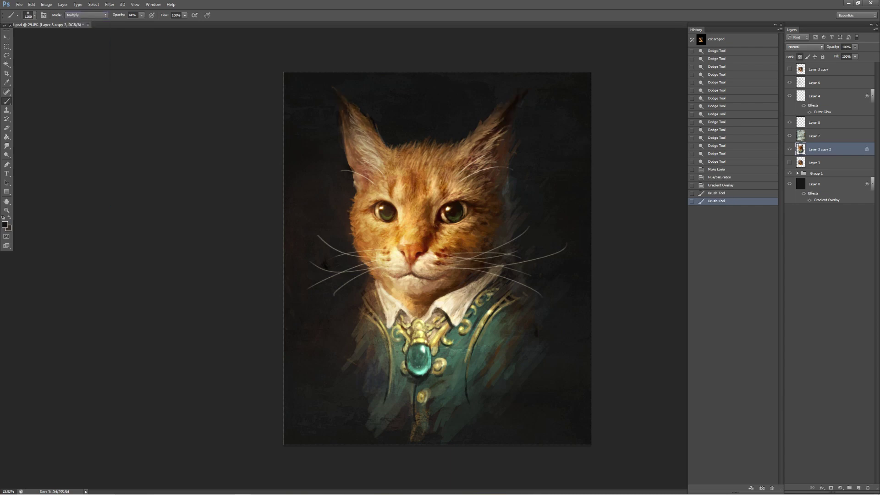
pyautogui.hotkey('ctrl', 'z')
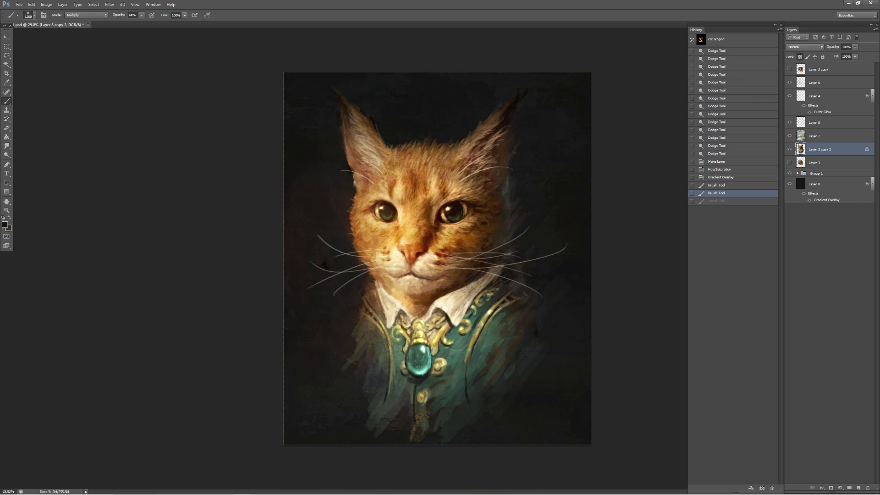
pyautogui.press('z')
pyautogui.scroll(-5, 437, 258)
pyautogui.scroll(3, 436, 258)
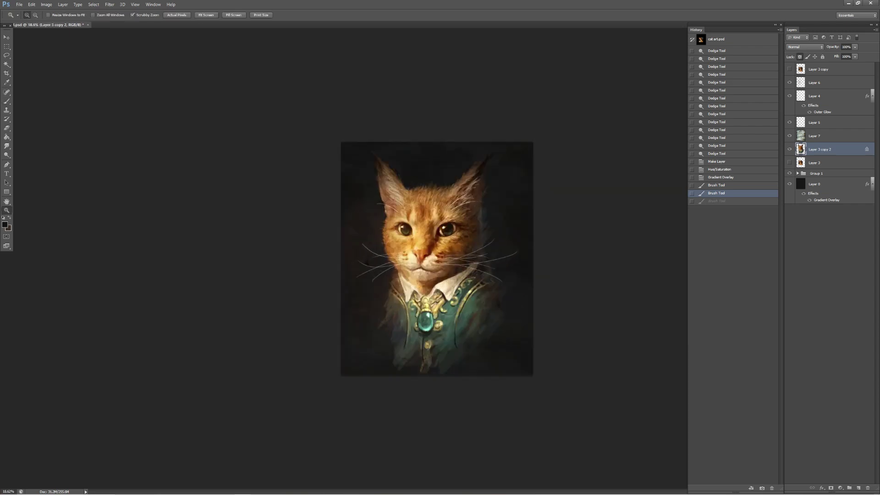
pyautogui.scroll(3, 436, 257)
pyautogui.scroll(-2, 437, 258)
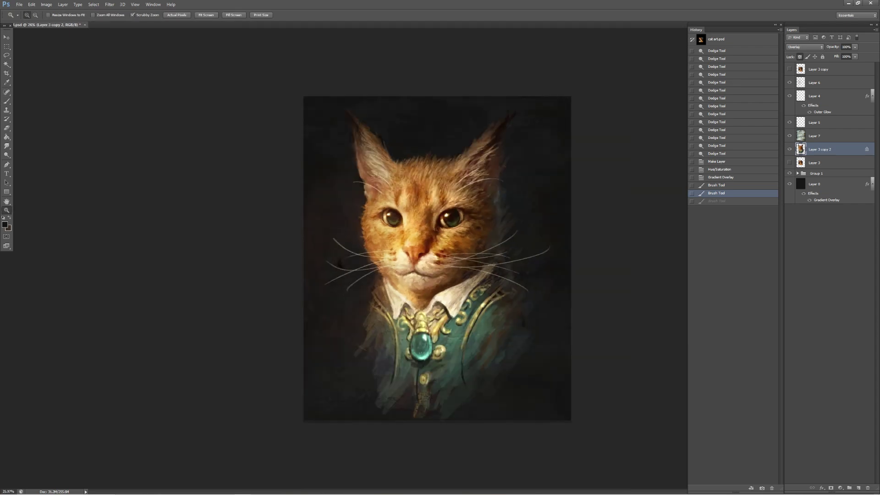
# - Apply a midtone Color Balance to Layer 7, ending with a -23 cyan-red shift
pyautogui.hotkey('alt', ']')
pyautogui.press('i')
pyautogui.hotkey('ctrl', 'b')
pyautogui.write('36')
pyautogui.press('Tab')
pyautogui.press('Tab')
pyautogui.write('-14')
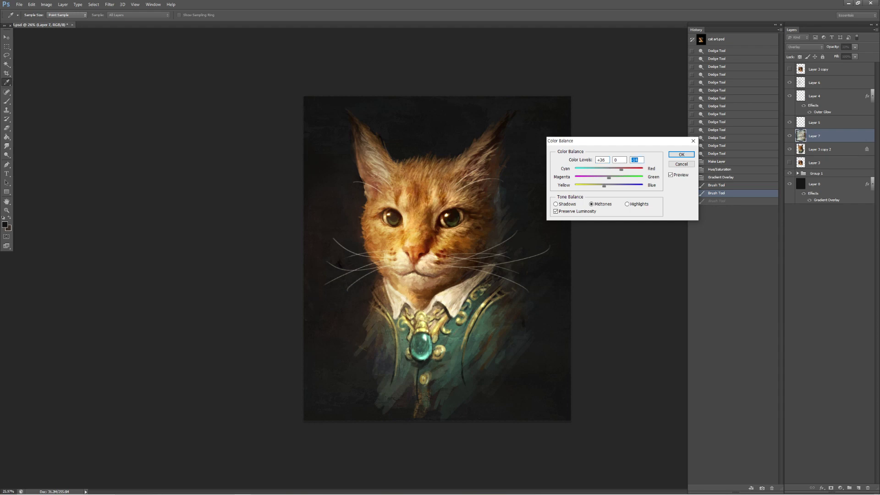
pyautogui.press('Tab')
pyautogui.write('0')
pyautogui.press('Tab')
pyautogui.write('-5')
pyautogui.hotkey('shift', 'Tab')
pyautogui.write('-23')
pyautogui.press('Tab')
pyautogui.press('Return')
# - Select Layer 0 and reopen its layer style settings
pyautogui.press('z')
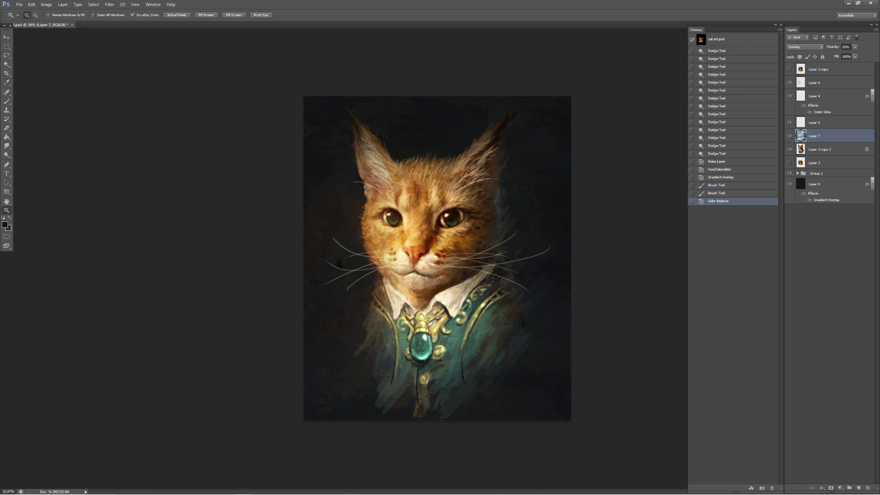
pyautogui.hotkey('alt', 'shift', '[')
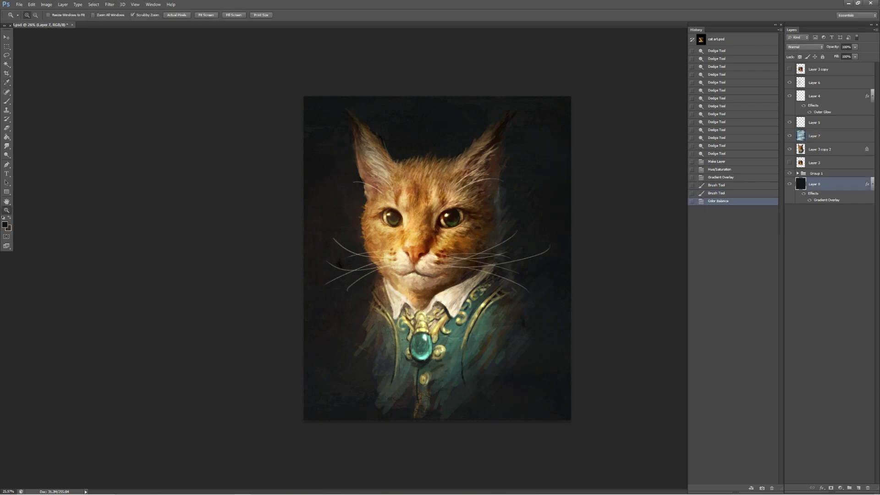
pyautogui.doubleClick(843, 183)
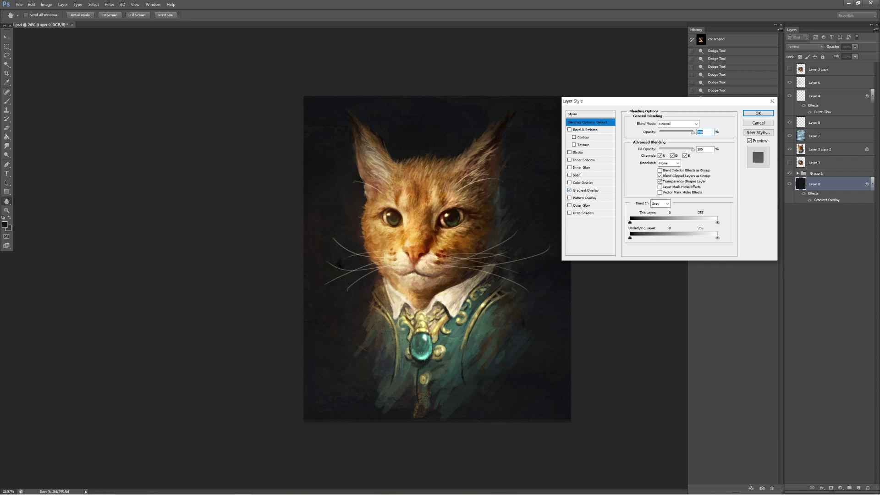
# - Close the Layer Style dialog and undo the last gradient overlay change
pyautogui.click(585, 189)
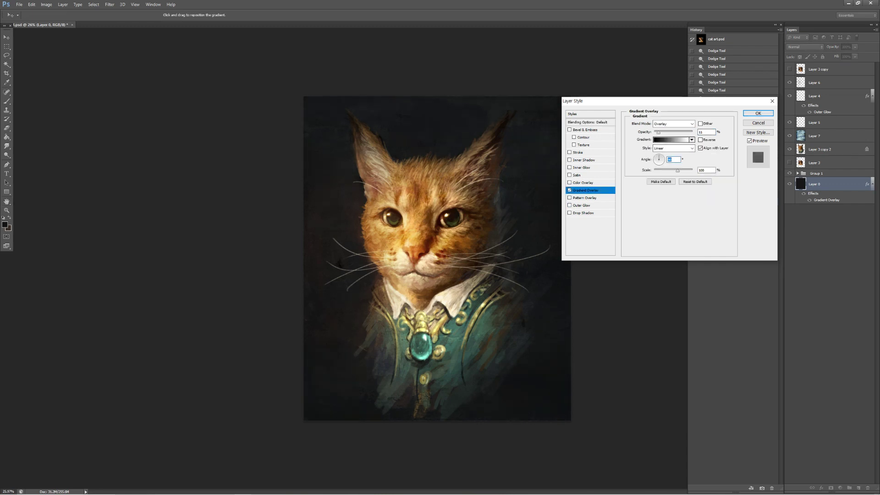
pyautogui.press('Return')
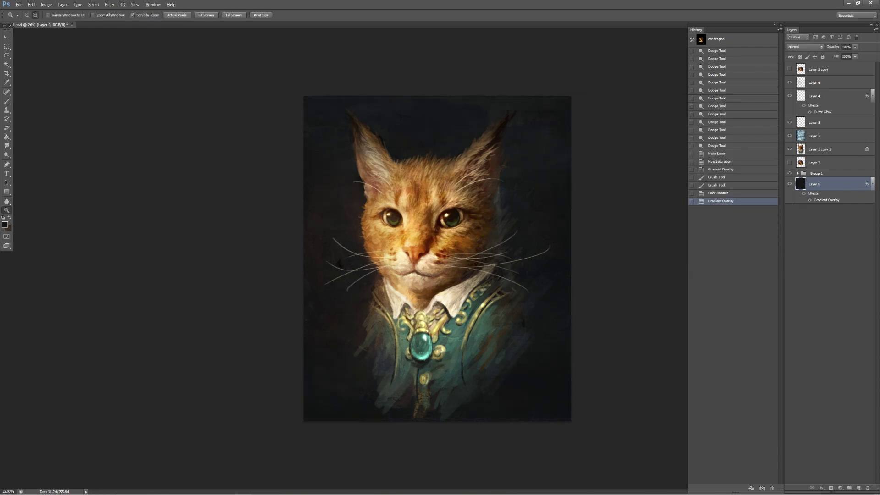
pyautogui.hotkey('ctrl', 'z')
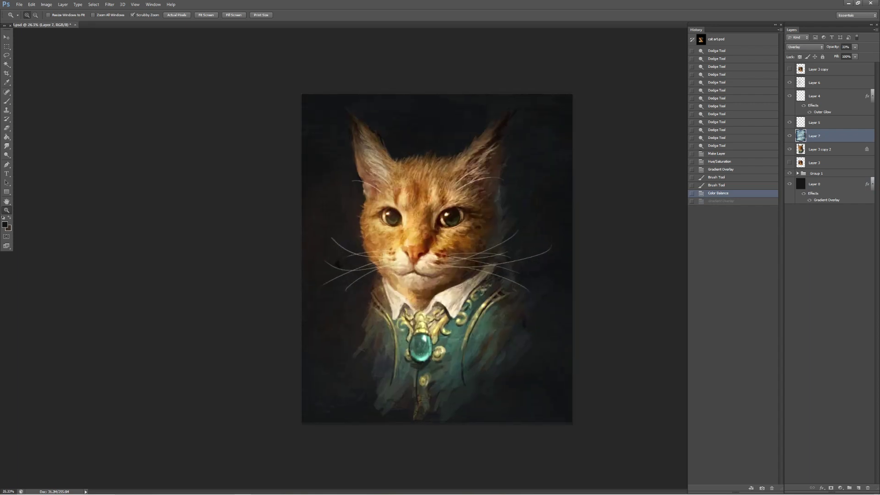
# - On Layer 3 copy 2, softly erase the jacket and collar with a soft round 61 Eraser
pyautogui.hotkey('alt', '[')
pyautogui.press('e')
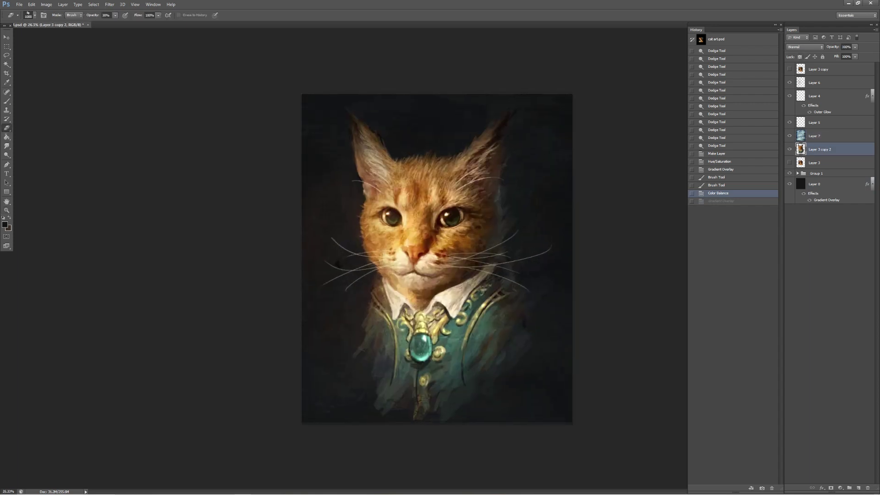
pyautogui.click(35, 15)
pyautogui.doubleClick(45, 164)
pyautogui.moveTo(422, 373); pyautogui.dragTo(431, 387)
pyautogui.moveTo(431, 374); pyautogui.dragTo(424, 385)
pyautogui.moveTo(476, 323); pyautogui.dragTo(498, 352)
pyautogui.moveTo(433, 316); pyautogui.dragTo(486, 365)
pyautogui.moveTo(458, 330); pyautogui.dragTo(479, 350)
# - Soften the area around the jacket button and near the cat's left ear
pyautogui.moveTo(420, 376); pyautogui.dragTo(428, 387)
pyautogui.moveTo(428, 376)
pyautogui.mouseDown()
pyautogui.moveTo(420, 387)
pyautogui.moveTo(429, 388)
pyautogui.moveTo(419, 385)
pyautogui.moveTo(428, 387)
pyautogui.mouseUp()
pyautogui.moveTo(428, 376)
pyautogui.mouseDown()
pyautogui.moveTo(420, 387)
pyautogui.moveTo(430, 386)
pyautogui.mouseUp()
pyautogui.moveTo(426, 374)
pyautogui.mouseDown()
pyautogui.moveTo(419, 384)
pyautogui.moveTo(429, 386)
pyautogui.mouseUp()
pyautogui.moveTo(427, 376); pyautogui.dragTo(420, 386)
pyautogui.moveTo(362, 138); pyautogui.dragTo(373, 172)
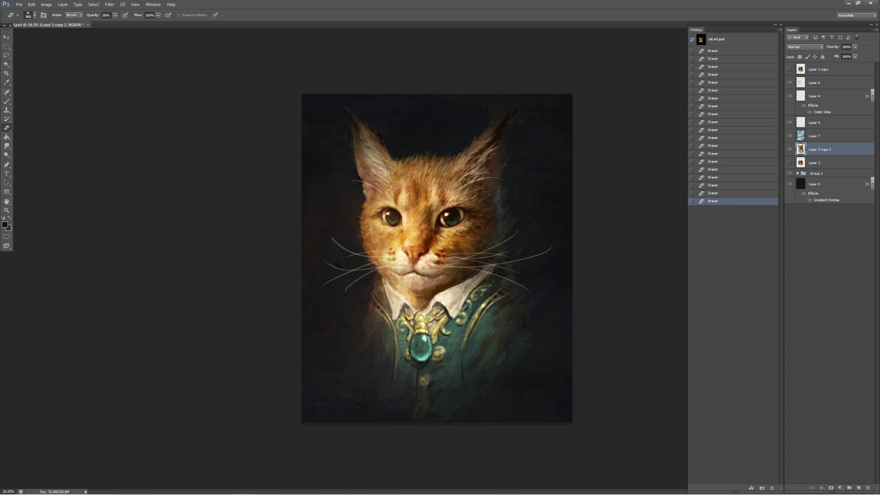
# - Zoom out to see the whole painting and select Layer 7
pyautogui.press('z')
pyautogui.moveTo(438, 258)
pyautogui.mouseDown()
pyautogui.moveTo(403, 258)
pyautogui.moveTo(441, 258)
pyautogui.moveTo(423, 259)
pyautogui.mouseUp()
pyautogui.hotkey('alt', ']')
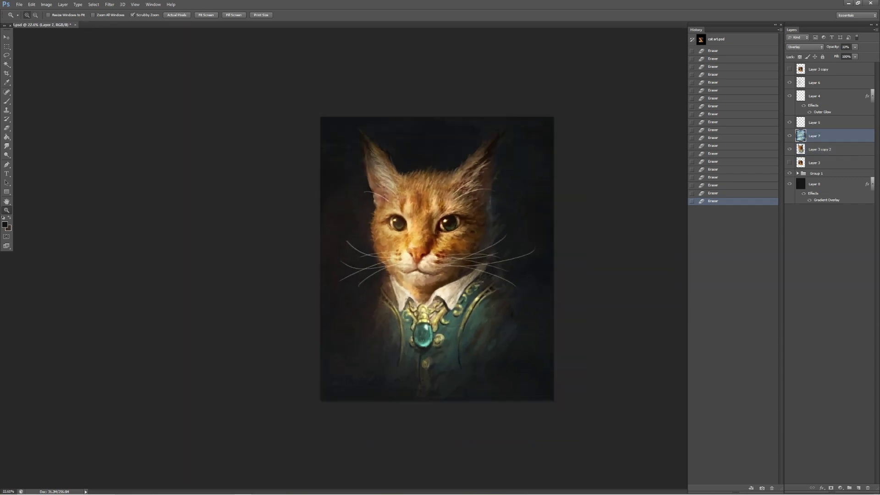
# - Shift Layer 7's hue to +37 with Hue/Saturation
pyautogui.hotkey('ctrl', 'u')
pyautogui.moveTo(631, 156); pyautogui.dragTo(645, 156)
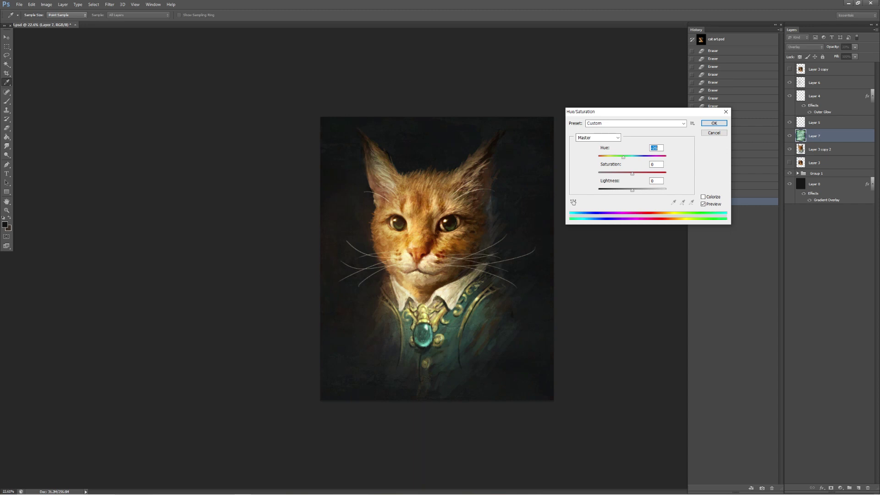
pyautogui.press('Return')
# - Apply Levels with midtone 1.04 to Layer 3 copy 2, then zoom in on the painting
pyautogui.hotkey('alt', '[')
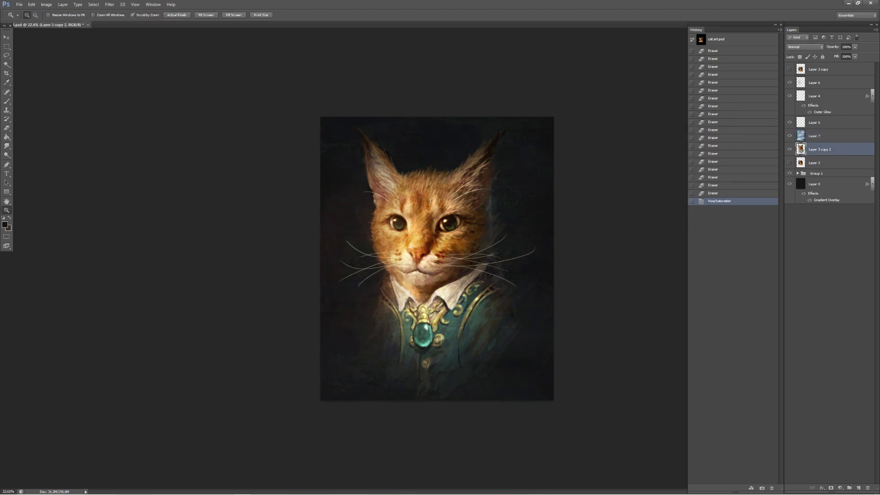
pyautogui.hotkey('ctrl', 'l')
pyautogui.moveTo(714, 212); pyautogui.dragTo(714, 212)
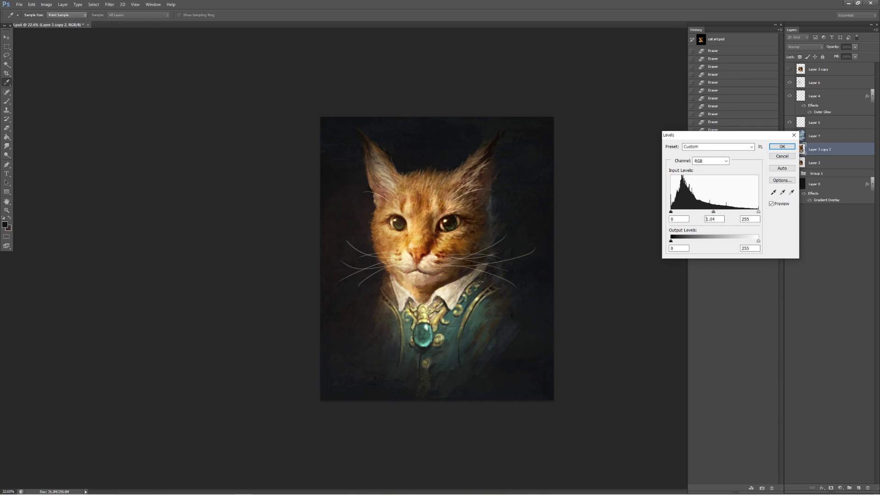
pyautogui.press('Return')
pyautogui.press('z')
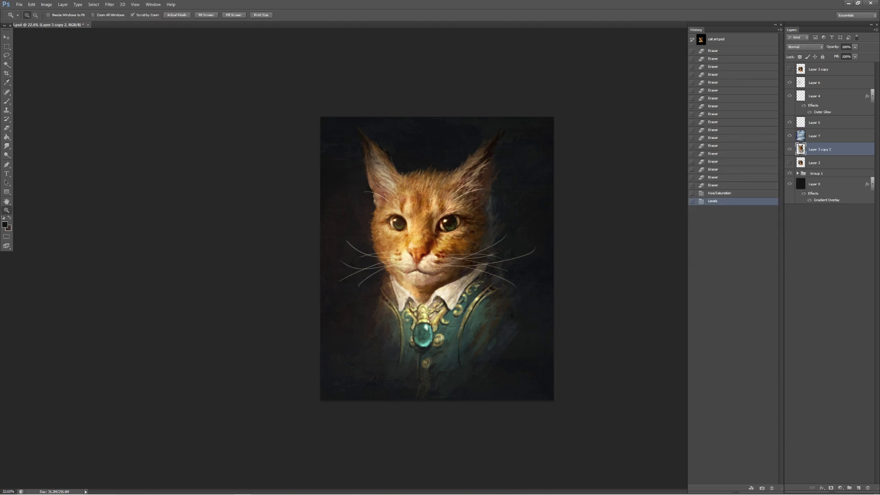
pyautogui.moveTo(437, 258)
pyautogui.mouseDown()
pyautogui.moveTo(463, 259)
pyautogui.moveTo(452, 259)
pyautogui.mouseUp()
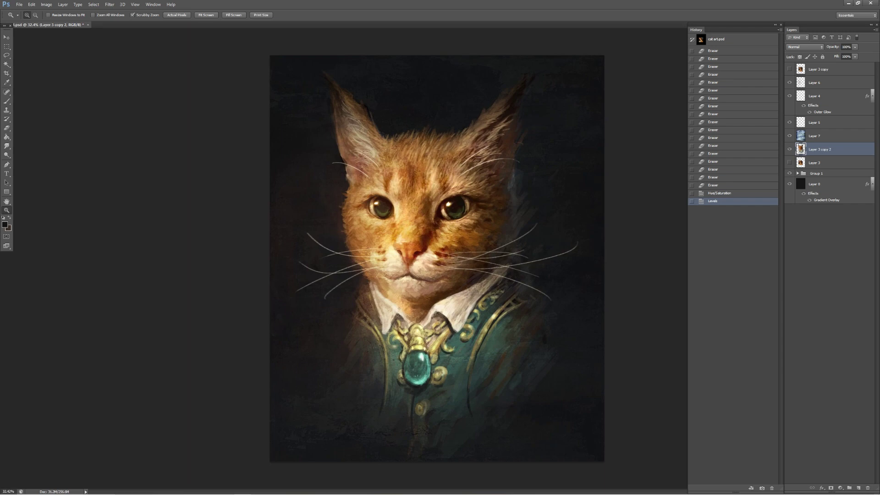
# - Erase parts of Layer 5 around the whiskers and cat, shrinking the eraser from 900 to 700
pyautogui.hotkey('alt', ']')
pyautogui.hotkey('alt', ']')
pyautogui.press('e')
pyautogui.click(437, 259)
pyautogui.click(437, 259)
pyautogui.click(322, 276)
pyautogui.click(335, 348)
pyautogui.press('[')
pyautogui.press('[')
pyautogui.click(330, 367)
pyautogui.click(330, 357)
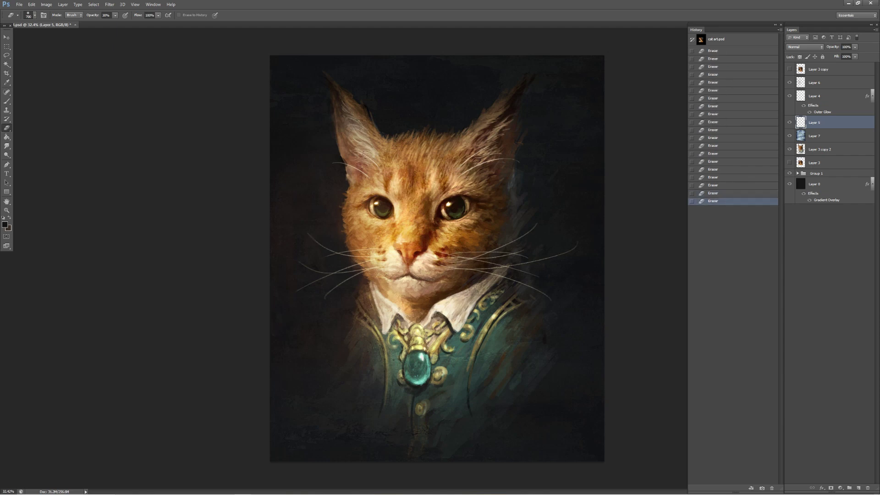
# - Try Dodge strokes on the brooch of Layer 3 copy 2, undoing the unwanted ones
pyautogui.click(6, 210)
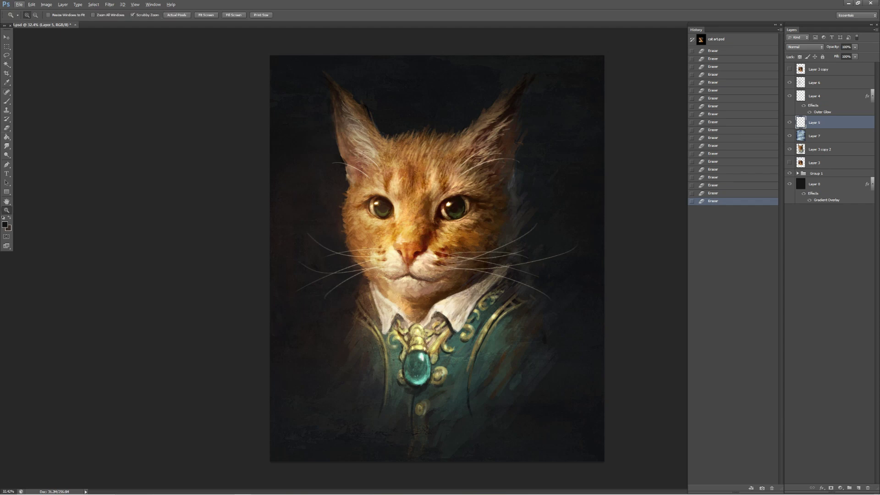
pyautogui.press('o')
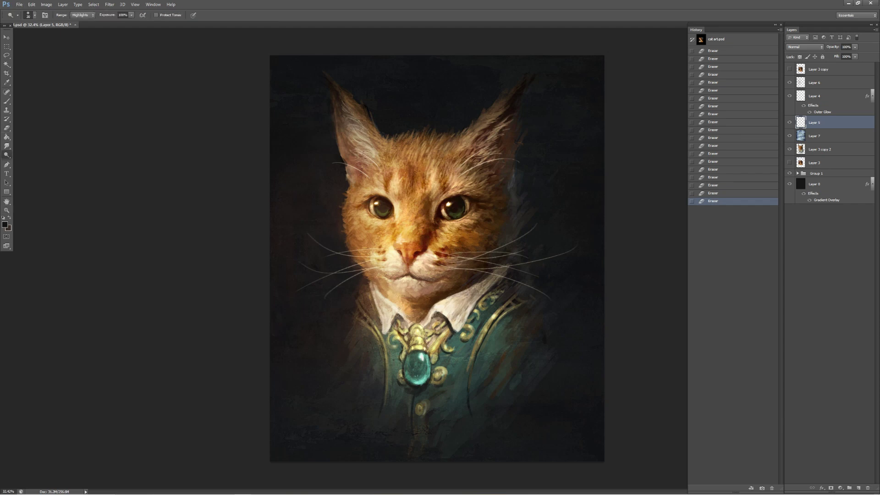
pyautogui.click(436, 356)
pyautogui.hotkey('ctrl', 'z')
pyautogui.click(819, 150)
pyautogui.click(436, 356)
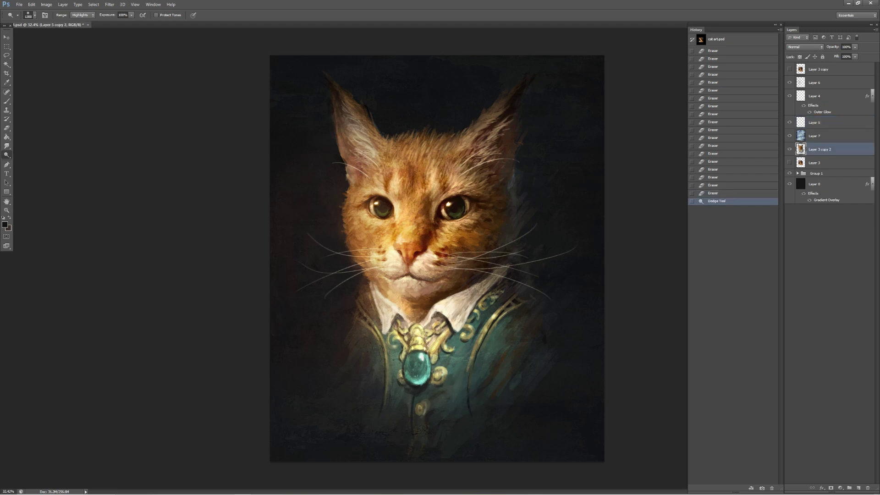
pyautogui.hotkey('ctrl', 'z')
# - Dodge the brooch highlights gently at 30% Exposure
pyautogui.hotkey('ctrl', 'z')
pyautogui.hotkey('ctrl', 'z')
pyautogui.hotkey('ctrl', 'z')
pyautogui.hotkey('ctrl', 'z')
pyautogui.click(819, 150)
pyautogui.press('3')
pyautogui.click(435, 348)
pyautogui.hotkey('ctrl', 'z')
pyautogui.hotkey('ctrl', 'z')
pyautogui.hotkey('ctrl', 'z')
pyautogui.press('b')
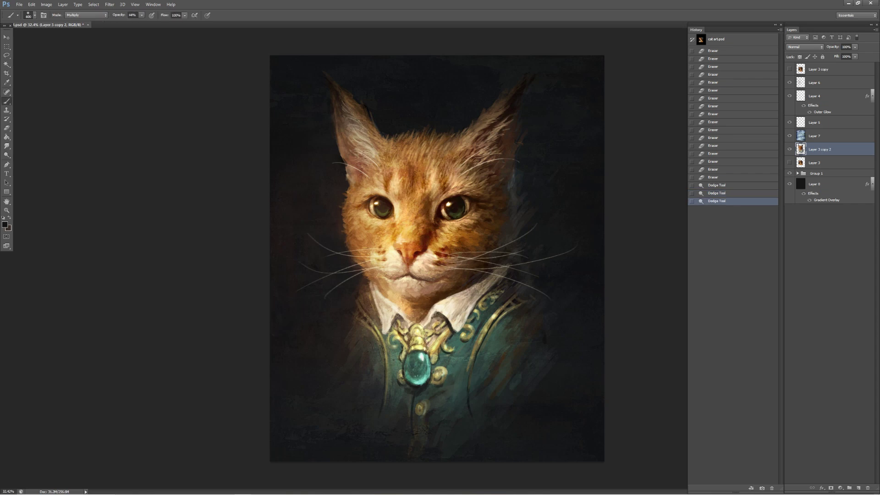
# - Pick a bright green foreground and test green strokes on the gem, undoing them
pyautogui.click(5, 224)
pyautogui.moveTo(443, 312); pyautogui.dragTo(444, 289)
pyautogui.click(510, 131)
pyautogui.click(417, 366)
pyautogui.hotkey('ctrl', 'z')
pyautogui.click(814, 83)
pyautogui.click(420, 360)
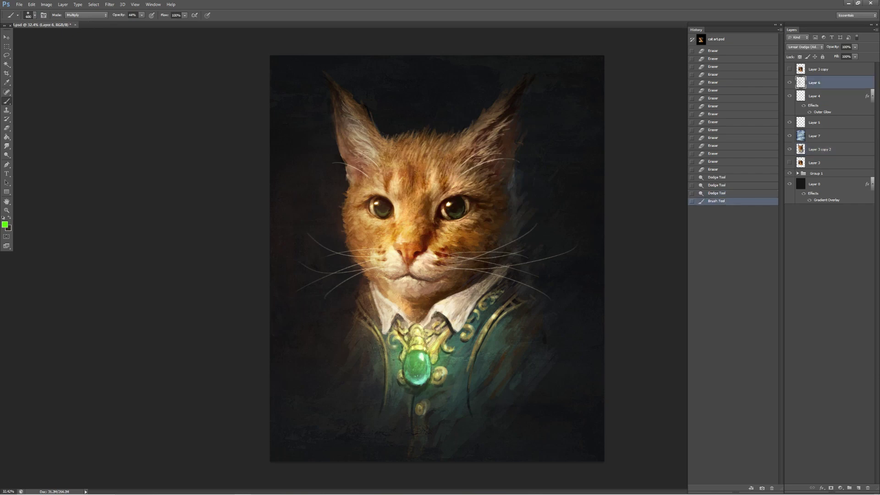
pyautogui.hotkey('ctrl', 'z')
# - Add a new Linear Dodge (Add) layer and paint a #00ff96 glow over the gem
pyautogui.click(858, 487)
pyautogui.click(804, 47)
pyautogui.click(802, 120)
pyautogui.click(5, 224)
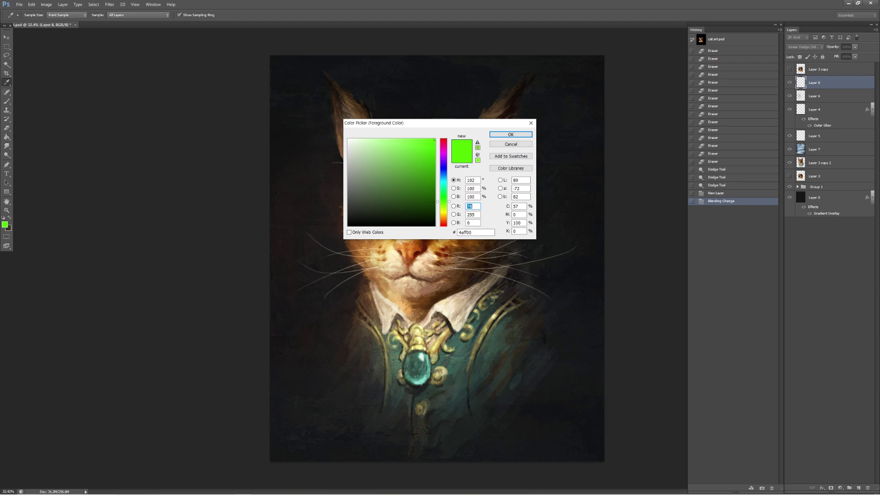
pyautogui.press('Return')
pyautogui.press('b')
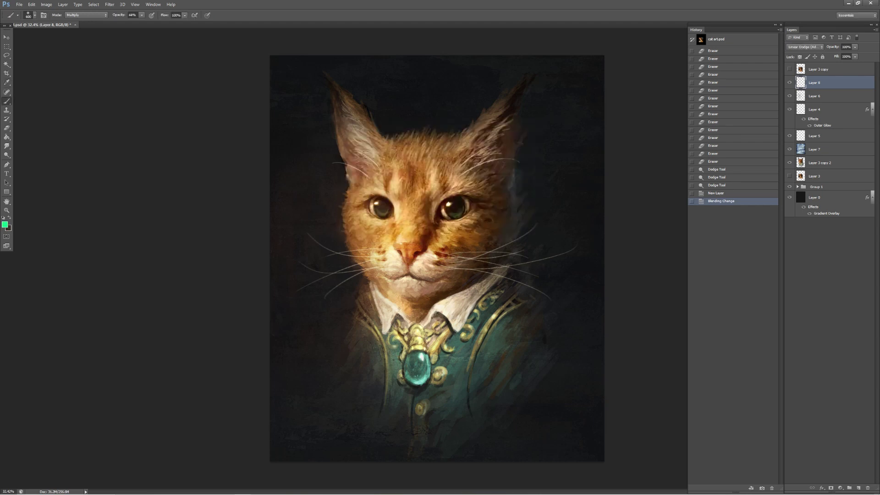
pyautogui.moveTo(412, 348); pyautogui.dragTo(426, 366)
# - Return the glow's hue to green and darken its Lightness to -51 with Hue/Saturation
pyautogui.hotkey('ctrl', 'u')
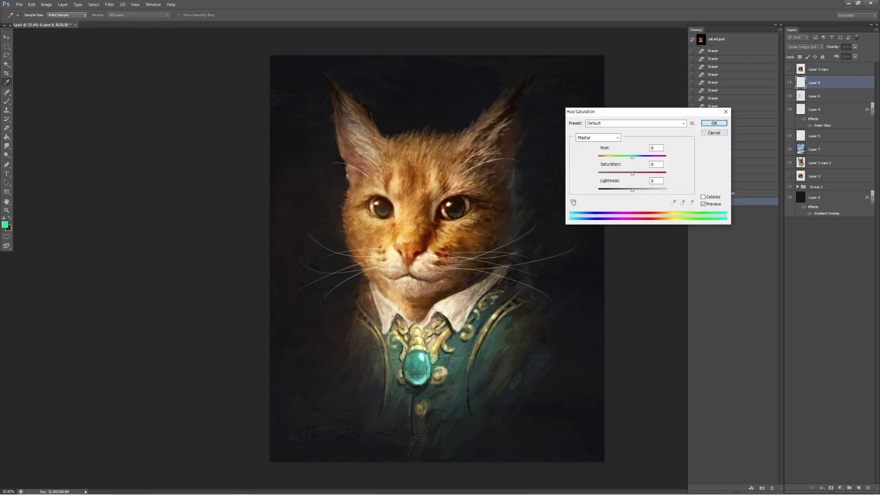
pyautogui.moveTo(647, 157); pyautogui.dragTo(632, 157)
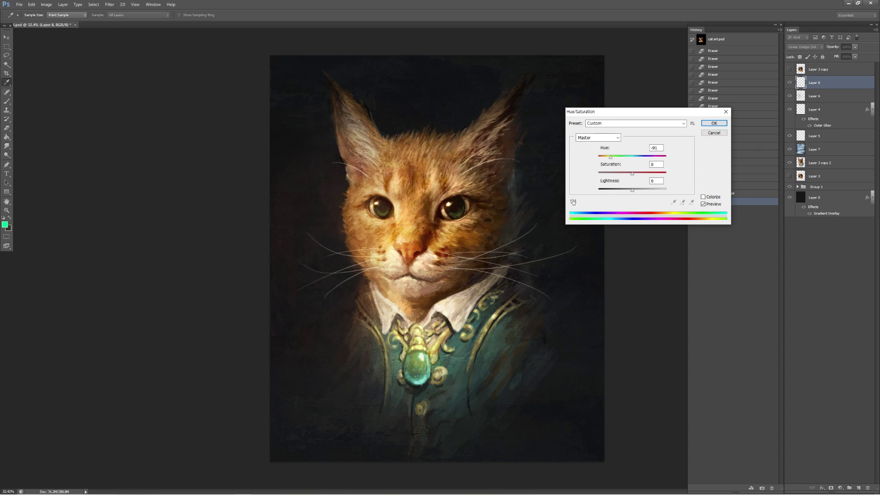
pyautogui.moveTo(632, 189); pyautogui.dragTo(609, 190)
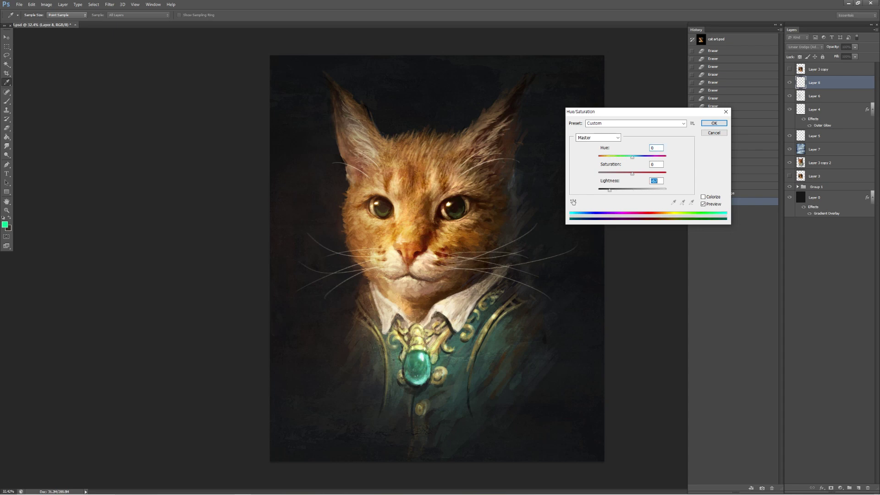
pyautogui.press('Return')
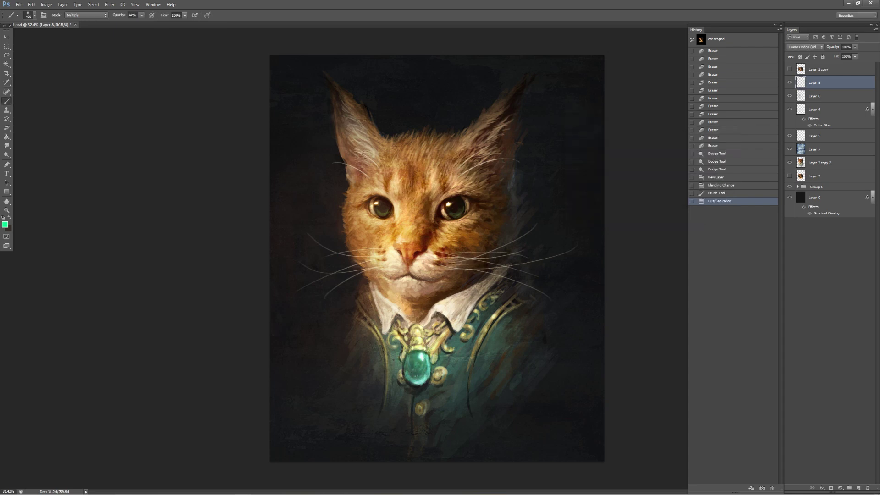
# - Zoom the canvas out and back in to 33.33%
pyautogui.press('z')
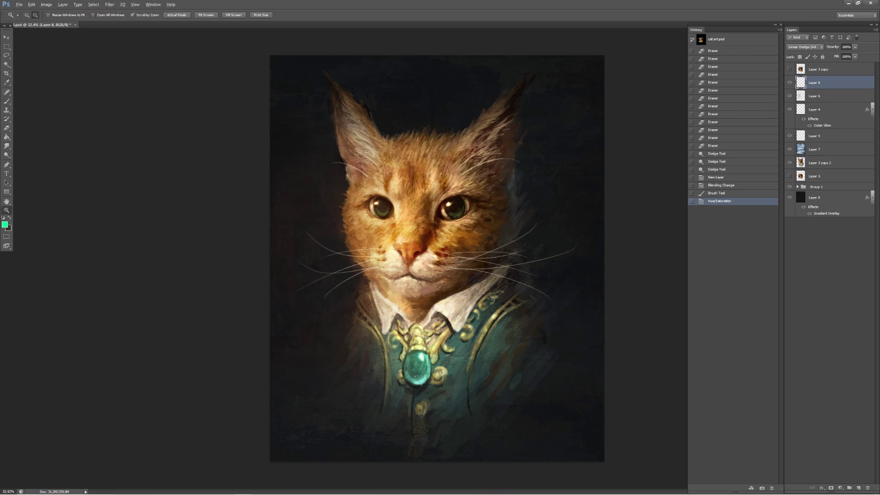
pyautogui.hotkey('ctrl', '-')
pyautogui.hotkey('ctrl', '-')
pyautogui.hotkey('ctrl', '-')
pyautogui.hotkey('ctrl', '+')
pyautogui.hotkey('ctrl', '+')
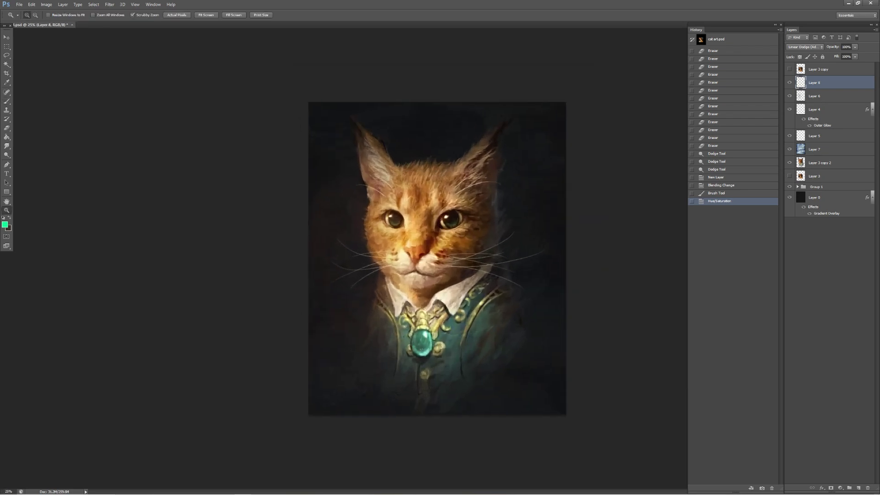
pyautogui.hotkey('ctrl', '+')
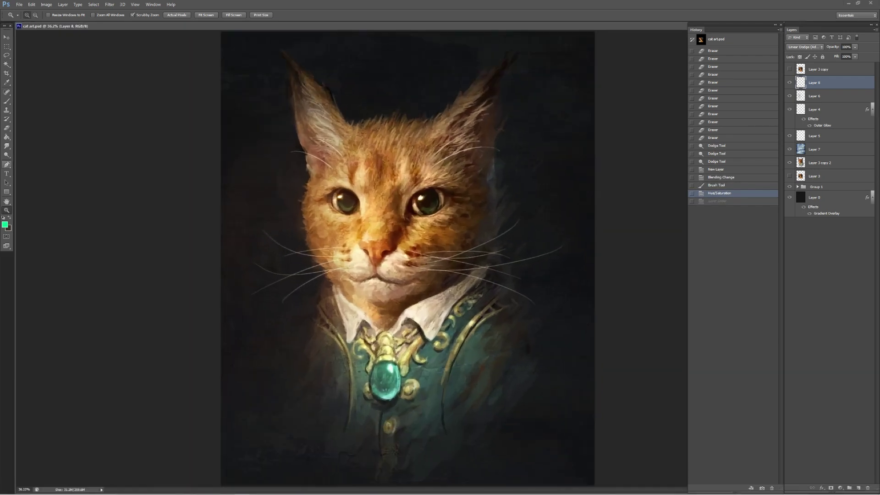
# - Dodge highlights on Layer 3 copy 2, trying a Midtones range and undoing stray strokes
pyautogui.press('o')
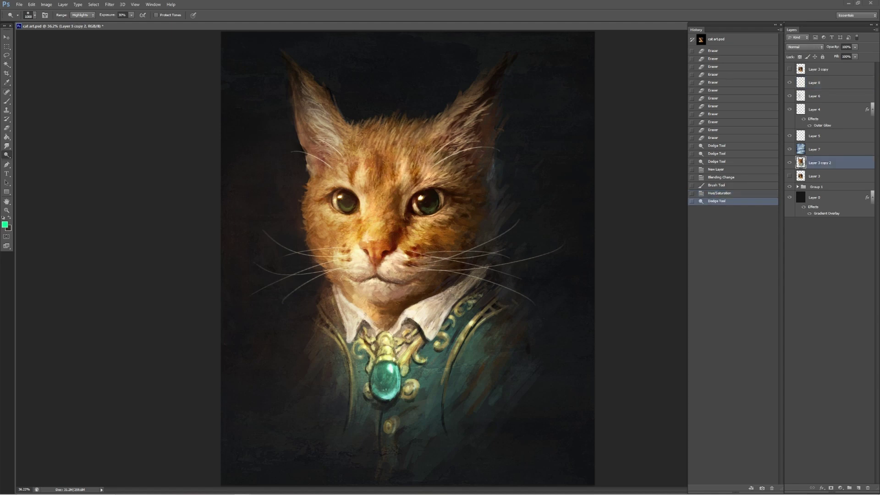
pyautogui.click(819, 163)
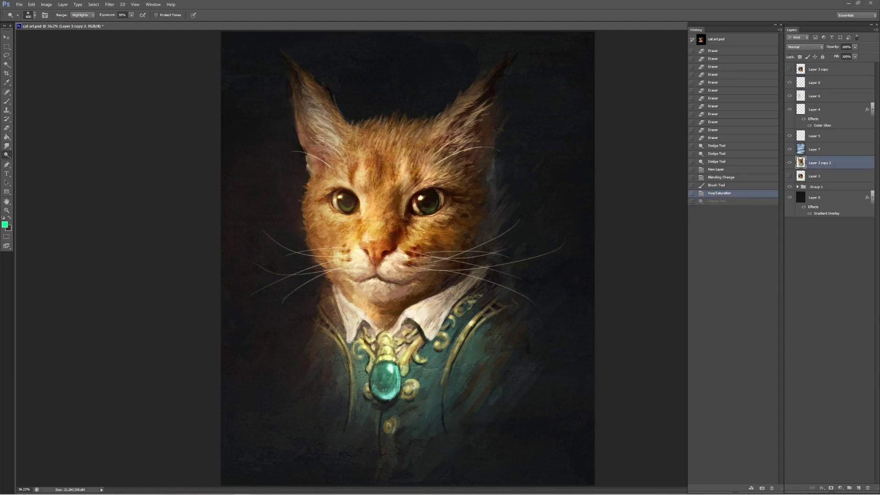
pyautogui.hotkey('ctrl', 'z')
pyautogui.moveTo(376, 366); pyautogui.dragTo(390, 385)
pyautogui.click(82, 15)
pyautogui.moveTo(357, 193); pyautogui.dragTo(384, 220)
pyautogui.hotkey('ctrl', 'z')
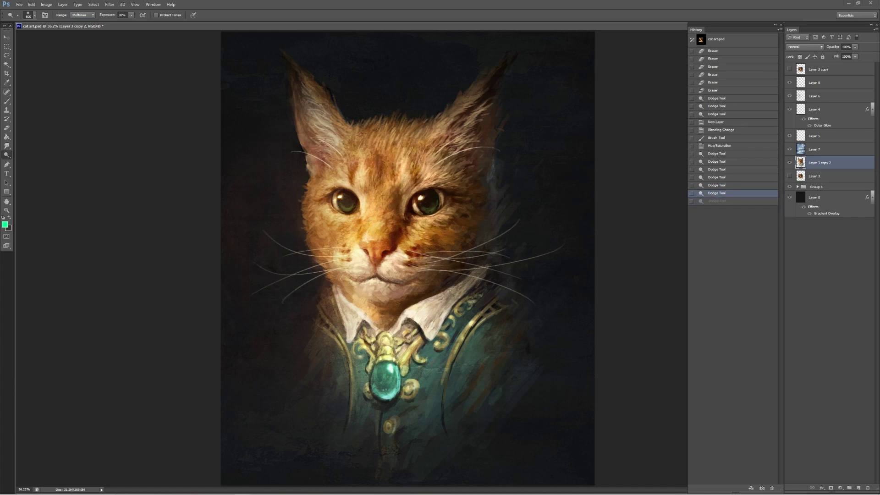
# - Set the Dodge range back to Highlights, brighten another area, then undo it
pyautogui.click(82, 14)
pyautogui.click(78, 32)
pyautogui.moveTo(358, 192); pyautogui.dragTo(384, 220)
pyautogui.hotkey('ctrl', 'z')
pyautogui.hotkey('ctrl', 'z')
pyautogui.hotkey('ctrl', 'alt', 'z')
pyautogui.hotkey('ctrl', 'alt', 'z')
pyautogui.hotkey('ctrl', 'alt', 'z')
pyautogui.hotkey('ctrl', 'alt', 'z')
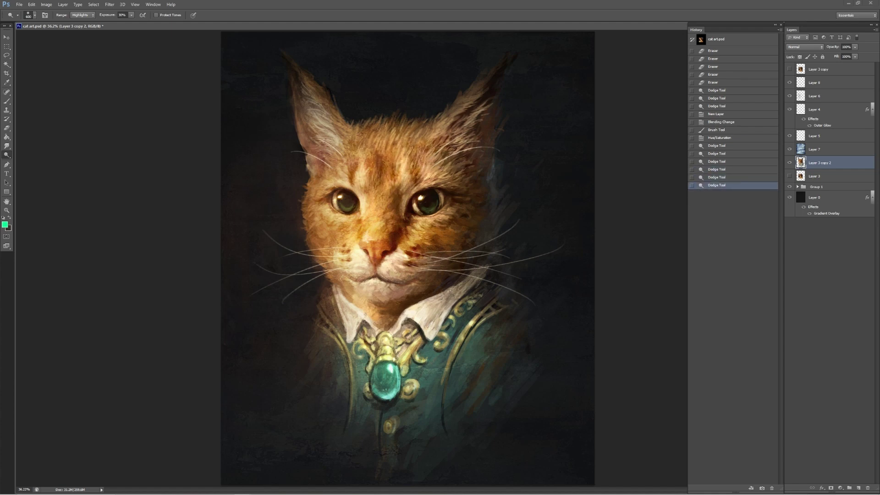
# - Zoom out to review the finished cat painting
pyautogui.press('z')
pyautogui.scroll(-5, 408, 257)
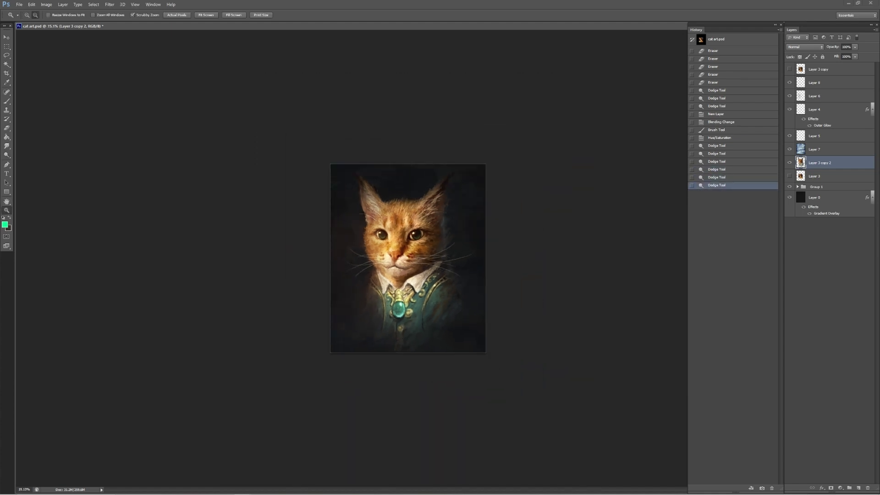
pyautogui.scroll(2, 408, 257)
pyautogui.scroll(2, 408, 256)
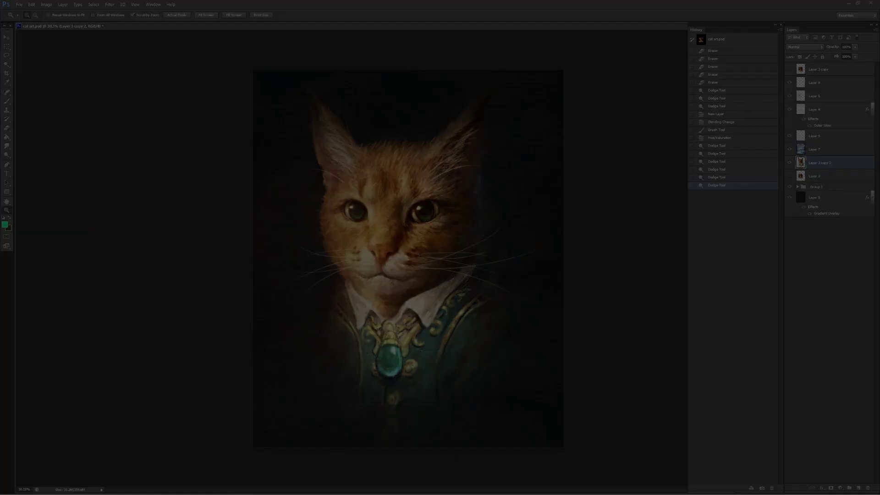